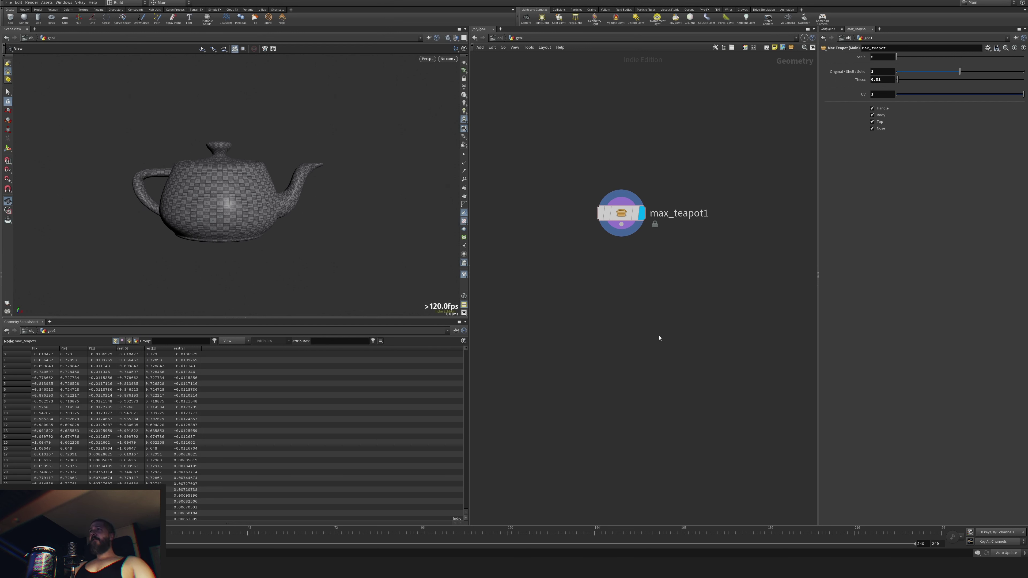
key("Tab")
type("rbd")
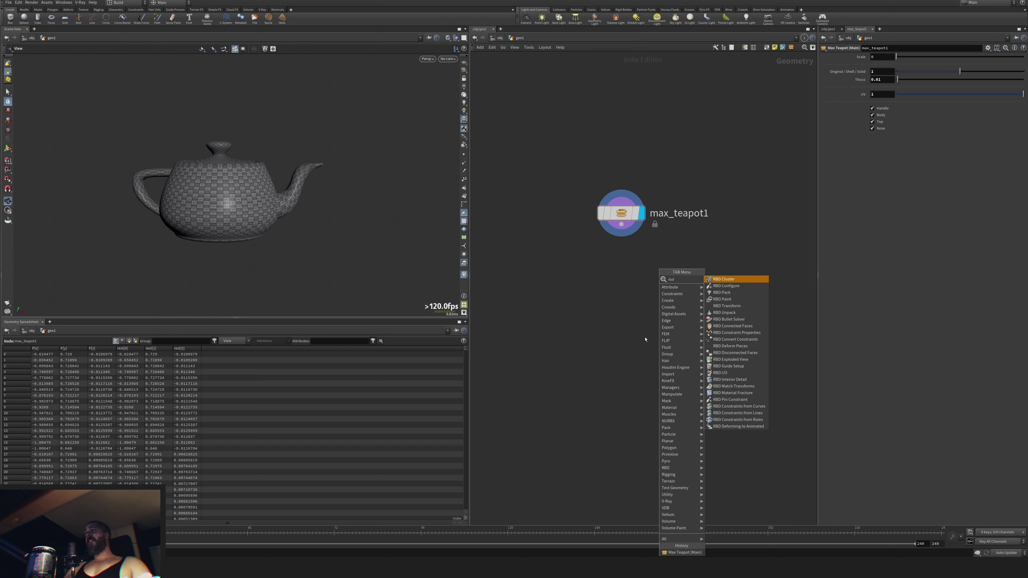
key("Escape")
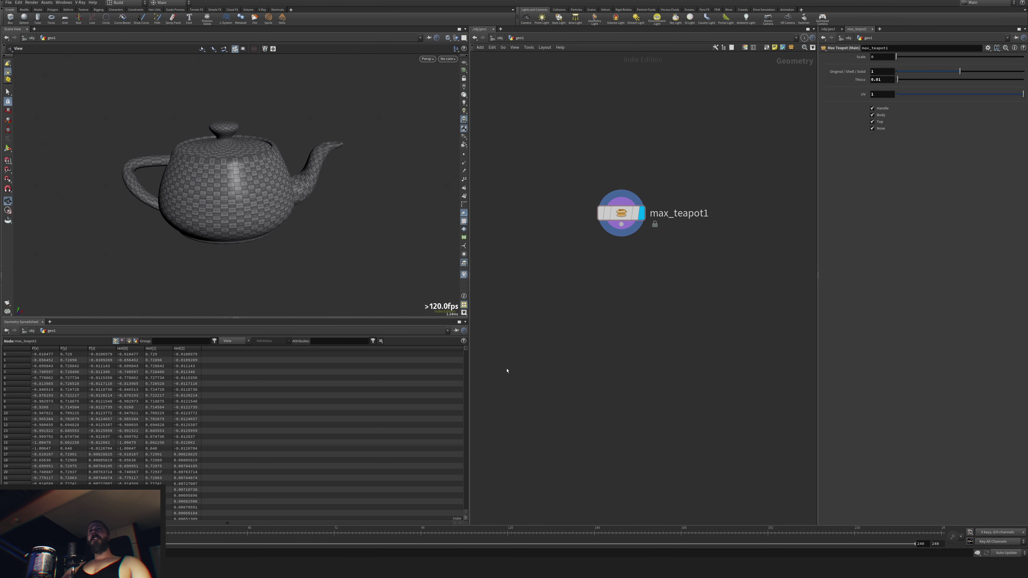
Add a Scatter node below the teapot node, wire the teapot's output into it and display it.
left_click_drag(622, 215, 624, 213)
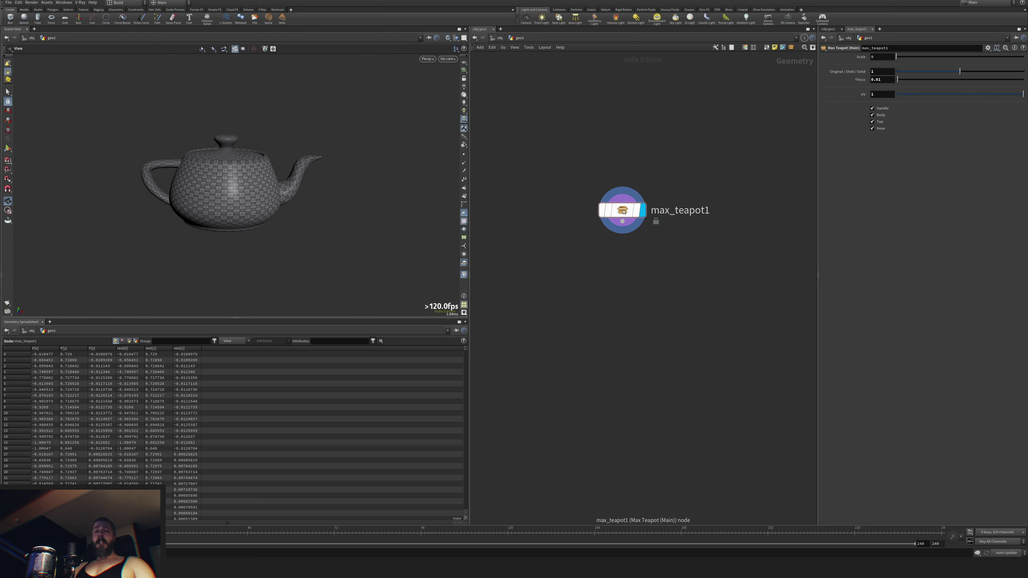
right_click(623, 211)
left_click(623, 211)
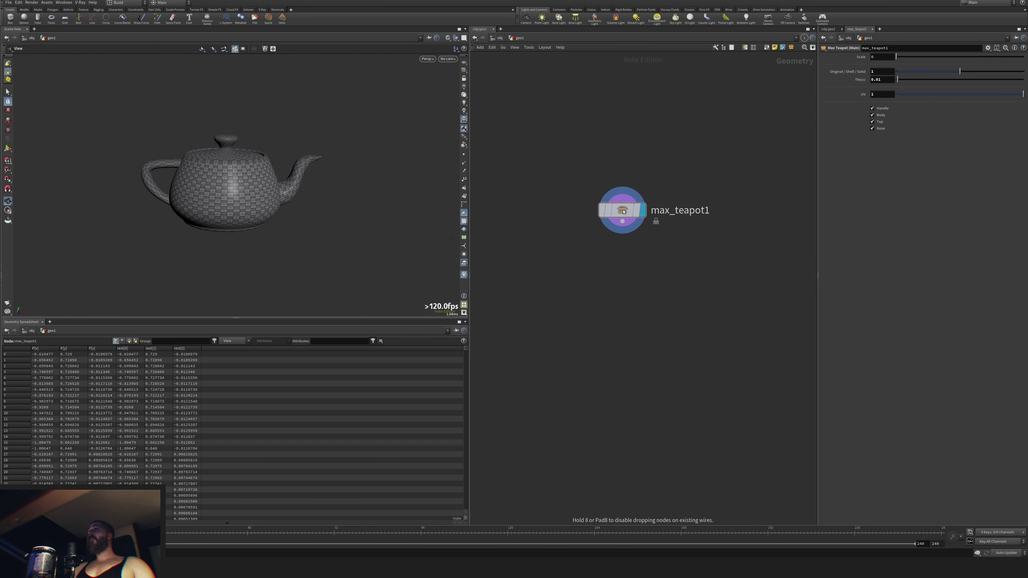
left_click(701, 271)
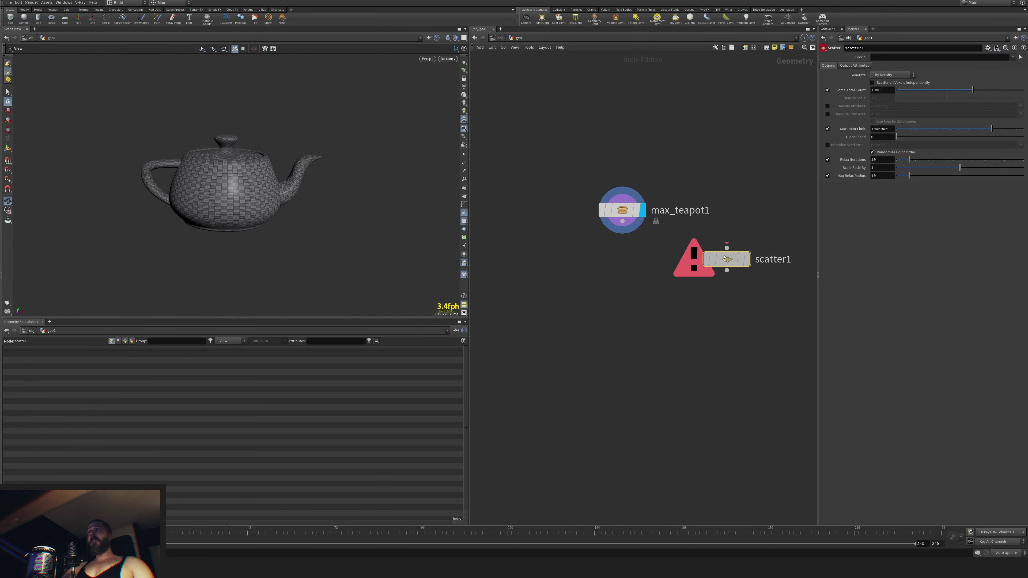
left_click_drag(623, 222, 704, 262)
left_click(722, 270)
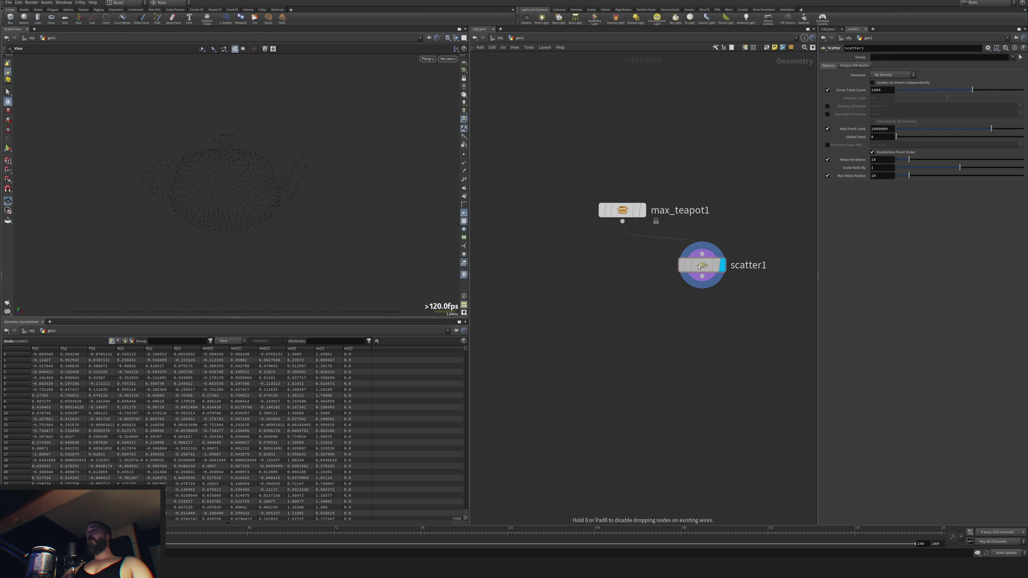
Set the Scatter node's Force Total Count to 100.
mouse_move(691, 265)
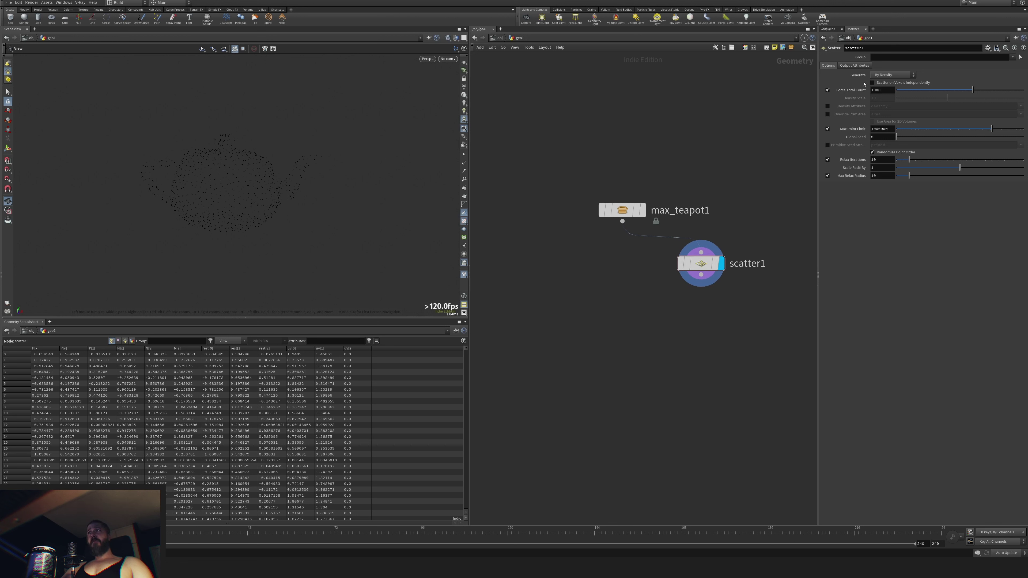
left_click(882, 90)
key("BackSpace")
key("Return")
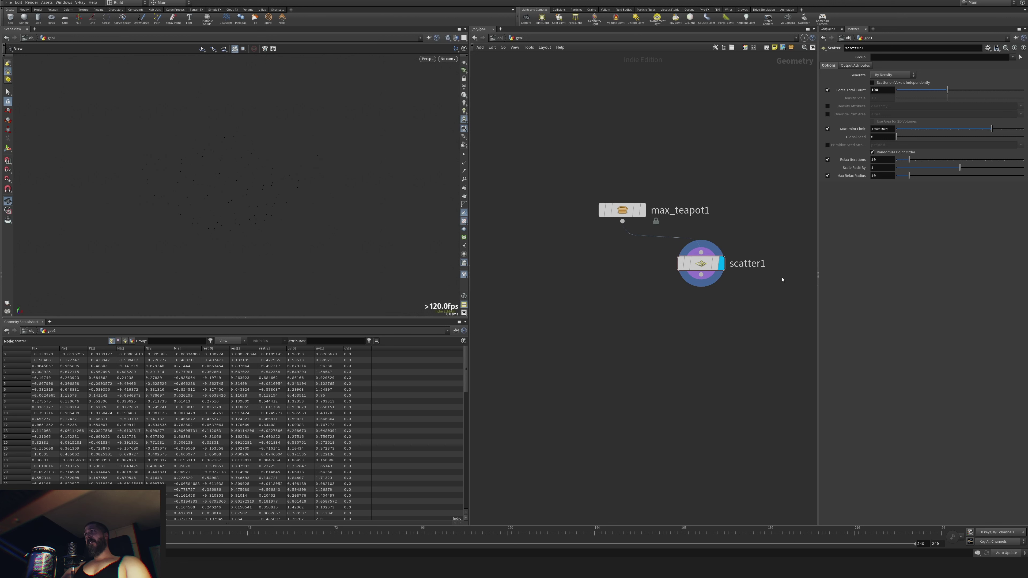
Add an RBD Material Fracture node below the teapot and scatter nodes and display it.
key("Tab")
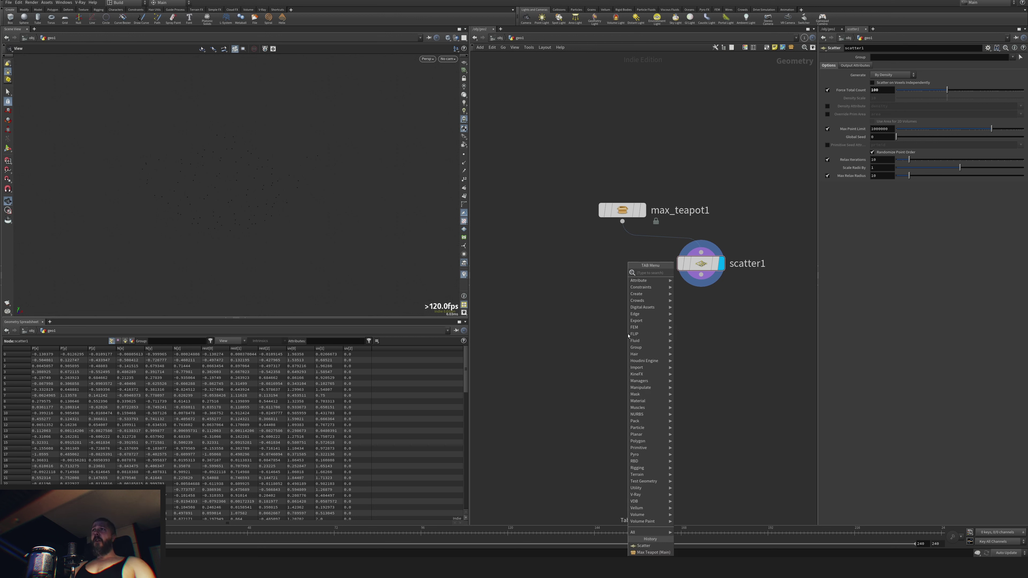
type("sphere")
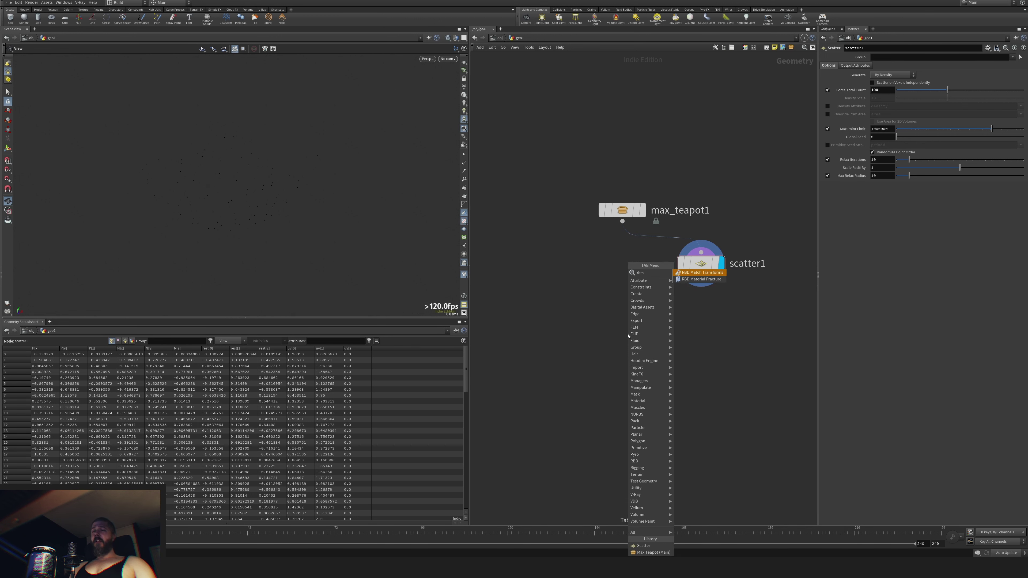
key("Return")
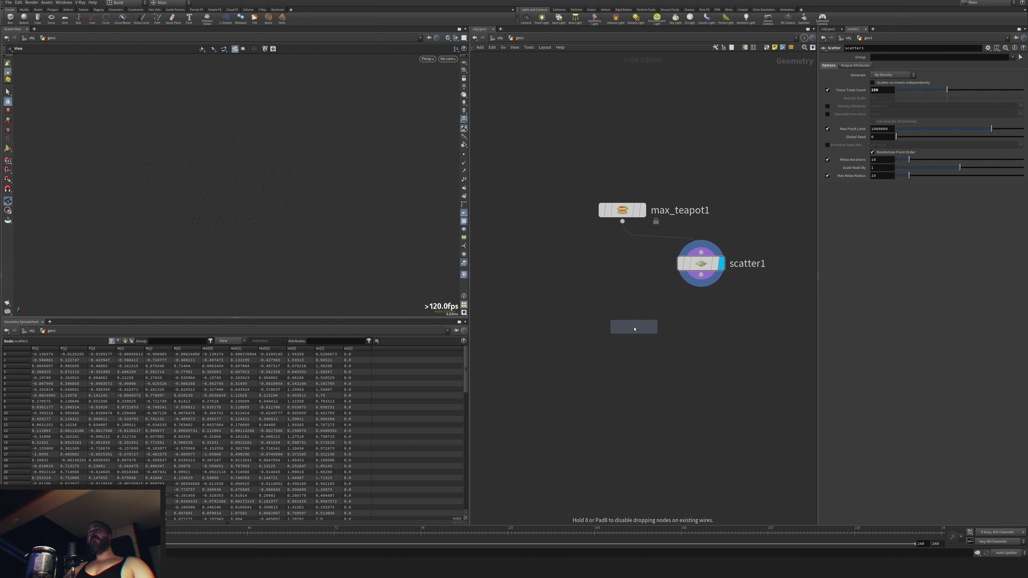
left_click(633, 327)
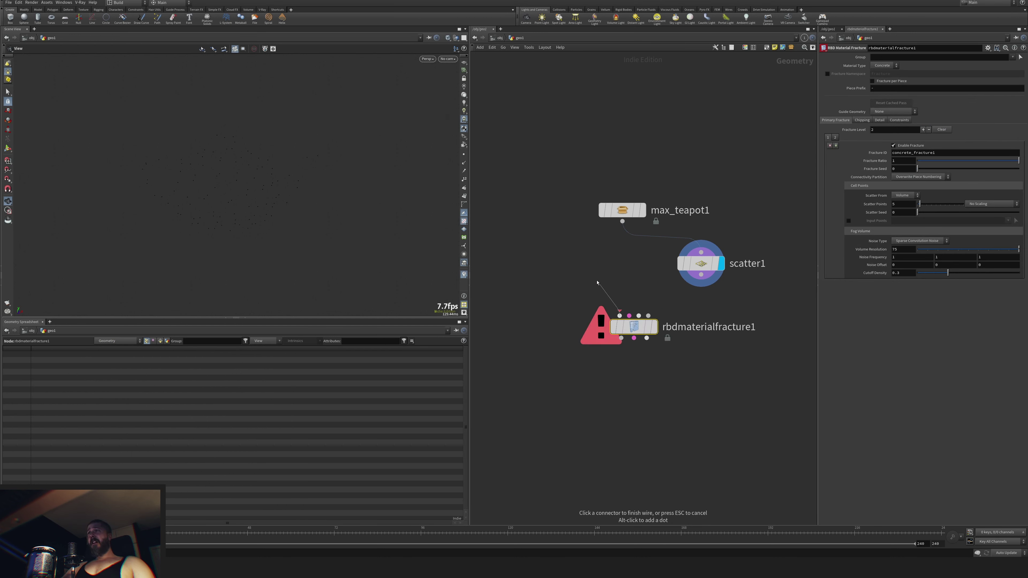
left_click(654, 328)
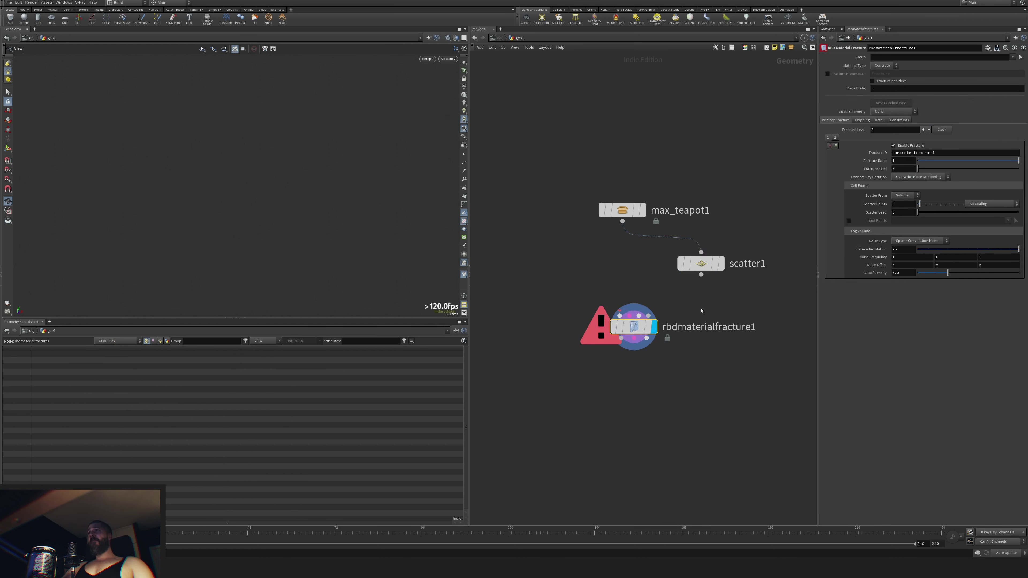
Display the teapot node and examine its mesh density in Wireframe shading, ending in Smooth Shaded mode.
left_click(643, 211)
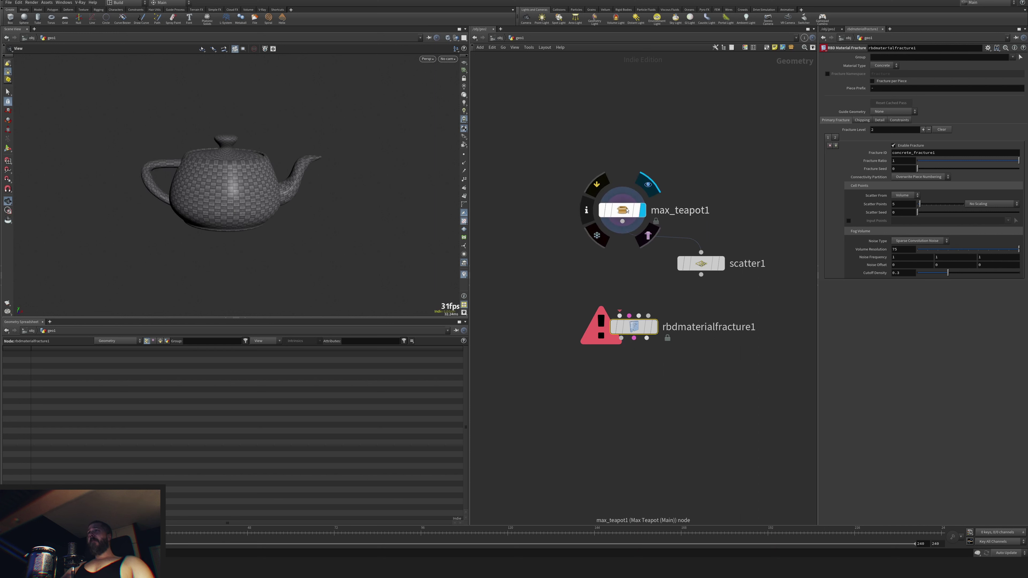
left_click(625, 210)
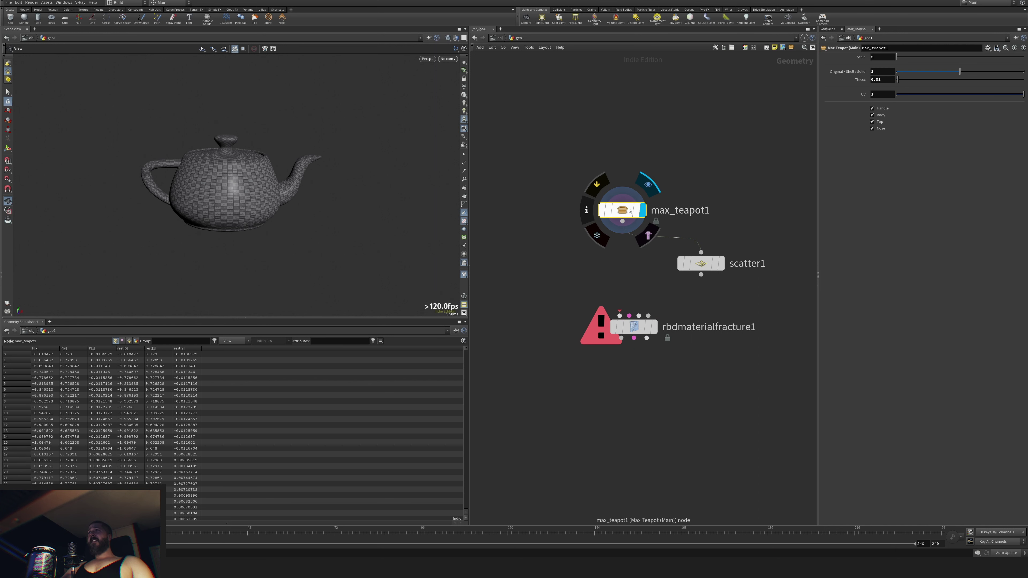
left_click(448, 39)
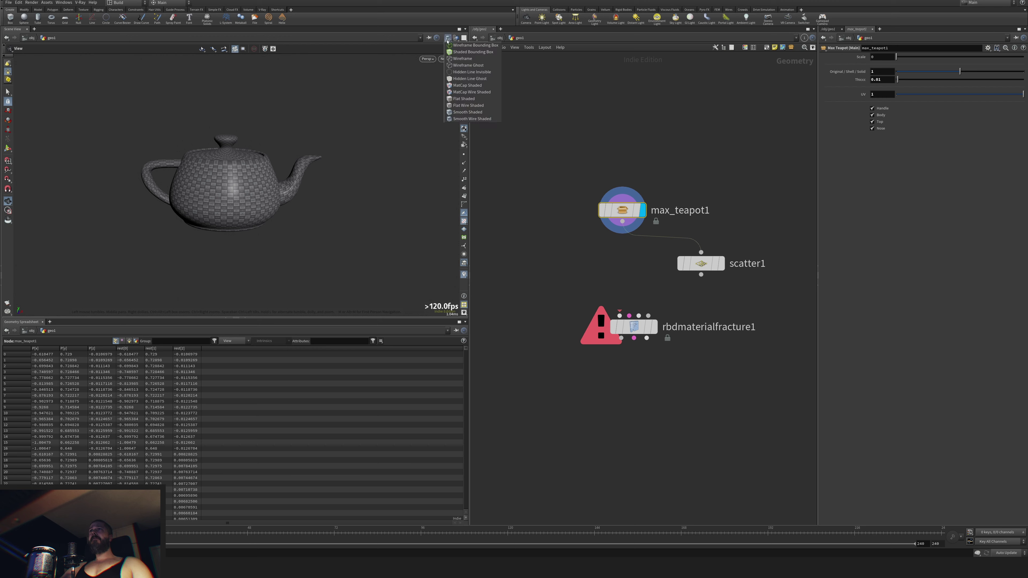
left_click(462, 60)
scroll(372, 110, "up", 10)
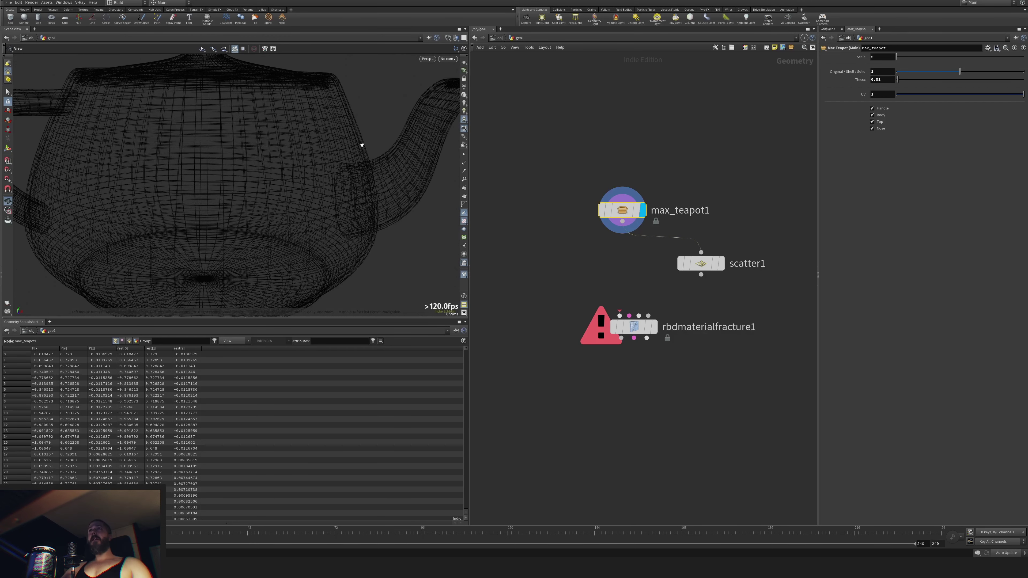
scroll(338, 90, "down", 10)
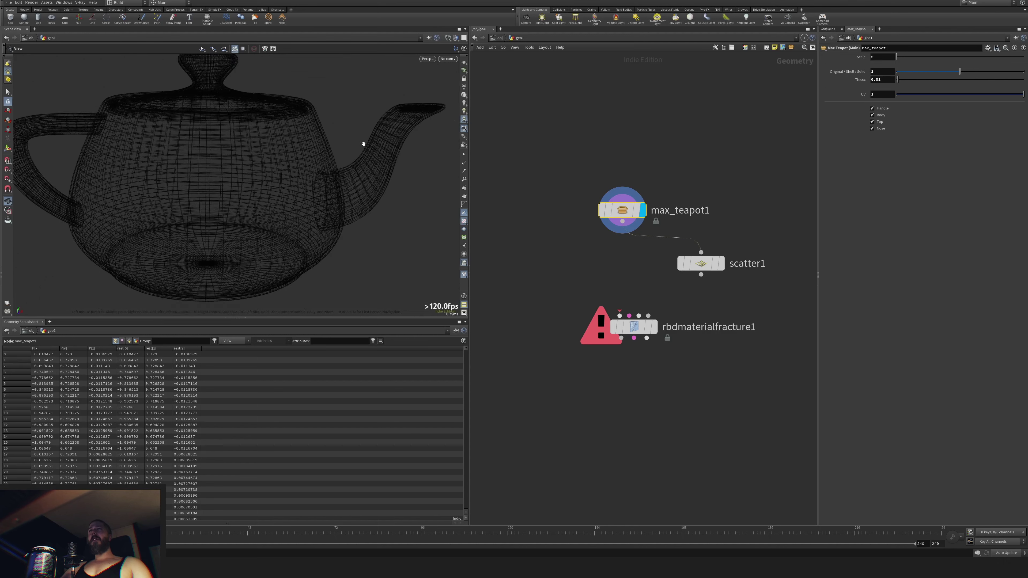
left_click(448, 38)
left_click(468, 113)
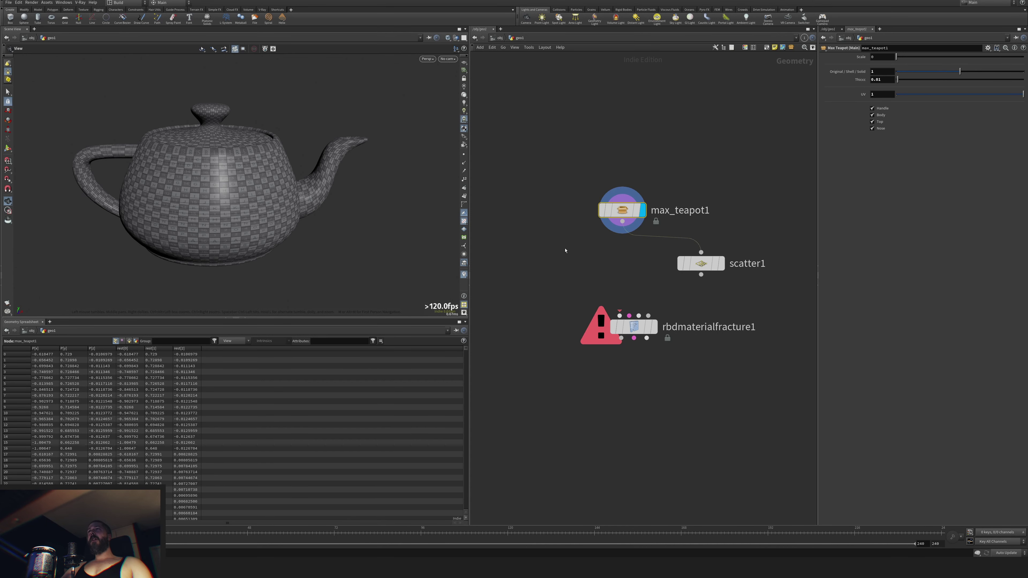
Replace the RBD Material Fracture node with a Voronoi Fracture fed by the teapot and the scatter points, and display it.
left_click(643, 331)
key("Delete")
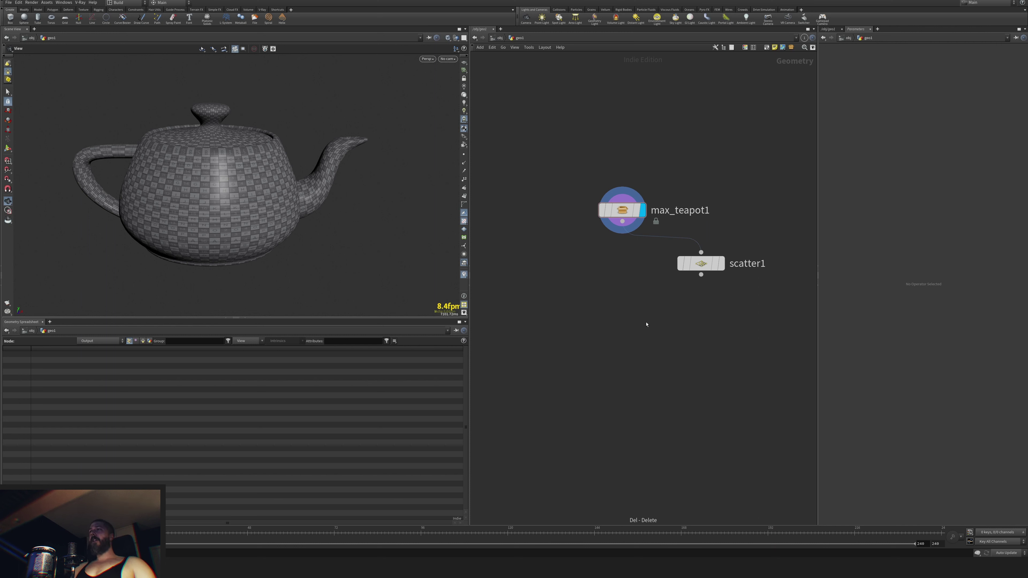
key("Tab")
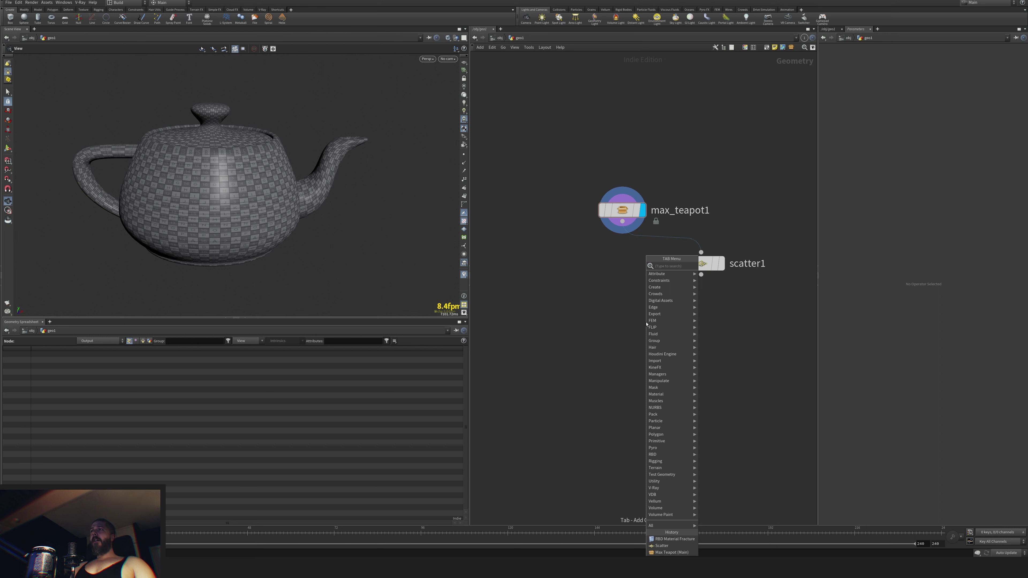
type("vor")
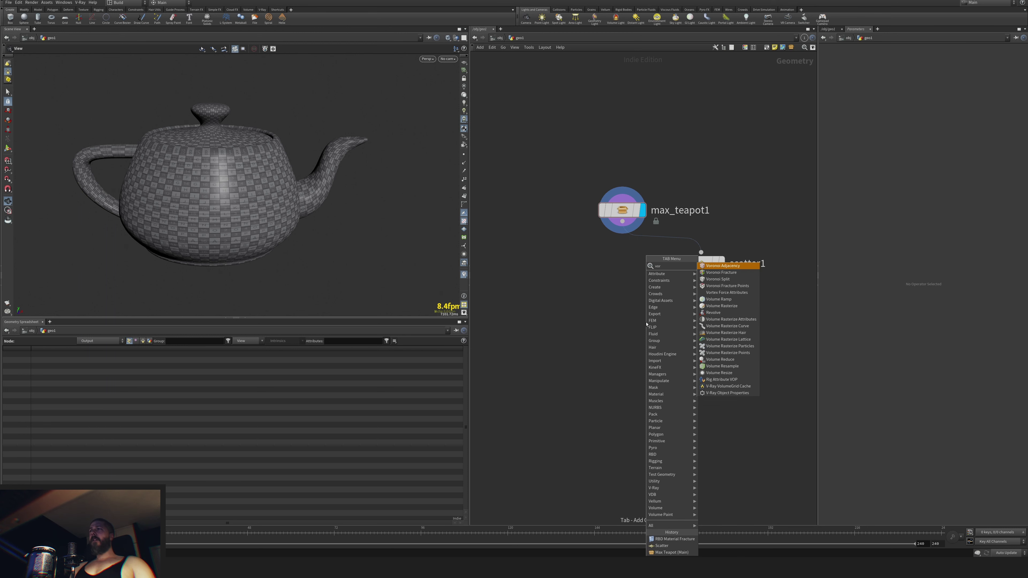
key("Return")
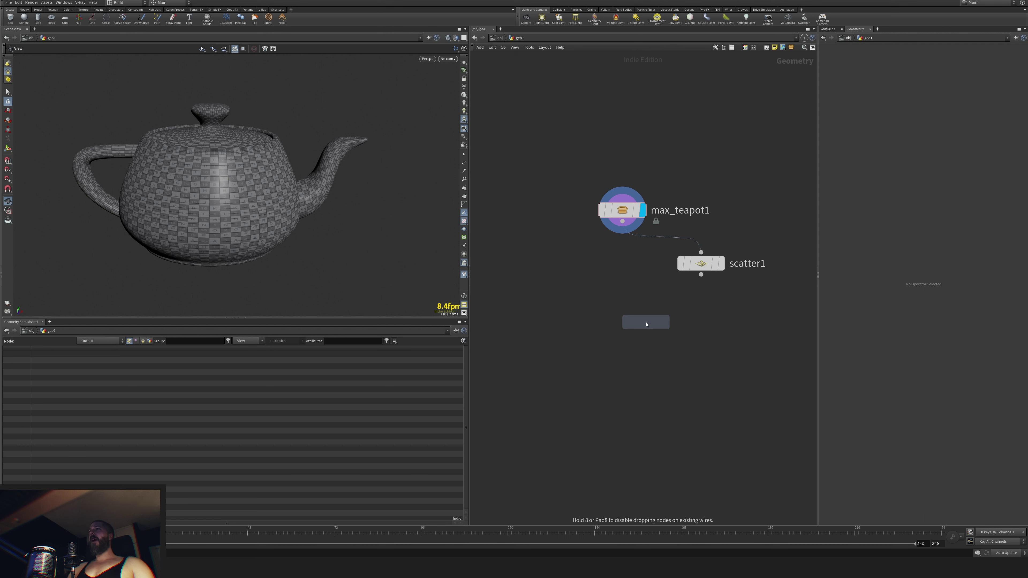
left_click(623, 333)
left_click_drag(701, 274, 622, 221)
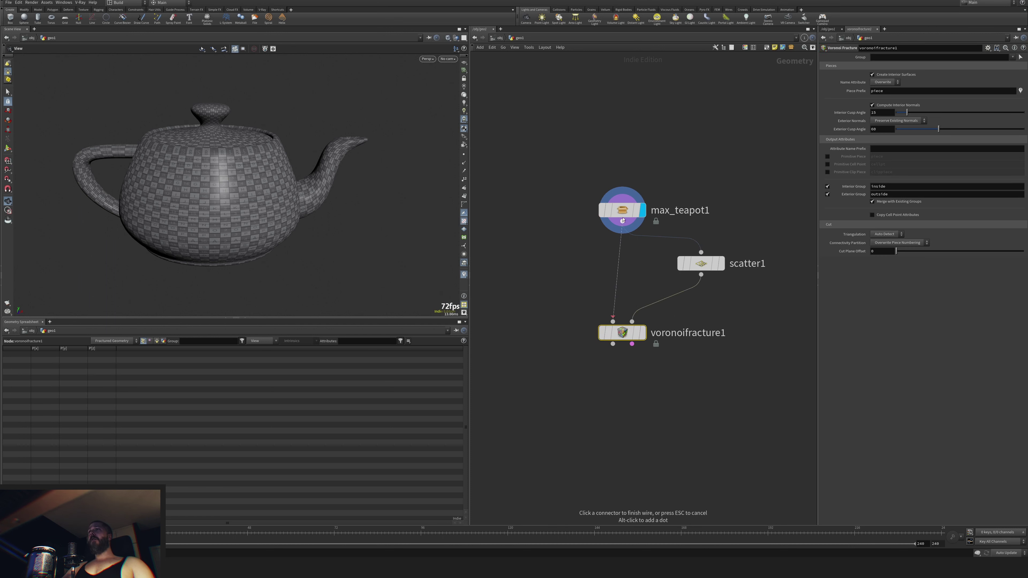
left_click(641, 336)
Add an Exploded View node after the Voronoi Fracture to inspect the separated pieces, and delete it.
left_click_drag(300, 238, 320, 247)
key("Tab")
type("e")
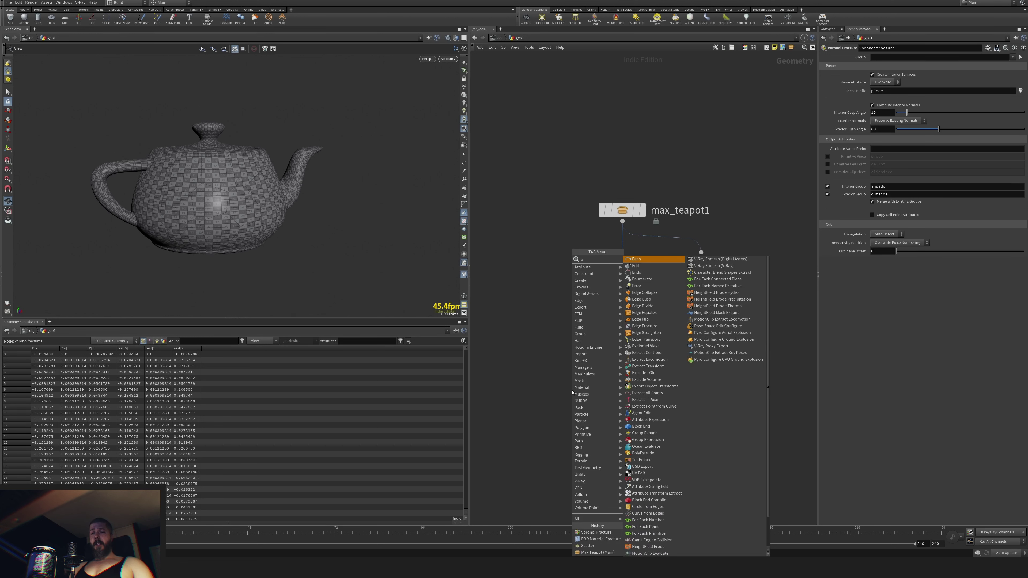
type("xplo")
key("Return")
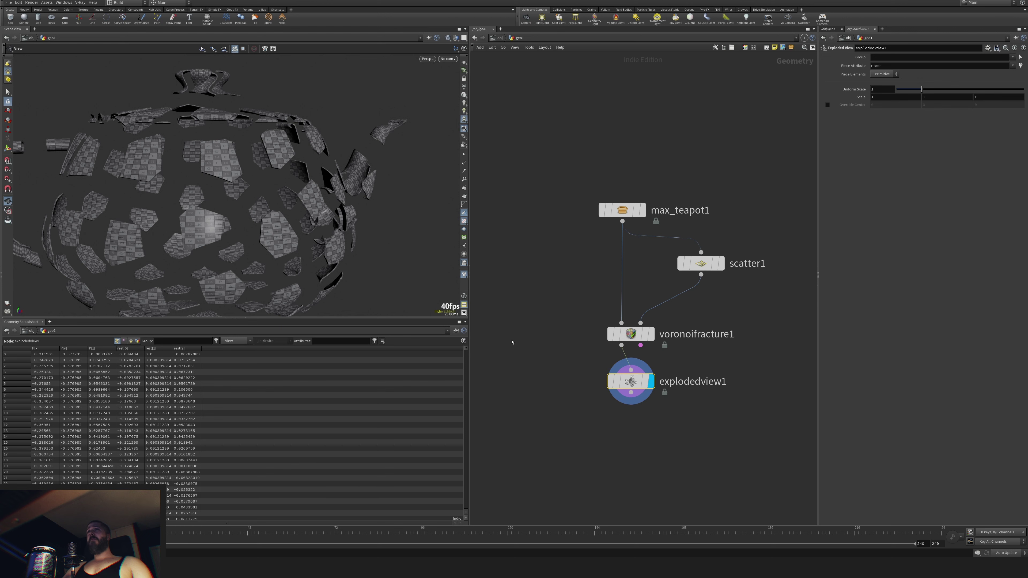
scroll(340, 252, "down", 5)
left_click_drag(340, 252, 355, 269)
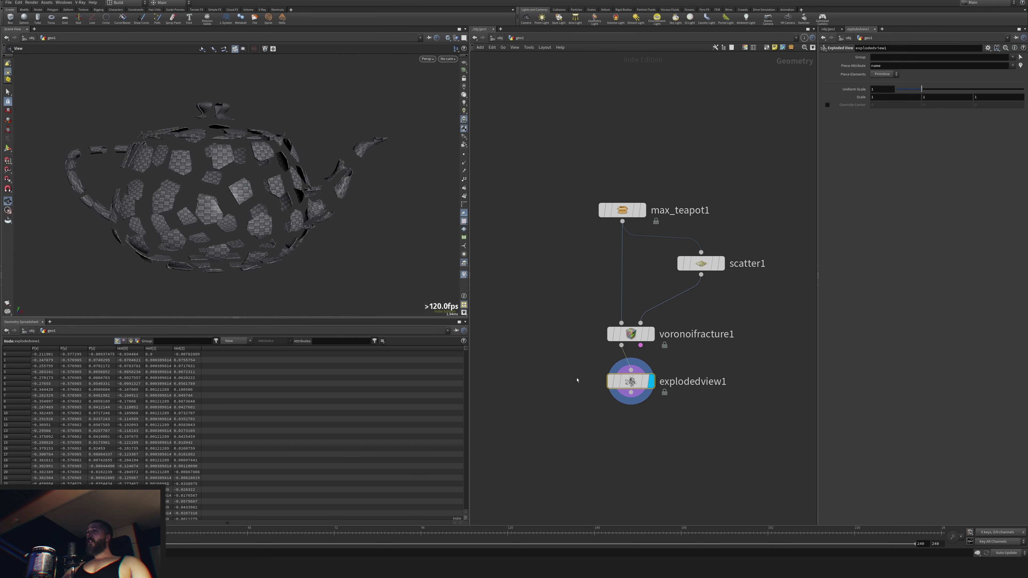
key("Delete")
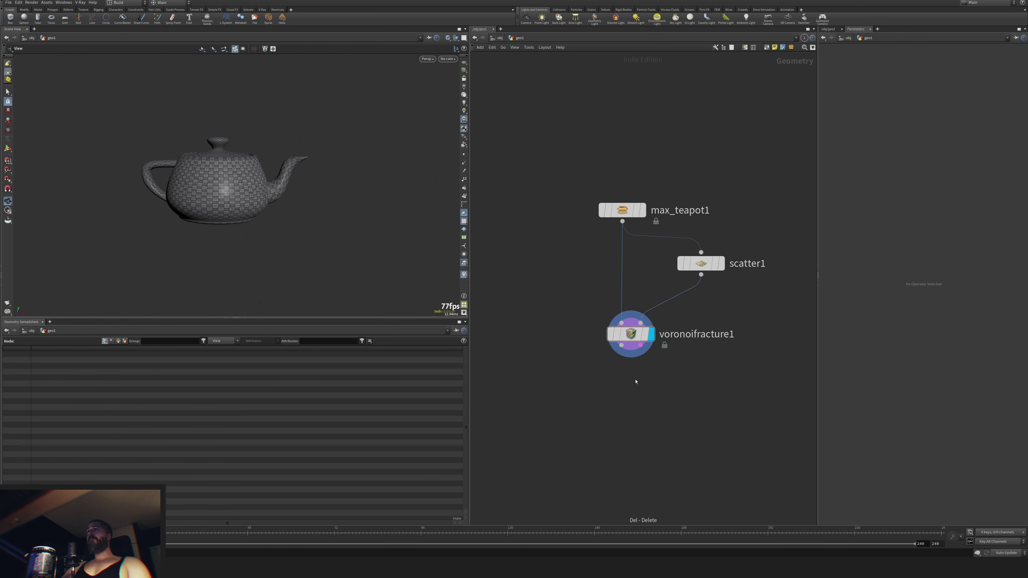
Show the Voronoi Fracture's primitive attributes in the geometry spreadsheet and move its node slightly lower in the network.
left_click(634, 340)
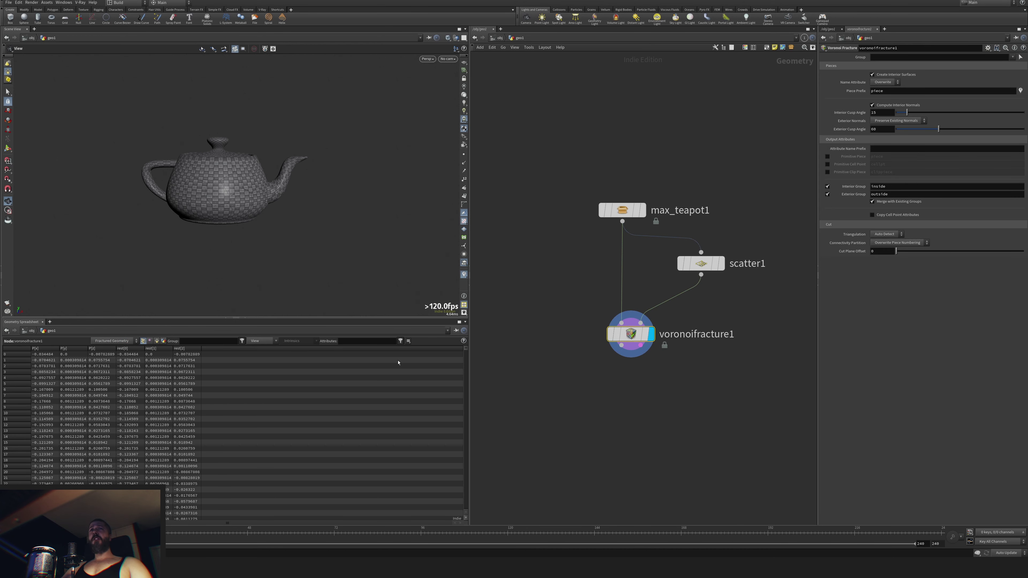
left_click(156, 341)
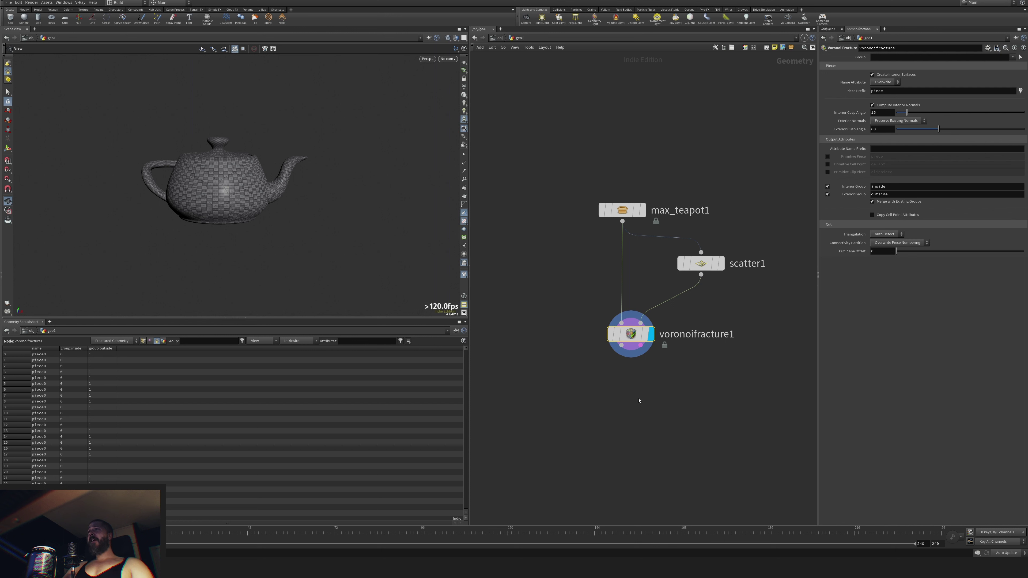
mouse_move(633, 338)
left_click_drag(634, 353, 635, 357)
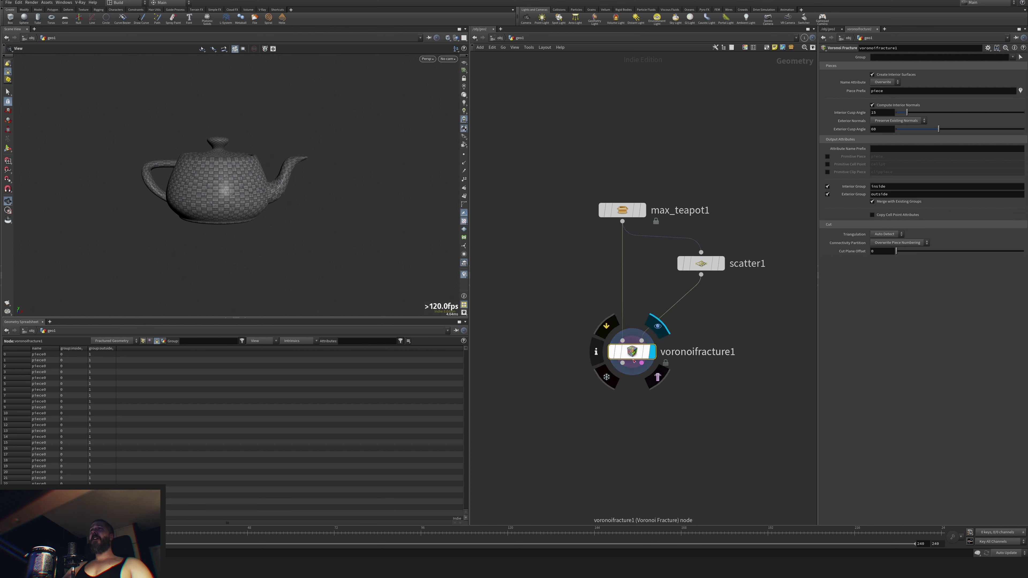
Duplicate the scatter node, keeping the teapot as its input, and place the copy beside the original with some space between them.
middle_click_drag(778, 306, 685, 309)
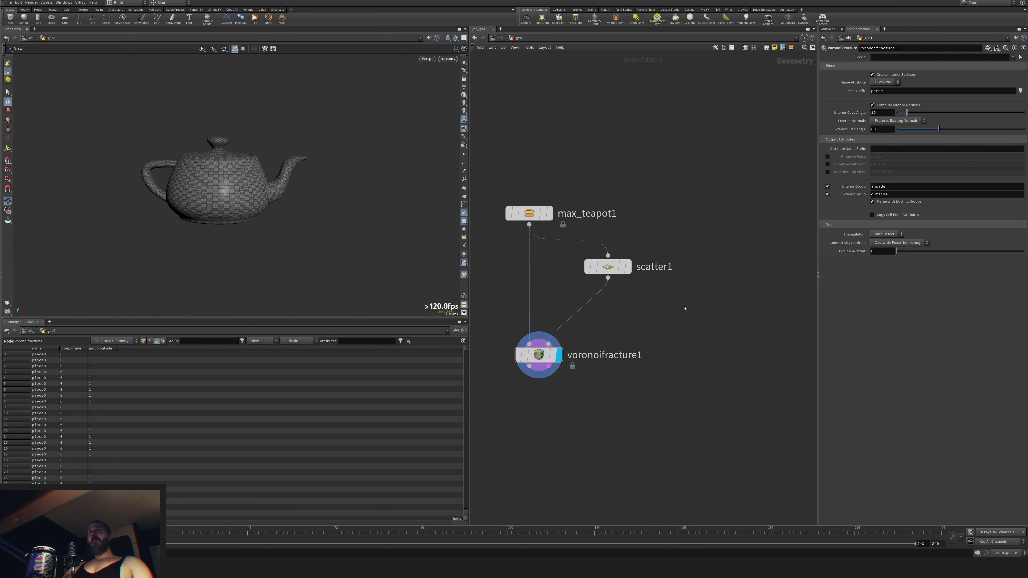
left_click_drag(610, 270, 707, 268, "alt")
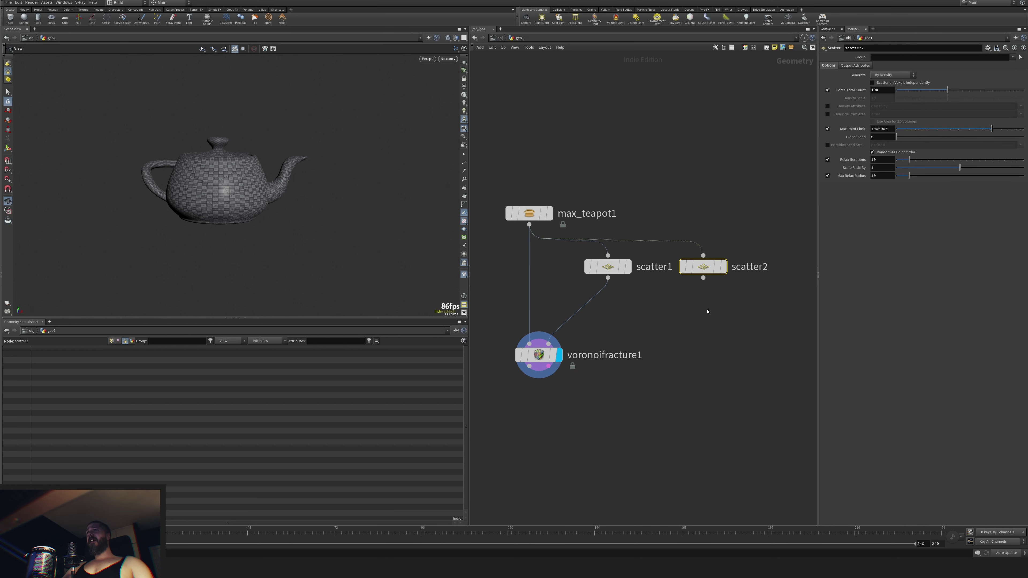
middle_click_drag(707, 268, 649, 252)
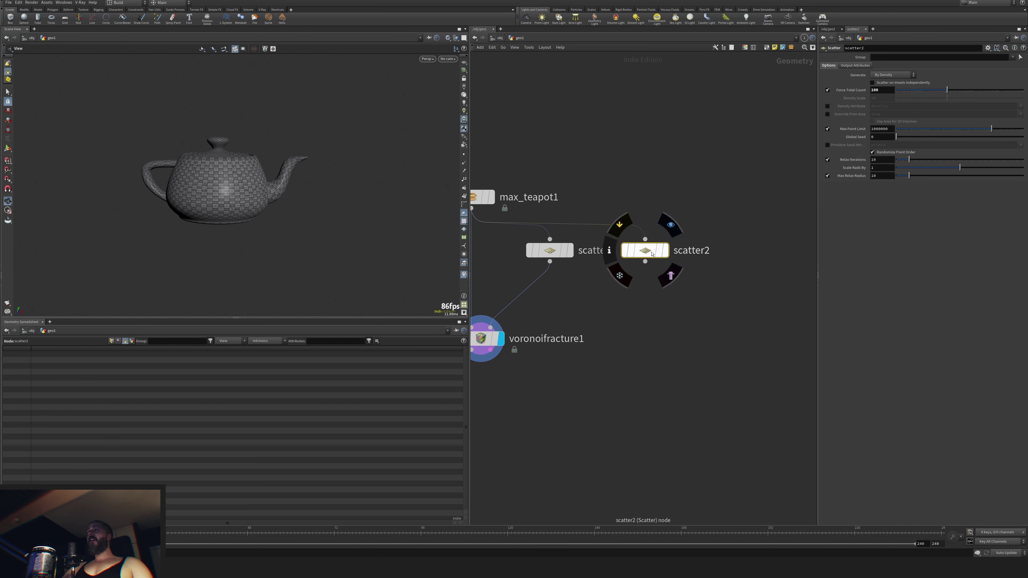
left_click_drag(648, 252, 668, 252)
Set the duplicated scatter node's Force Total Count to 20 and turn off Relax Iterations.
double_click(883, 90)
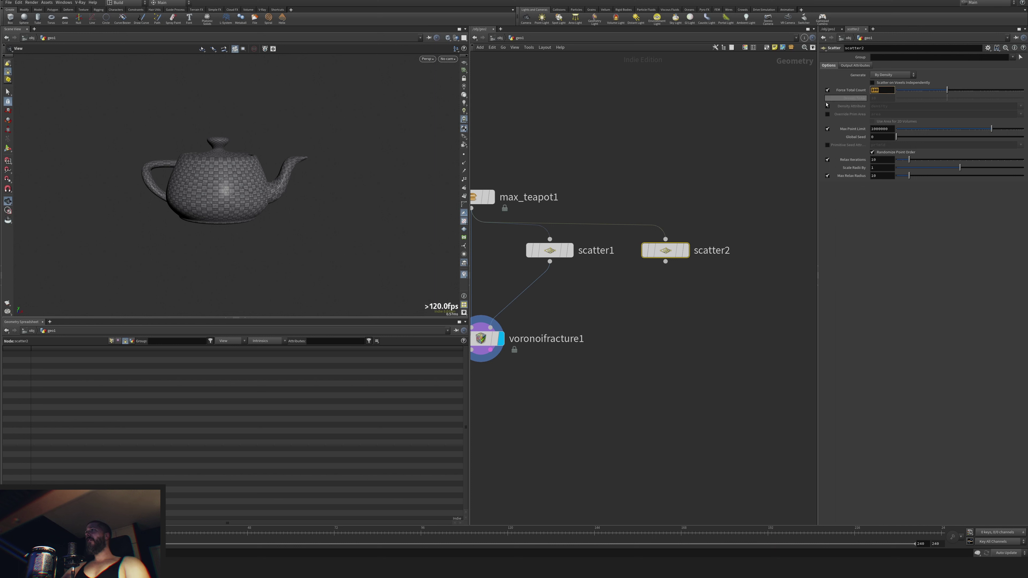
type("20")
key("Return")
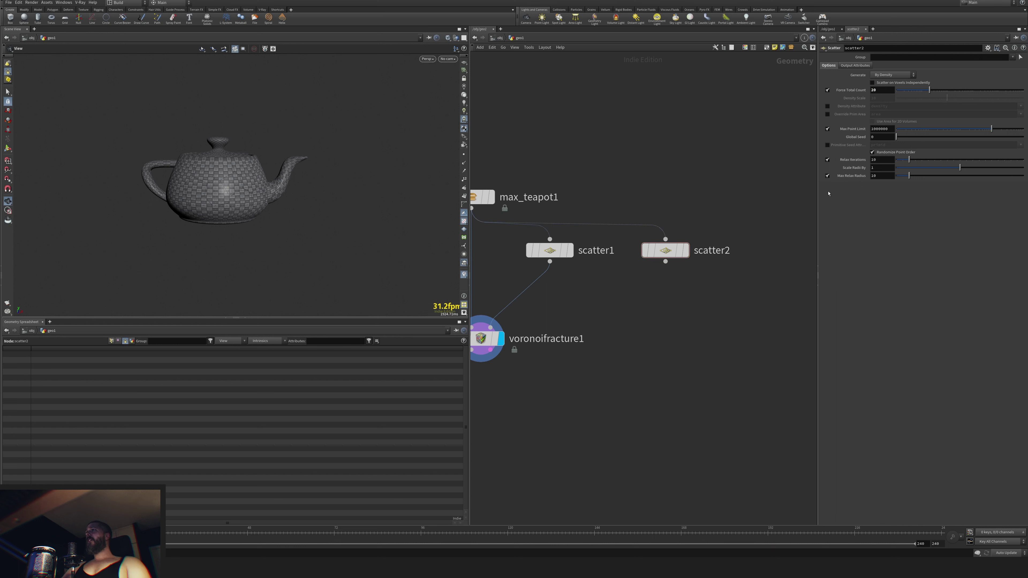
left_click(828, 159)
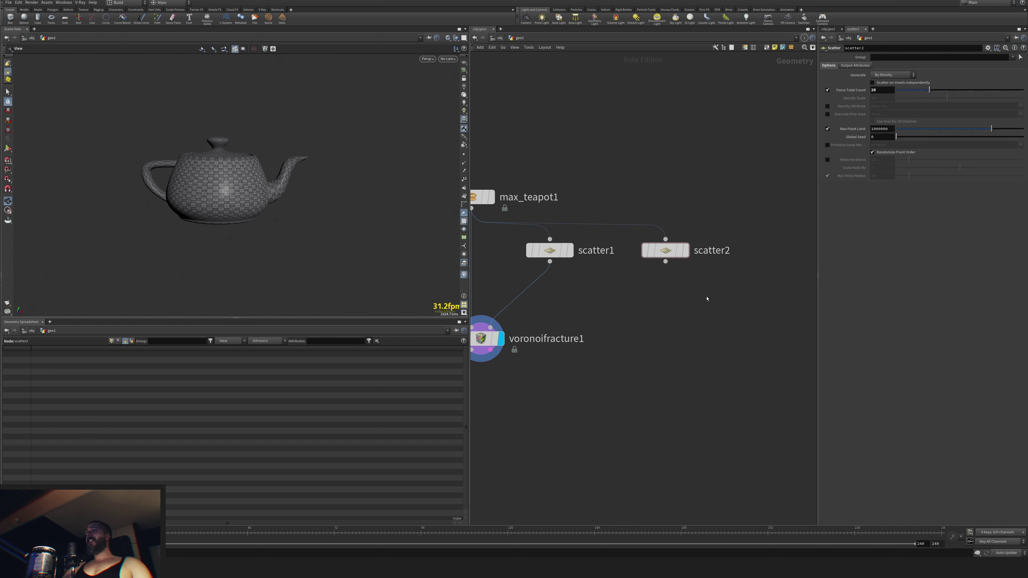
Add a Point Replicate node below the second scatter node.
key("Tab")
type("poi")
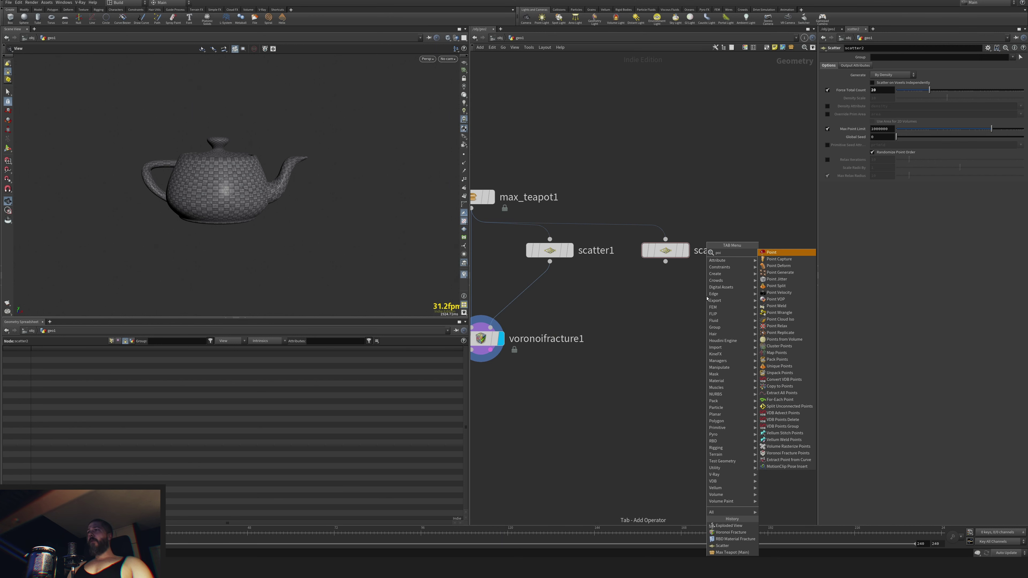
key("Down")
key("Down")
key("Down")
key("Down")
key("Down")
key("Down")
key("Down")
key("Down")
key("Down")
key("Down")
key("Down")
key("Down")
key("Down")
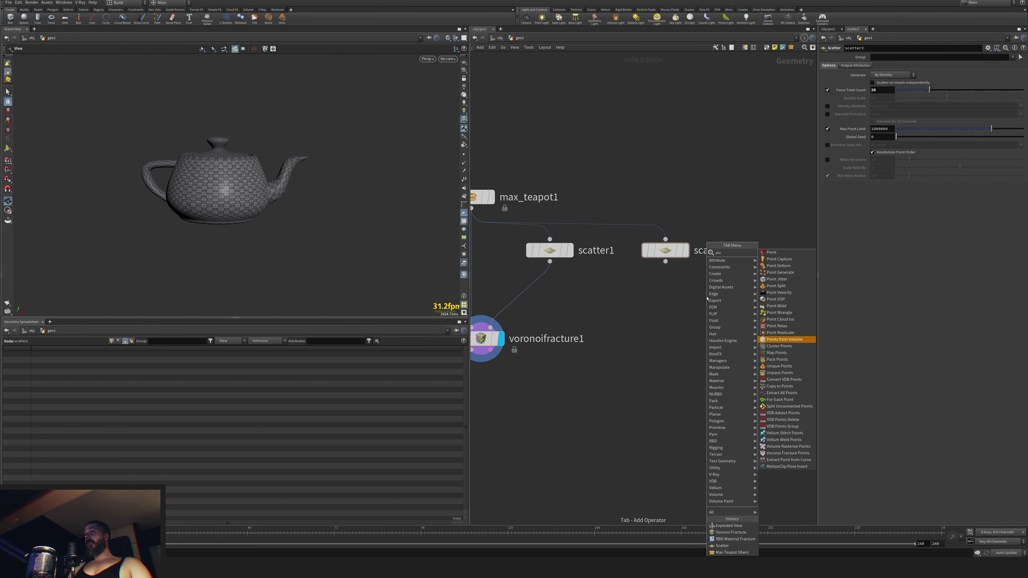
key("Up")
key("Return")
left_click(678, 318)
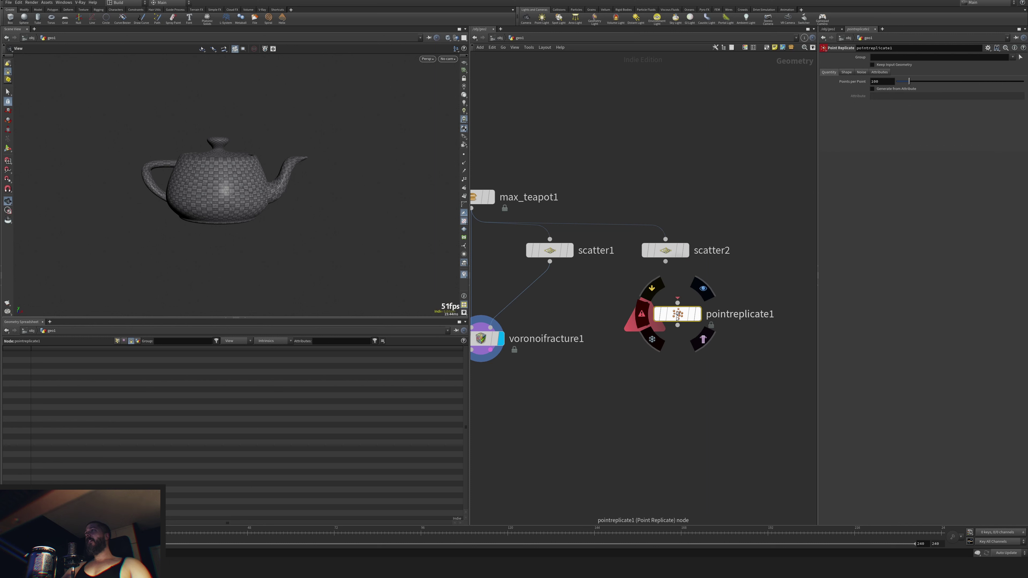
Wire the Point Replicate to the second scatter node, display it, and set Points per Point to 40.
left_click_drag(678, 318, 666, 304)
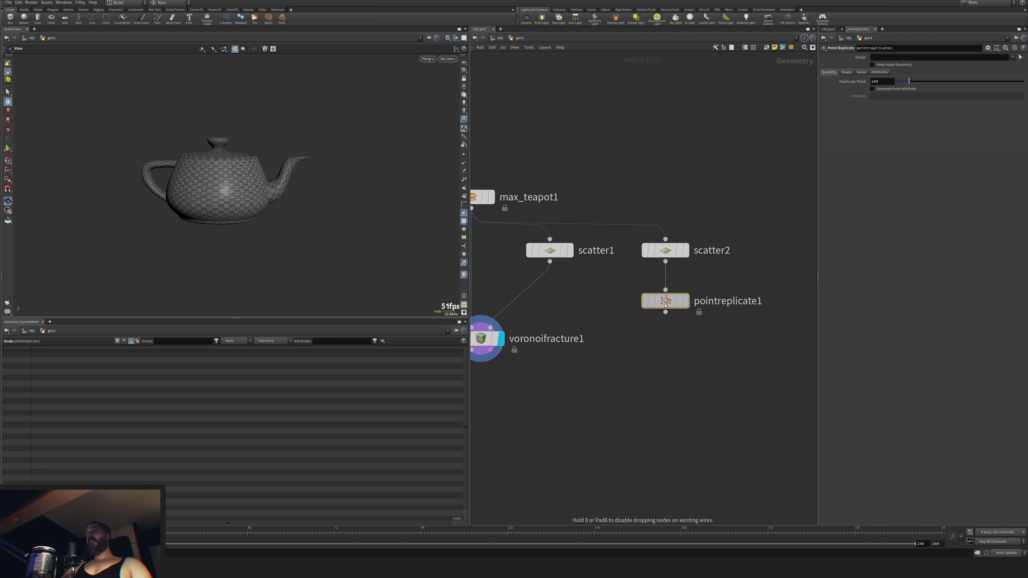
left_click(686, 301)
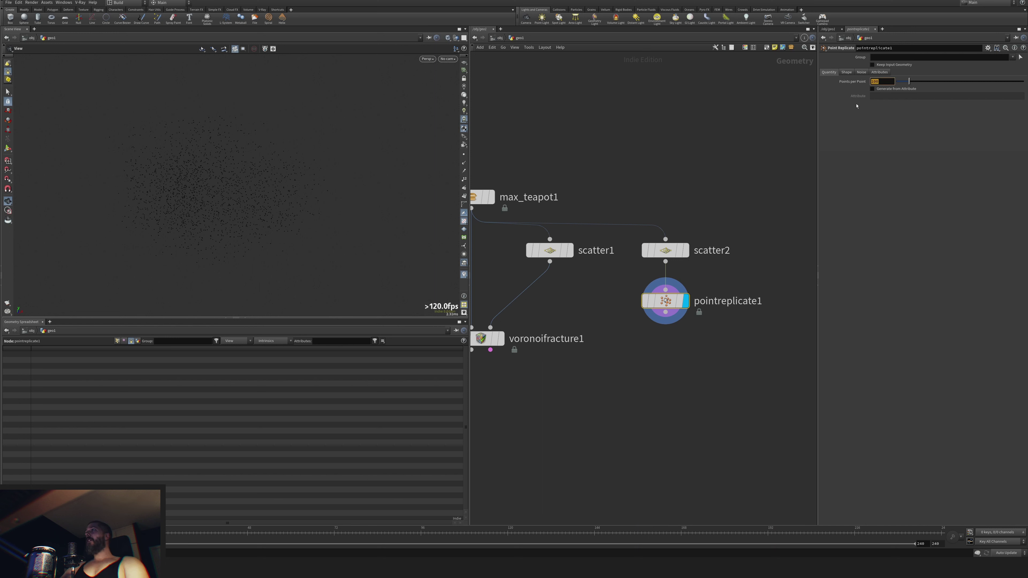
key("Return")
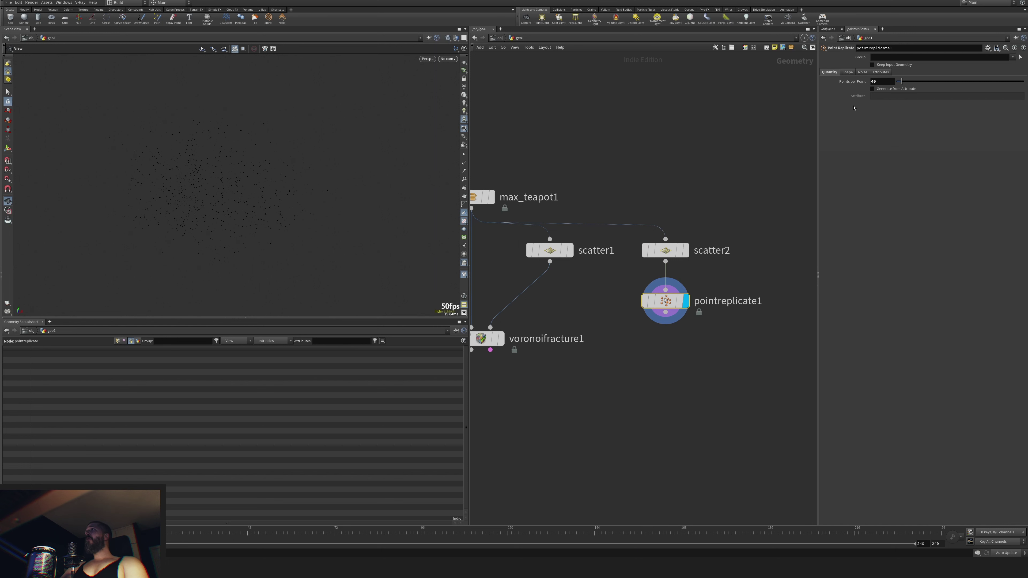
Display the second scatter node with point markers on and enlarge the particle point size in the viewport's geometry display options.
left_click(684, 250)
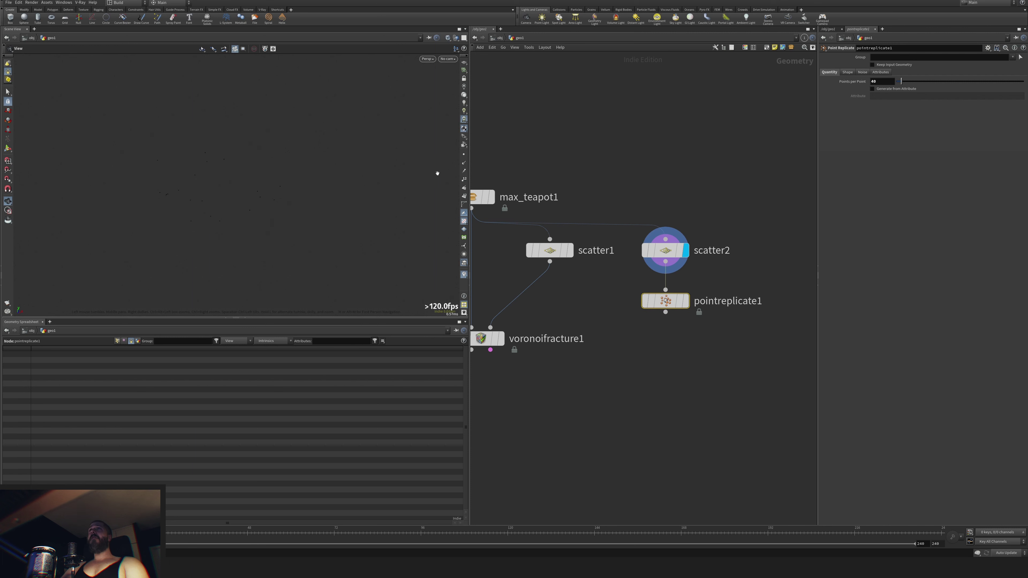
left_click(464, 156)
left_click_drag(311, 200, 314, 204)
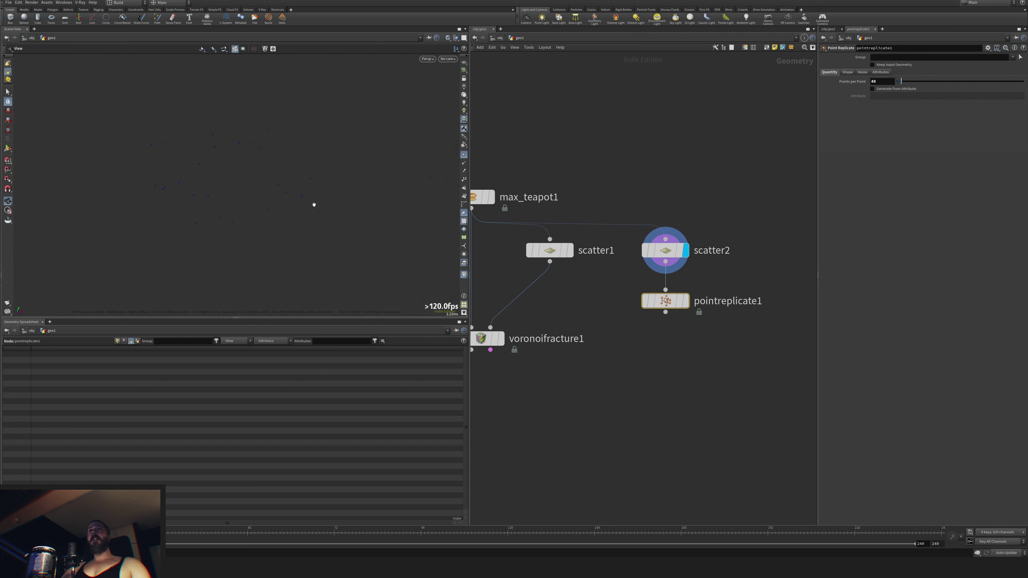
key("d")
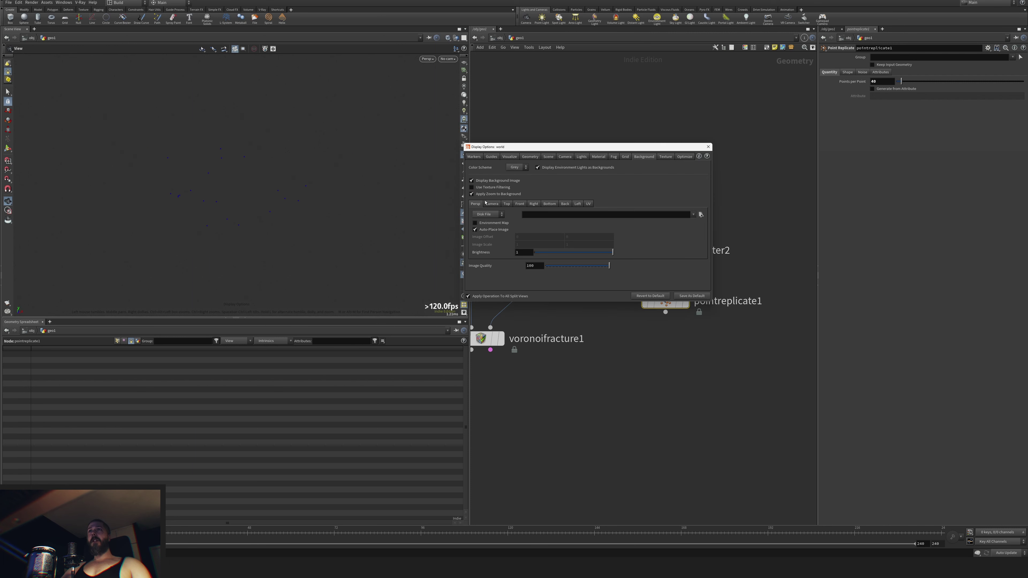
left_click(530, 157)
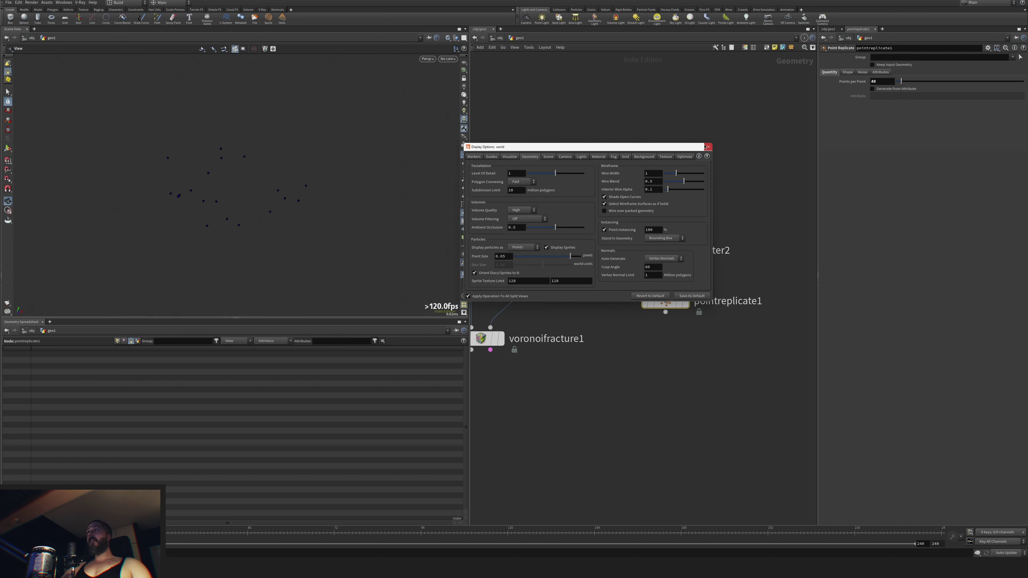
left_click(707, 146)
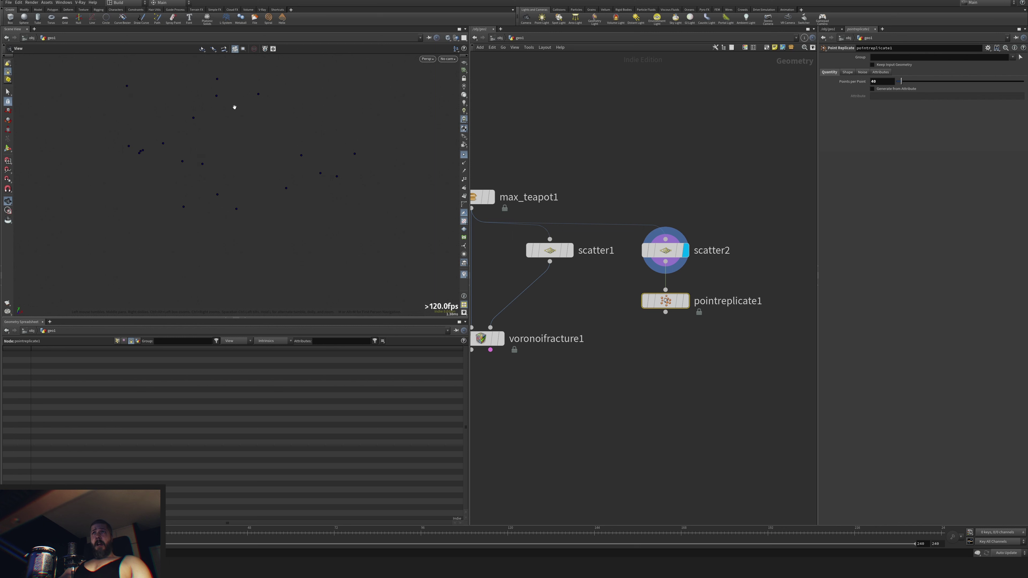
Display the Point Replicate node, set its shape to Sphere, and reduce its Uniform Scale so the points form tight clusters.
left_click(688, 303)
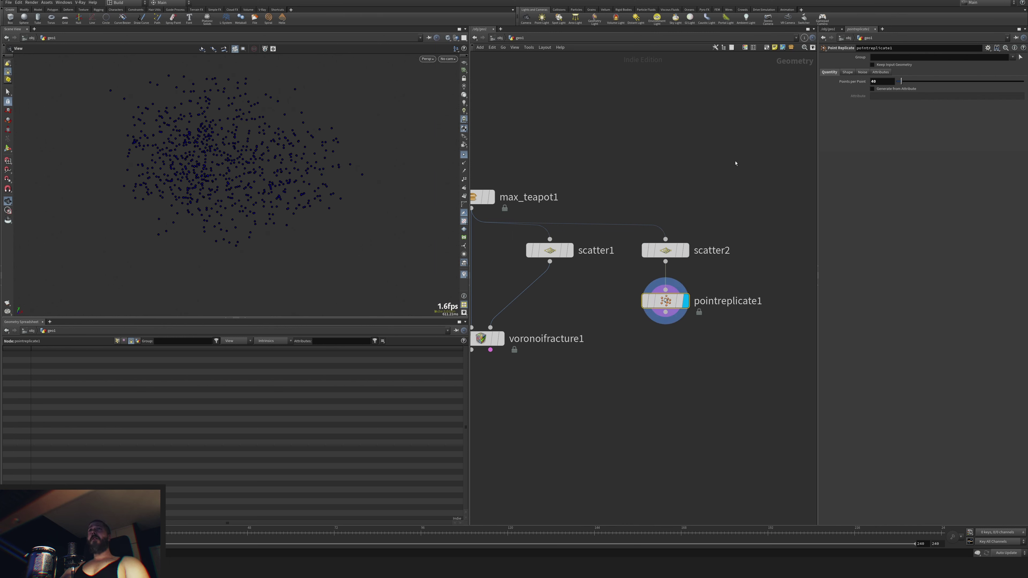
left_click(848, 73)
left_click(884, 82)
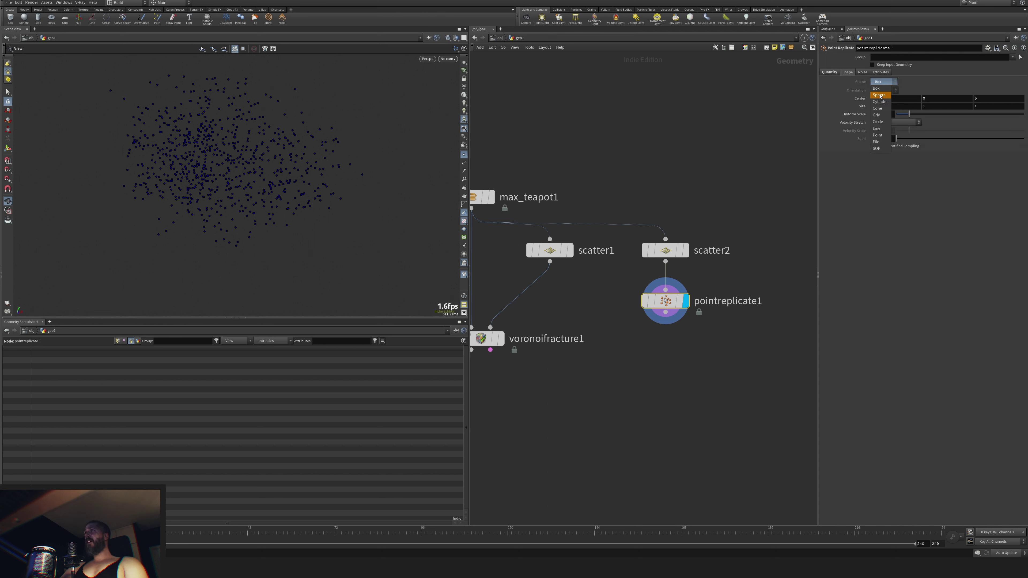
left_click(882, 90)
left_click_drag(909, 114, 902, 115)
Enable Add Noise on the Point Replicate node and return to its quantity settings.
left_click(863, 73)
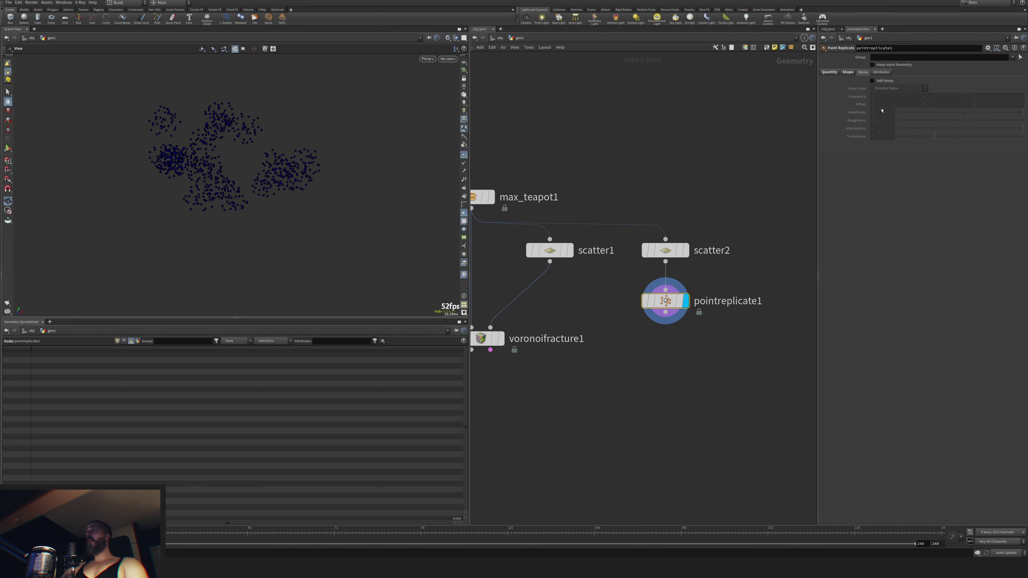
left_click(872, 82)
left_click(829, 73)
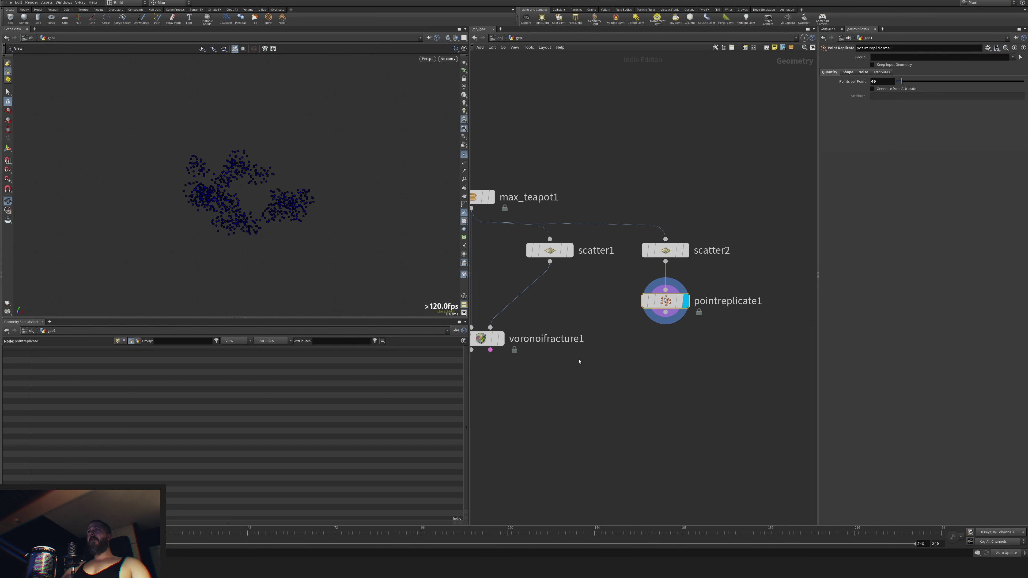
Template the teapot node to compare its wireframe with the replicated points in the viewport.
middle_click_drag(600, 354, 663, 354)
left_click(555, 222)
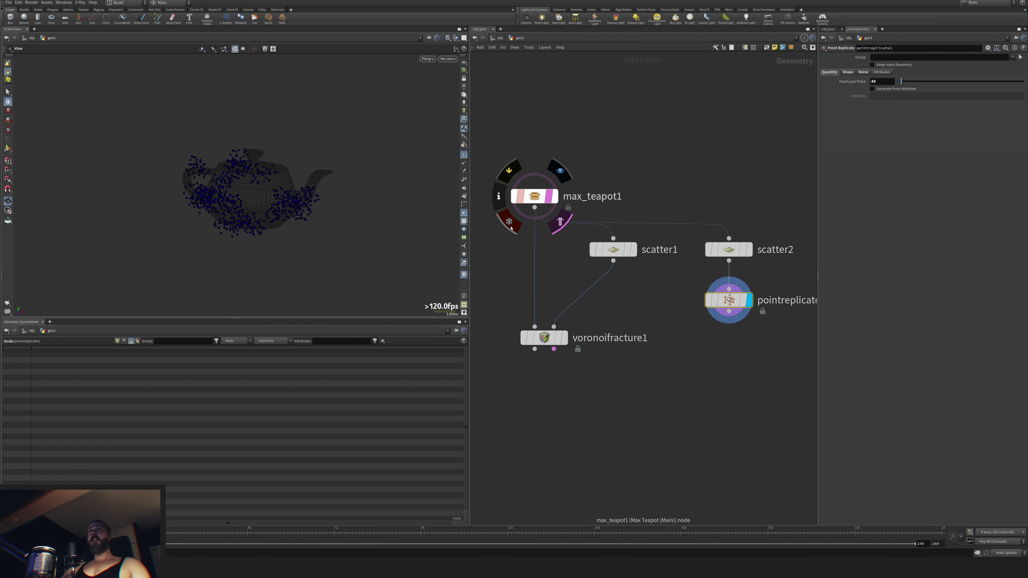
left_click_drag(401, 278, 364, 276)
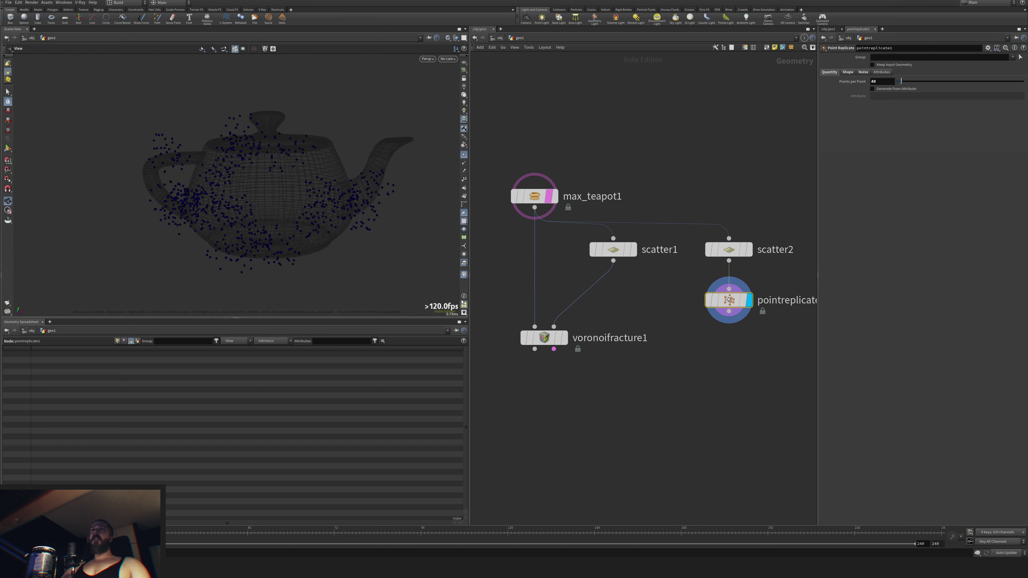
Add a Ray node below the Point Replicate and wire the teapot into its collision input.
key("Tab")
type("ray")
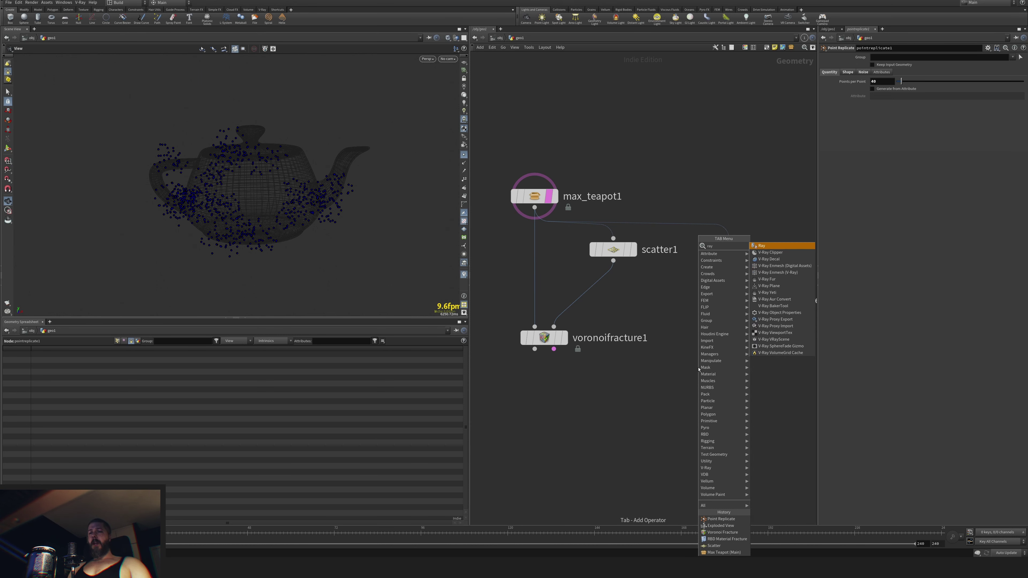
key("Return")
left_click(706, 370)
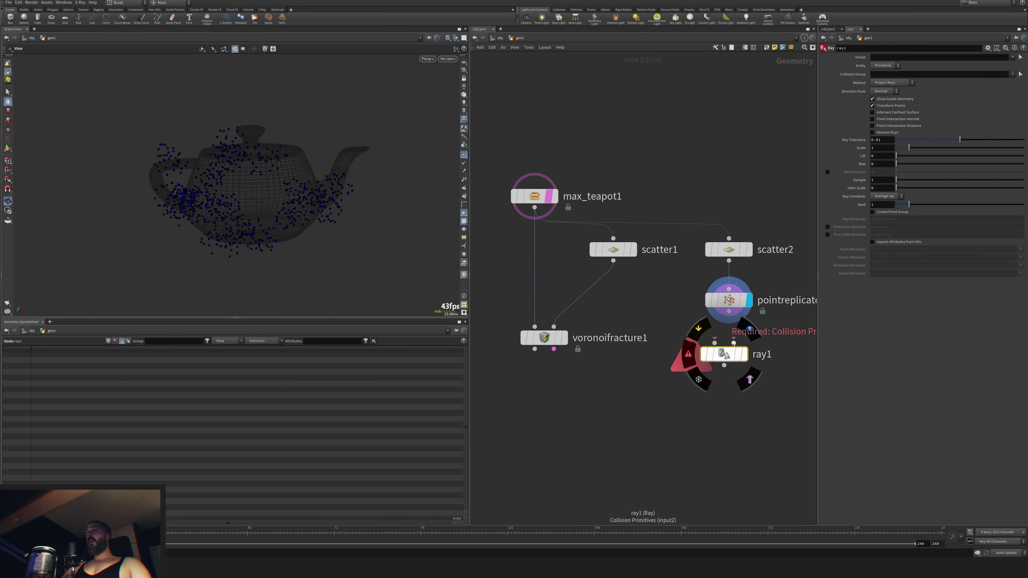
left_click(734, 339)
left_click(534, 209)
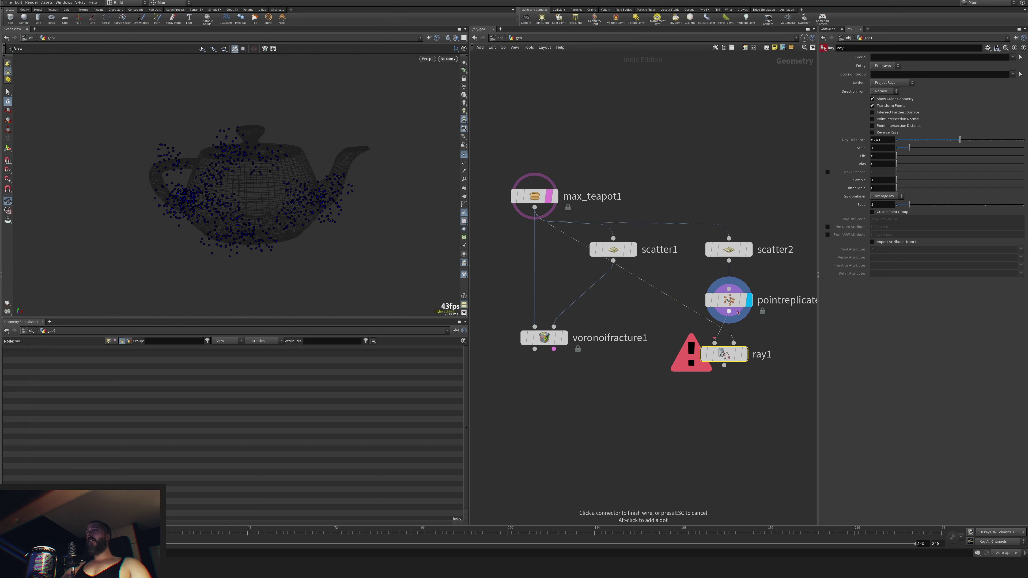
Display the Ray node, align it under the Point Replicate, and set its method to Minimum Distance.
left_click(745, 354)
left_click_drag(726, 356, 730, 353)
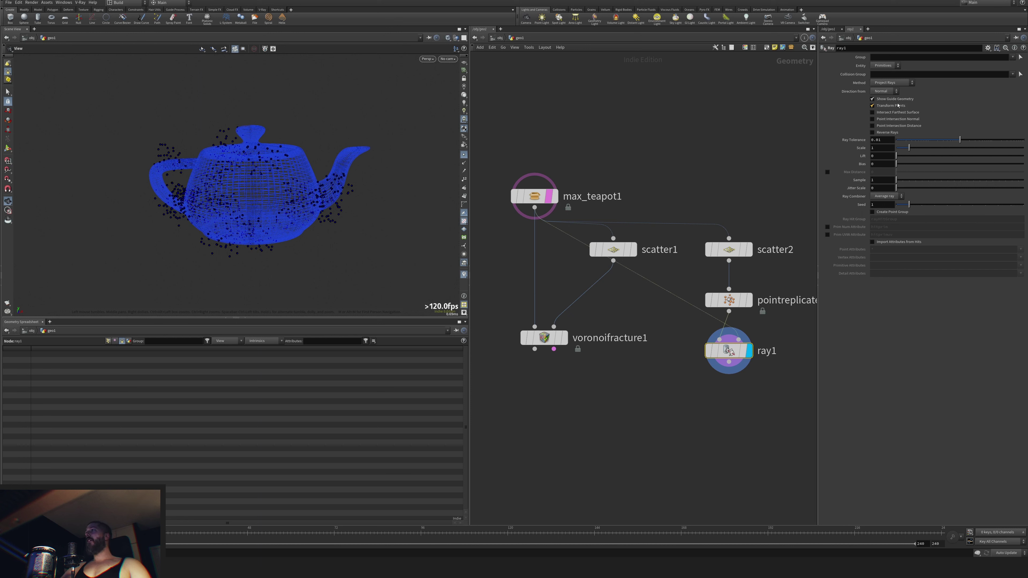
left_click(896, 84)
left_click(891, 96)
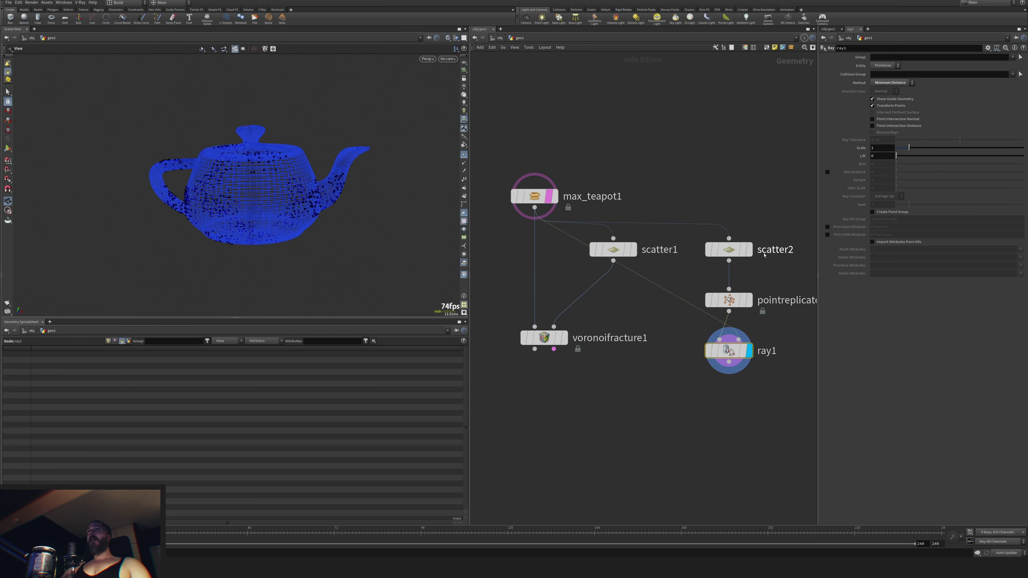
Move the Voronoi Fracture node lower in the network and place a Merge node above it.
left_click_drag(554, 348, 557, 422)
key("Tab")
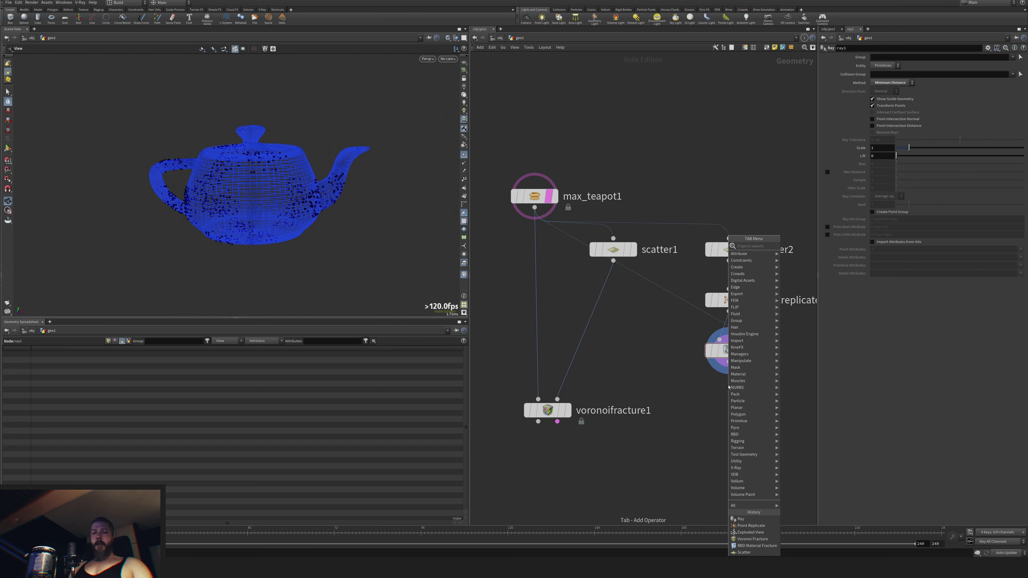
type("merge")
key("Return")
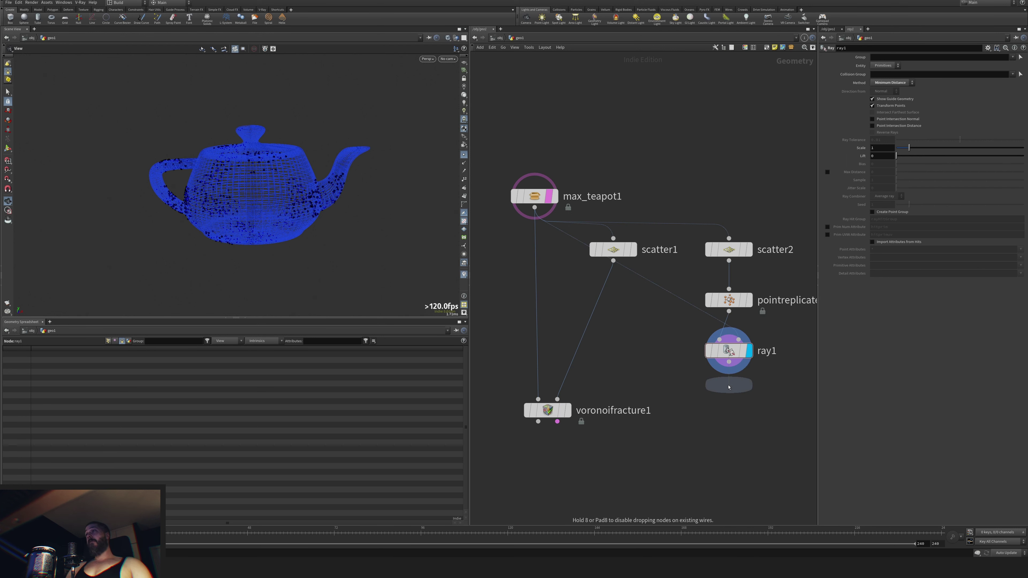
left_click(628, 353)
Merge the first scatter's points with the Ray output, feed them into the Voronoi Fracture's point input, and display the fracture.
left_click_drag(613, 262, 730, 362)
left_click_drag(627, 370, 549, 437)
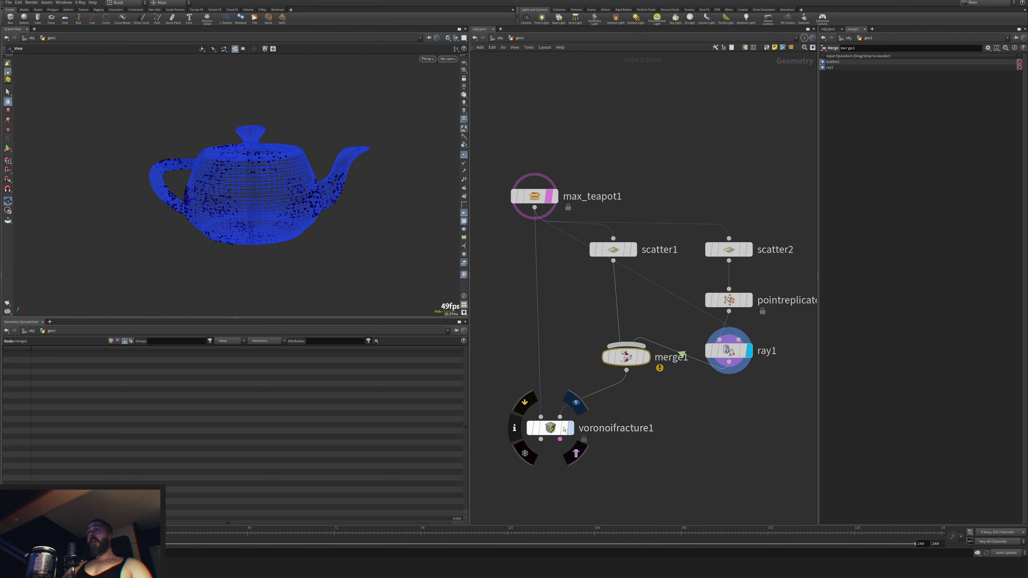
left_click(563, 430)
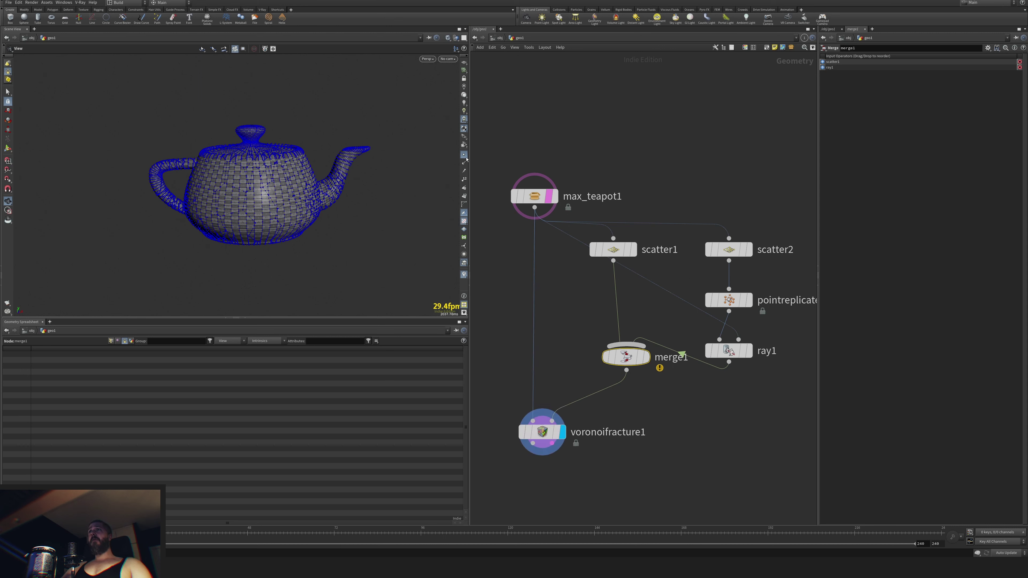
Add an Exploded View node and wire it below the Voronoi Fracture.
middle_click_drag(623, 470, 635, 363)
key("Tab")
type("expl")
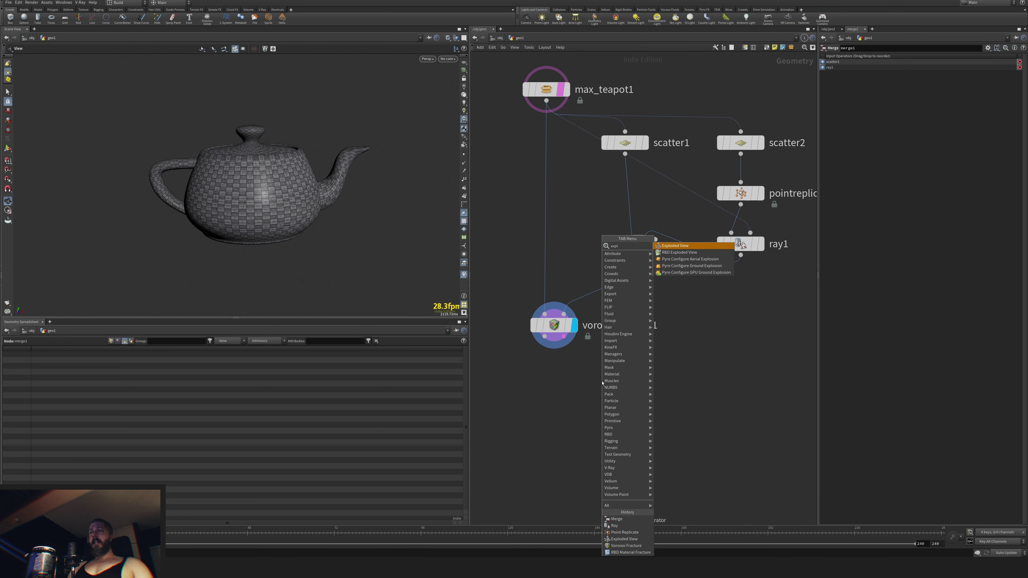
type("o")
key("Return")
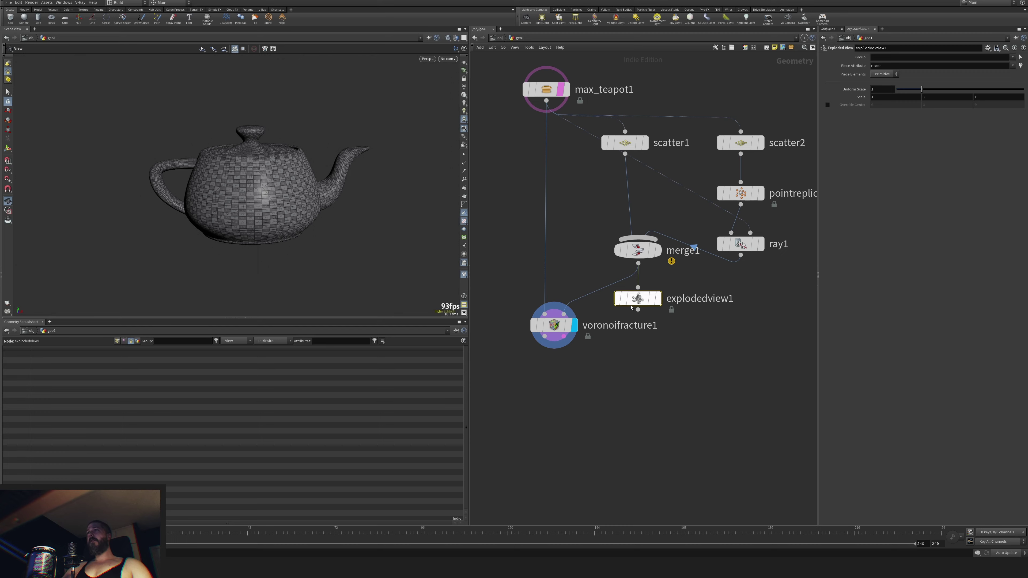
left_click_drag(638, 295, 545, 336)
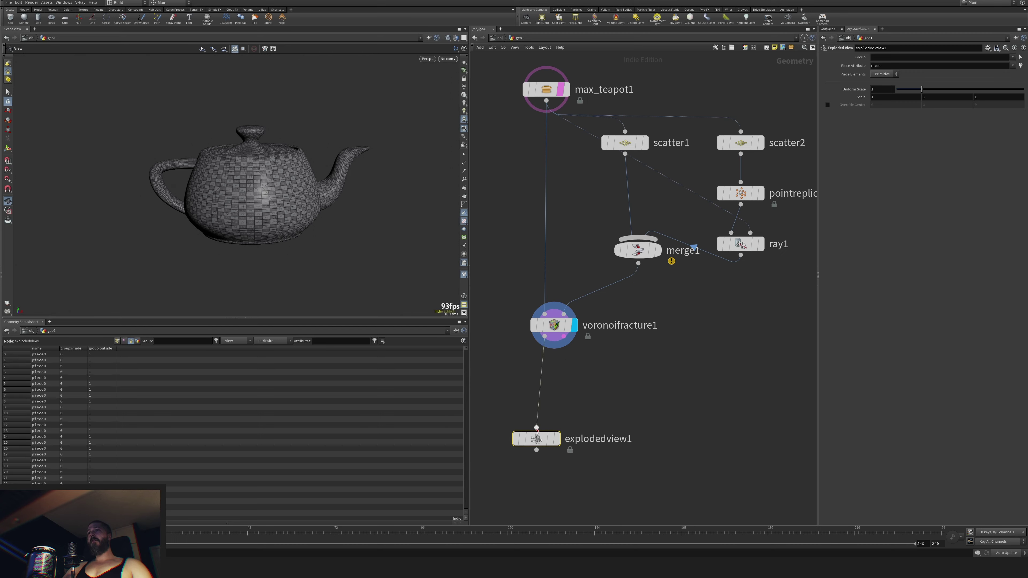
Display the Exploded View node to check the fractured pieces, and delete that node.
left_click(557, 439)
left_click_drag(539, 441, 538, 429)
left_click_drag(352, 227, 385, 236)
left_click_drag(498, 401, 563, 463)
key("Delete")
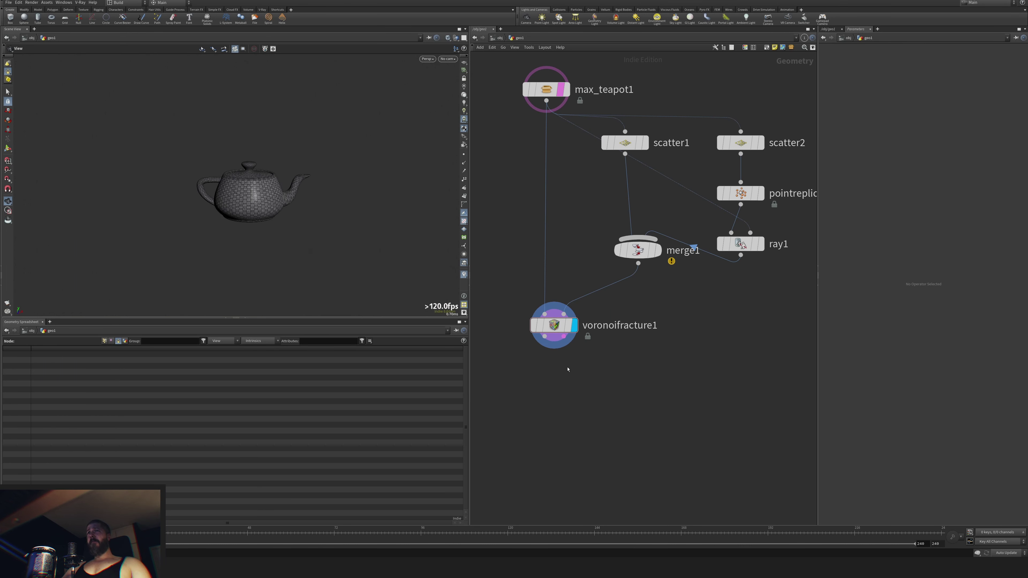
Show the reference grid in the viewport.
scroll(425, 243, "up", 2)
scroll(519, 196, "up", 1)
left_click(464, 103)
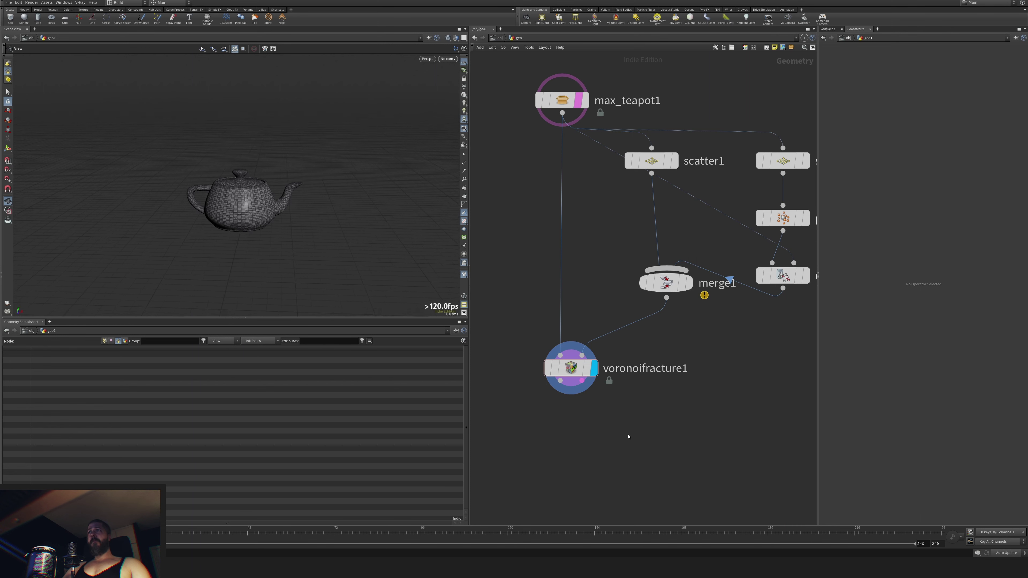
Add an RBD Bullet Solver node below the Voronoi Fracture and wire the fractured geometry into its first input.
middle_click_drag(623, 418, 654, 324)
scroll(654, 326, "down", 3)
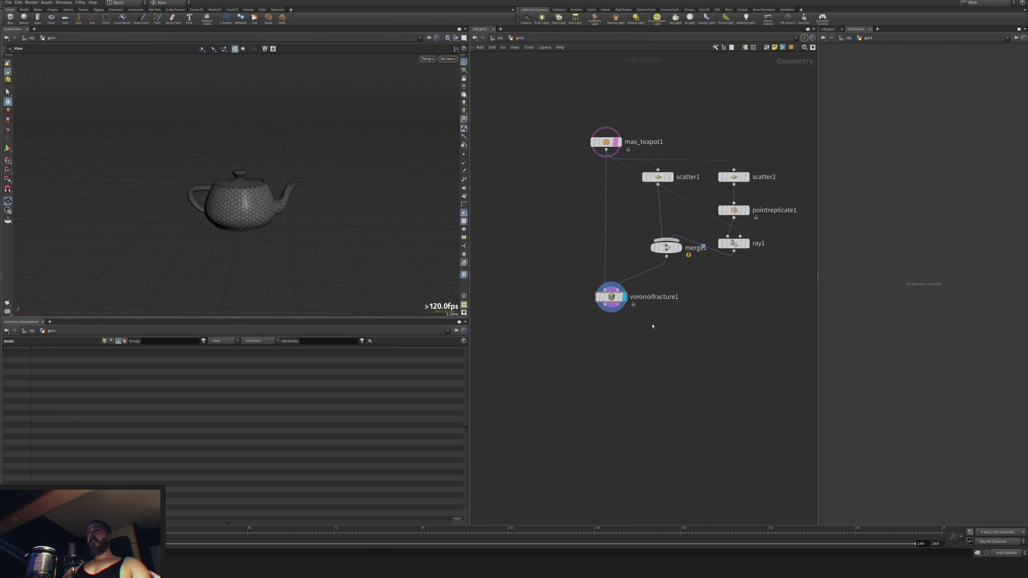
key("Tab")
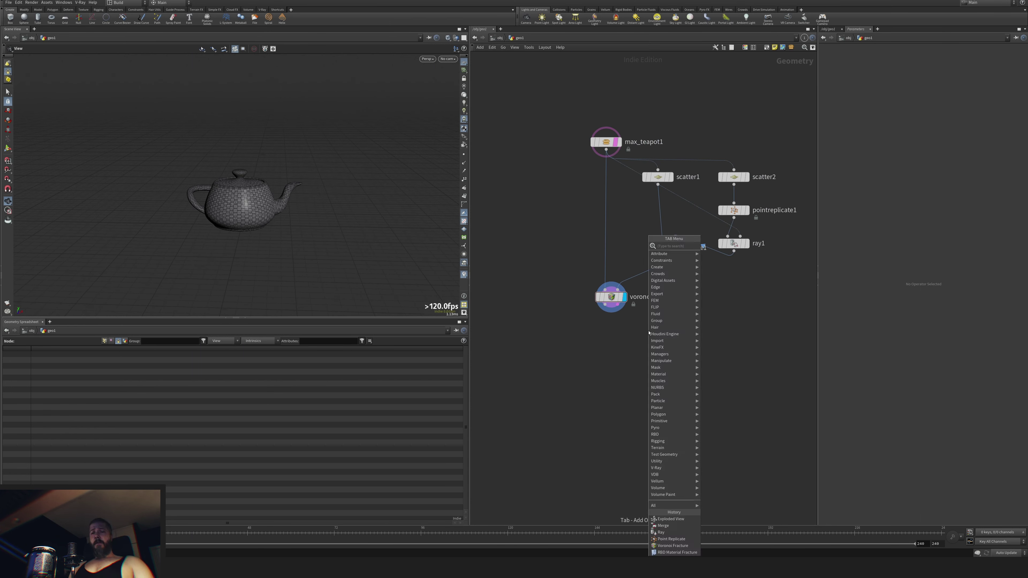
type("rbsolve")
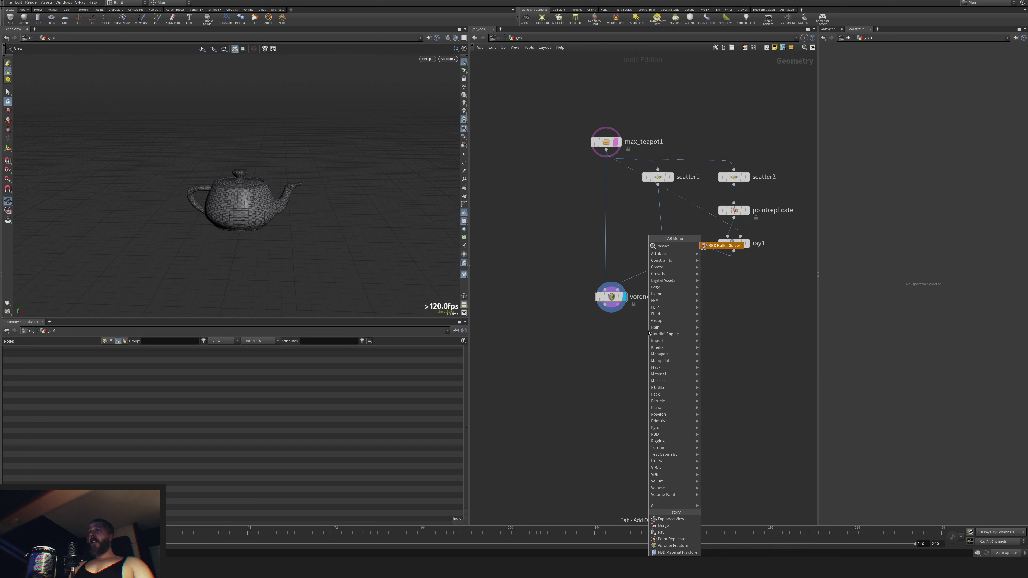
key("Return")
left_click(626, 369)
left_click_drag(612, 312, 610, 370)
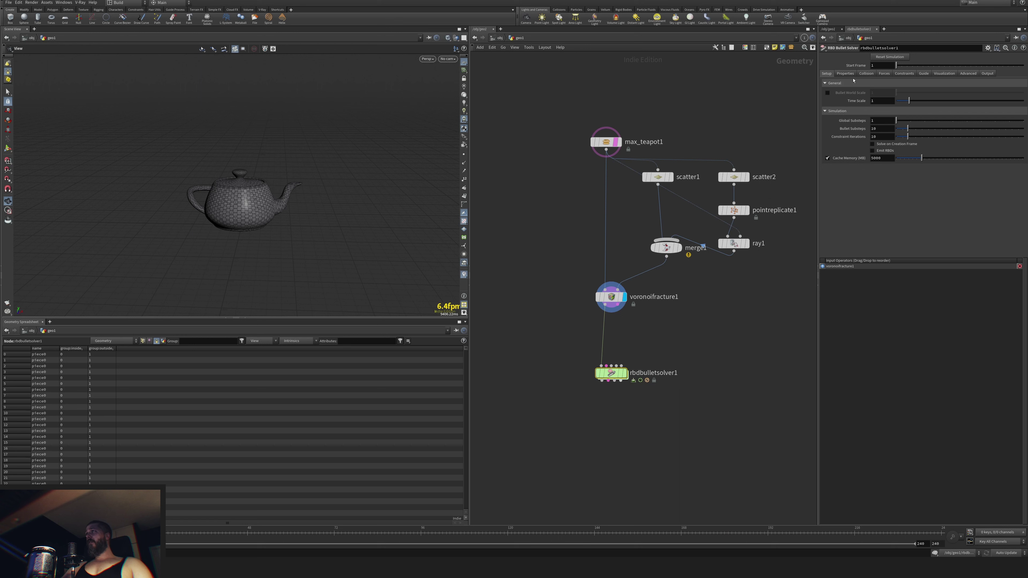
Set the RBD Bullet Solver's ground collision type to Ground Plane and turn off Visualize Geometries.
left_click(866, 73)
left_click(887, 173)
left_click(884, 182)
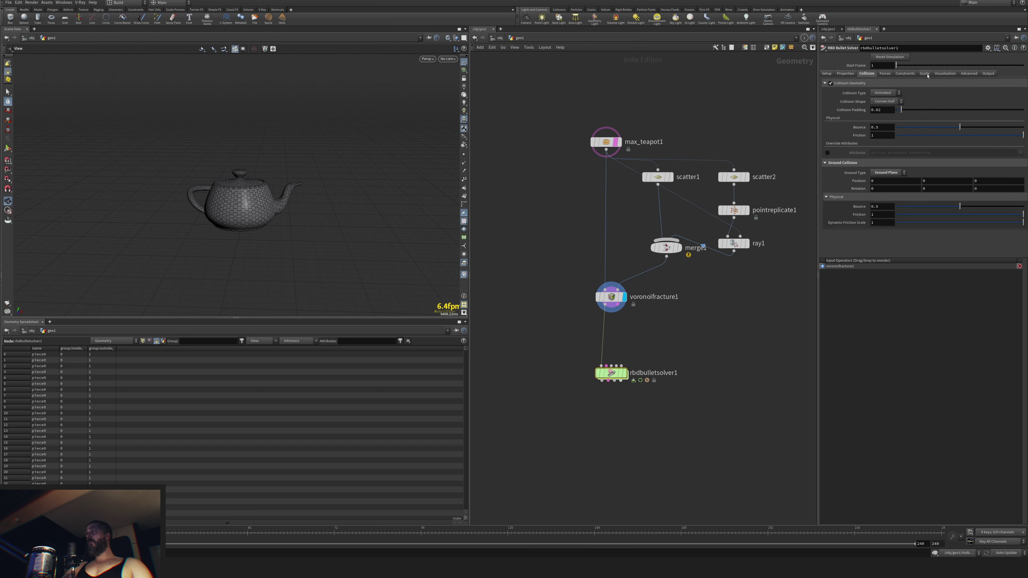
left_click(945, 73)
left_click(832, 83)
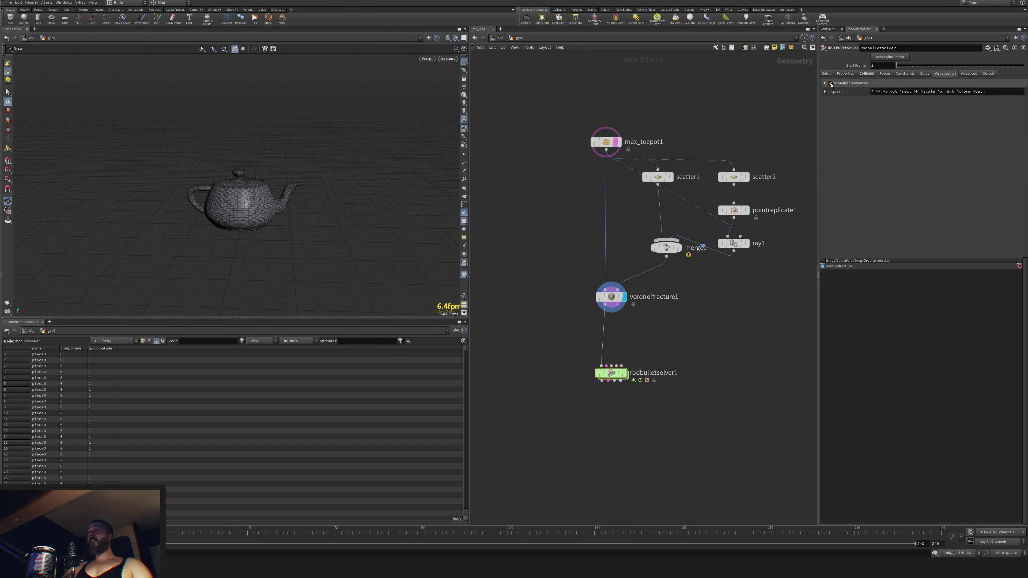
Display the RBD Bullet Solver, clear the templated teapot, play the simulation, and return to the first frame.
left_click(626, 373)
left_click_drag(610, 372, 609, 378)
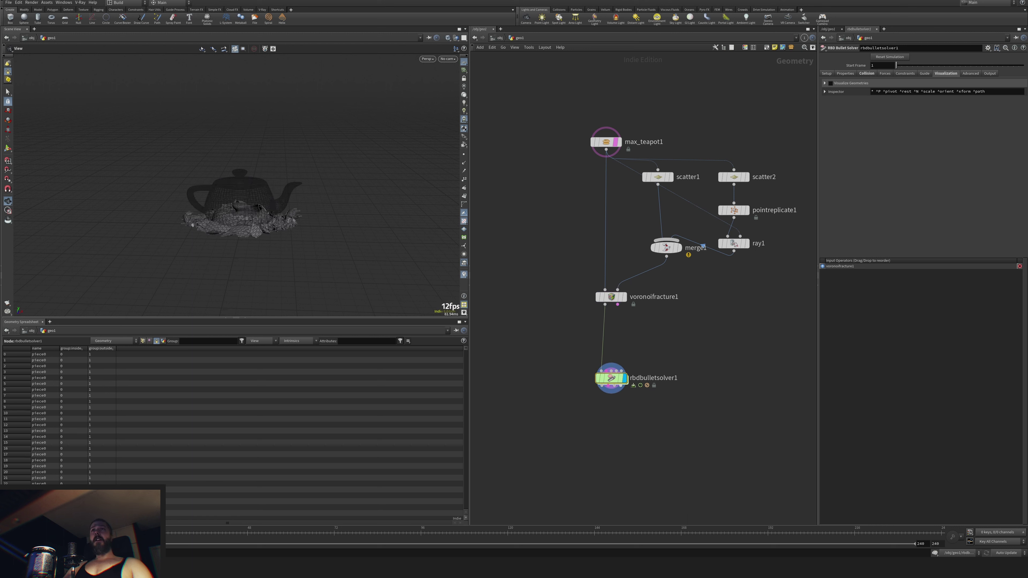
left_click(628, 395)
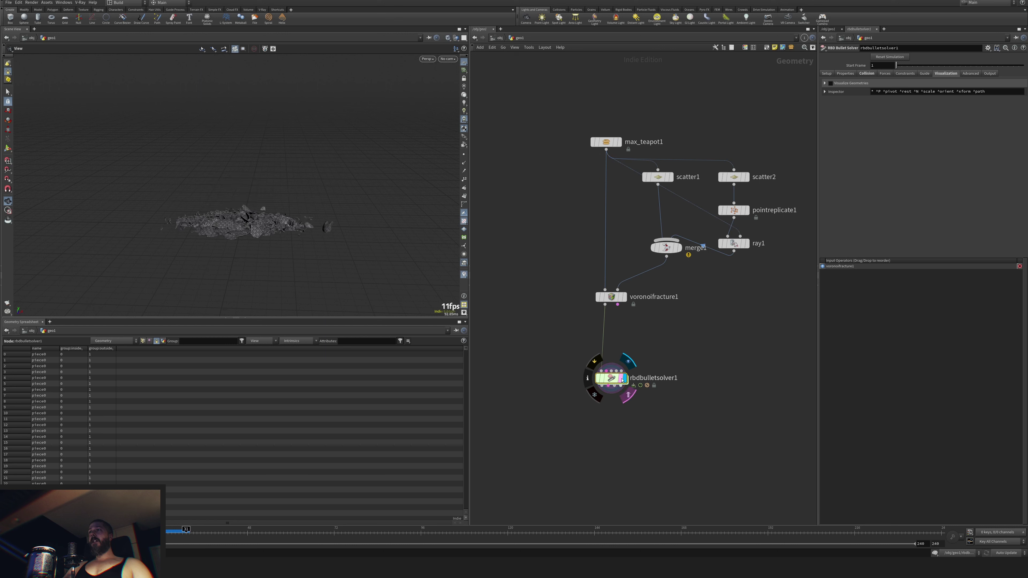
left_click(628, 395)
left_click(8, 532)
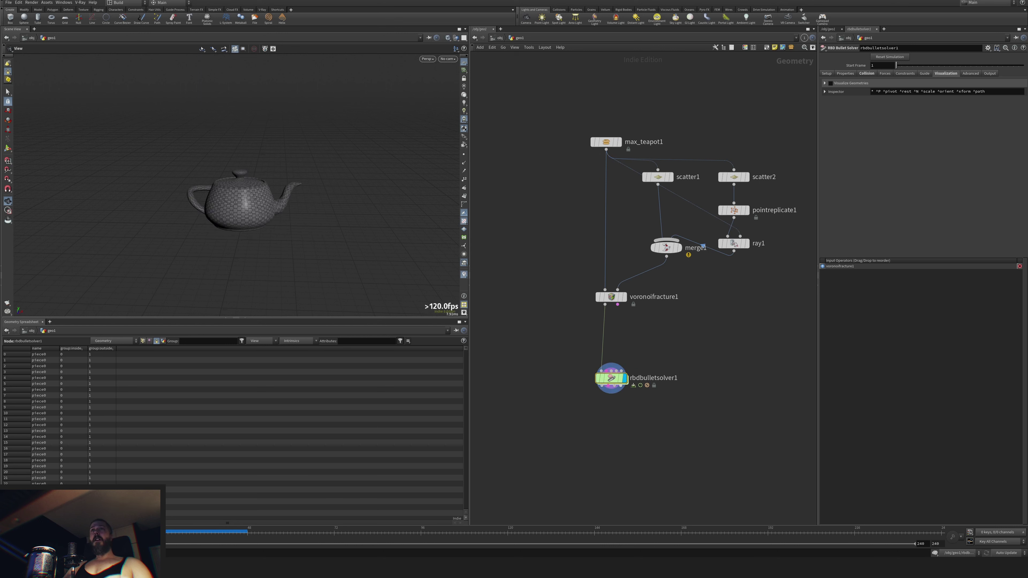
scroll(233, 216, "up", 5)
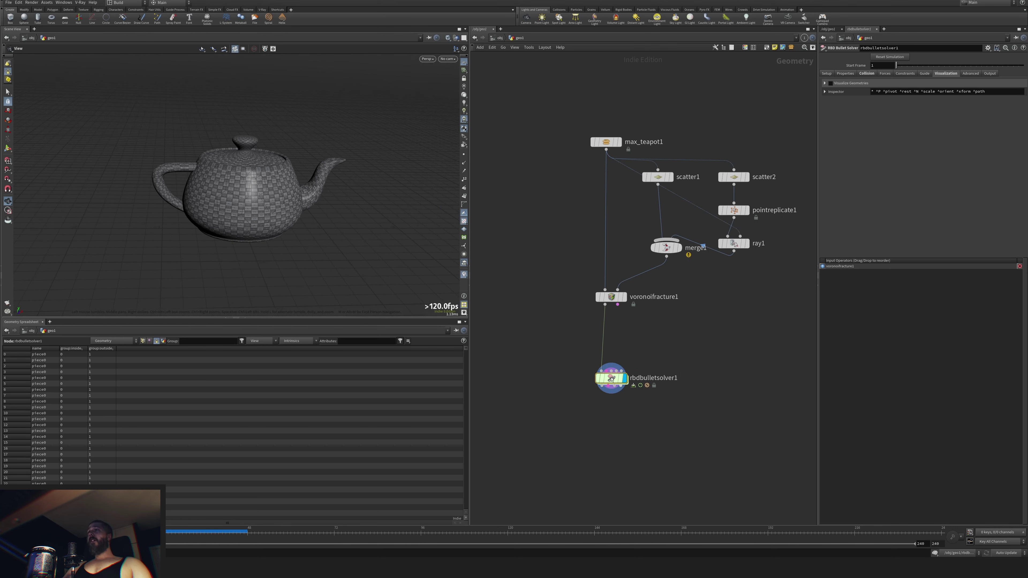
Move the RBD Bullet Solver lower and insert an RBD Configure node between it and the Voronoi Fracture.
mouse_move(596, 388)
left_click_drag(595, 388, 599, 434)
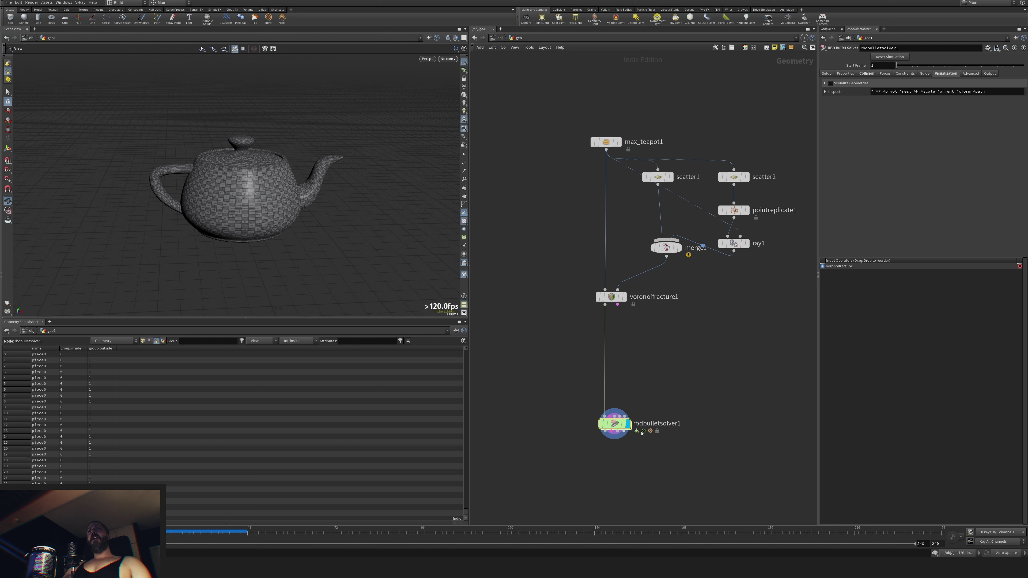
left_click_drag(616, 423, 612, 434)
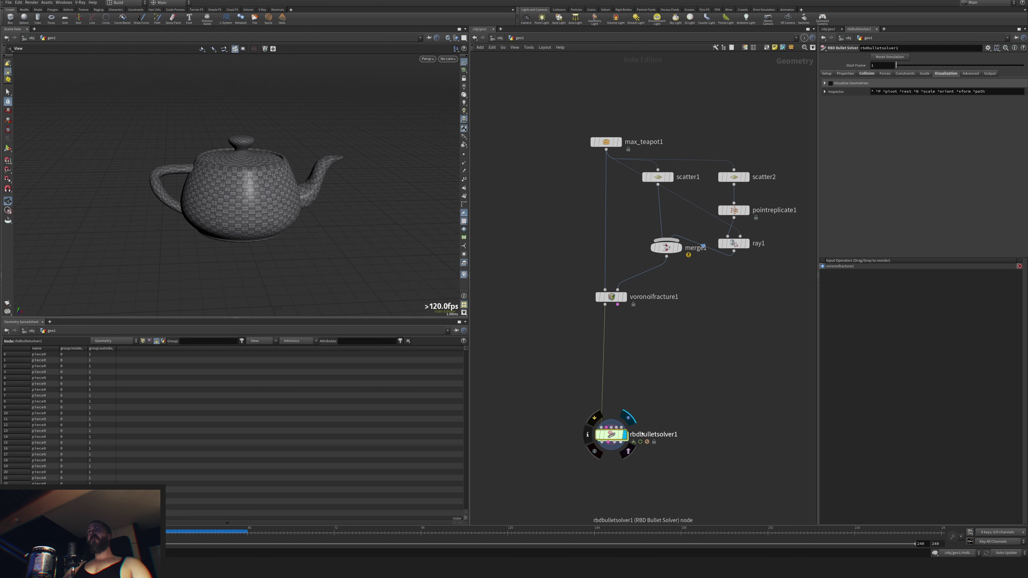
middle_click_drag(689, 406, 688, 395)
left_click(687, 372)
key("Tab")
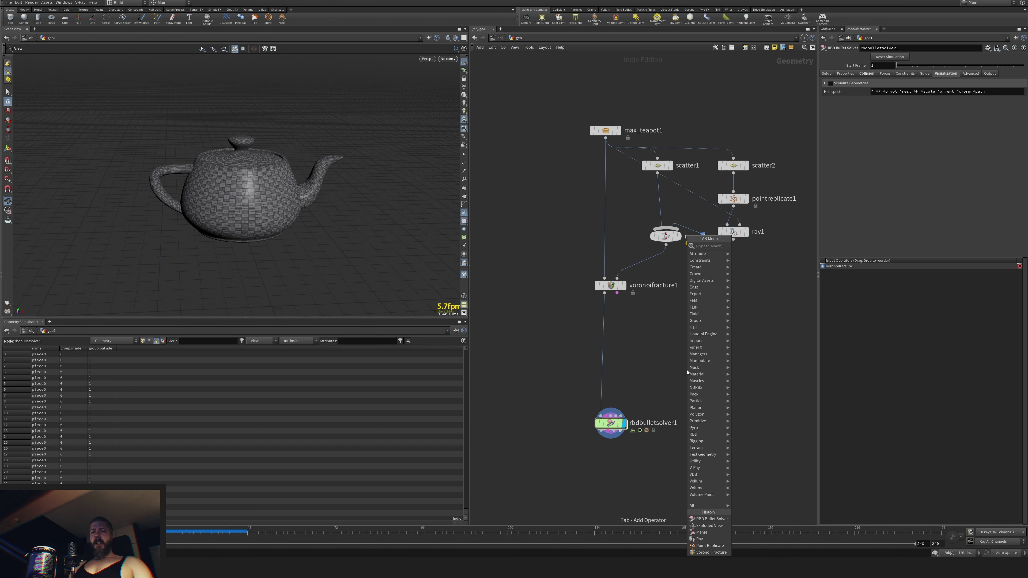
type("gr")
key("Down")
key("Return")
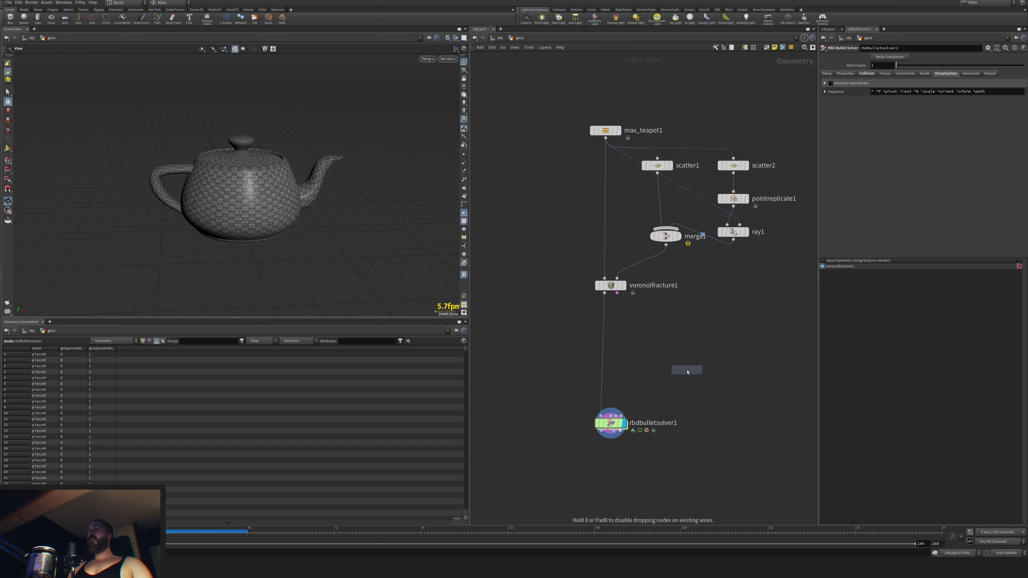
left_click(611, 360)
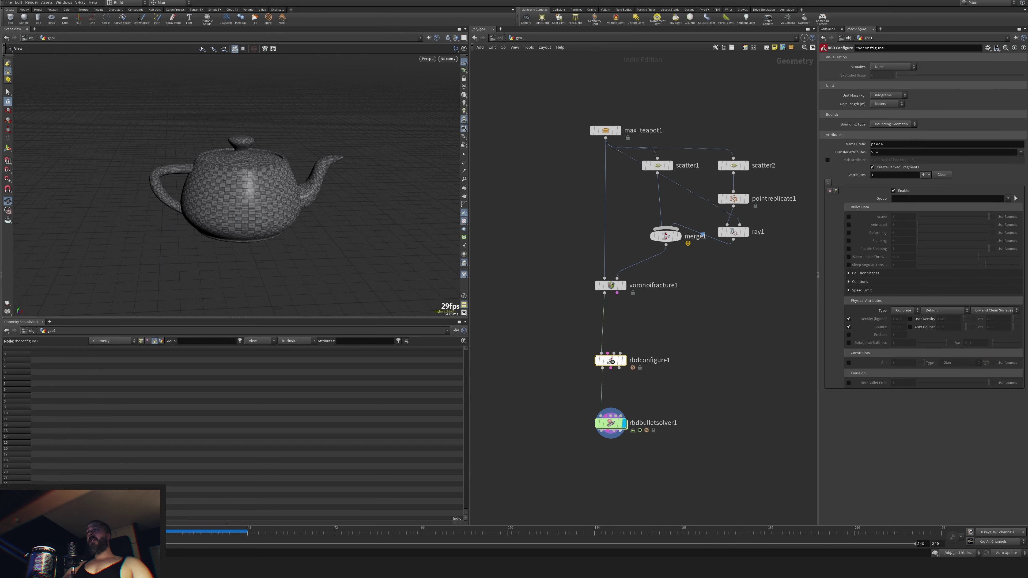
Compare the node information of the RBD Configure and Voronoi Fracture nodes.
middle_click(614, 365)
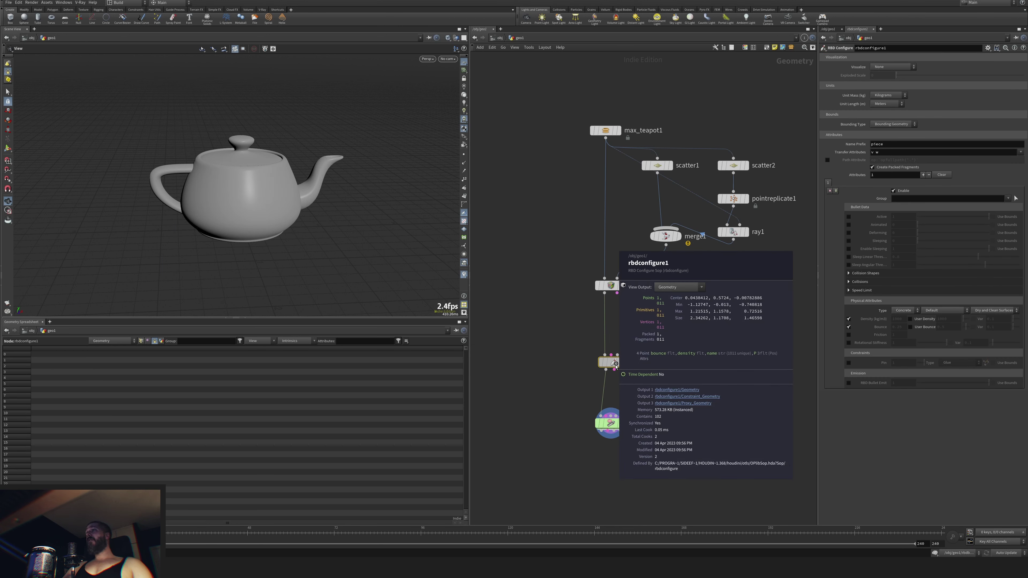
middle_click(610, 285)
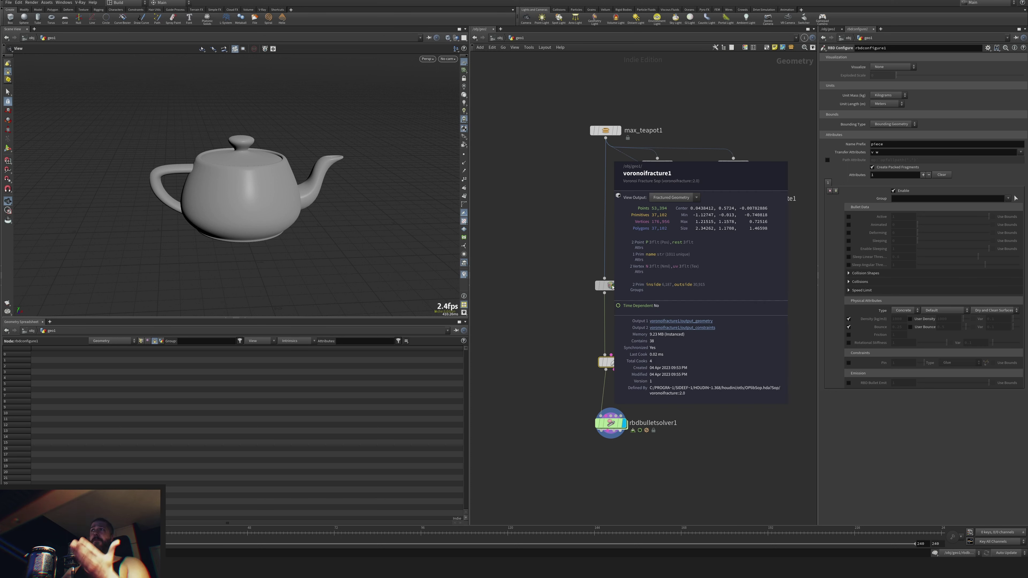
middle_click(614, 286)
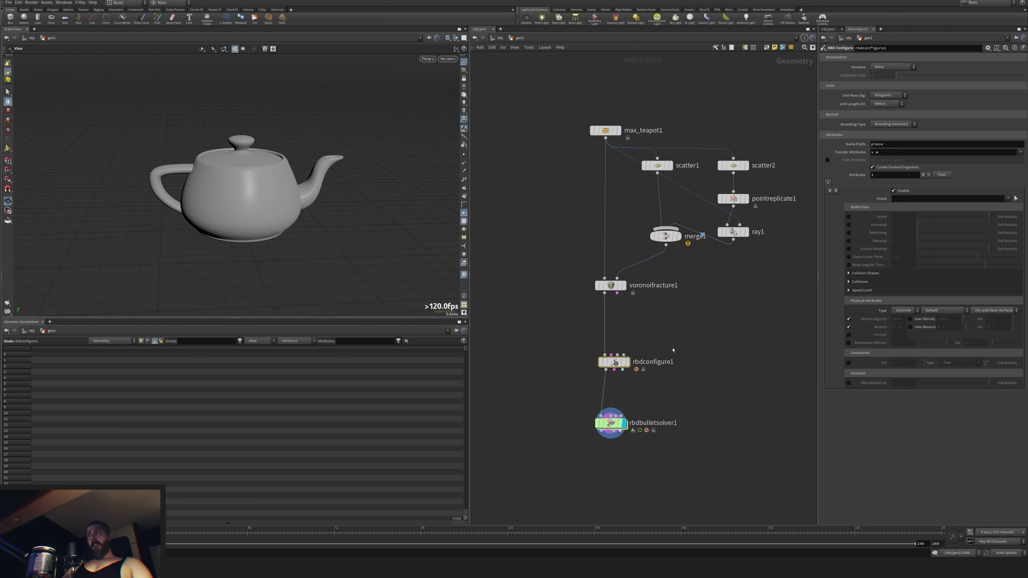
middle_click(616, 364)
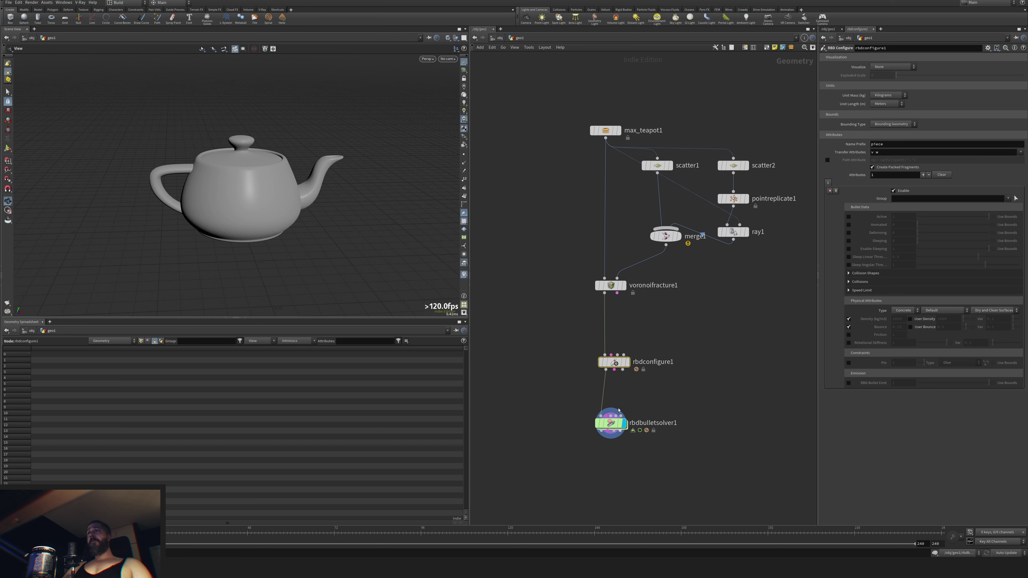
Play and scrub through the simulation, inspecting the collapsed teapot pieces up close.
left_click(44, 534)
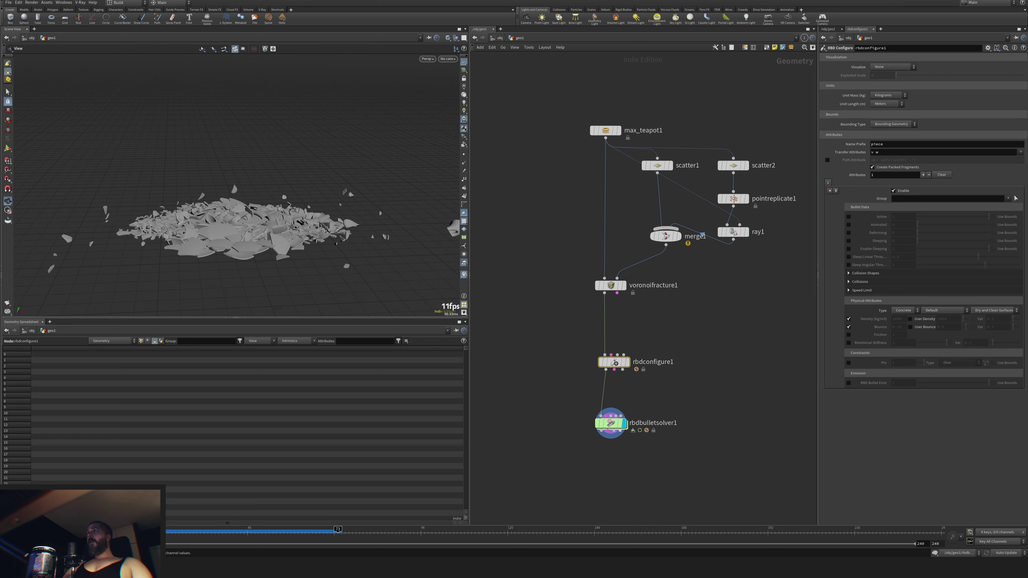
left_click(220, 532)
left_click_drag(222, 534, 316, 538)
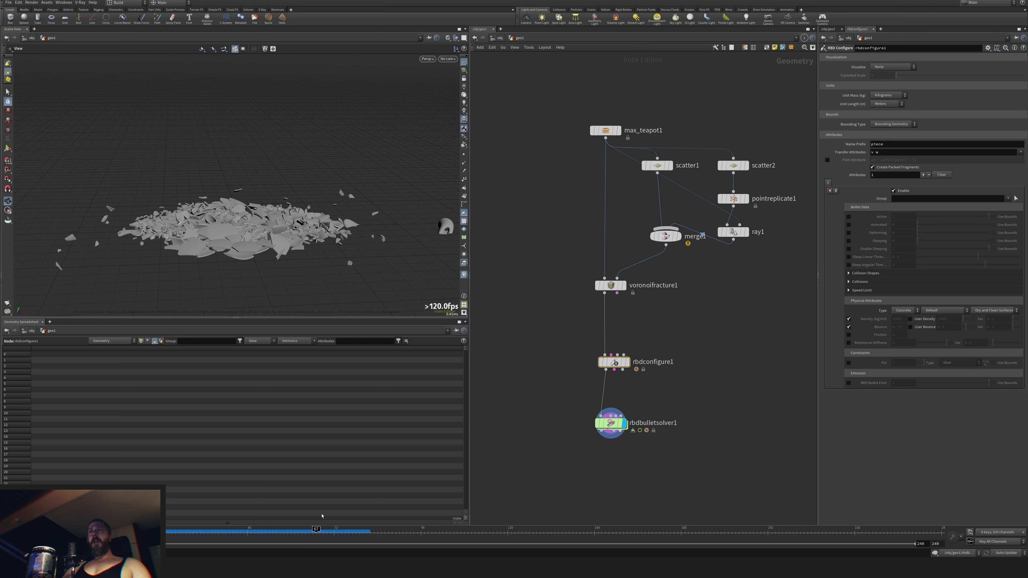
mouse_move(367, 260)
right_mouse_down()
mouse_move(392, 322)
mouse_move(376, 345)
right_mouse_up()
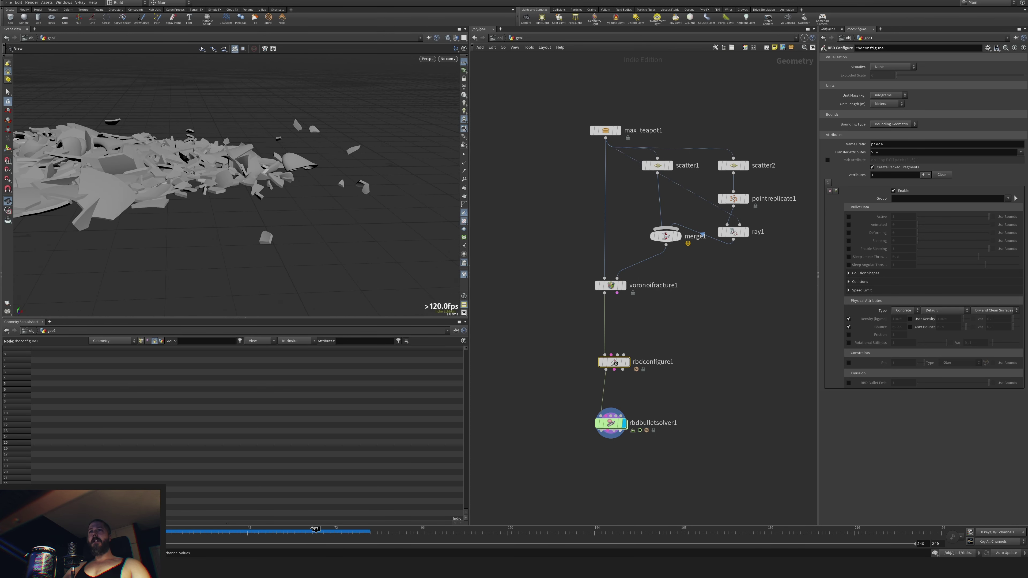
mouse_move(315, 529)
left_mouse_down()
mouse_move(389, 531)
mouse_move(298, 529)
left_mouse_up()
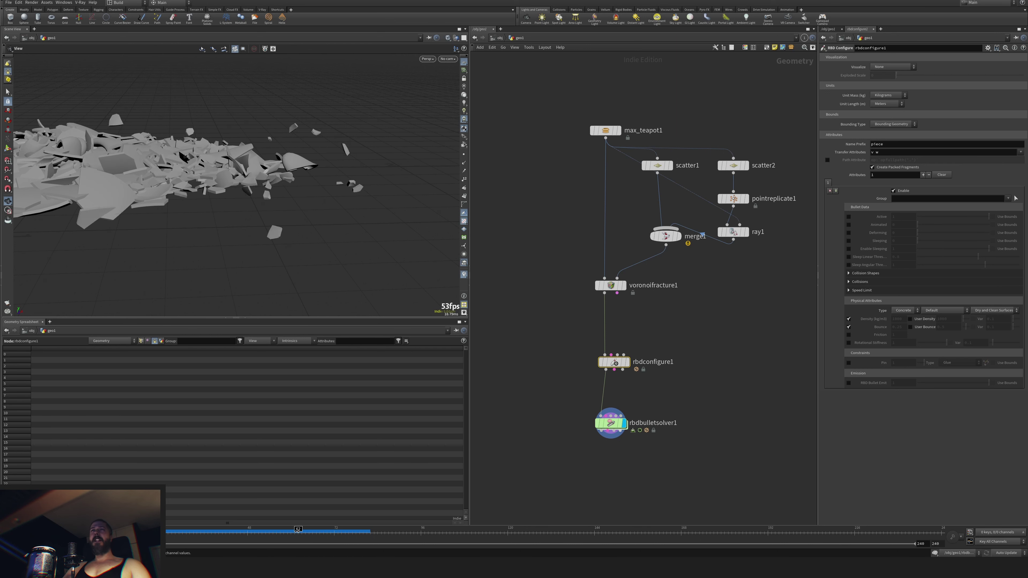
middle_click_drag(284, 243, 338, 264)
right_click_drag(338, 264, 334, 241)
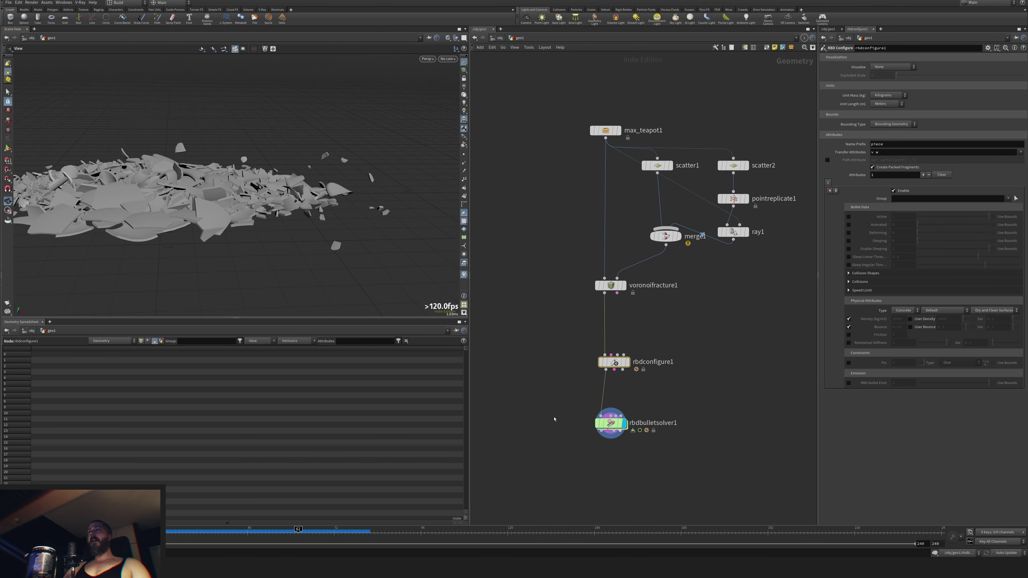
Set the RBD Configure node's Collision Padding to 0.01 and replay the simulation from the start.
mouse_move(604, 423)
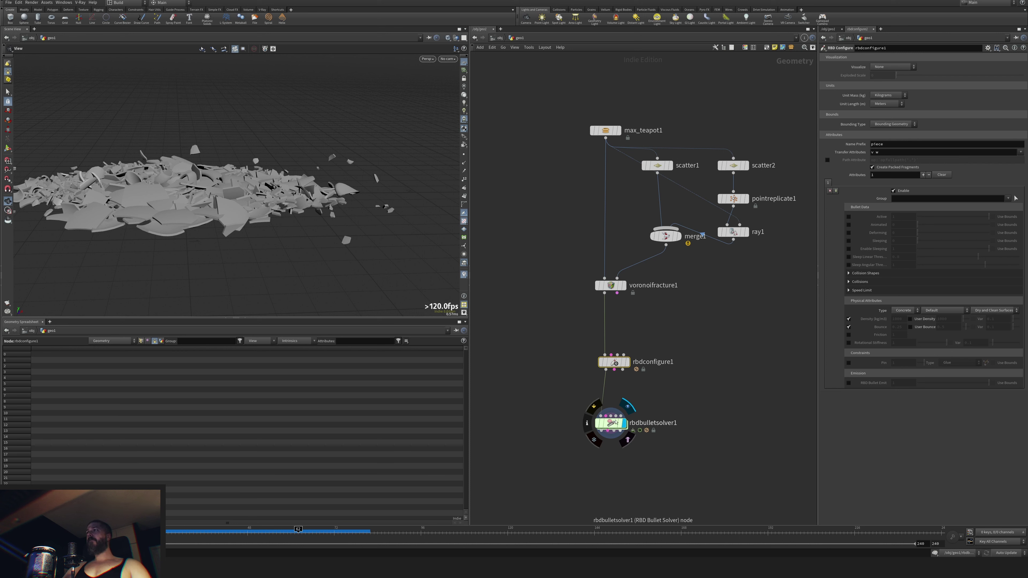
left_click(855, 273)
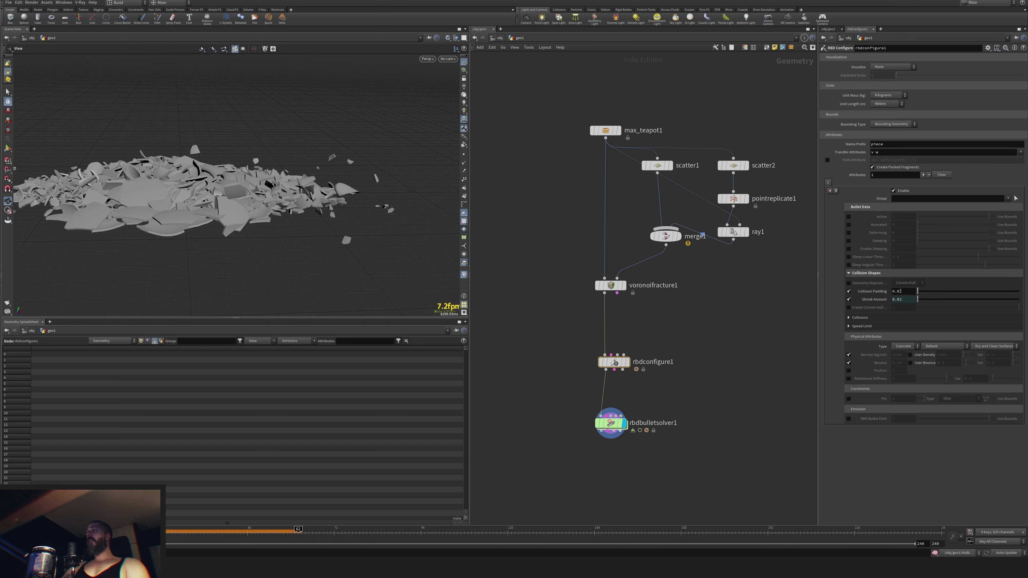
type("1")
key("Return")
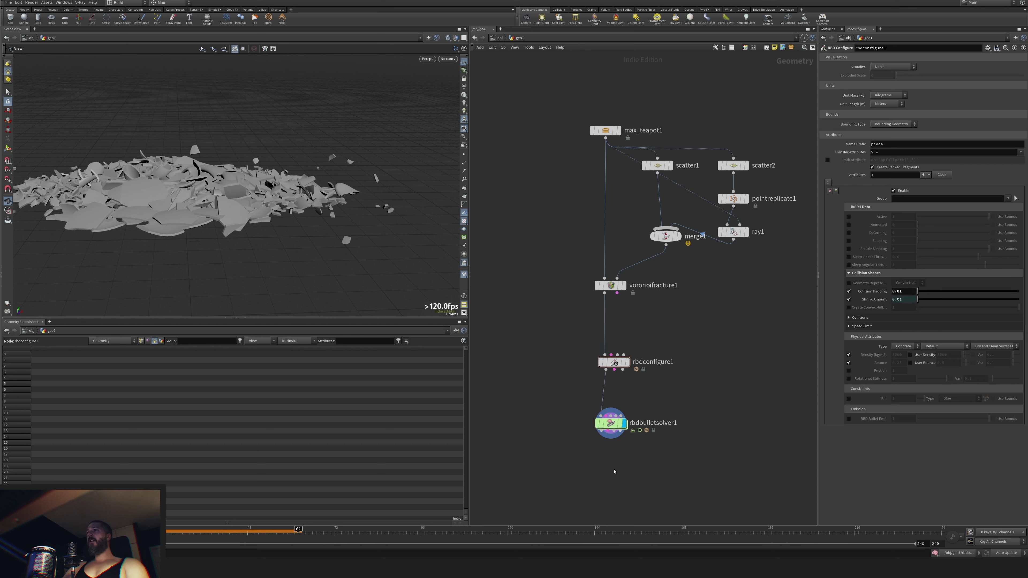
key("ctrl+Up")
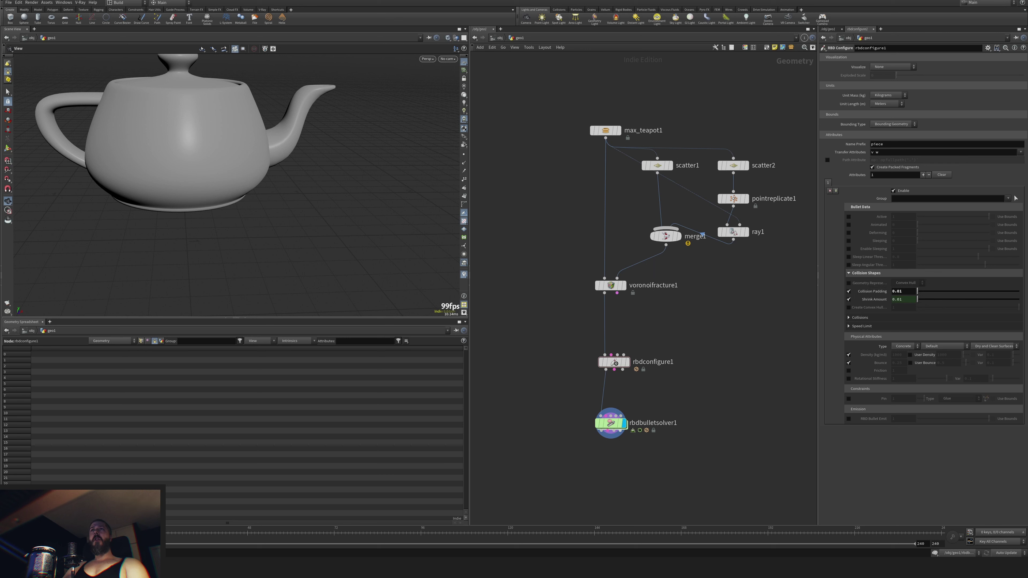
key("Up")
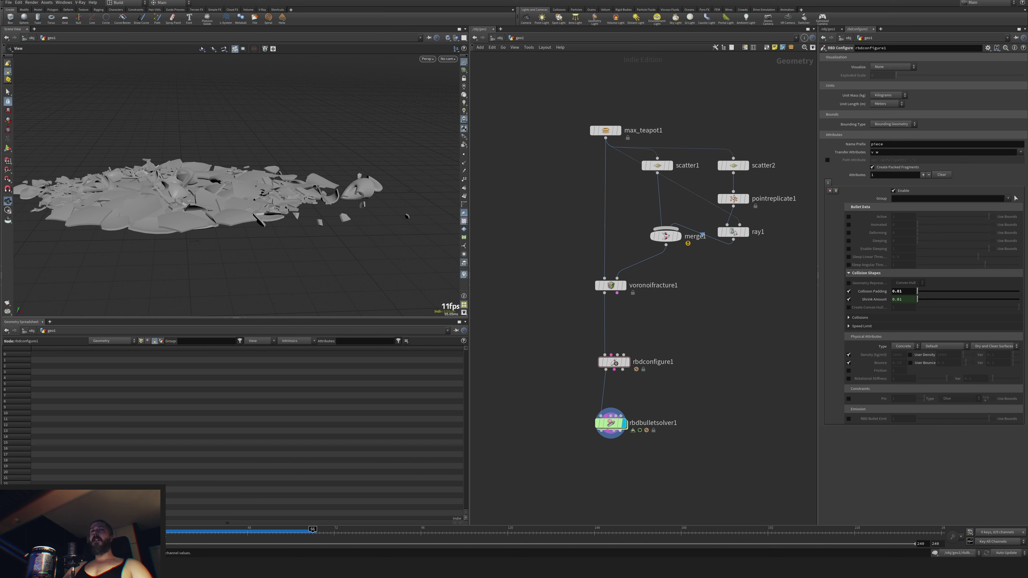
Set the RBD Configure node's Collision Padding to 0.005, replay the simulation, and scrub through the debris.
key("ctrl+Up")
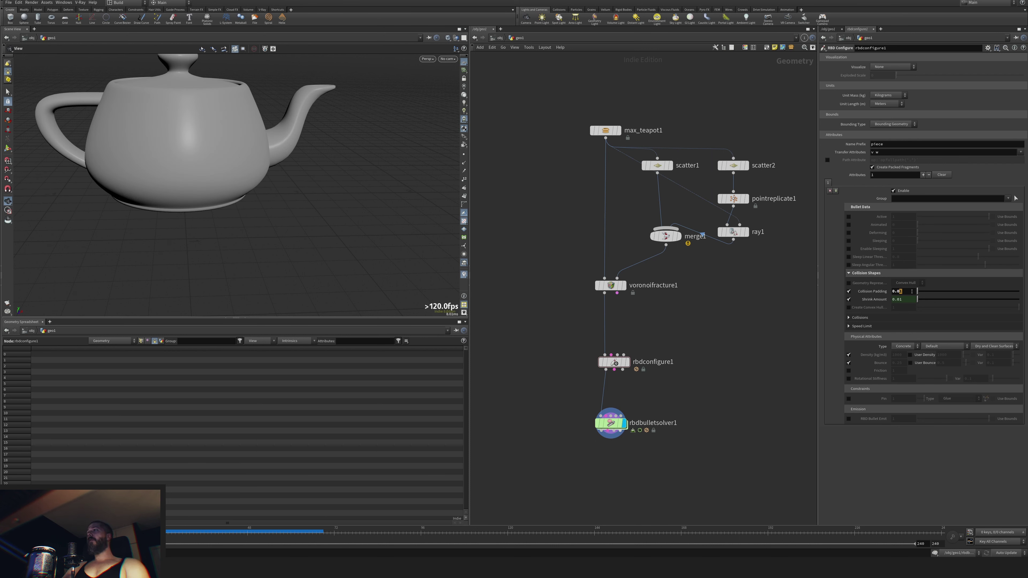
key("Return")
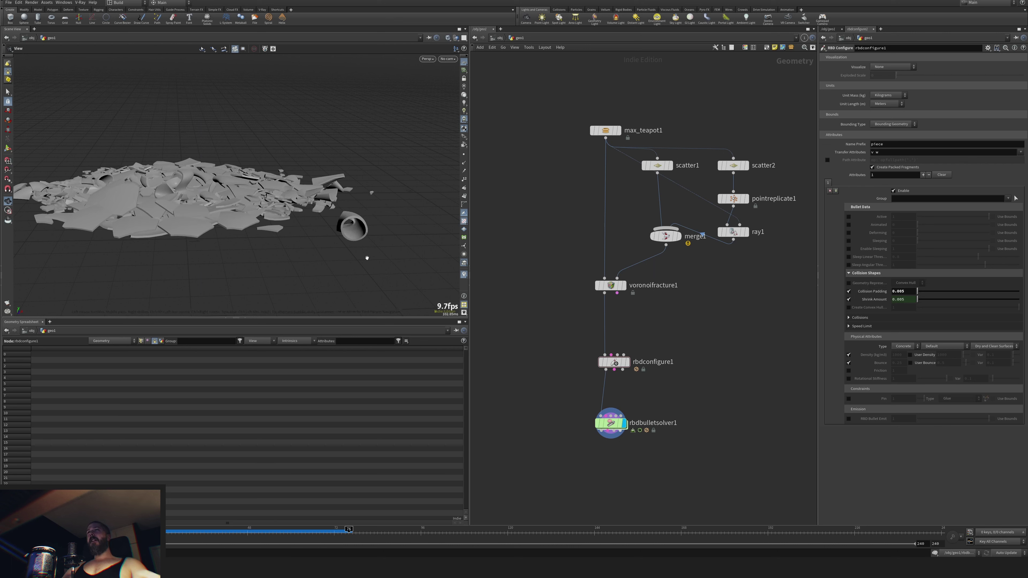
left_click_drag(263, 531, 313, 535)
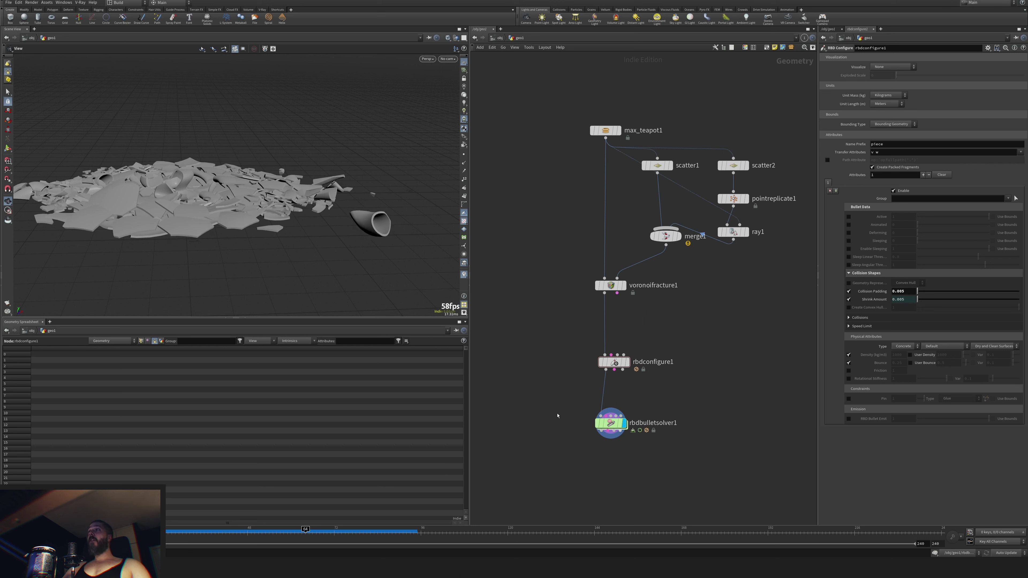
scroll(242, 300, "down", 5)
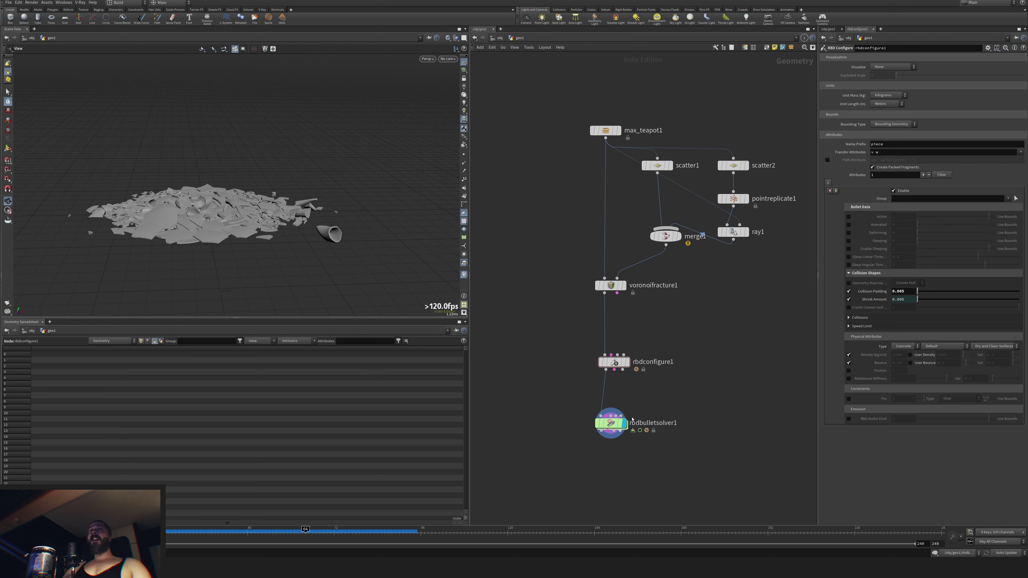
Rearrange the RBD Configure and RBD Bullet Solver nodes so they line up below the Voronoi Fracture node with more space between them.
scroll(260, 254, "up", 5)
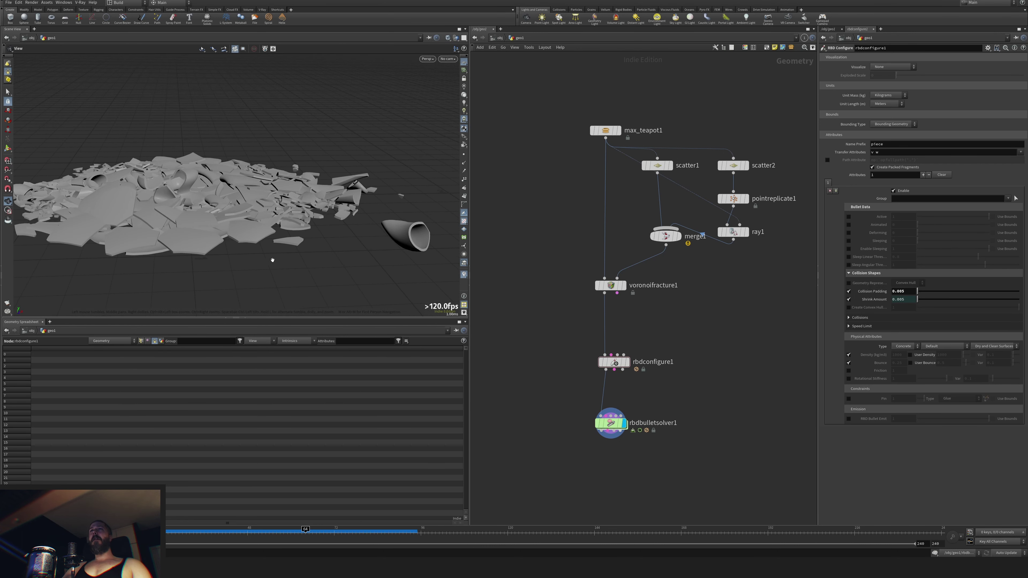
scroll(316, 302, "down", 5)
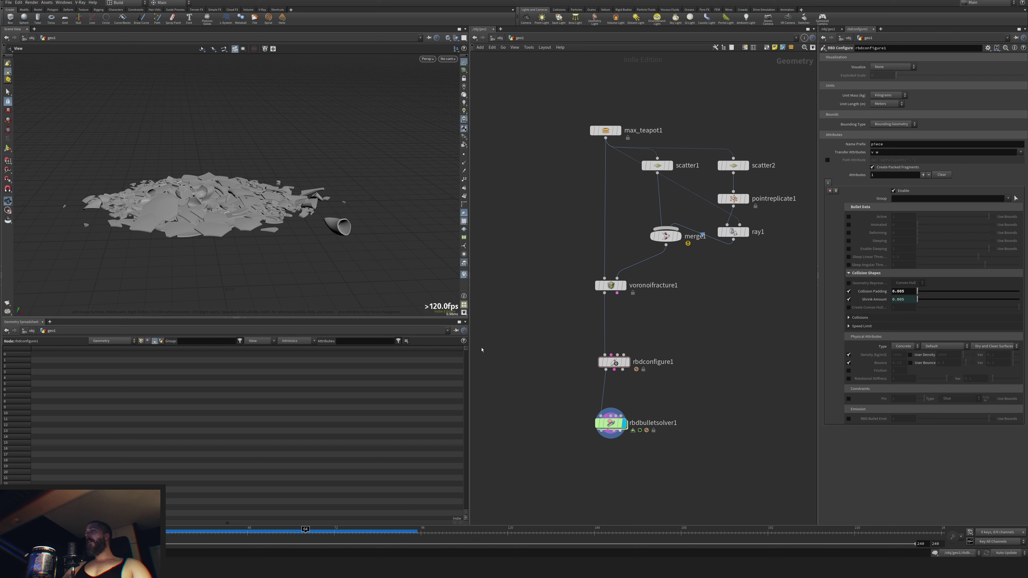
mouse_move(616, 363)
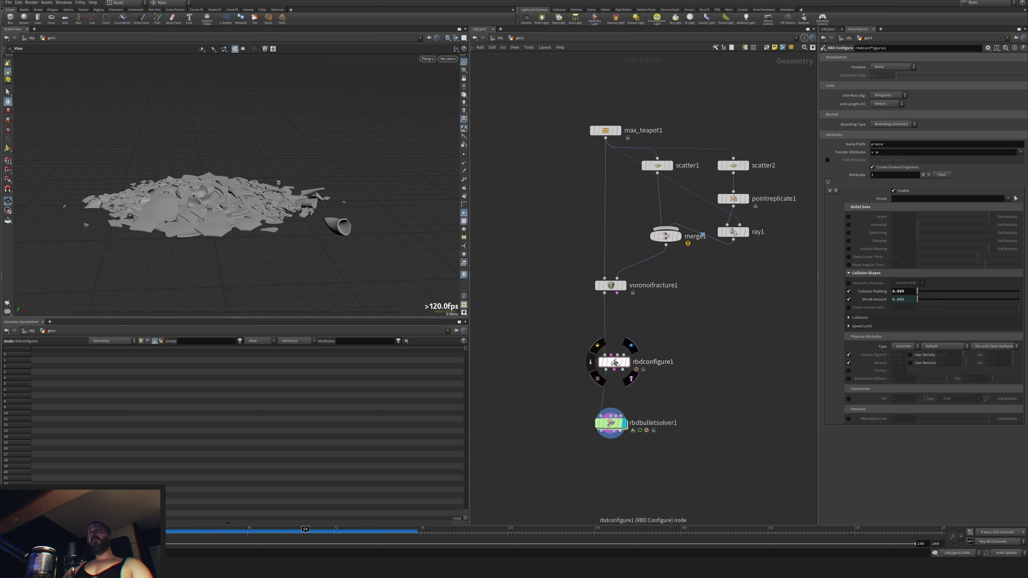
left_click(619, 366)
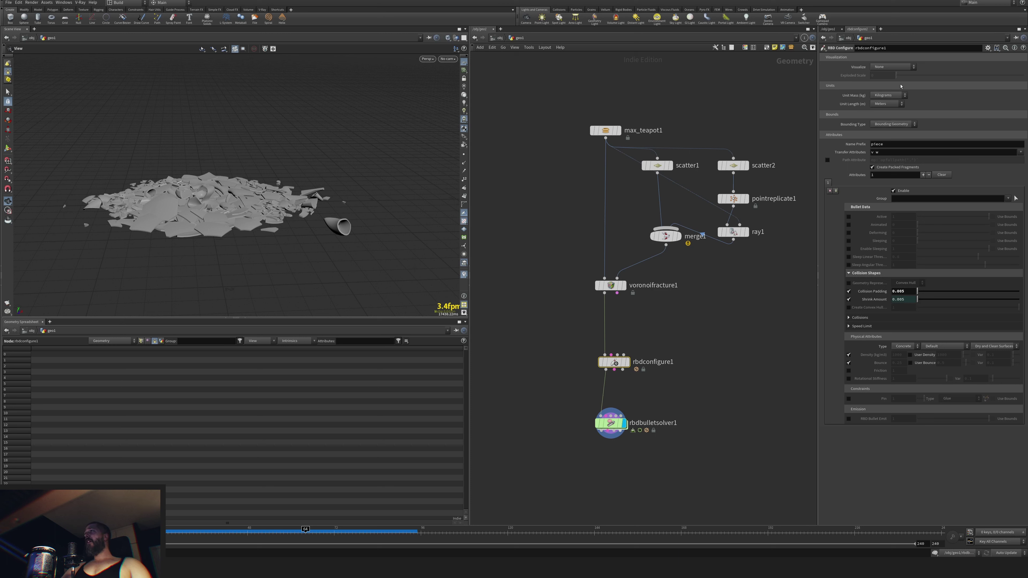
mouse_move(619, 362)
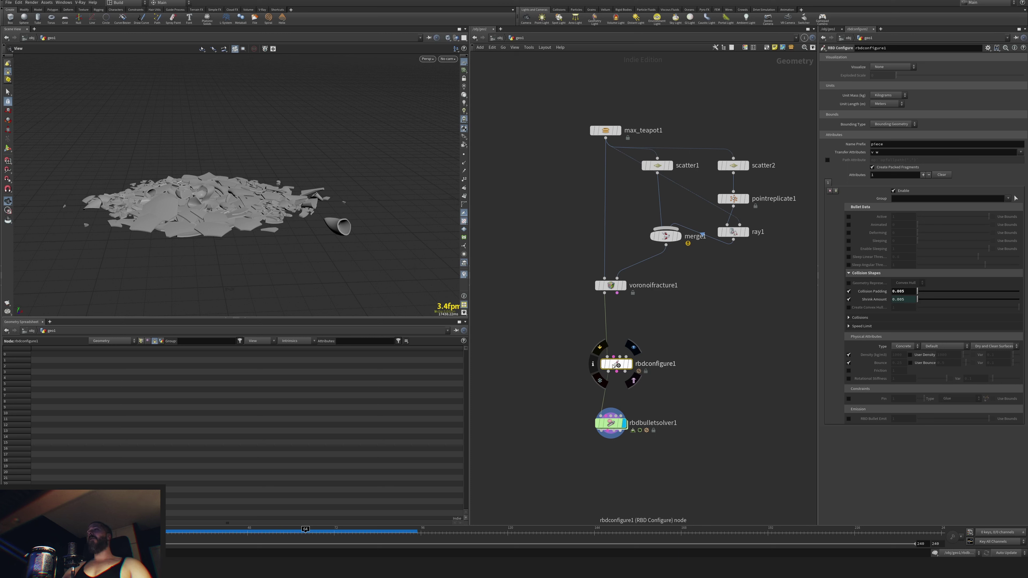
left_click_drag(614, 366, 609, 356)
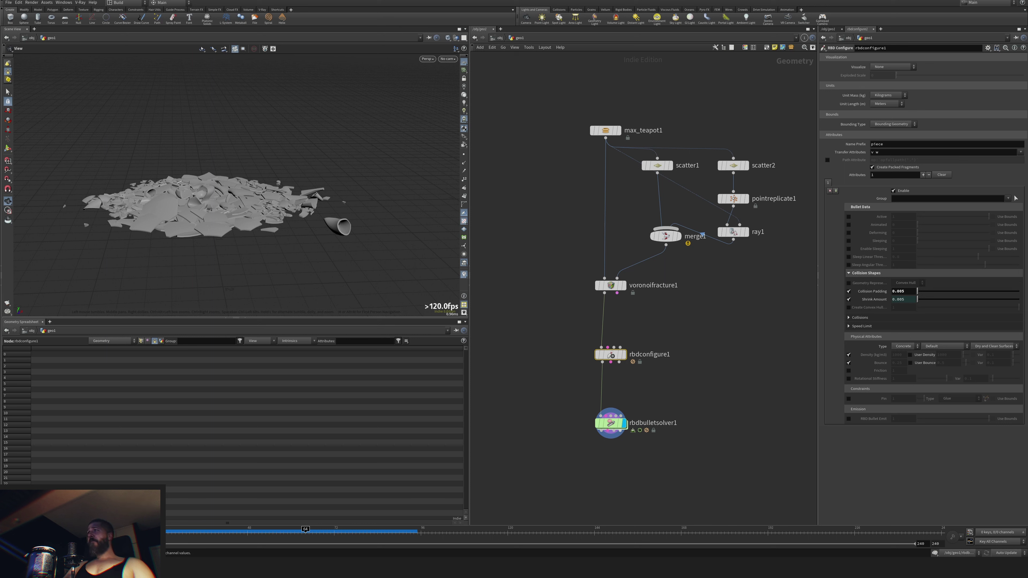
left_click_drag(606, 432, 606, 446)
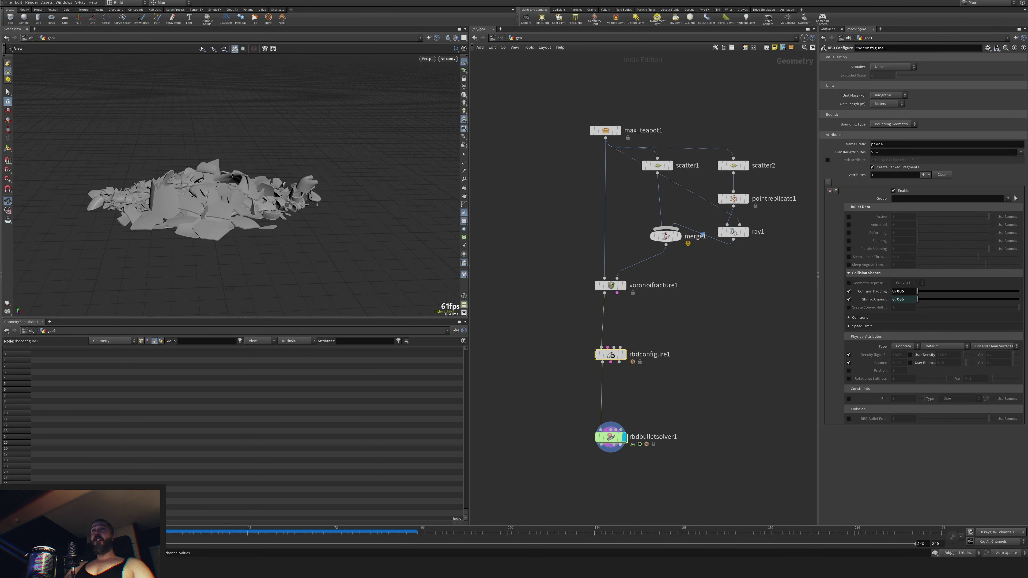
middle_click_drag(688, 380, 643, 391)
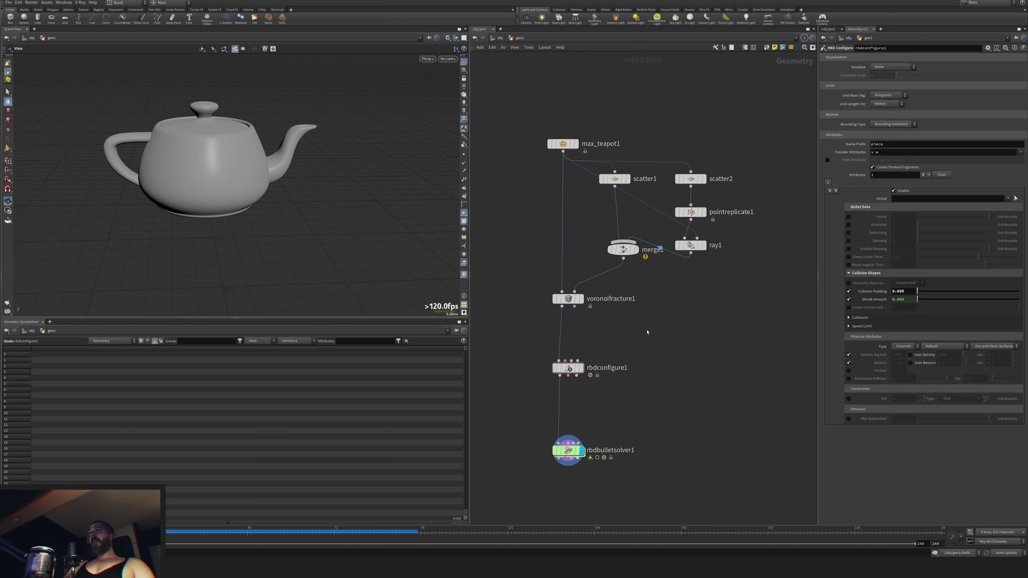
Add a Null node, wire it to the Voronoi Fracture node's Constraint Geometry output, and display it.
key("Tab")
type("null")
key("Return")
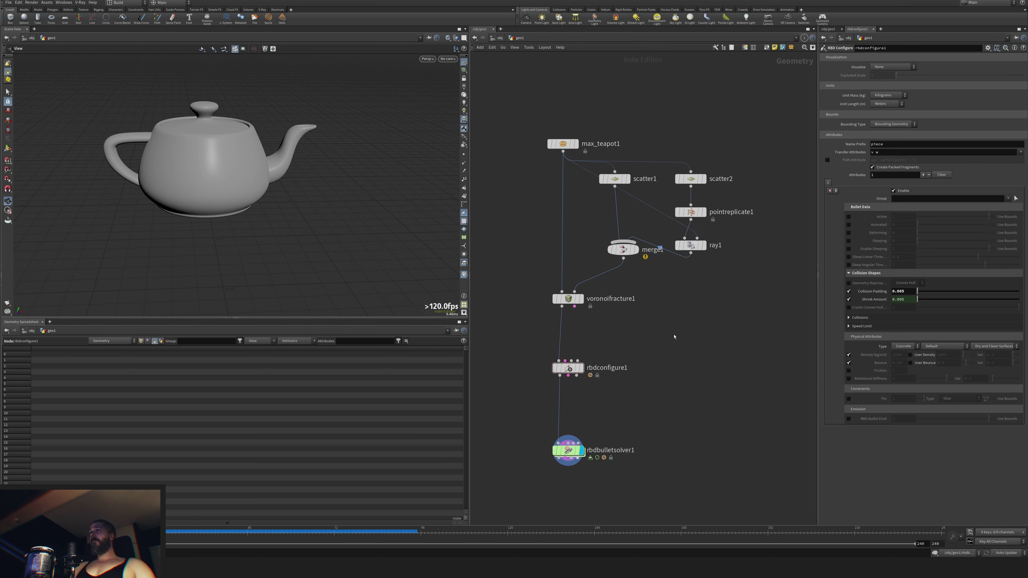
left_click(688, 346)
left_click_drag(574, 307, 669, 345)
left_click(698, 346)
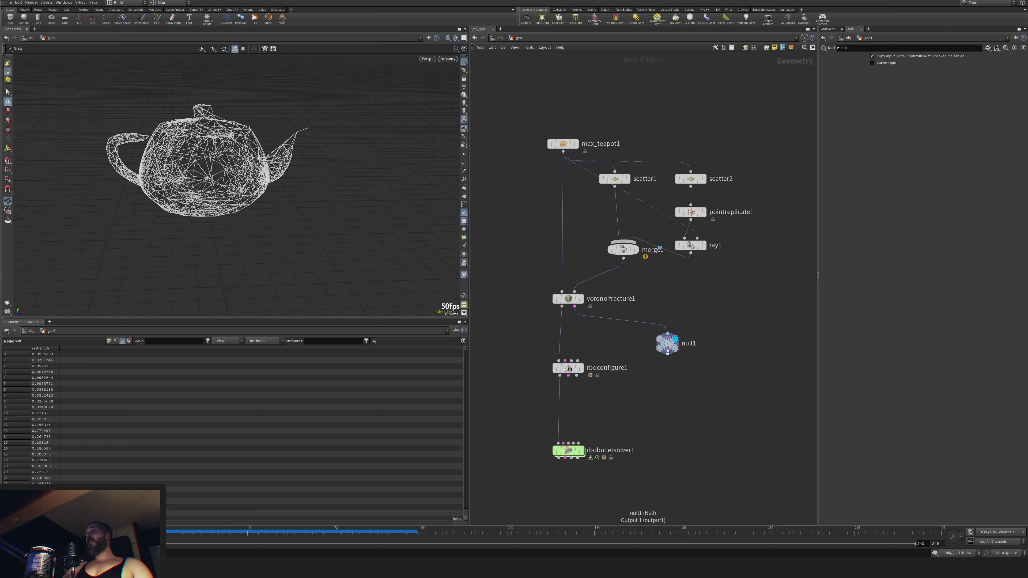
left_click_drag(668, 345, 666, 345)
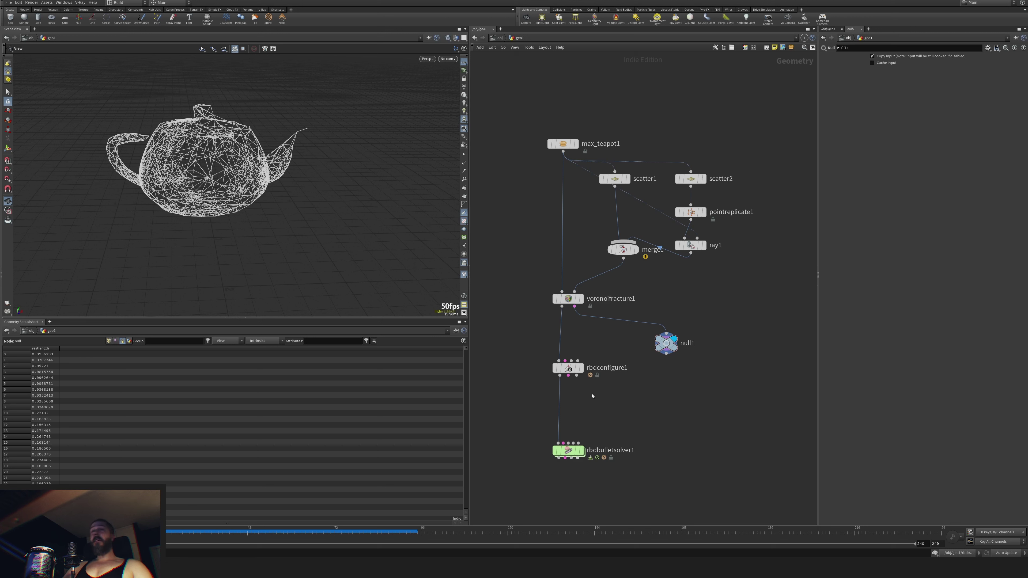
left_click_drag(670, 344, 671, 354)
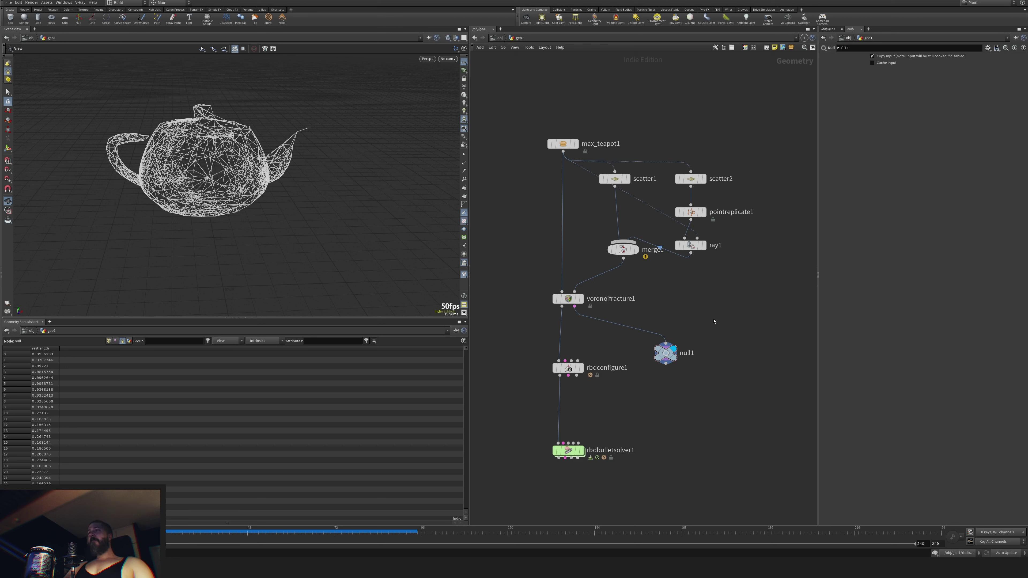
Add an RBD Material Fracture node beside the Voronoi Fracture node.
key("Tab")
type("rbmater")
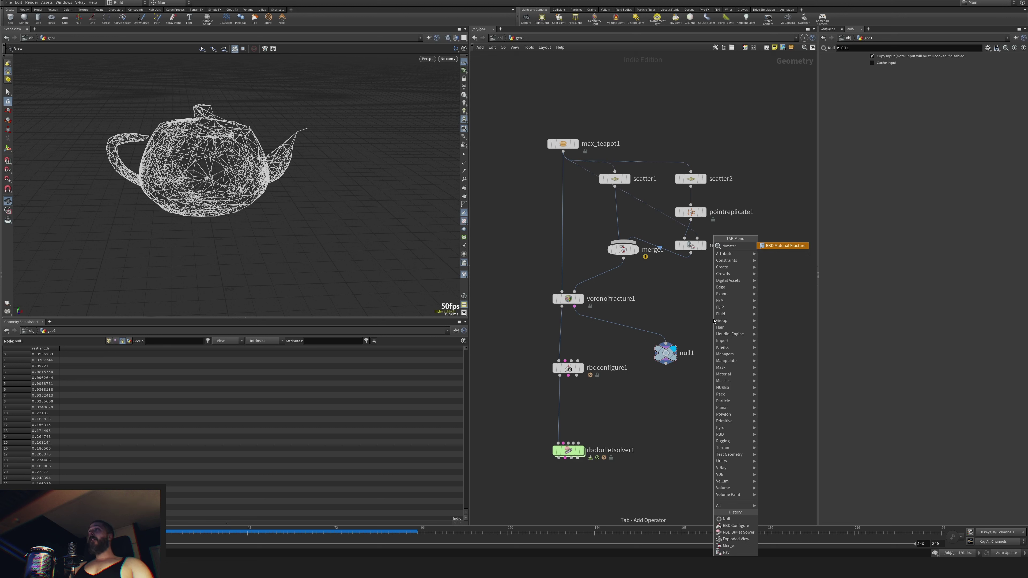
key("Return")
left_click(714, 321)
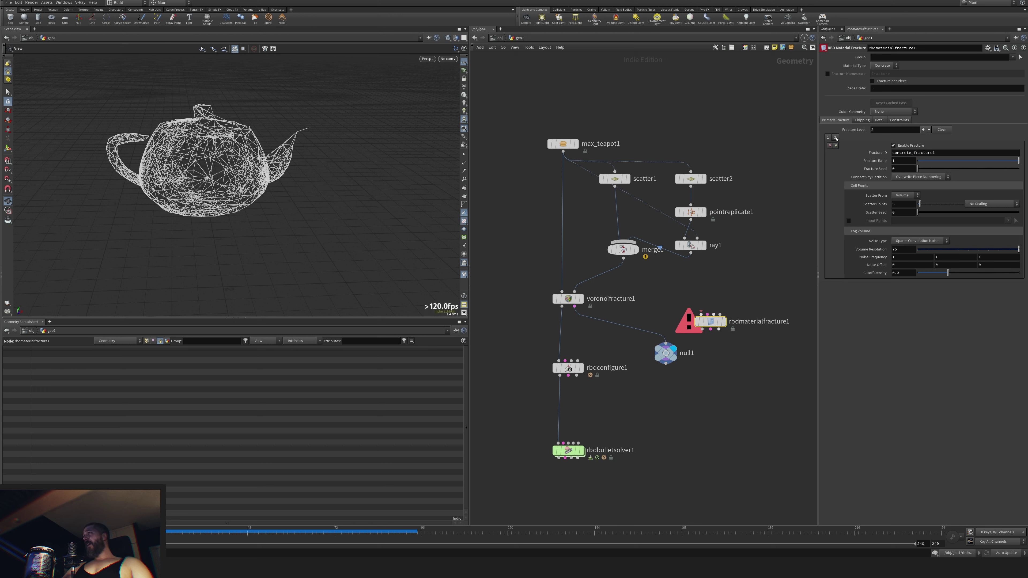
Reduce the RBD Material Fracture node to one fracture level, set Scatter Points to 0, and enable Input Points.
left_click(830, 146)
double_click(899, 206)
type("0")
key("Return")
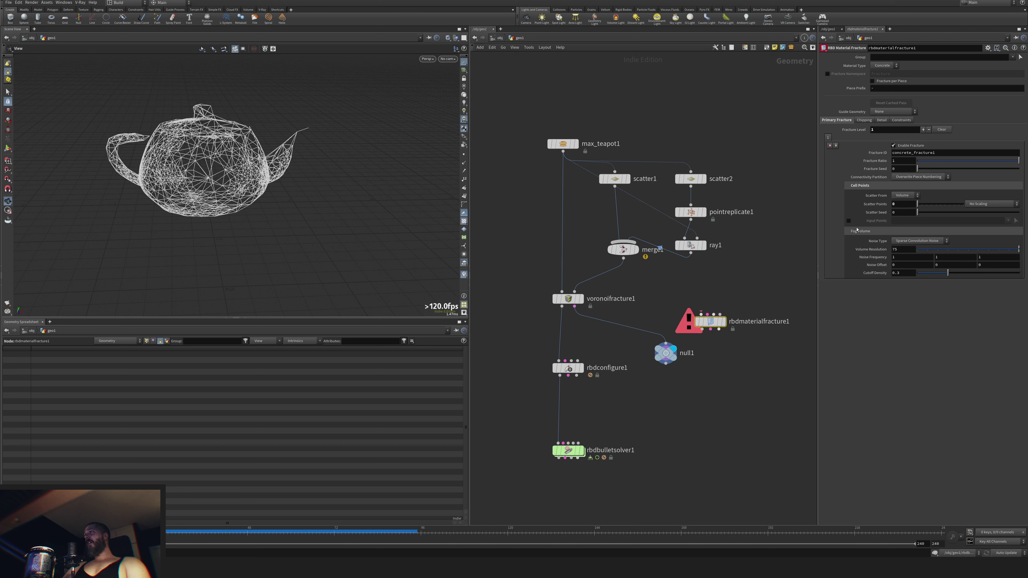
left_click(849, 221)
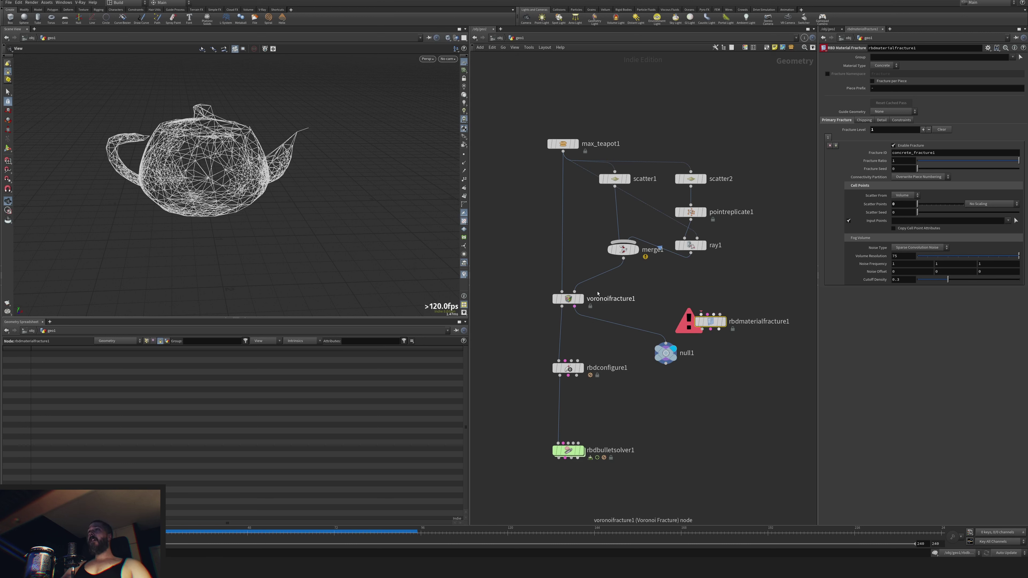
Feed the teapot and the merged points as extra Voronoi points into the RBD Material Fracture node and inspect its displayed result.
left_click(624, 259)
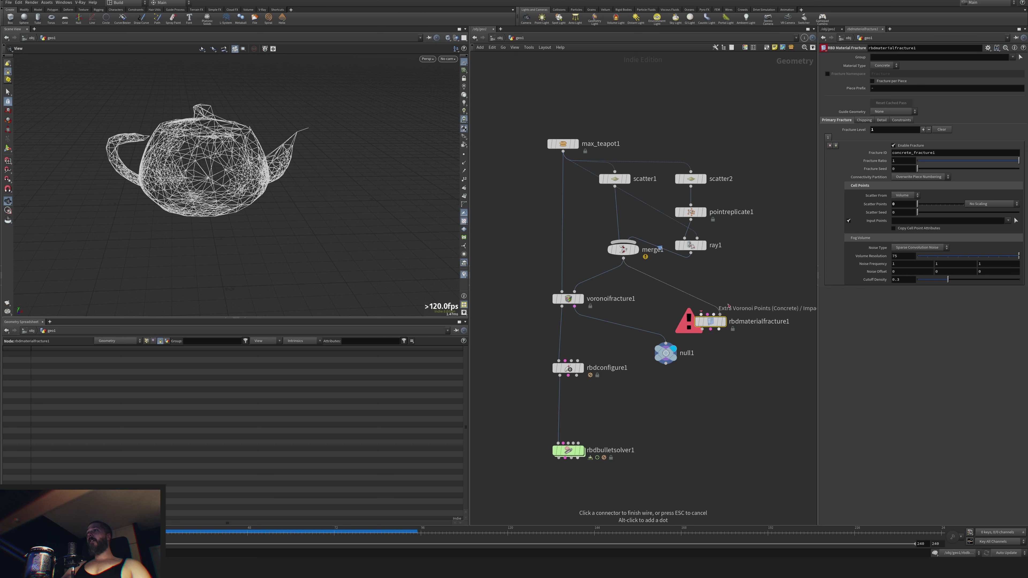
left_click(607, 232)
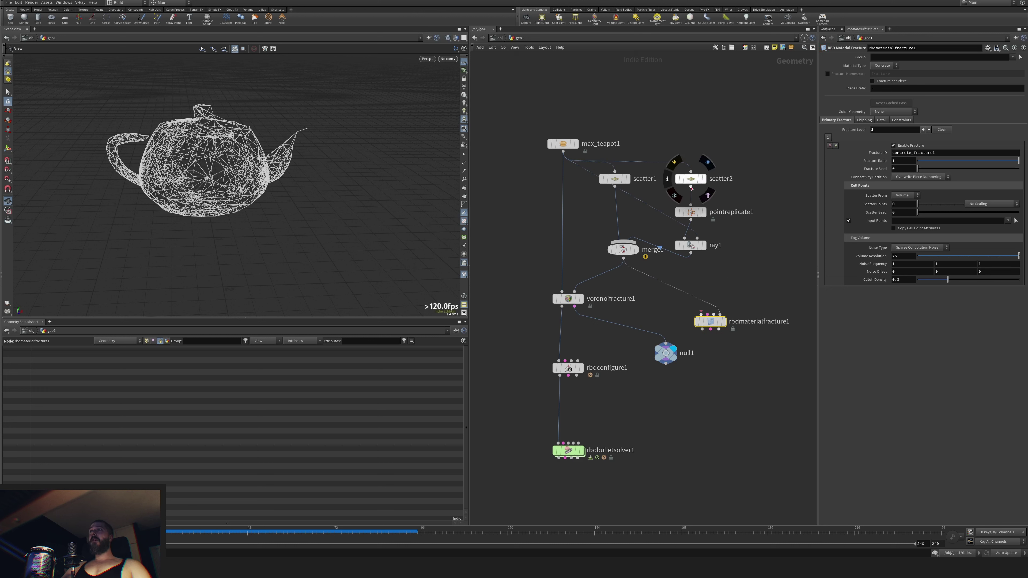
left_click(701, 314)
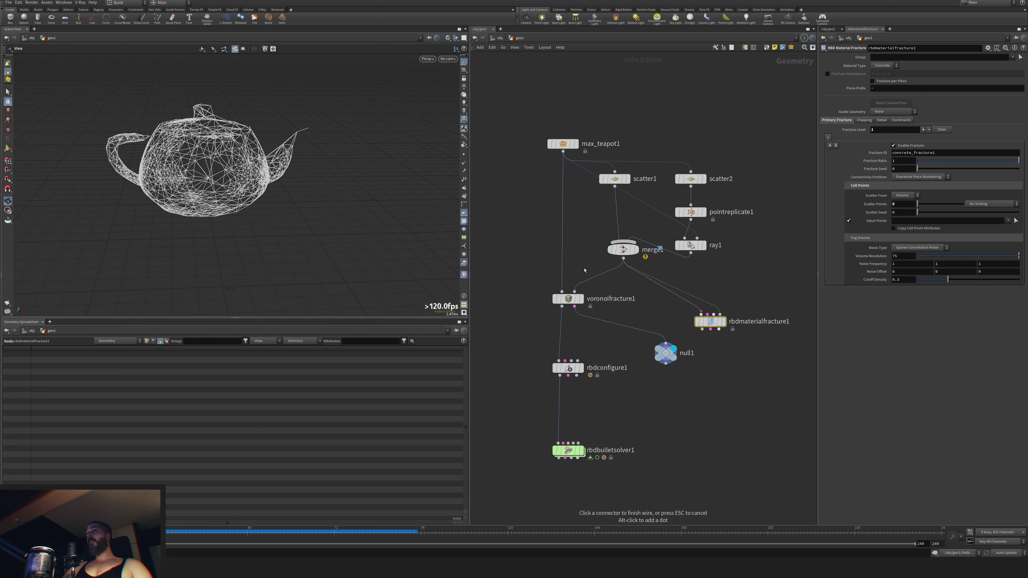
left_click(726, 325)
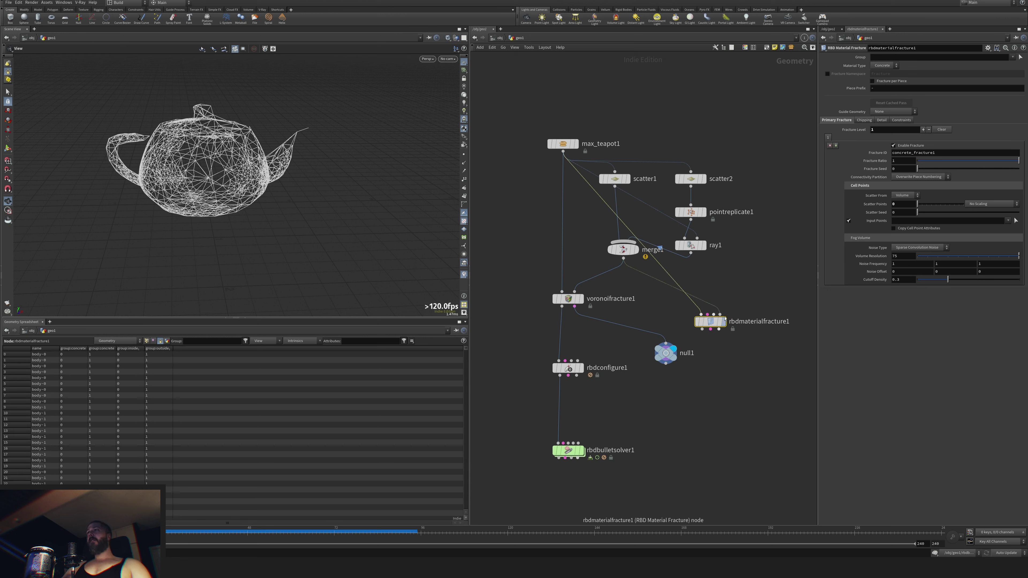
left_click(725, 322)
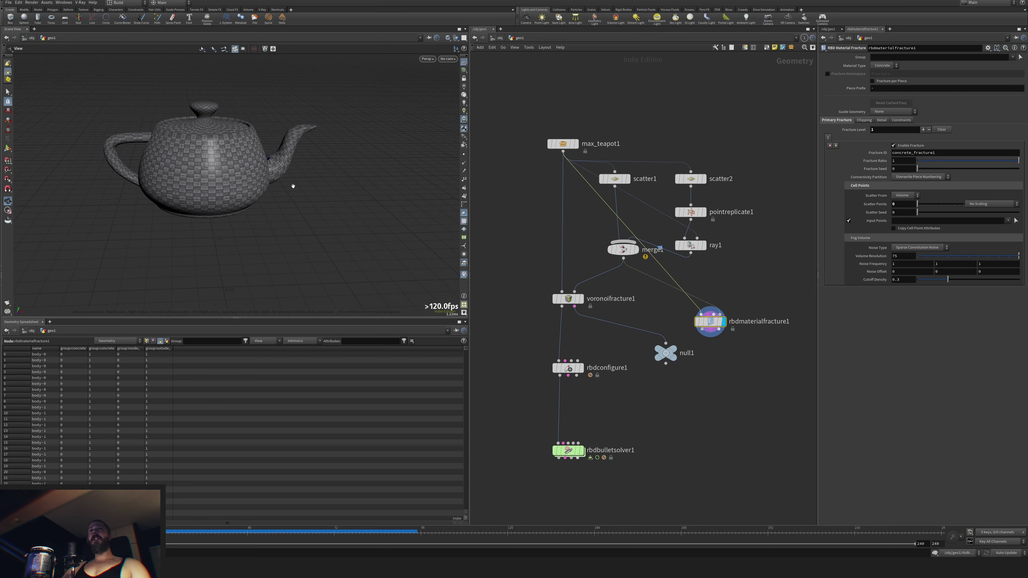
scroll(293, 185, "up", 10)
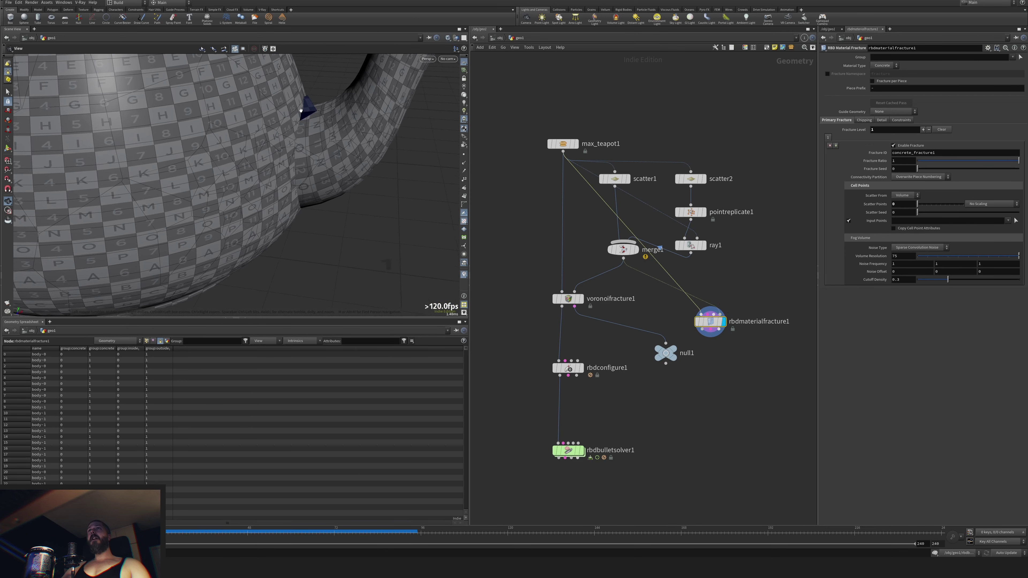
left_click_drag(301, 110, 285, 169)
scroll(285, 170, "down", 8)
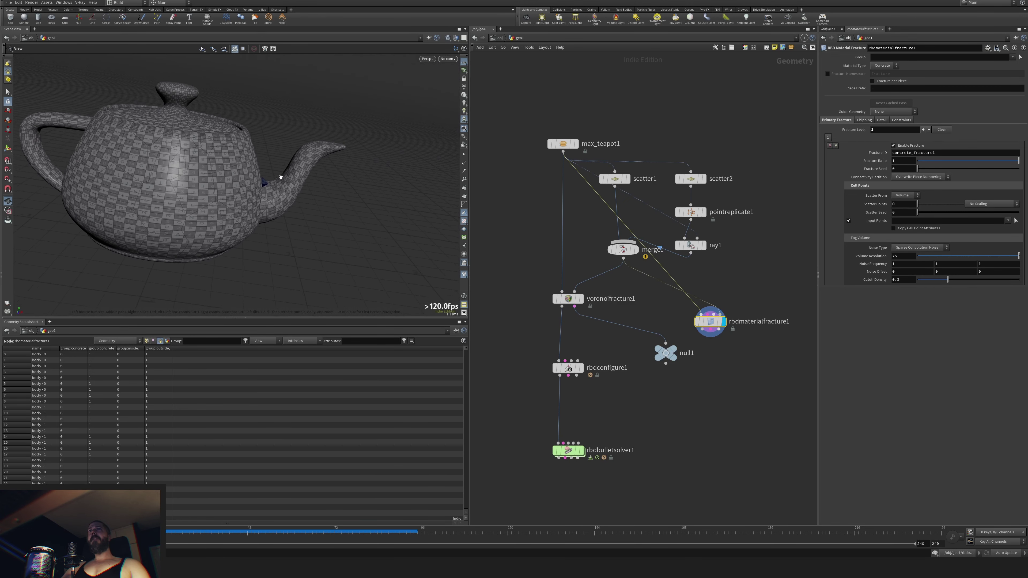
left_click_drag(259, 154, 279, 178)
Rewire the Null to the RBD Material Fracture node's Constraint Geometry output, display it, and inspect the constraint network.
left_click(711, 330)
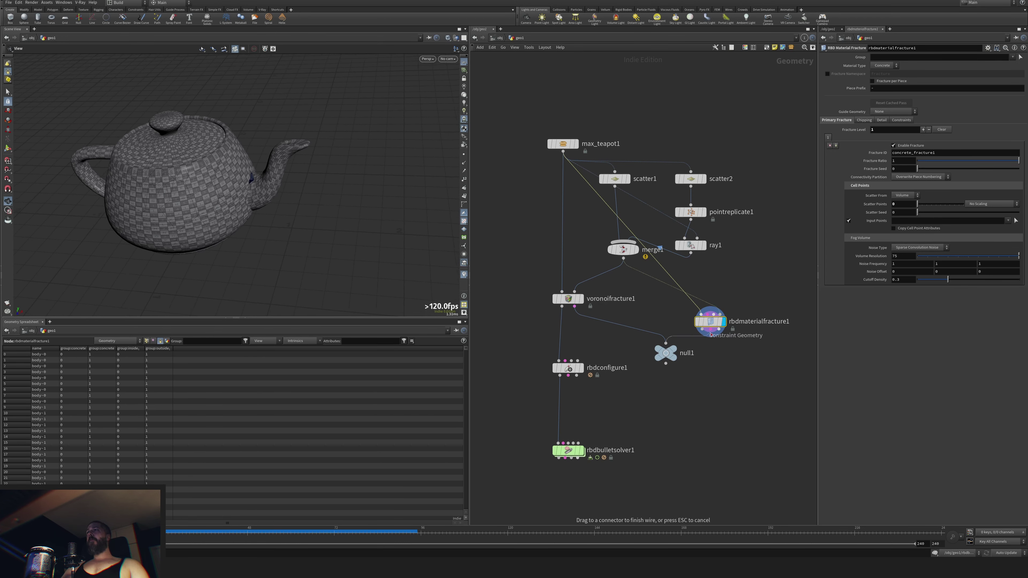
left_click(666, 344)
left_click_drag(674, 356, 683, 368)
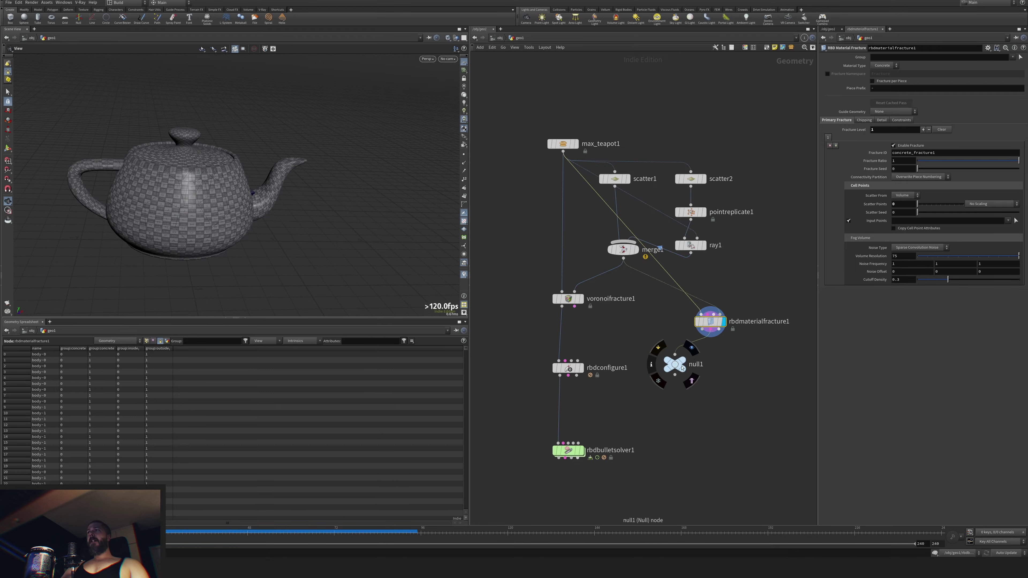
left_click(692, 347)
left_click_drag(377, 291, 390, 292)
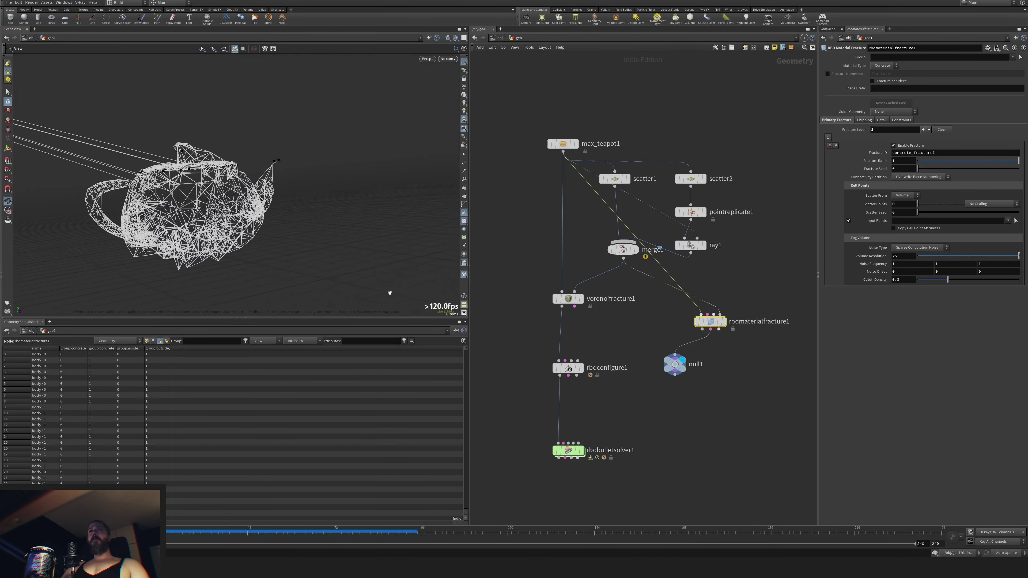
right_click_drag(390, 292, 286, 287)
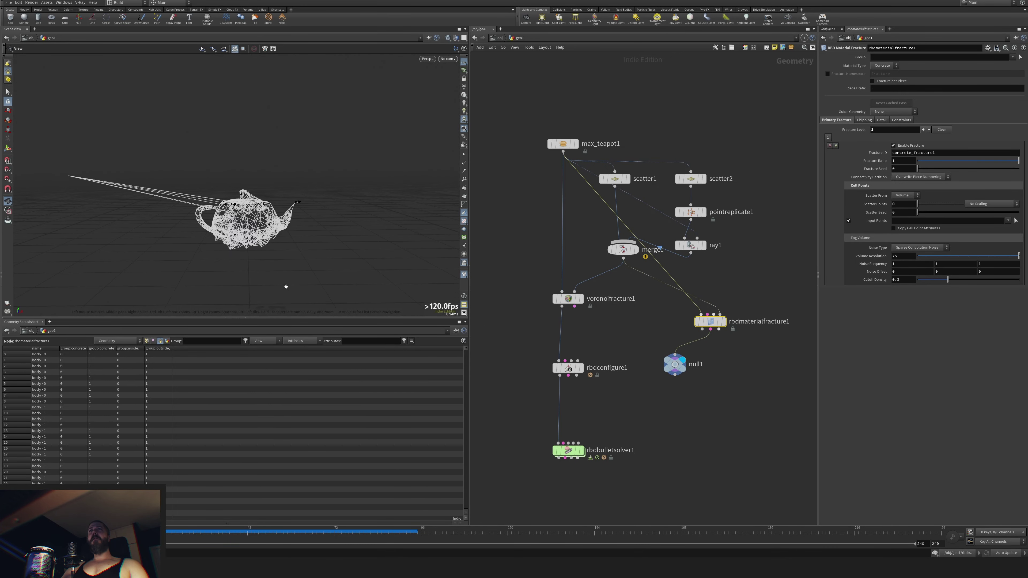
scroll(286, 287, "up", 5)
scroll(286, 287, "down", 4)
scroll(287, 286, "up", 3)
left_click_drag(286, 287, 259, 285)
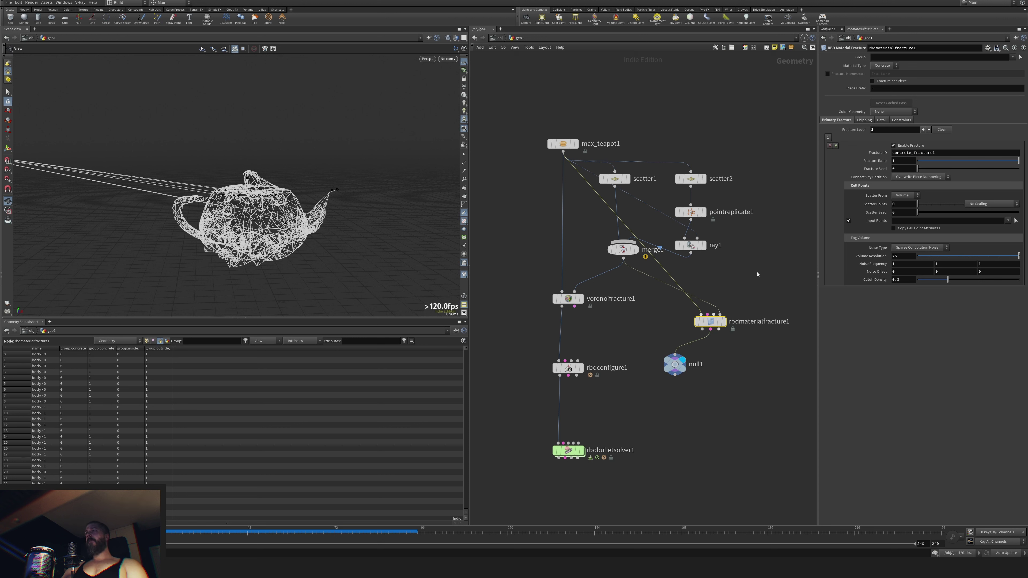
Delete the RBD Material Fracture node and reconnect the displayed Null to the Voronoi Fracture node's Constraint Geometry output.
key("Delete")
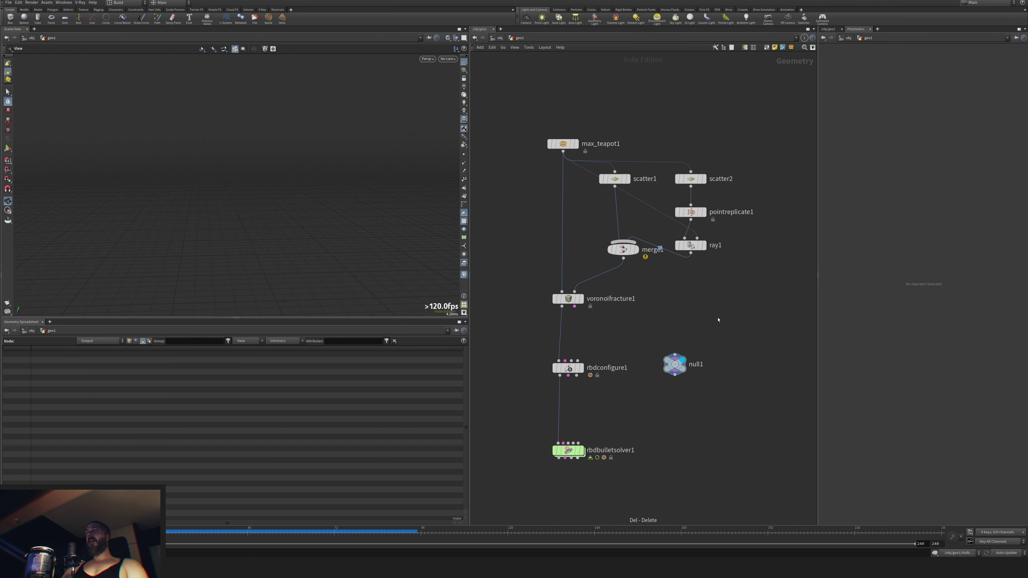
left_click(574, 302)
left_click(583, 300)
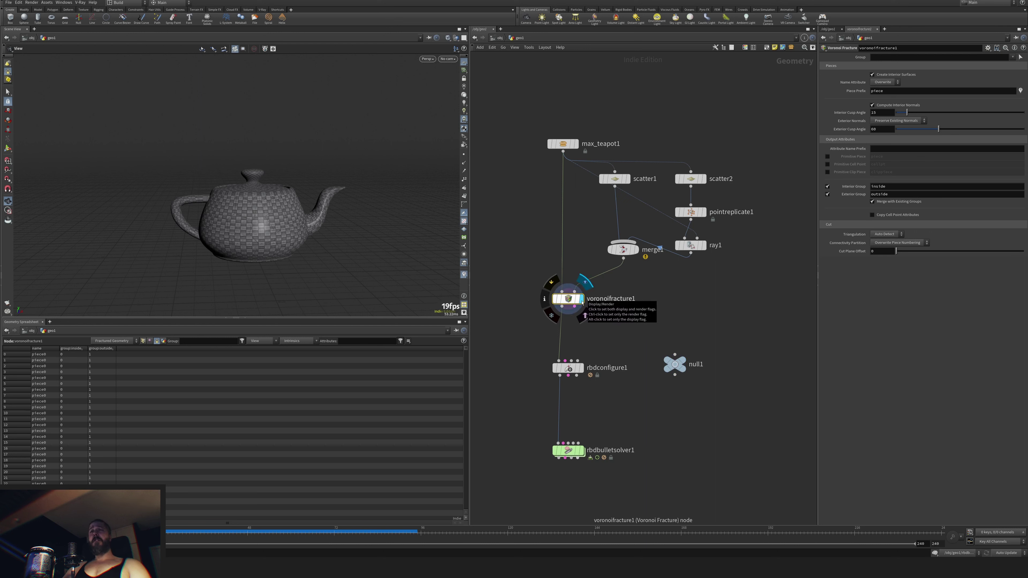
left_click(675, 353)
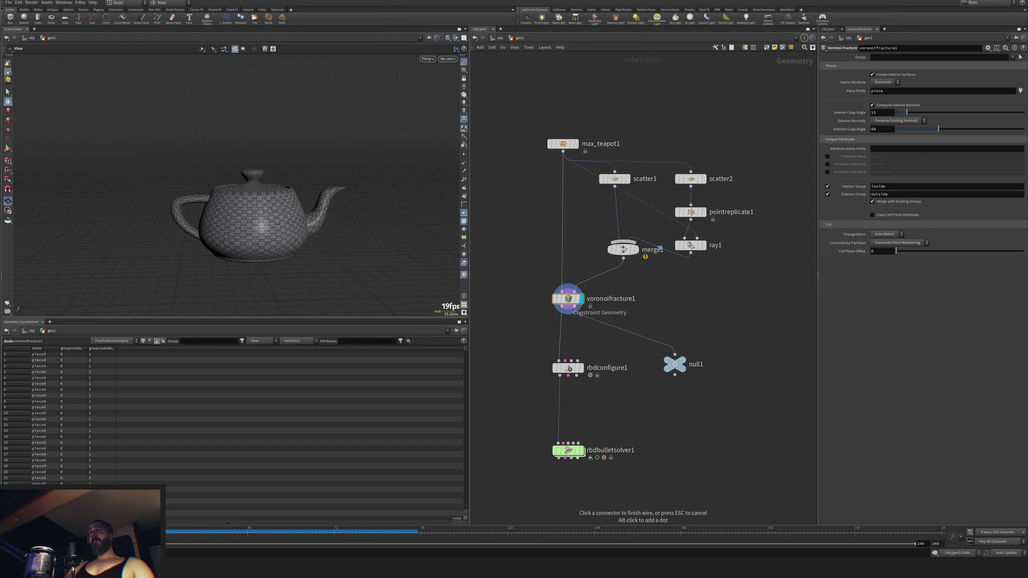
left_click(580, 314)
left_click(683, 364)
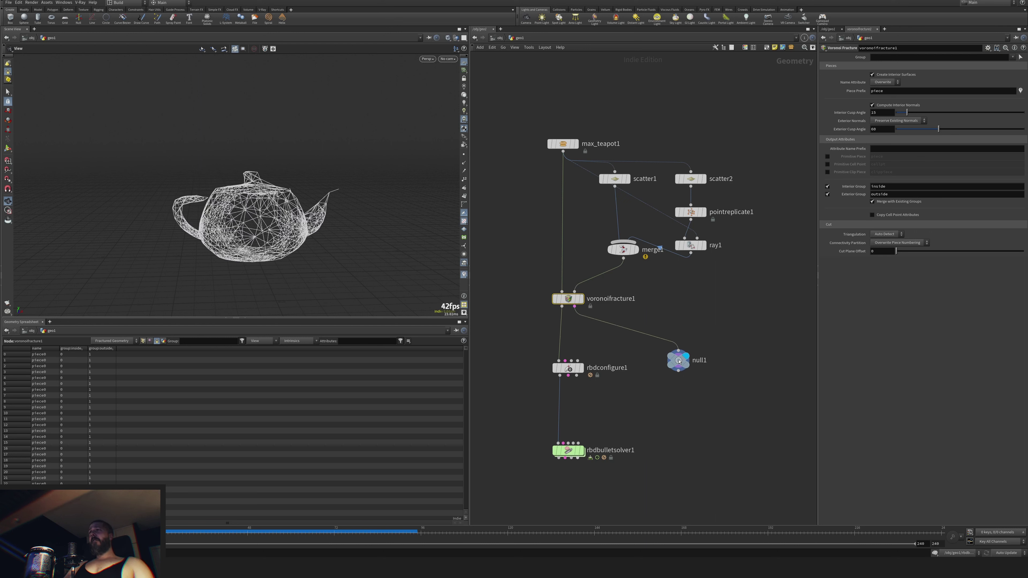
Add a Connect Adjacent Pieces node and feed it the Voronoi Fracture node's Fractured Geometry output.
left_click_drag(681, 366, 734, 327)
key("Tab")
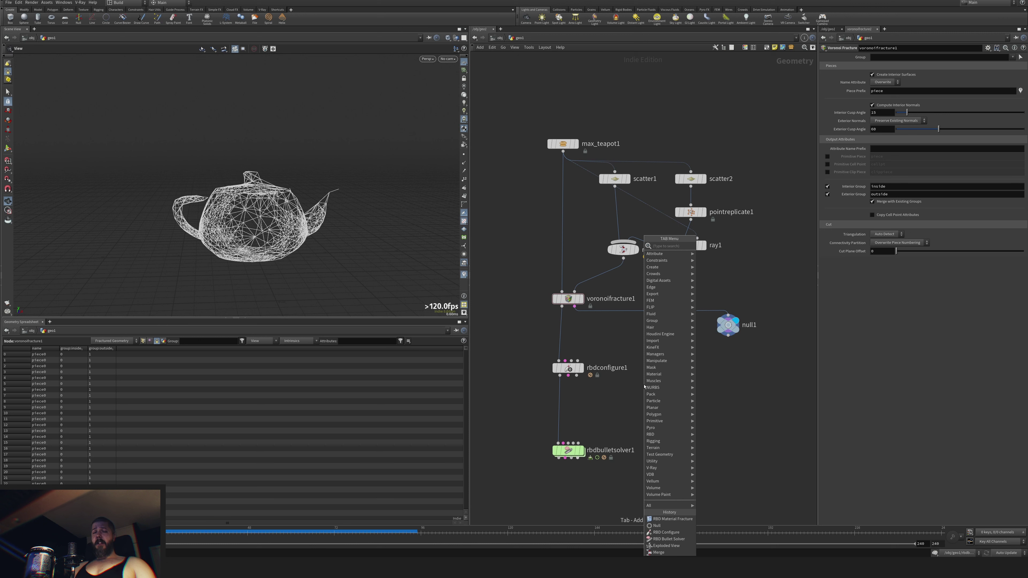
type("ad")
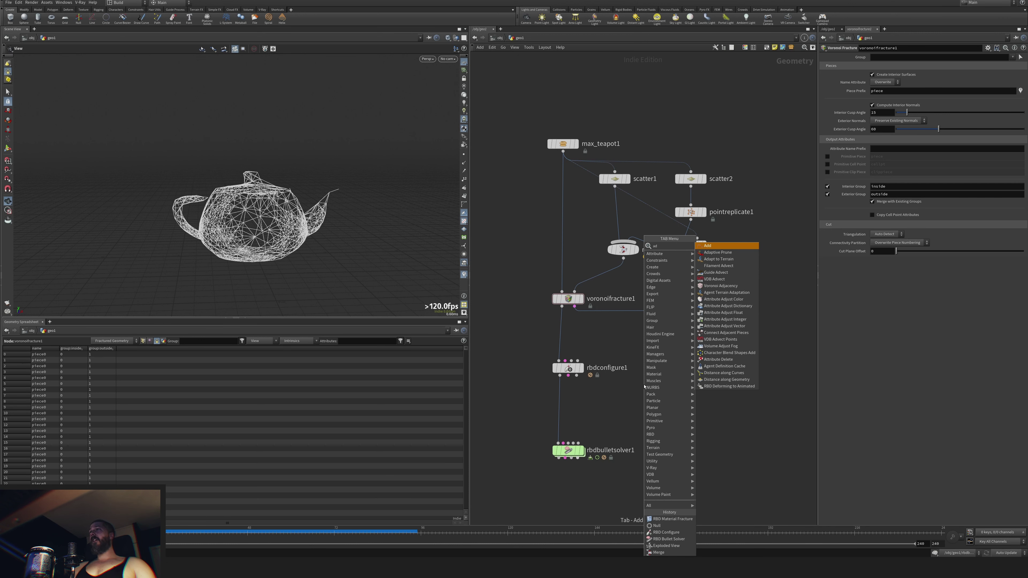
type("con")
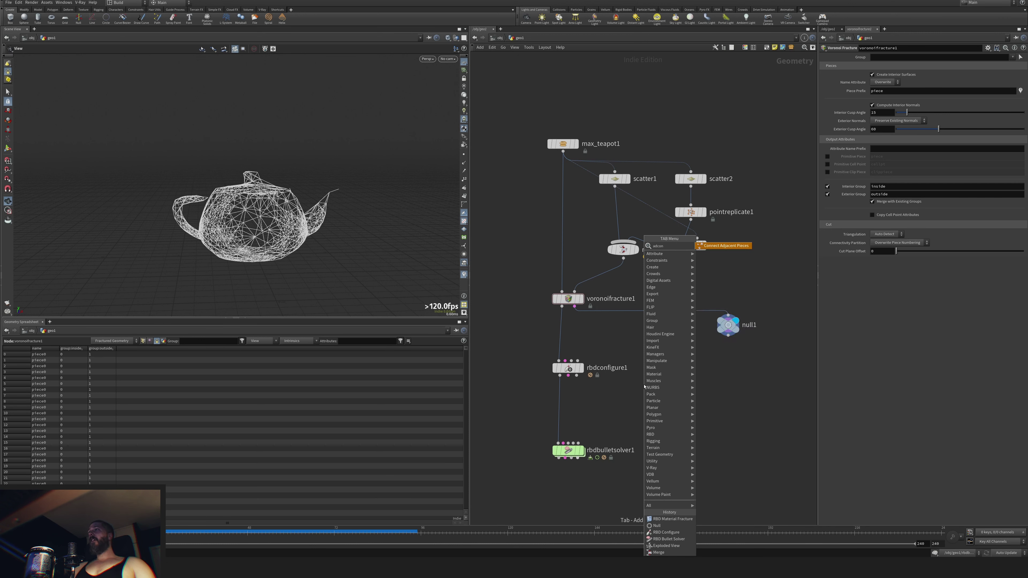
key("Return")
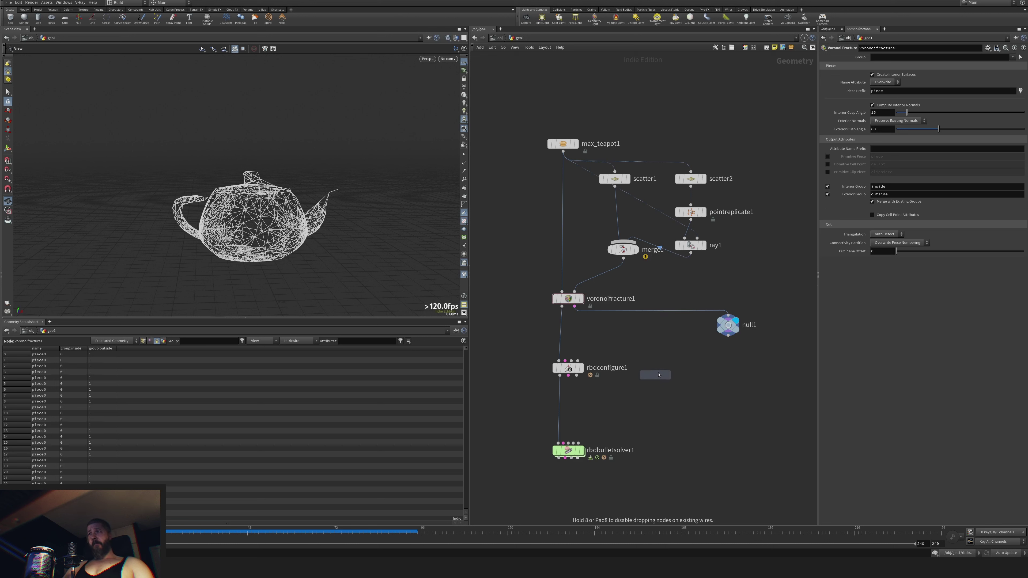
left_click(680, 344)
left_click(680, 337)
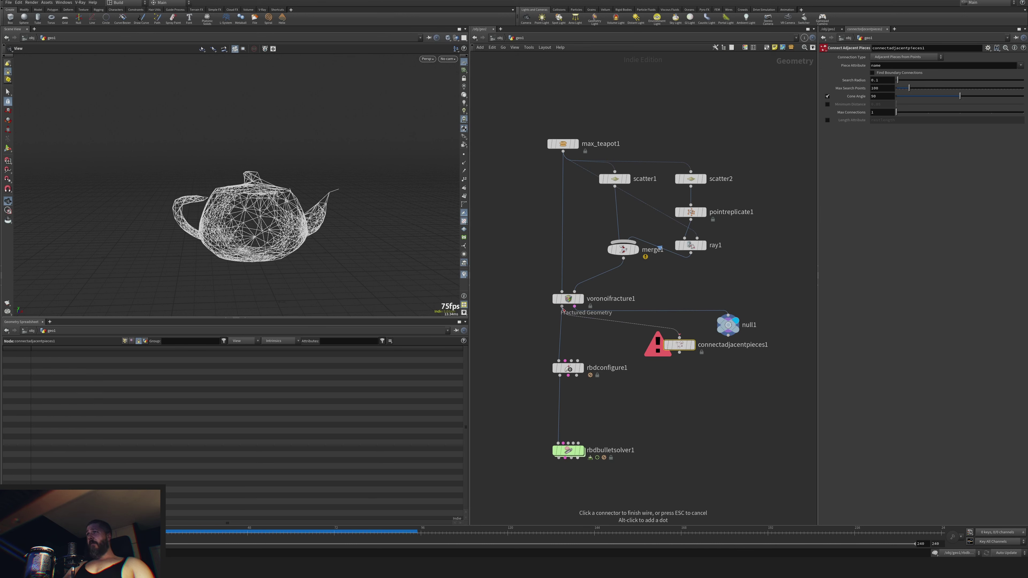
left_click(563, 309)
left_click(577, 311)
left_click(562, 307)
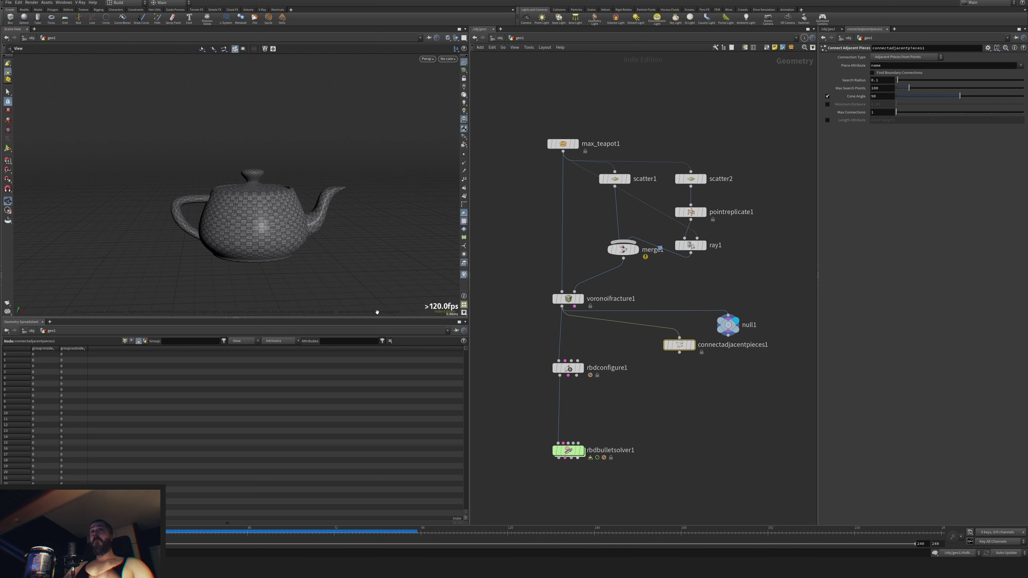
Display the Connect Adjacent Pieces node, set its Connection Type to Adjacent Pieces from Surface Points, and compare its result with the Null's.
left_click_drag(679, 345, 671, 346)
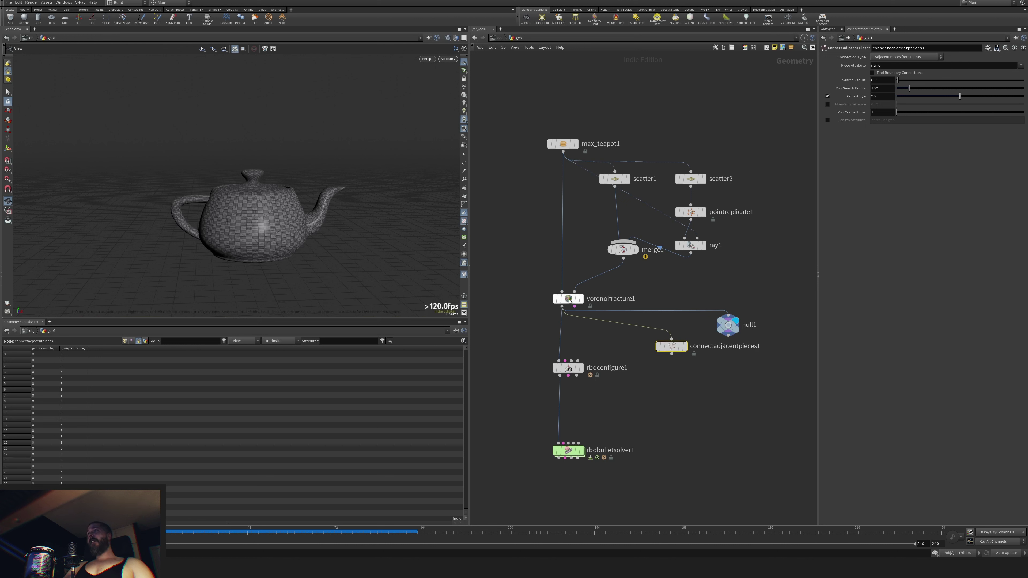
mouse_move(673, 347)
left_click(688, 329)
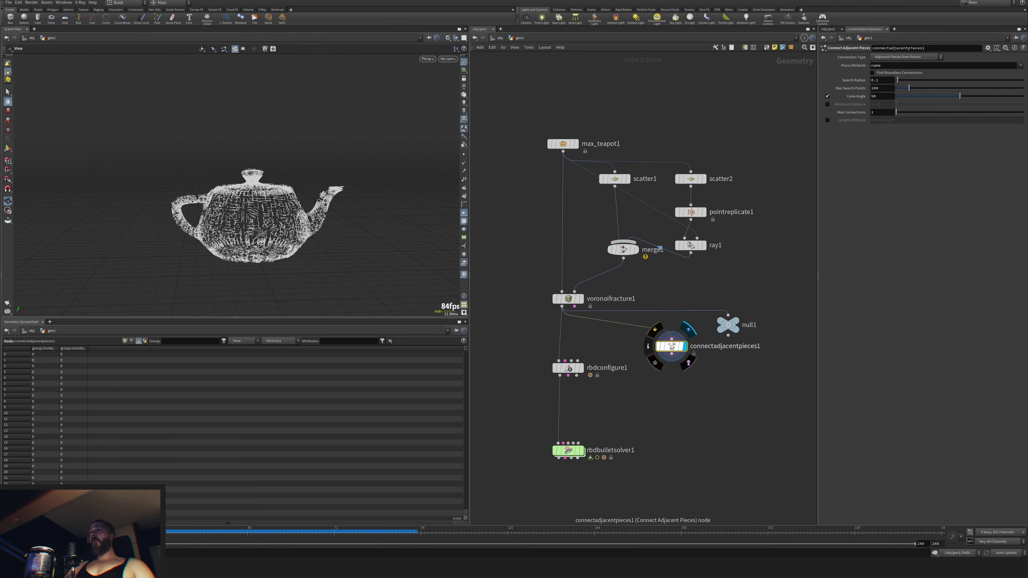
left_click(889, 57)
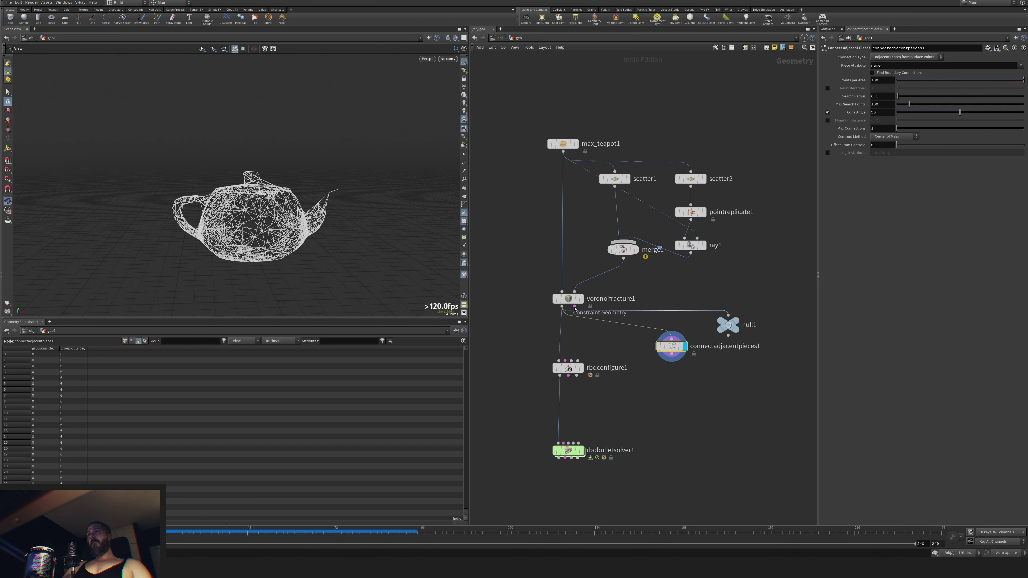
left_click(745, 309)
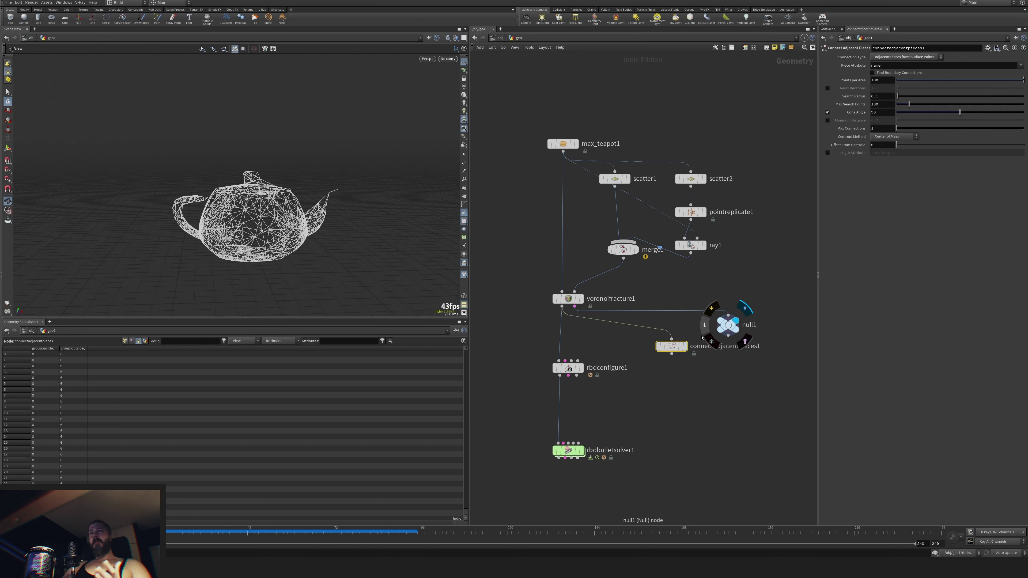
left_click(684, 346)
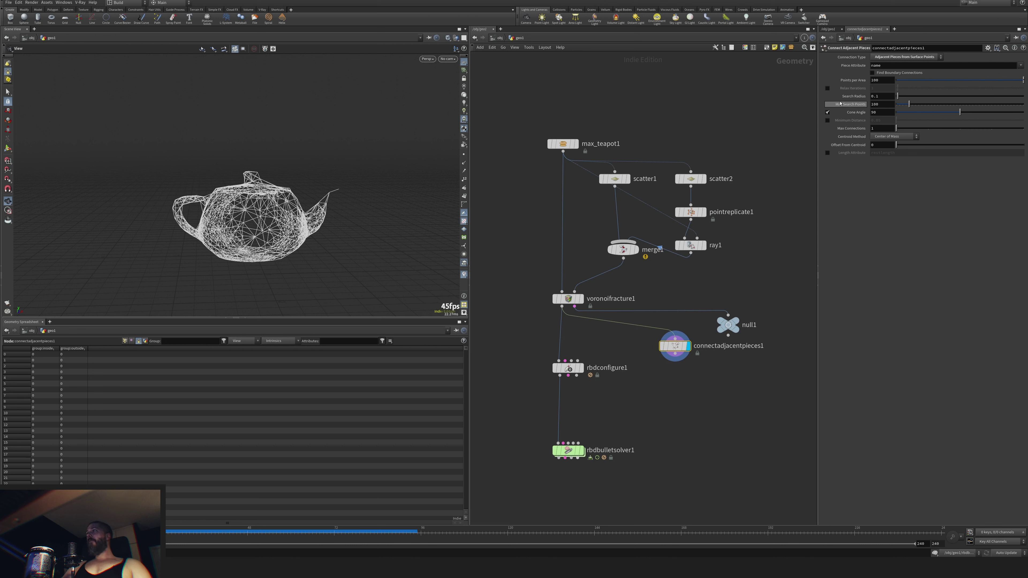
Try feeding Connect Adjacent Pieces from the RBD Configure output with Connection Type set to Adjacent Pieces from Points.
left_click_drag(675, 346, 676, 373)
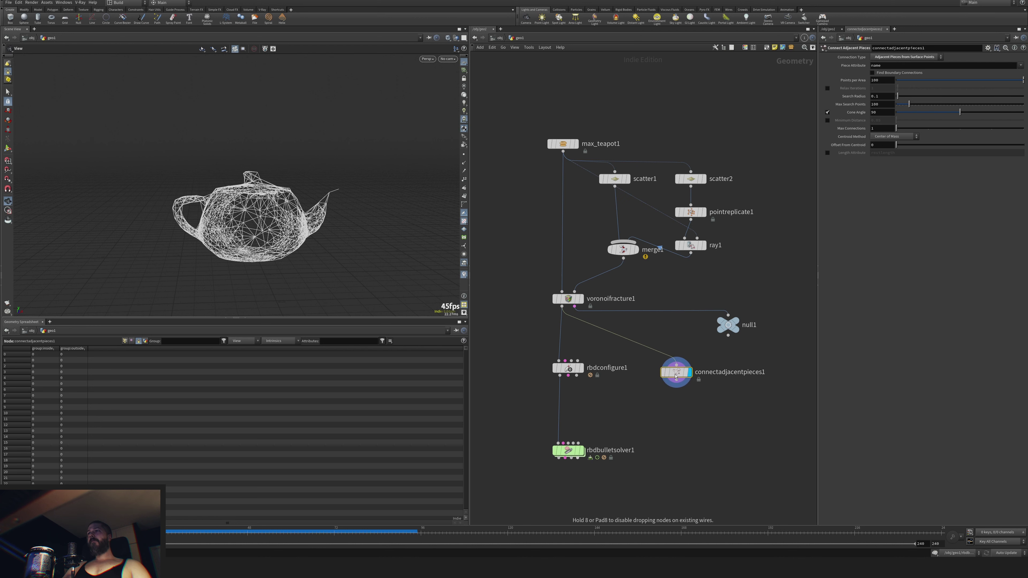
left_click_drag(560, 376, 681, 380)
left_click(901, 57)
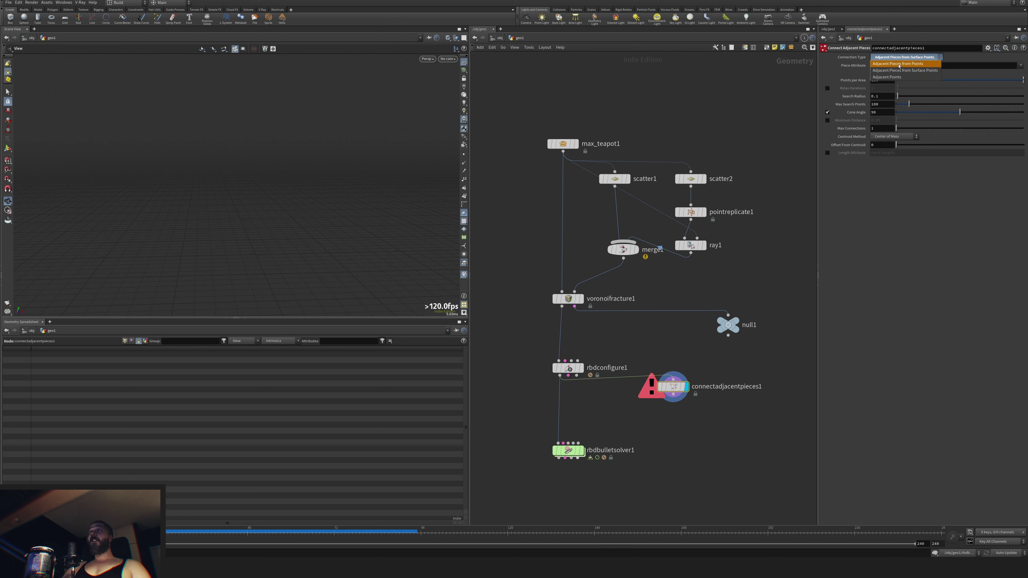
left_click(898, 64)
middle_click(568, 368)
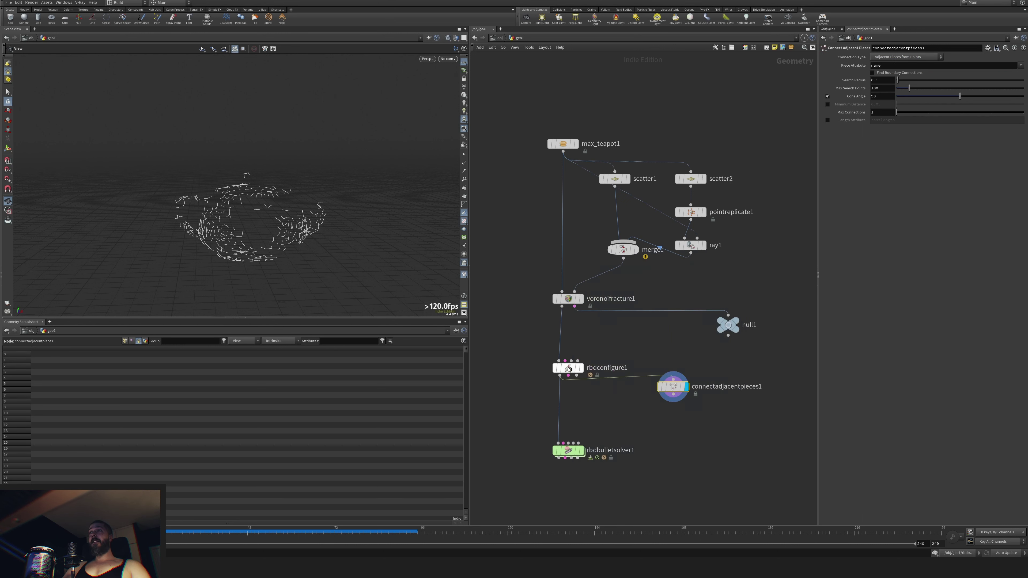
key("Tab")
type("unpac")
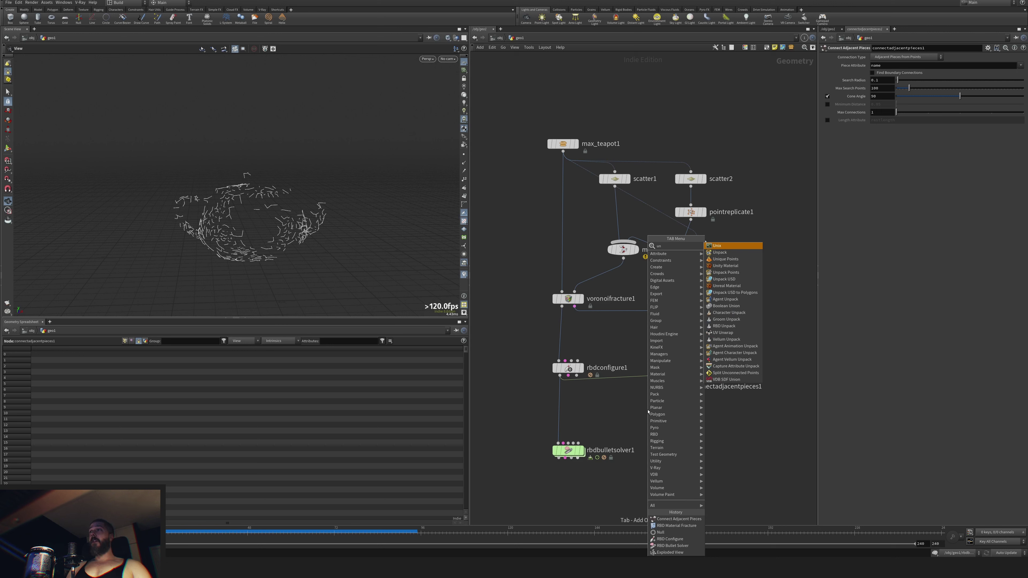
key("BackSpace")
key("BackSpace")
key("BackSpace")
key("BackSpace")
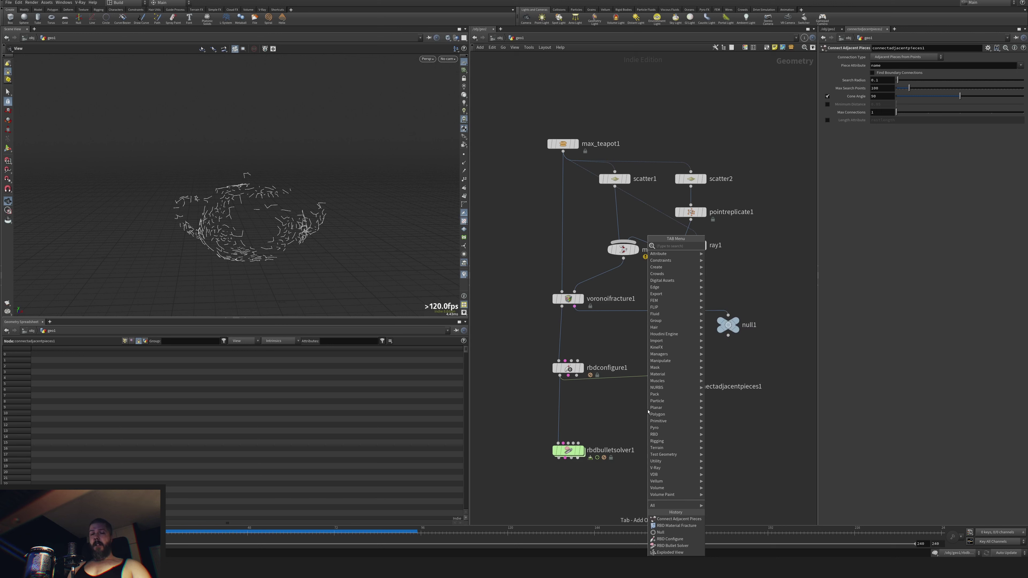
type("rbdunpac")
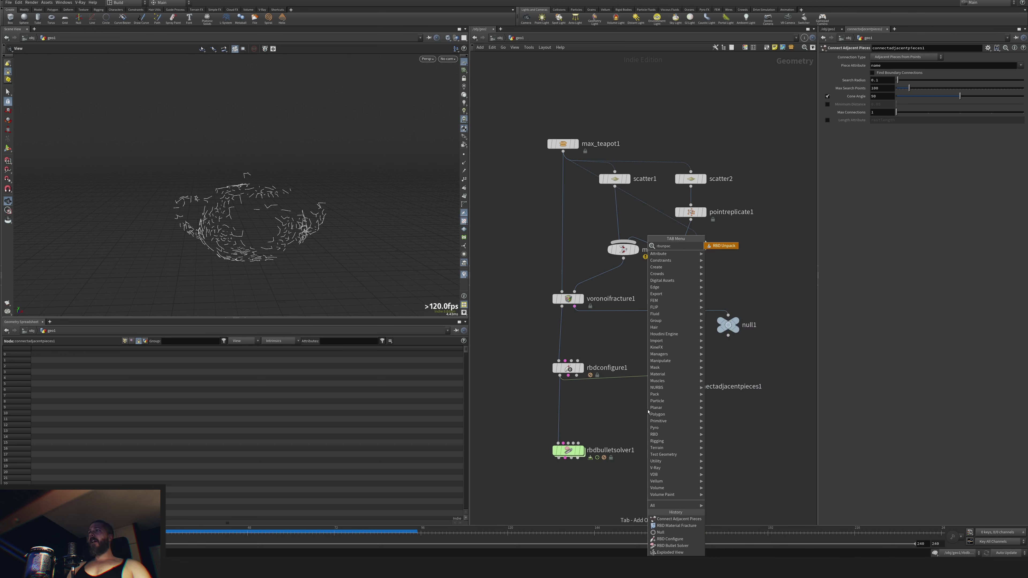
key("Return")
left_click(642, 356)
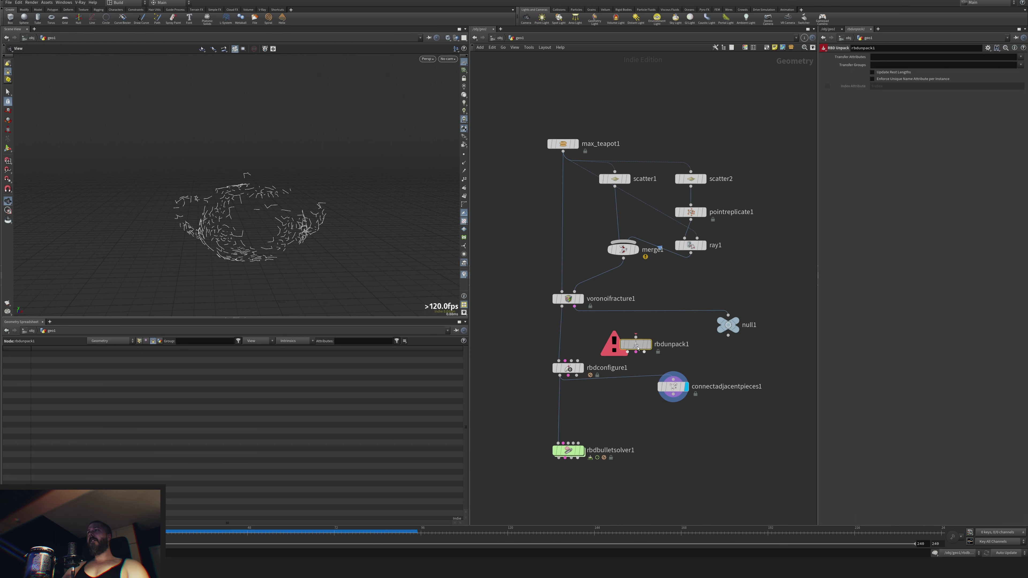
key("Delete")
Reconnect Connect Adjacent Pieces to the Voronoi Fracture node's Fractured Geometry output and set Connection Type to Adjacent Pieces from Surface Points.
left_click_drag(676, 388, 676, 353)
left_click(562, 307)
left_click(690, 379)
left_click(568, 367)
left_click(895, 58)
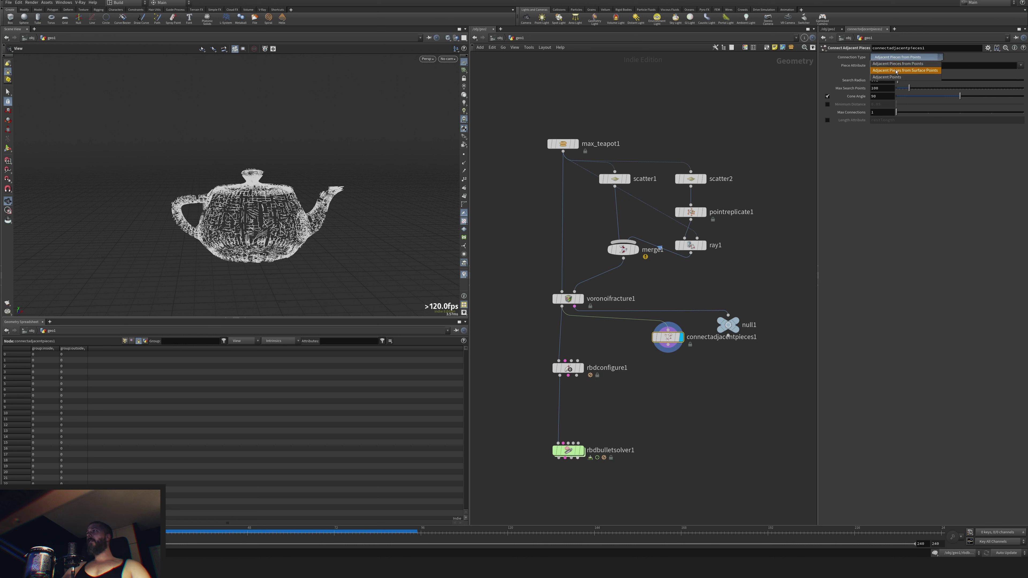
left_click(899, 67)
Delete the Null node and align the Connect Adjacent Pieces node beneath the Ray node.
left_click(728, 325)
key("Delete")
left_click_drag(667, 337, 689, 333)
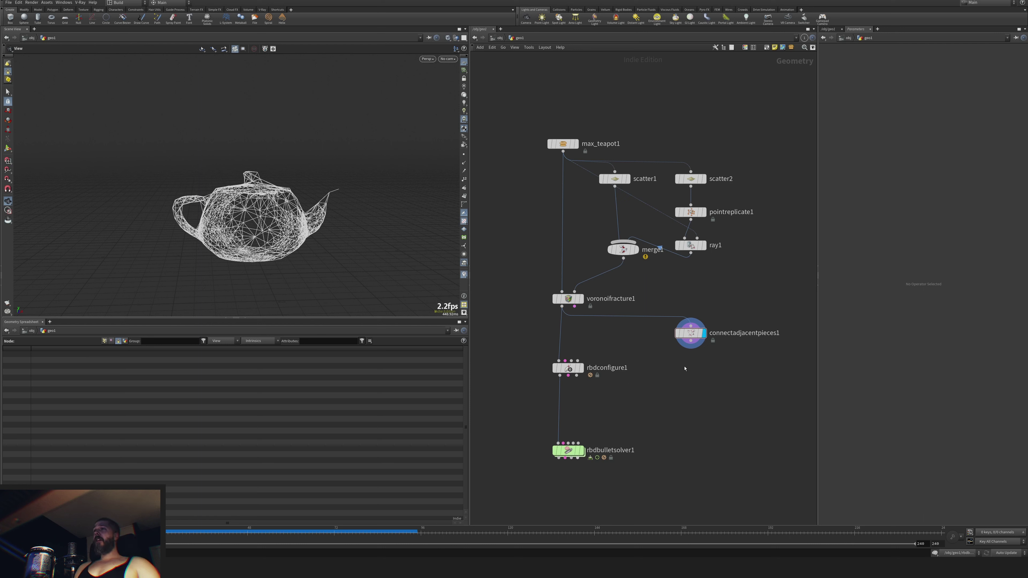
Add an RBD Constraint Properties node, feed Connect Adjacent Pieces into its Constraint Geometry input, and display it.
key("Tab")
type("rb")
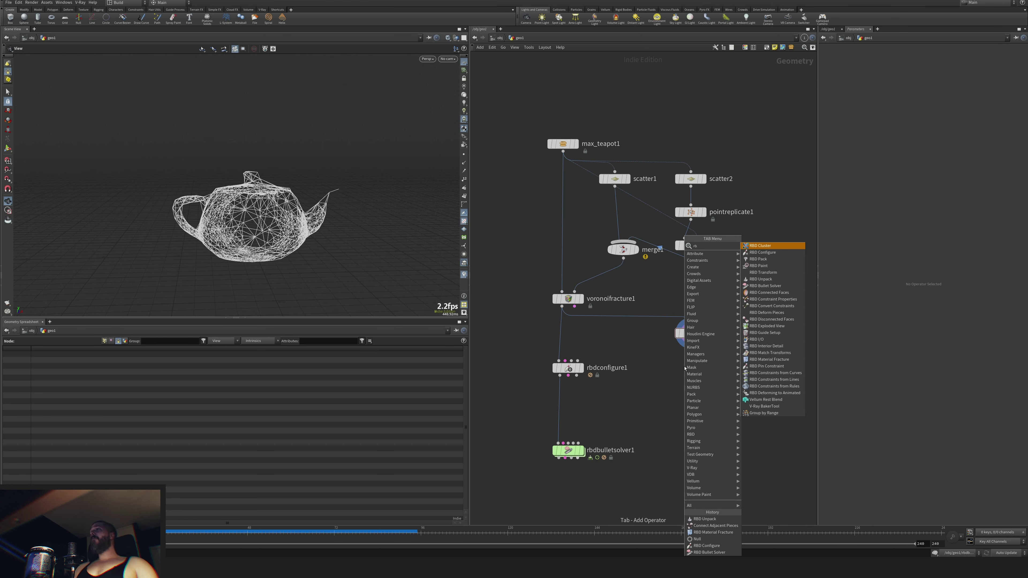
type("dcon")
key("Down")
key("Down")
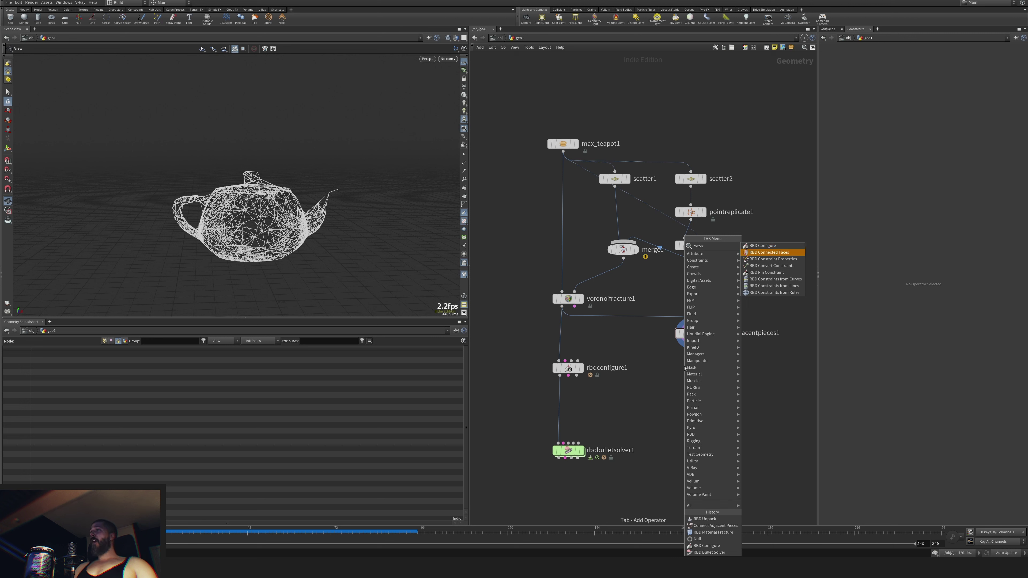
key("Return")
left_click(691, 385)
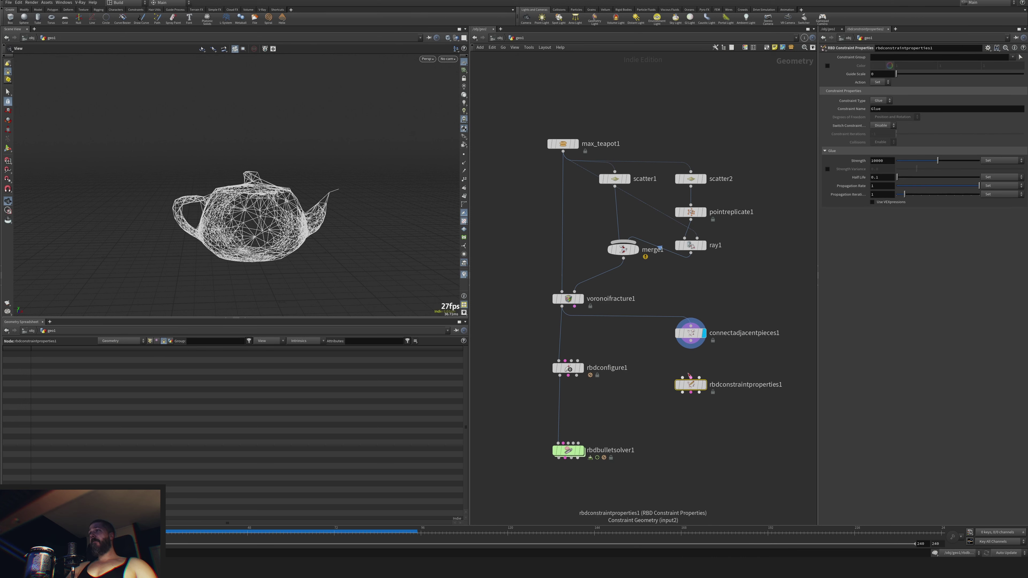
left_click(704, 385)
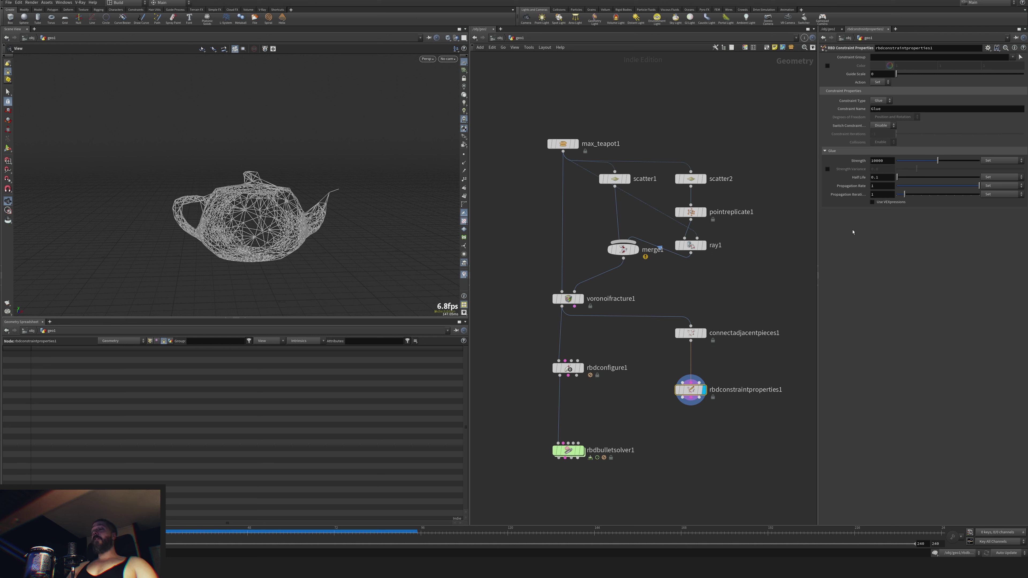
Wire the RBD Constraint Properties constraint output into the RBD Bullet Solver's constraint input, display the solver, and tidy the node layout.
mouse_move(692, 399)
left_mouse_down()
mouse_move(661, 390)
mouse_move(567, 440)
mouse_move(580, 444)
mouse_move(570, 457)
left_mouse_up()
left_click(582, 457)
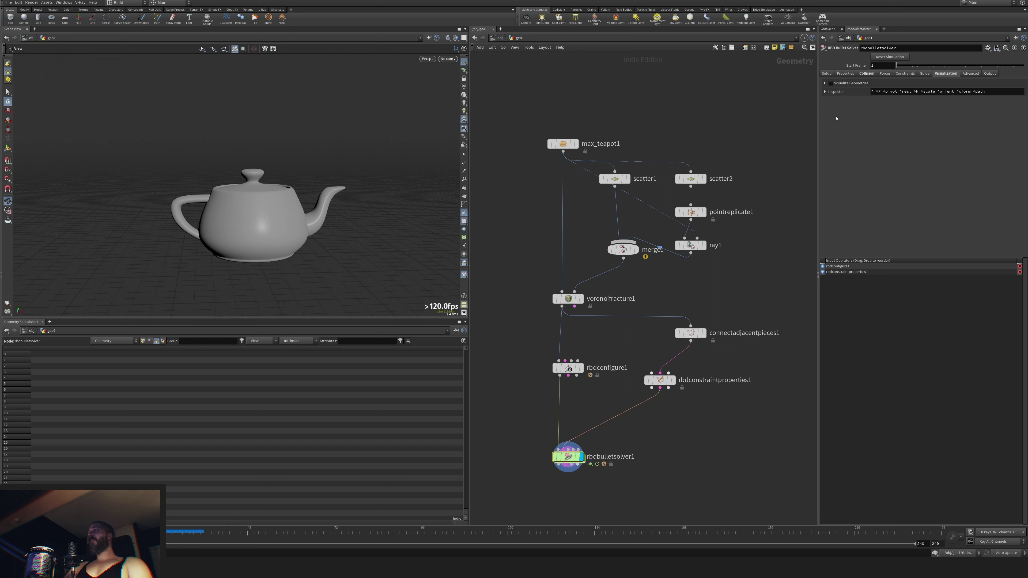
left_click_drag(658, 380, 689, 368)
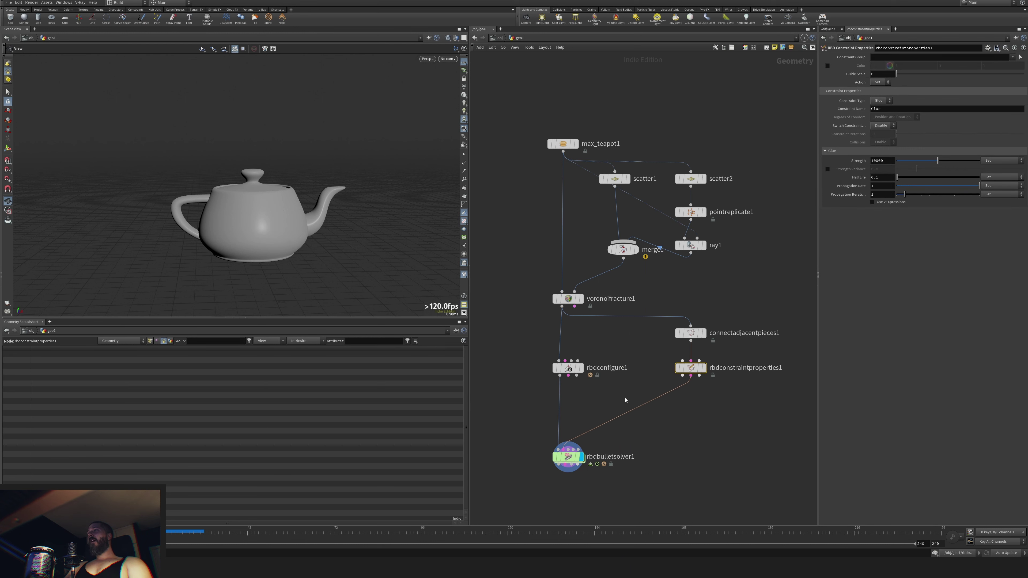
Set the RBD Bullet Solver's break threshold Constraint Names to Glue, and review its collision and force settings.
left_click(568, 457)
left_click(867, 74)
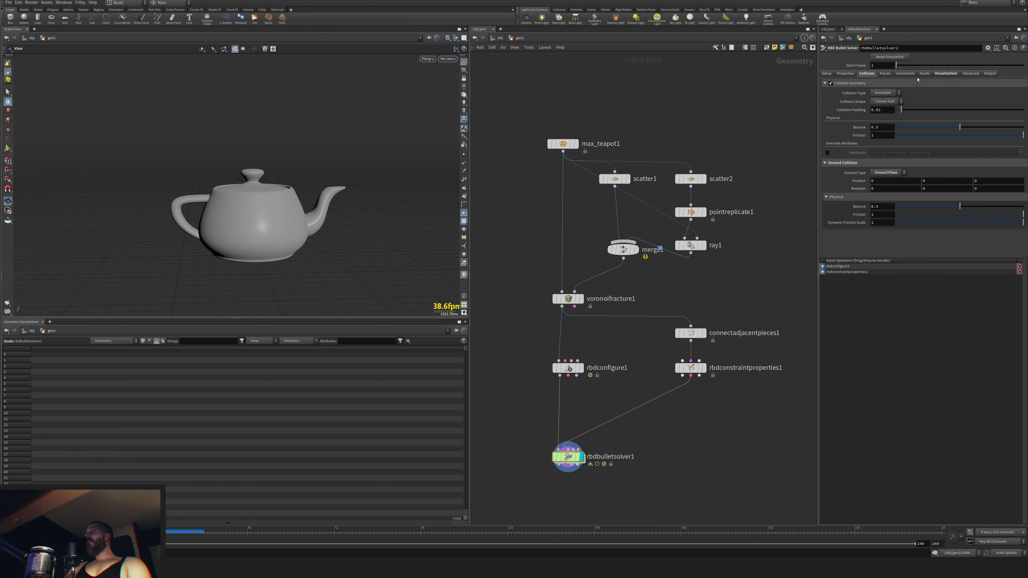
left_click(897, 75)
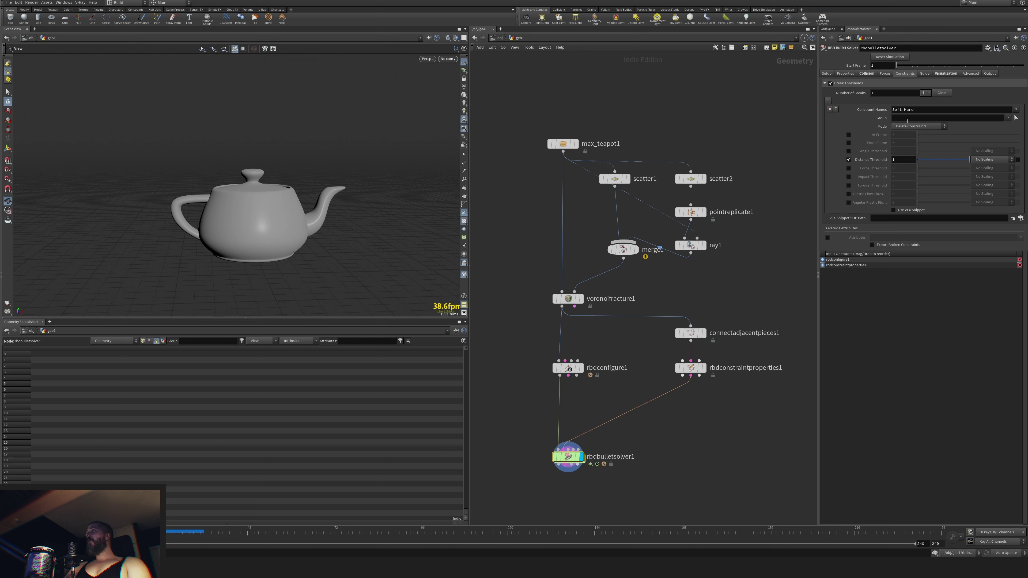
key("ctrl+a")
type("Glue")
key("Return")
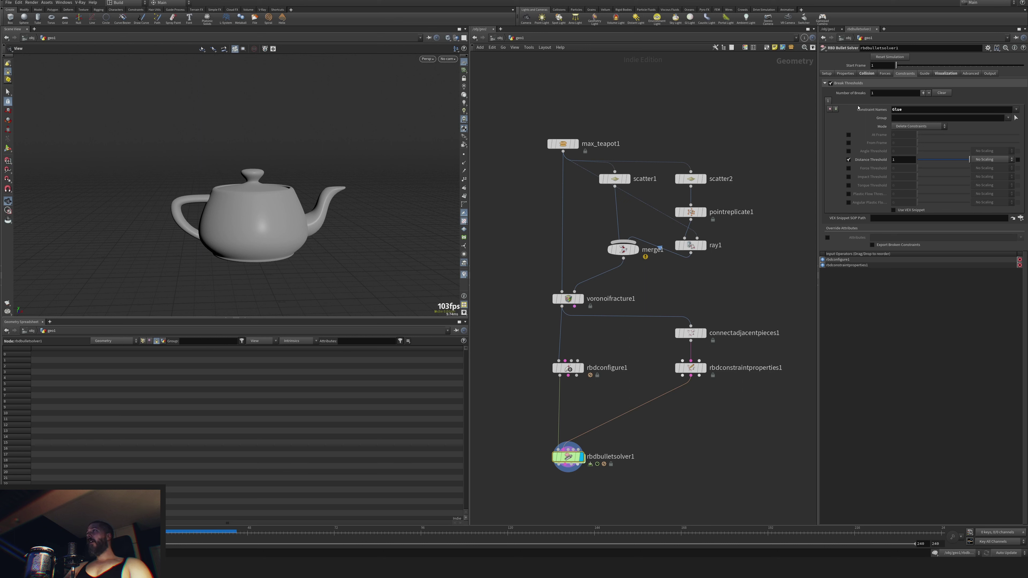
left_click(866, 74)
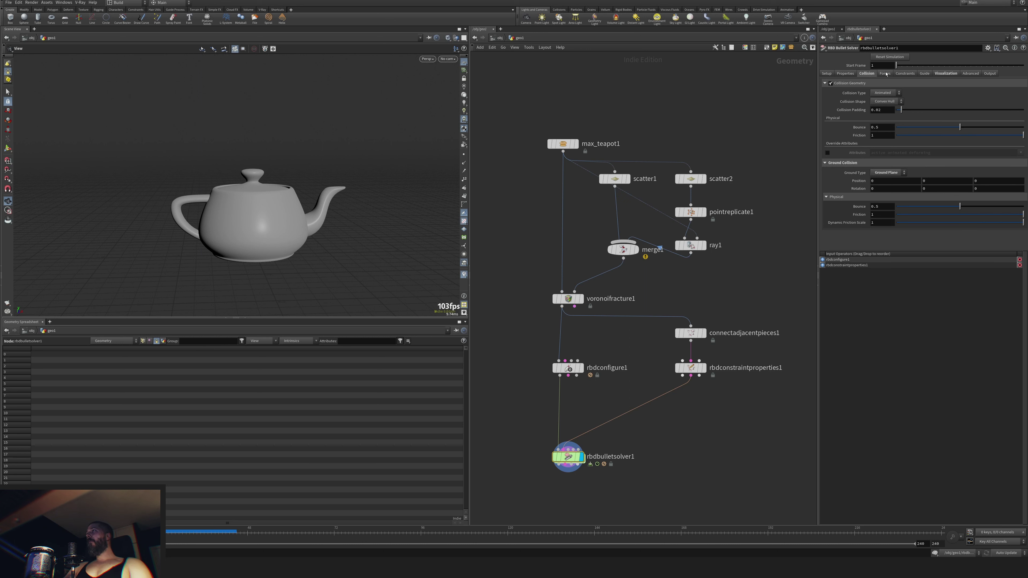
left_click(885, 74)
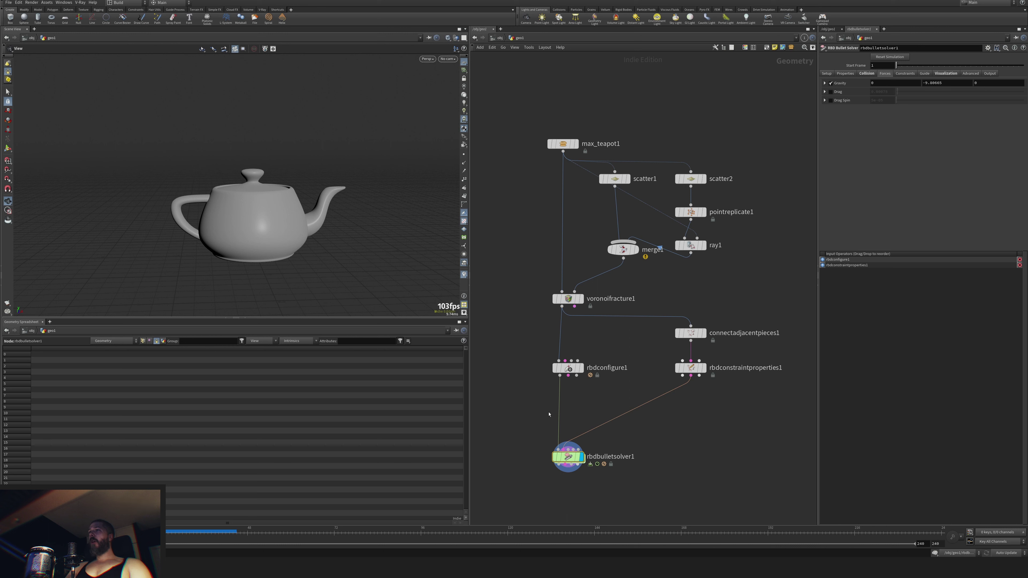
Route the Voronoi geometry and constraints through RBD Constraint Properties and RBD Configure into the Bullet Solver, and show the constraint parameters.
left_click_drag(691, 367, 692, 374)
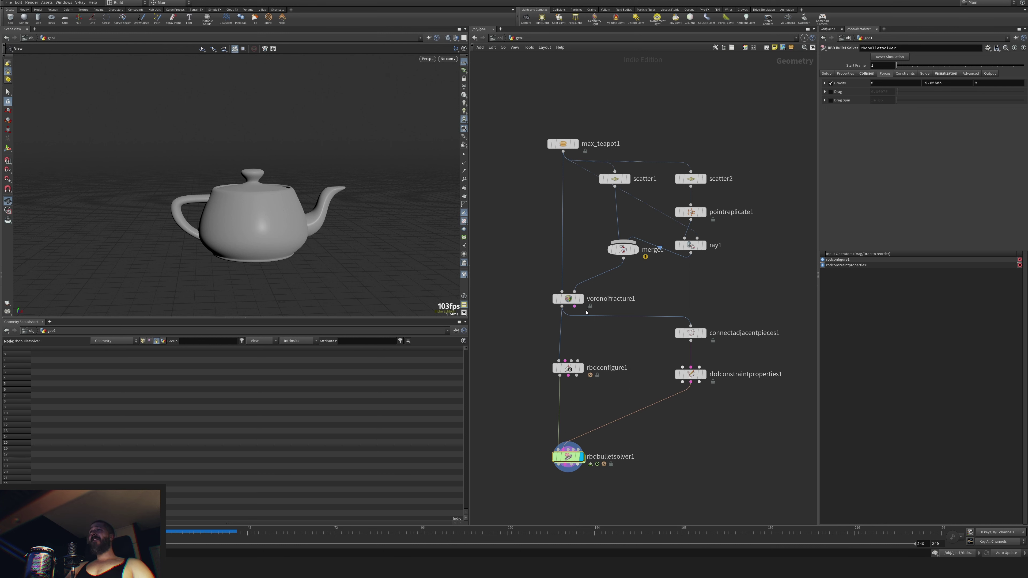
left_click_drag(574, 307, 583, 342)
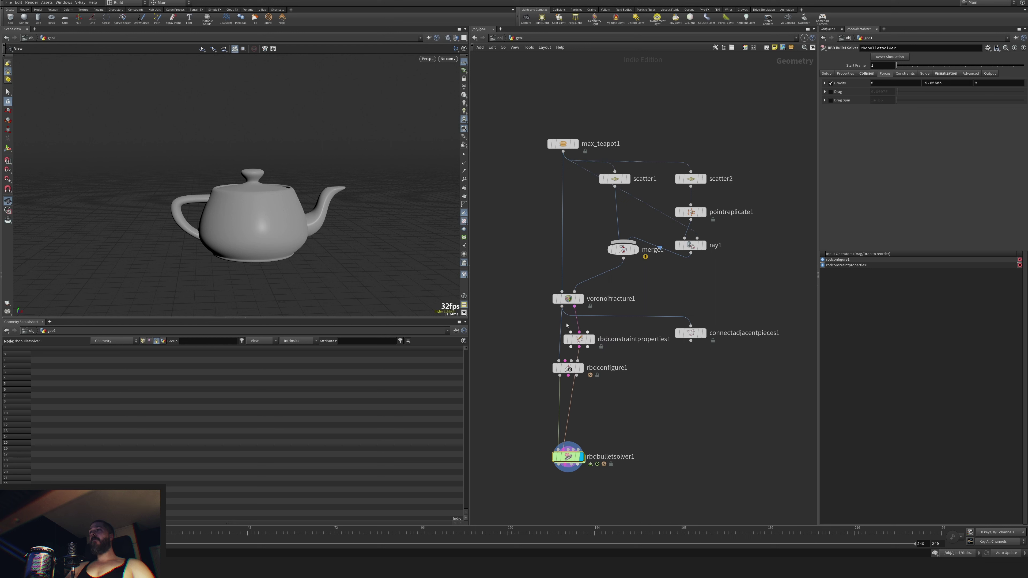
left_click_drag(562, 306, 566, 450)
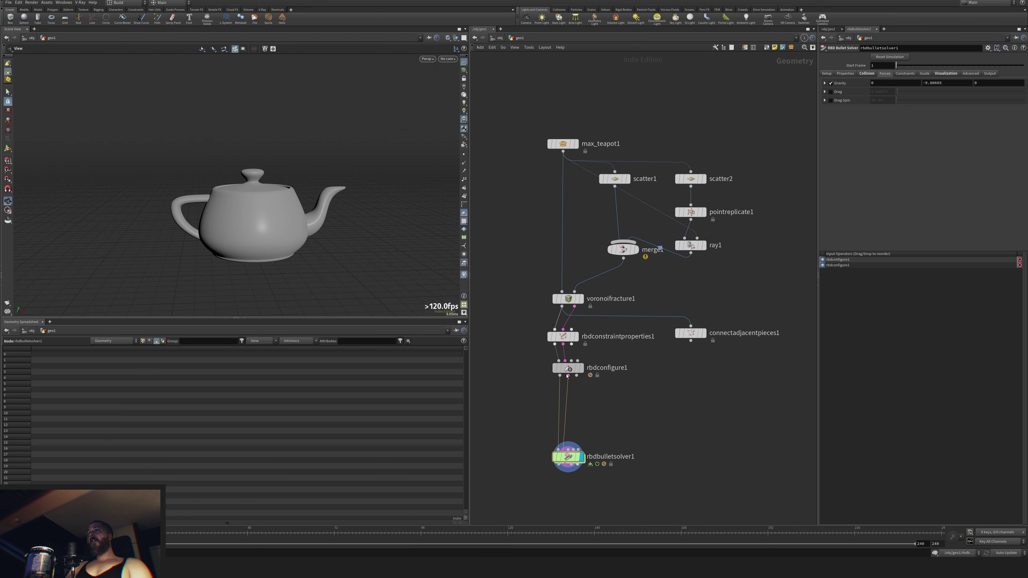
left_click_drag(555, 368, 550, 392)
left_click(563, 336)
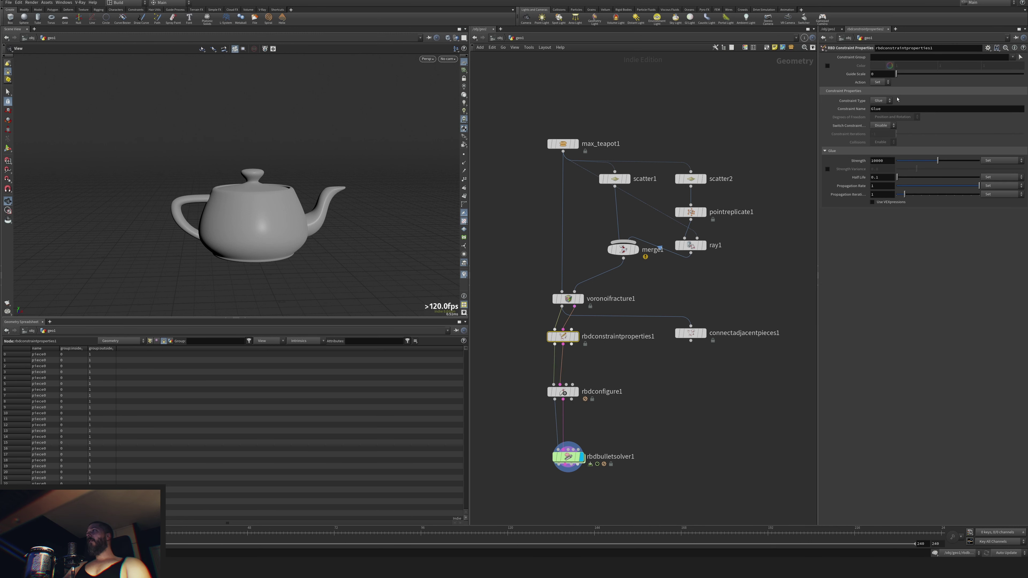
In the RBD Bullet Solver's break thresholds, disable Distance Threshold, enable Impact Threshold, and play the simulation from the start.
left_click(568, 457)
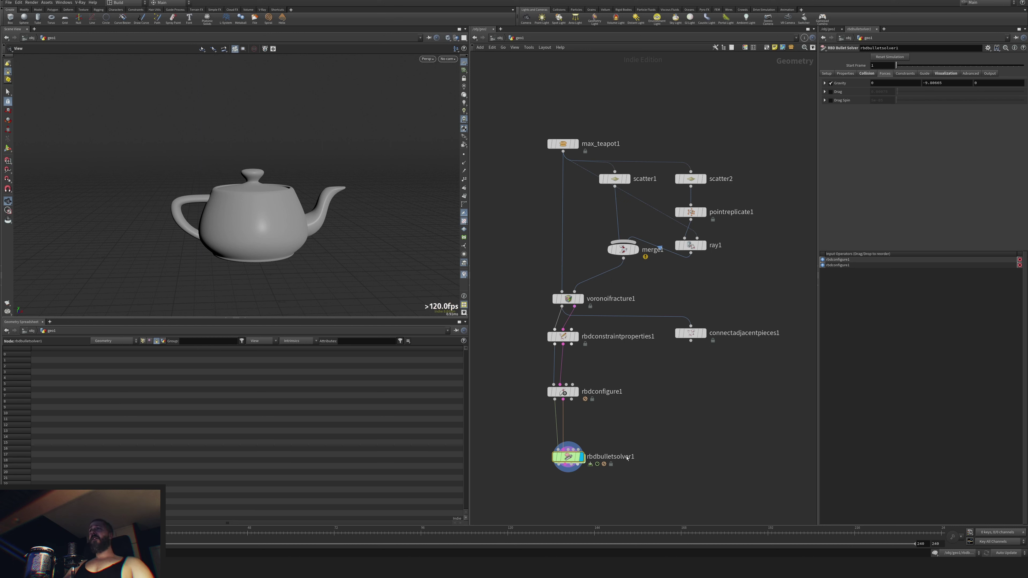
left_click_drag(574, 463, 569, 449)
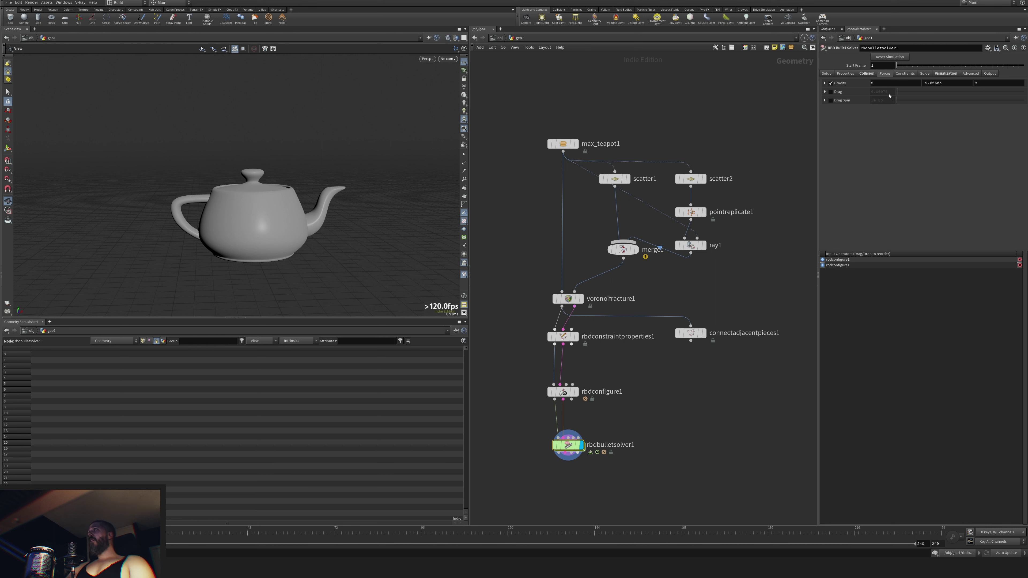
left_click(873, 74)
left_click(912, 74)
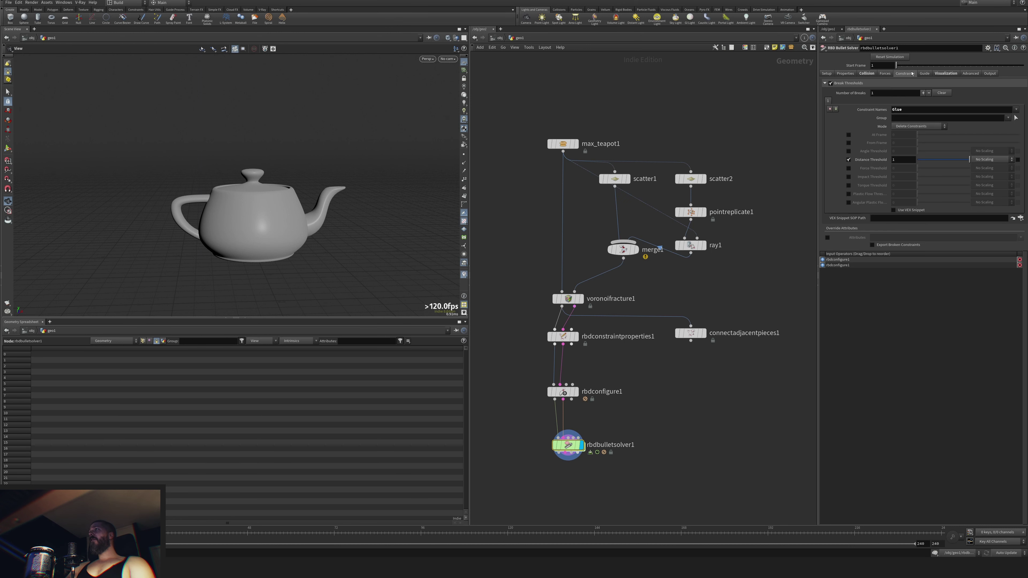
left_click(849, 160)
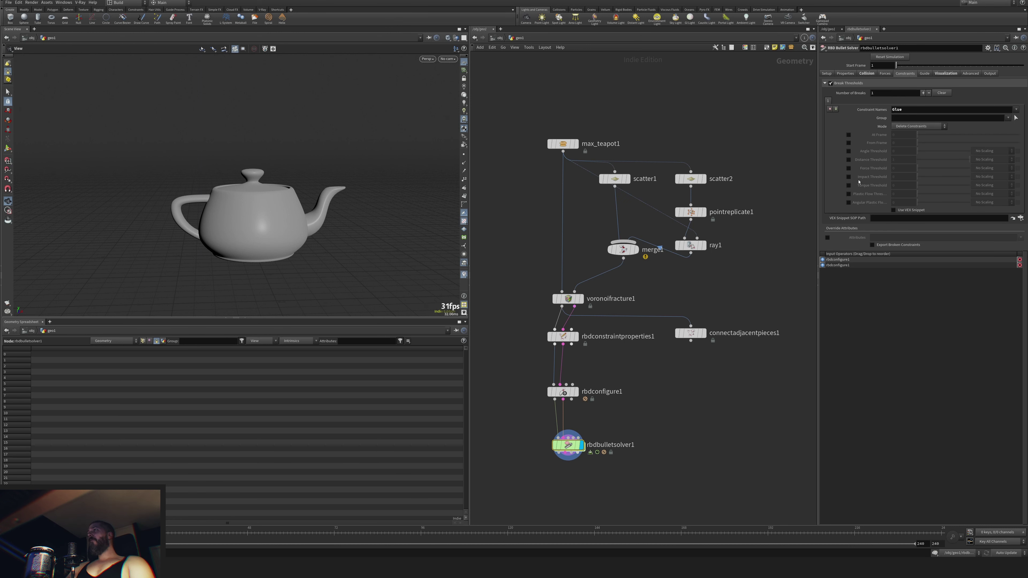
left_click(849, 176)
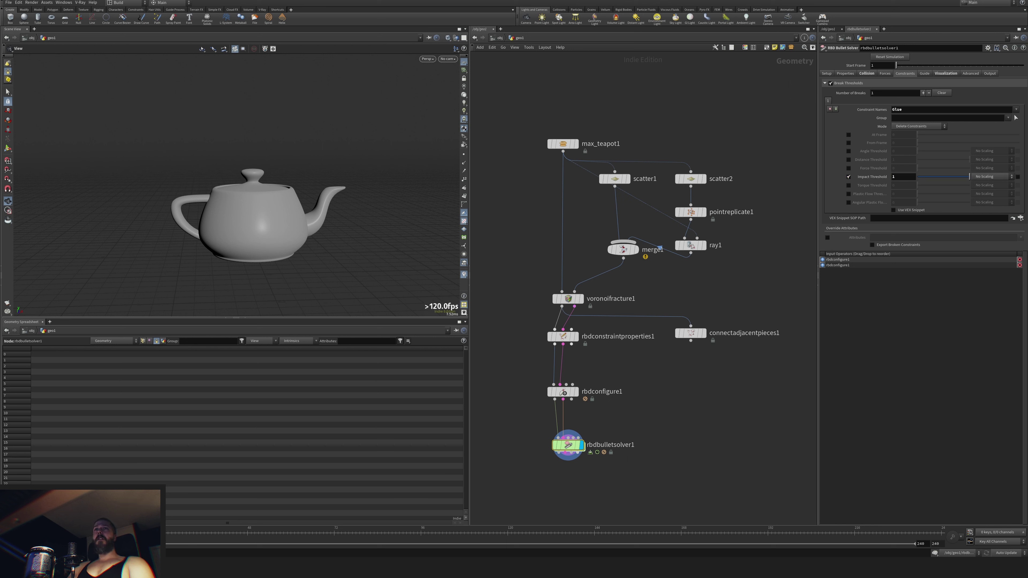
key("Up")
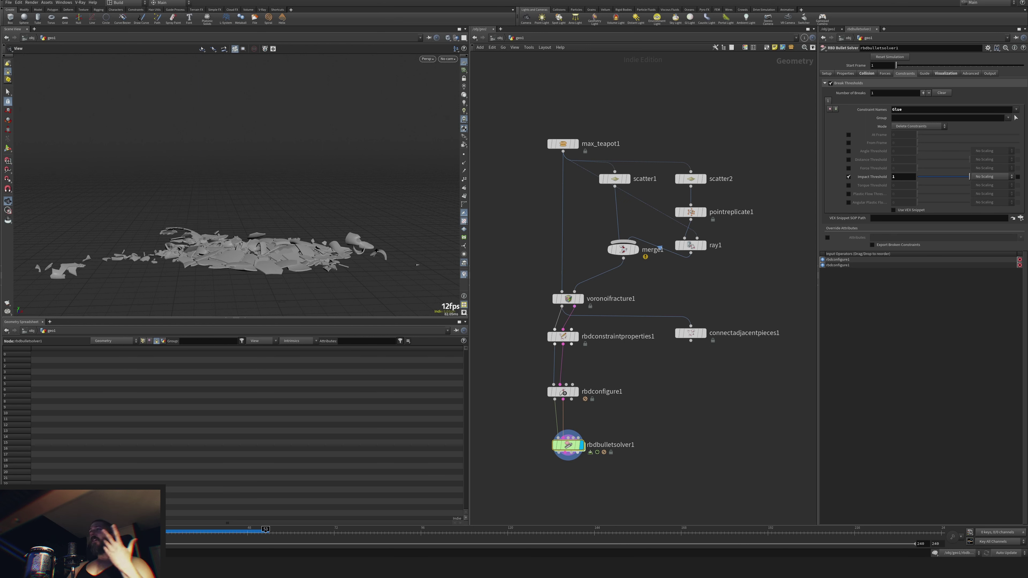
key("ctrl+Up")
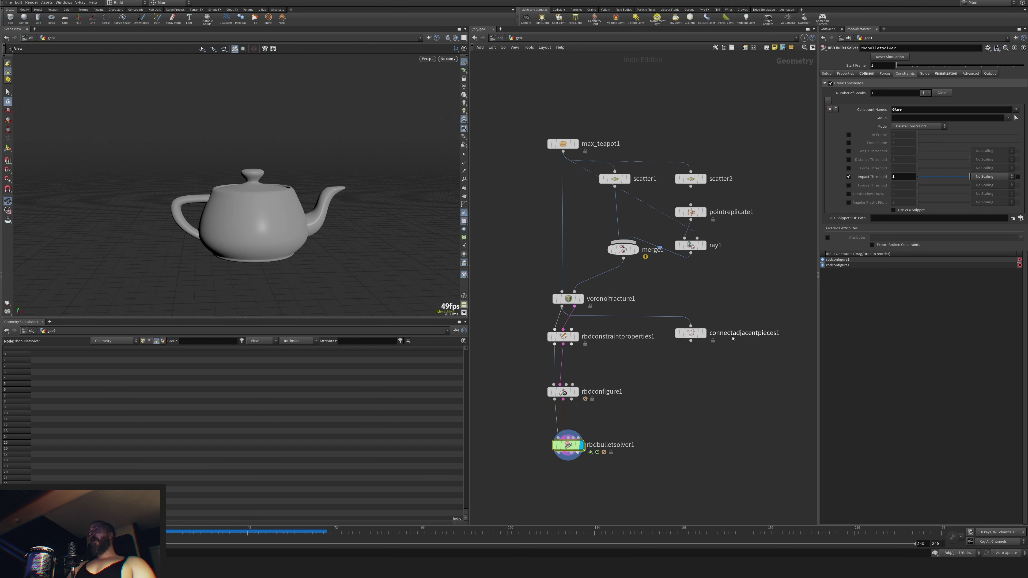
Add an RBD Constraints From Rules node beside the RBD Constraint Properties node.
key("Tab")
type("rbd const")
key("Return")
left_click(650, 357)
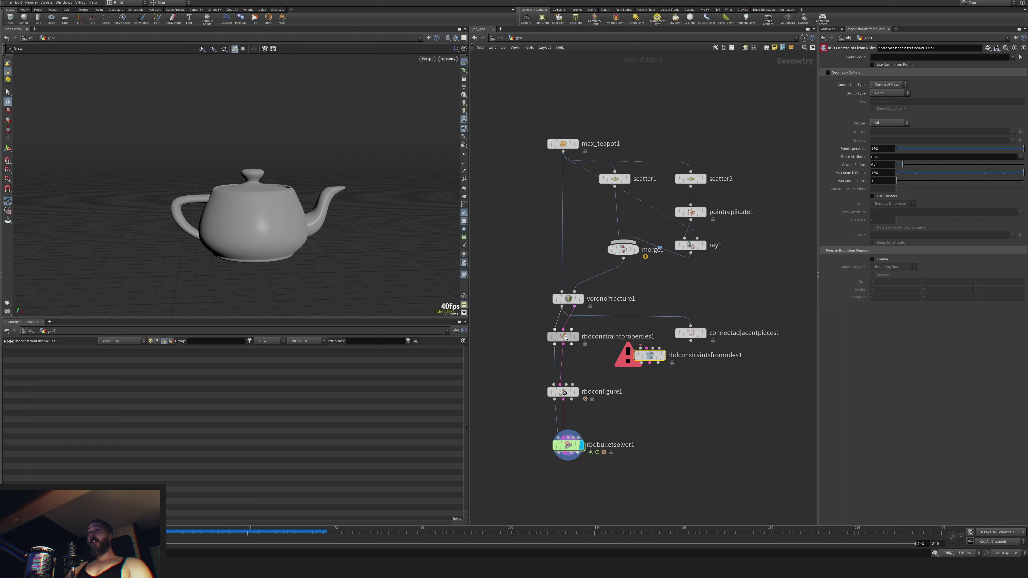
Insert RBD Constraints From Rules between Voronoi Fracture and RBD Constraint Properties, display it, and tidy the surrounding nodes.
left_click_drag(566, 341, 565, 370)
left_click(577, 365)
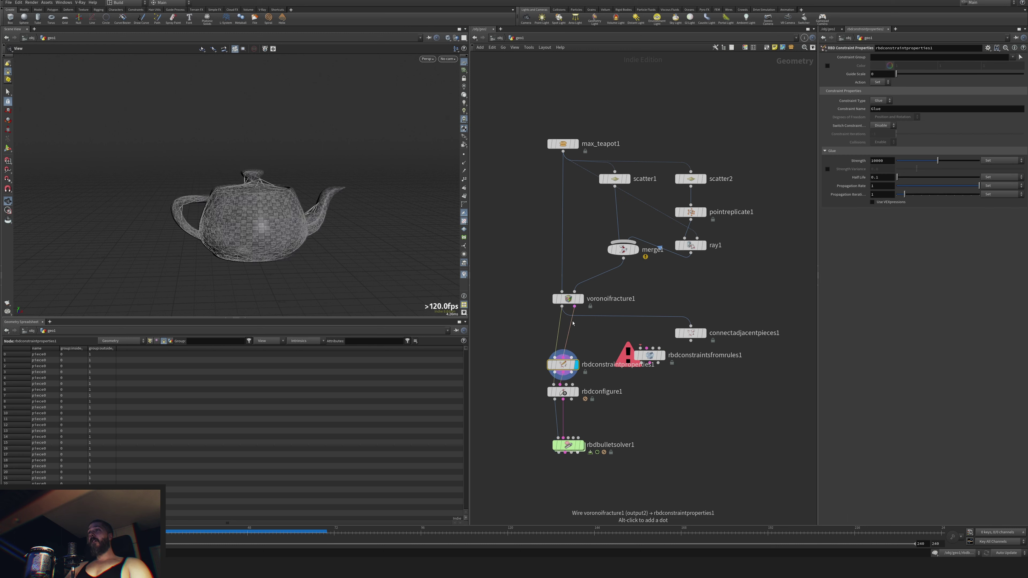
mouse_move(563, 361)
left_mouse_down()
mouse_move(543, 357)
mouse_move(543, 341)
left_mouse_up()
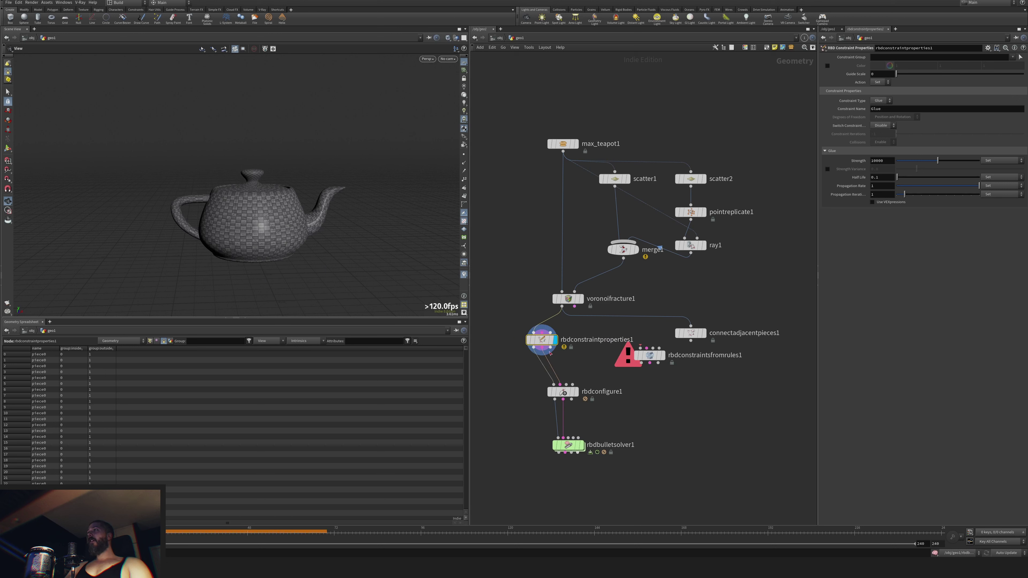
mouse_move(540, 343)
left_click_drag(540, 343, 561, 365)
mouse_move(650, 356)
left_click_drag(650, 356, 572, 335)
left_click_drag(691, 333, 725, 326)
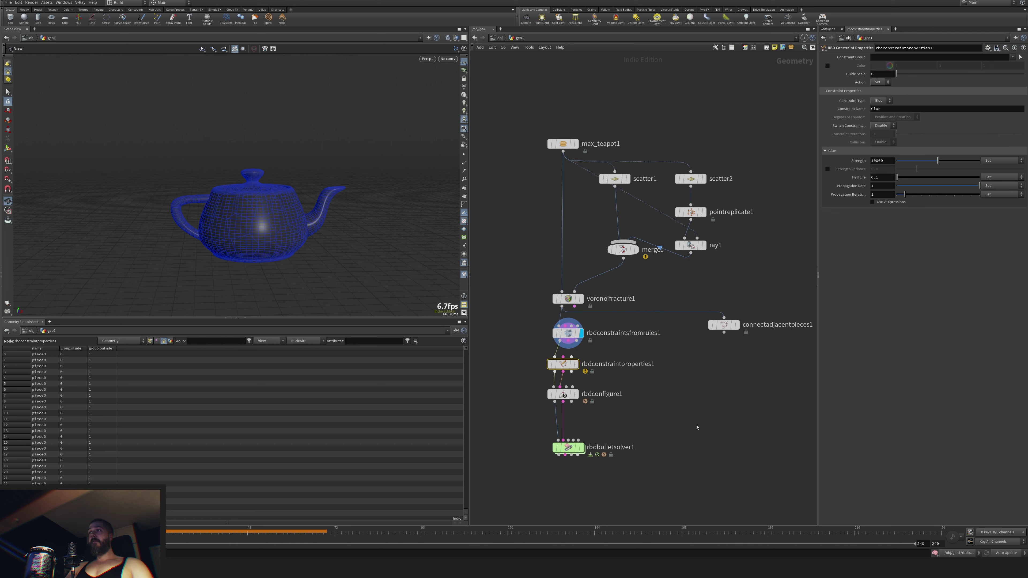
Add a Null node fed by the constraint output of RBD Constraints From Rules and display it.
key("Tab")
type("null")
key("Return")
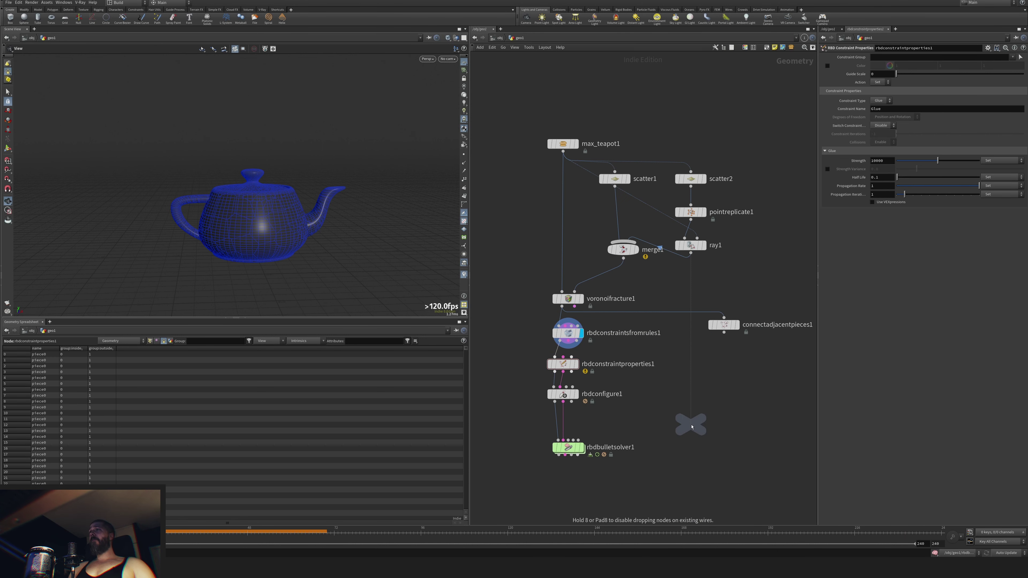
left_click(689, 378)
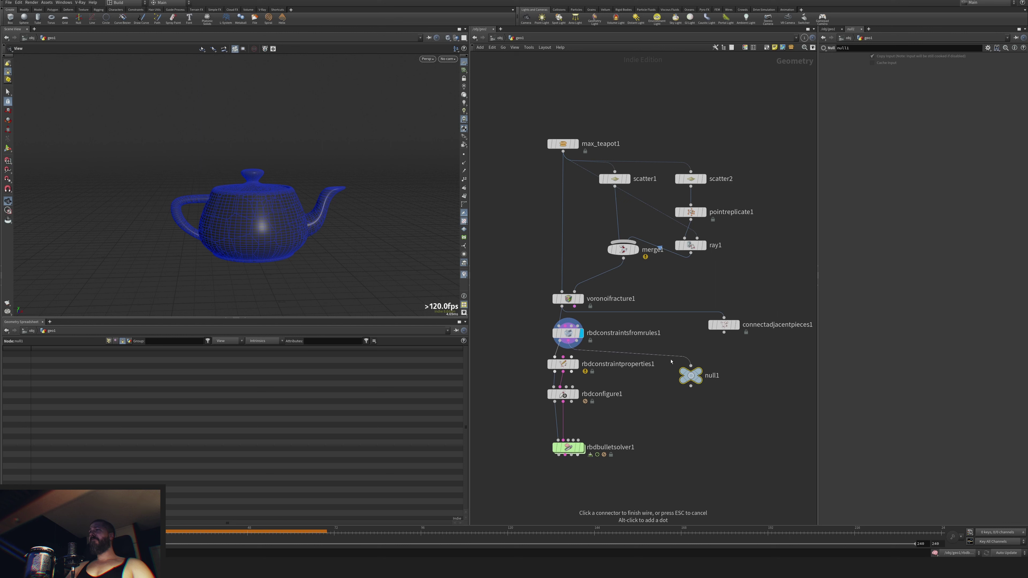
mouse_move(695, 374)
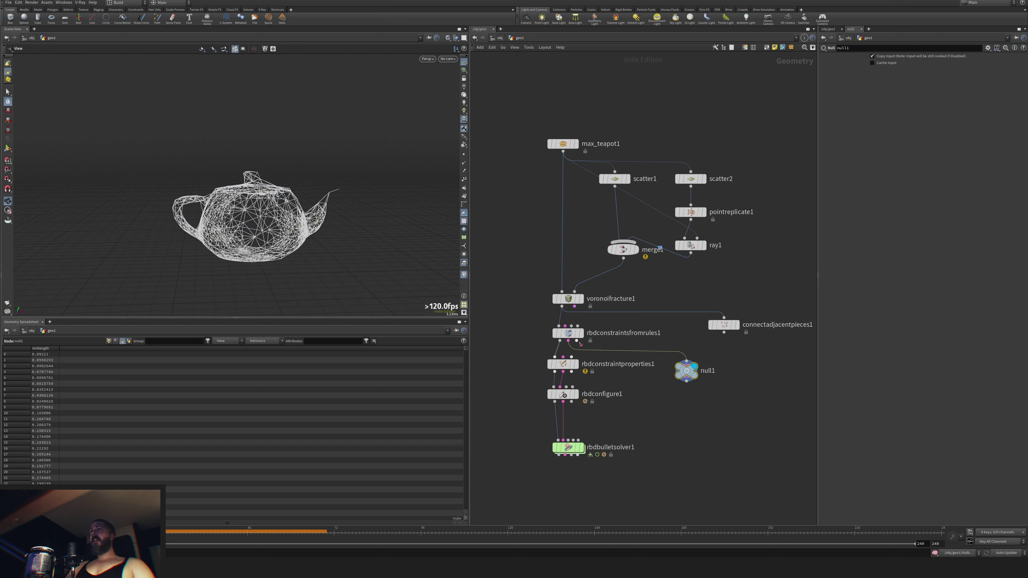
Preview the Surface Points connection type on RBD Constraints From Rules and switch it to Hinges.
left_click(574, 336)
left_click(888, 84)
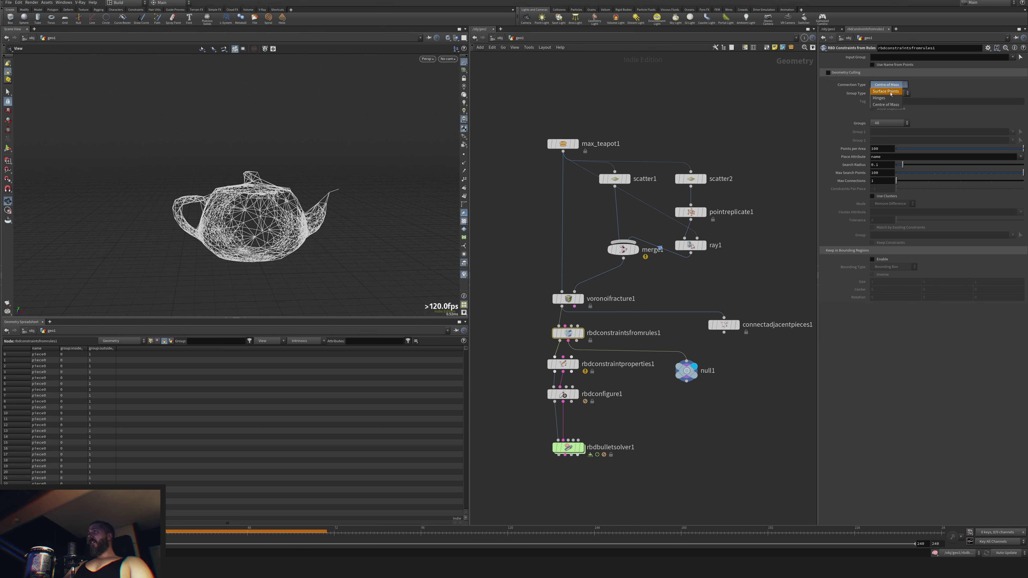
left_click(886, 91)
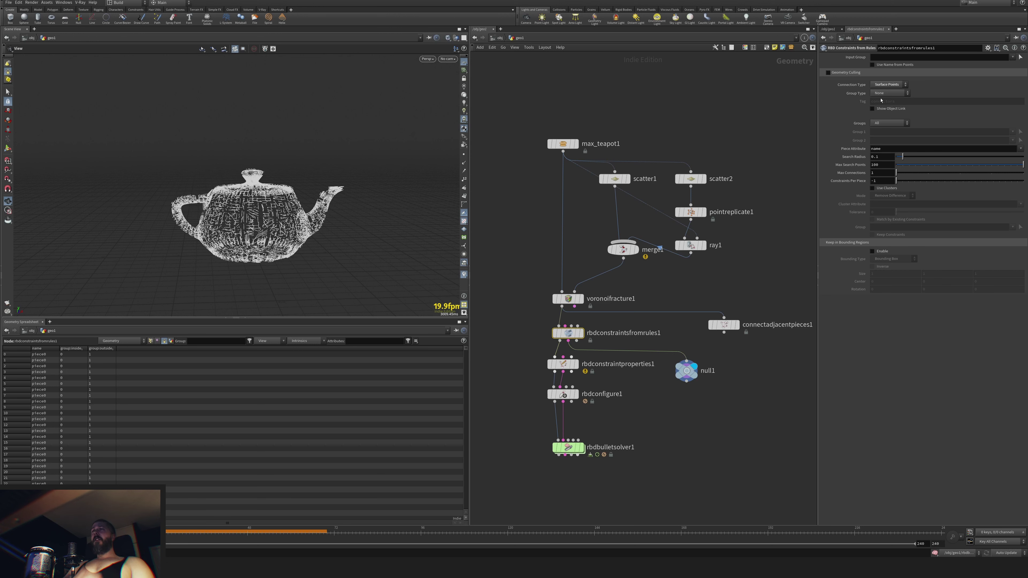
left_click(886, 85)
left_click(886, 97)
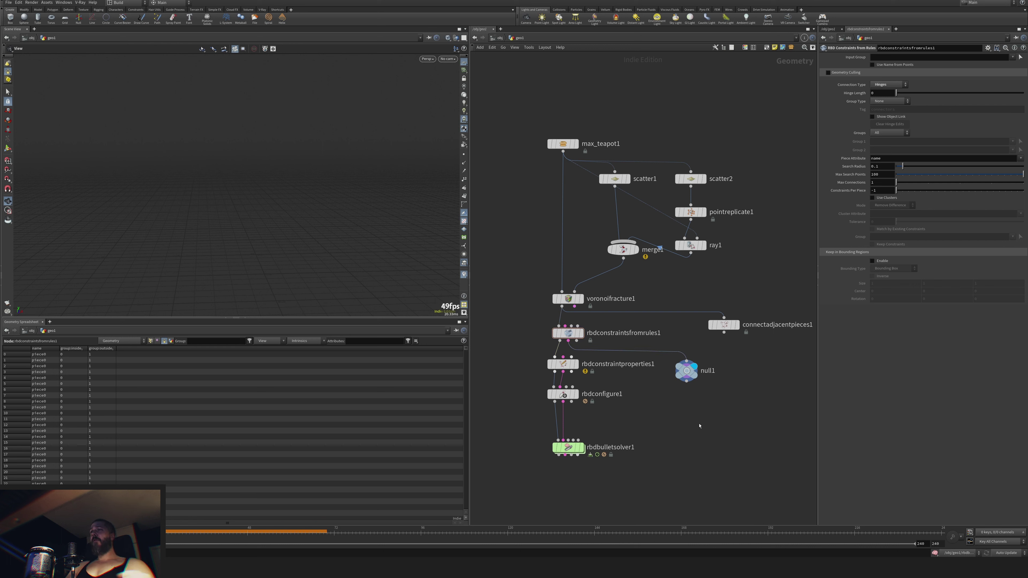
Add an Exploded View node on the geometry output of RBD Constraints From Rules and display it.
key("Tab")
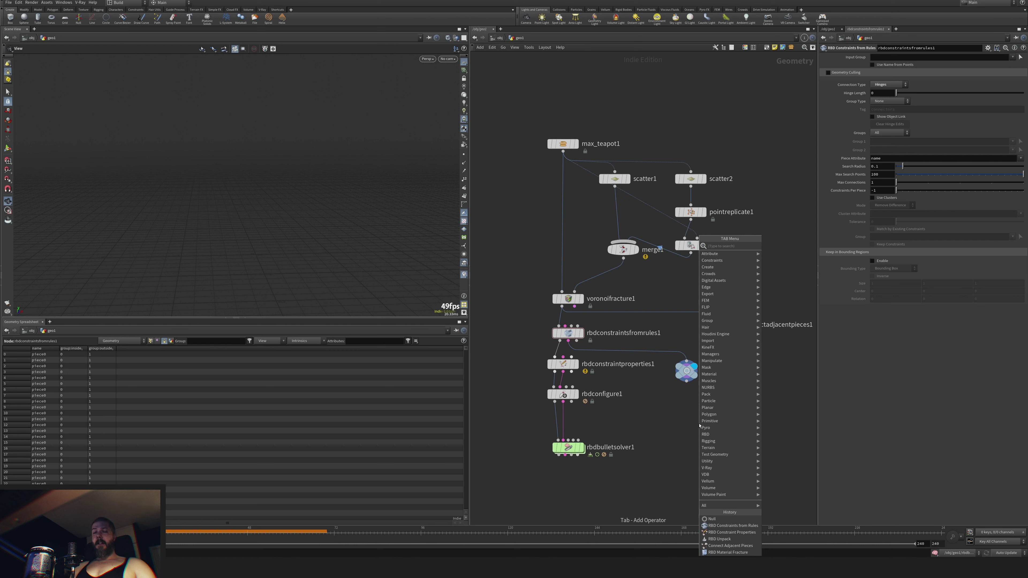
type("rbd p")
key("Return")
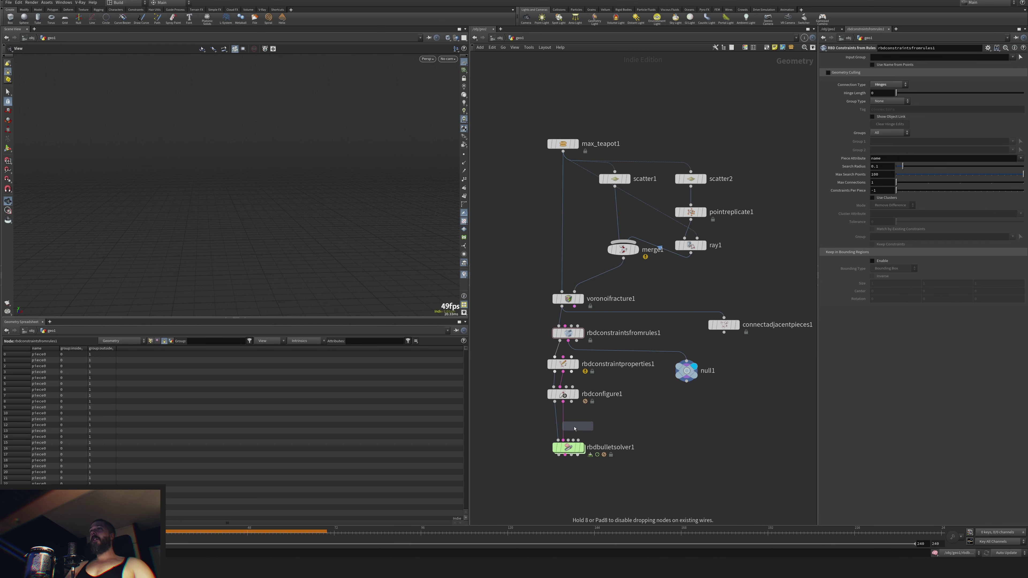
left_click(693, 421)
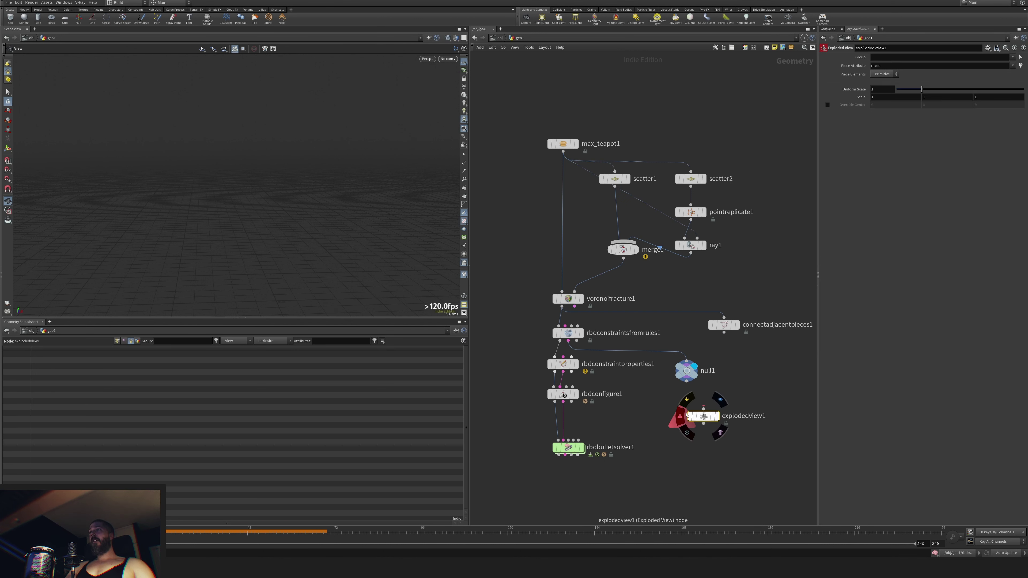
left_click_drag(703, 409, 560, 341)
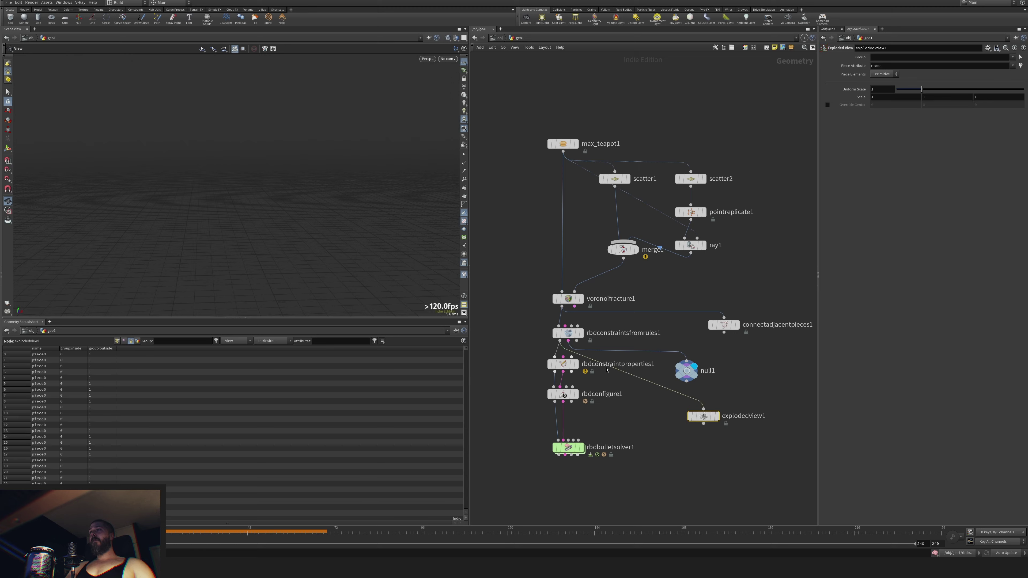
left_click(715, 416)
Inspect the separated teapot pieces up close, reset the view, and delete the Exploded View node.
scroll(304, 217, "up", 10)
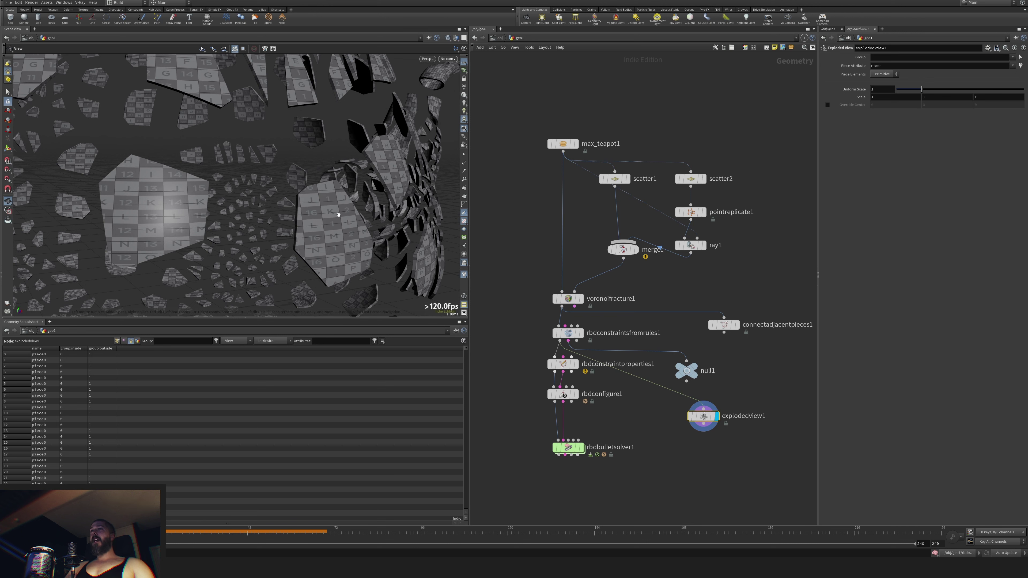
left_click_drag(157, 149, 281, 89)
left_click_drag(205, 110, 238, 120)
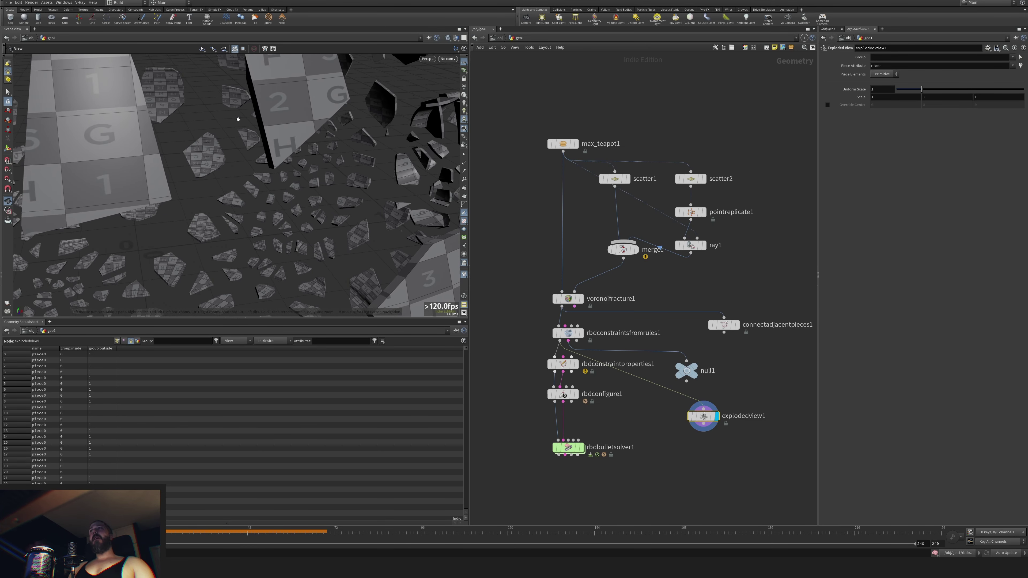
left_click_drag(238, 119, 238, 120)
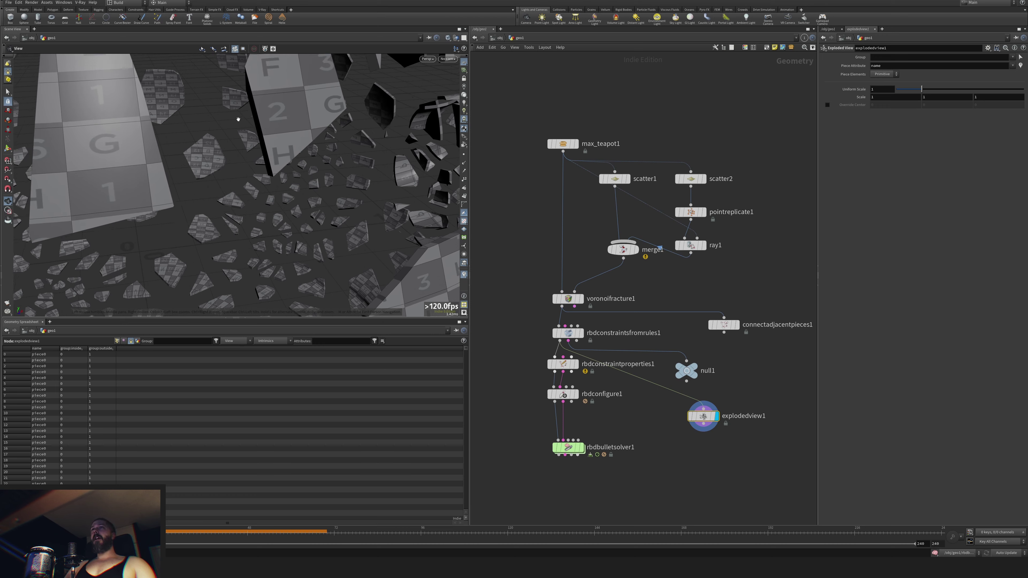
key("h")
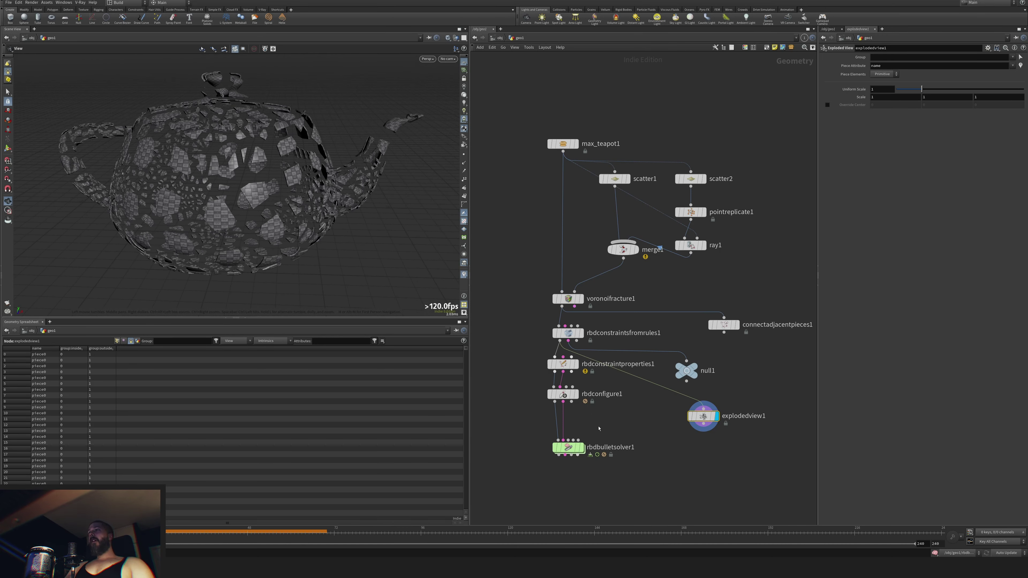
key("Delete")
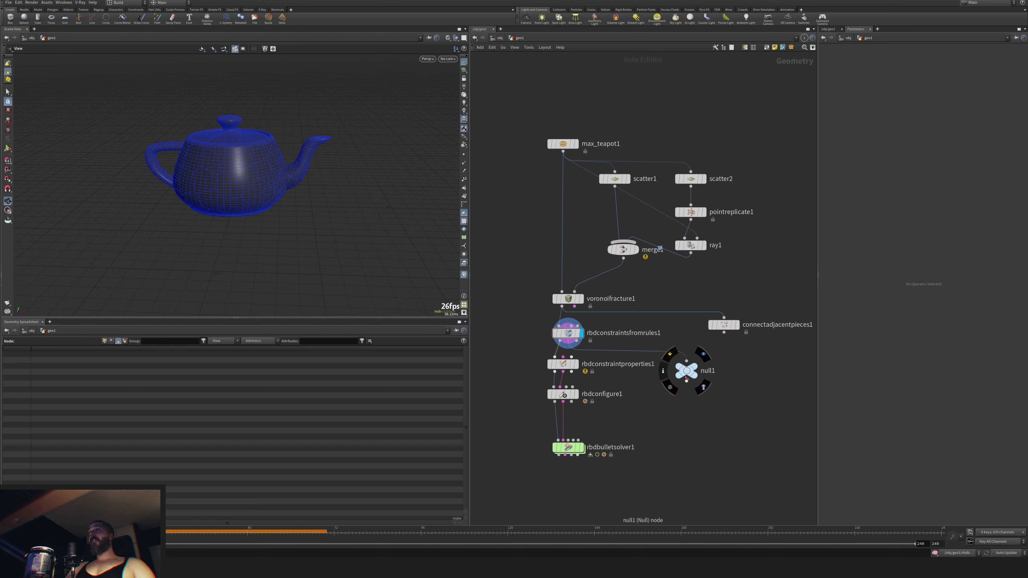
Preview Connect Adjacent Pieces, attach a Unique Points (Point Split) node below it, and display the new node.
left_click_drag(729, 326, 728, 334)
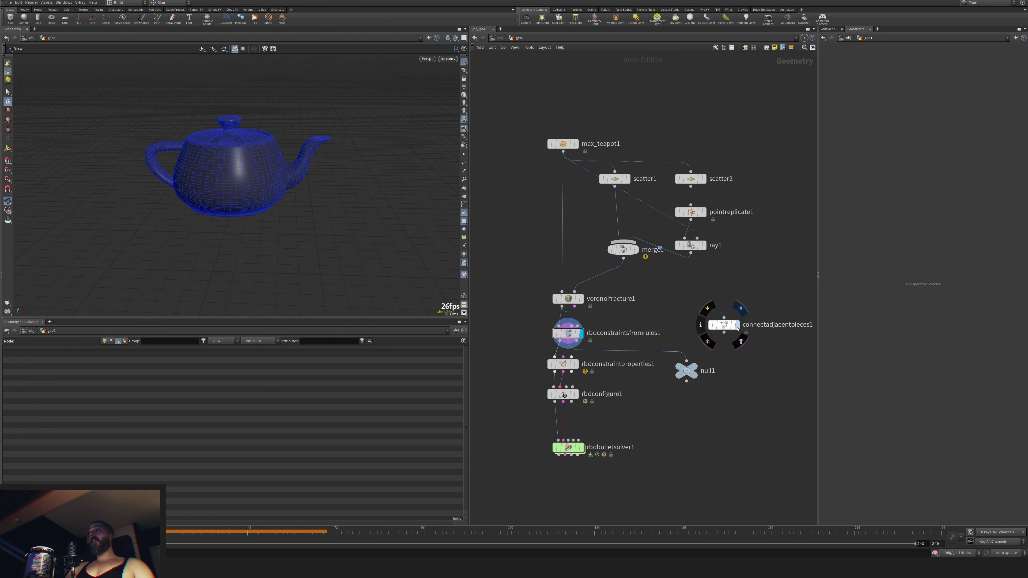
left_click(738, 333)
key("Tab")
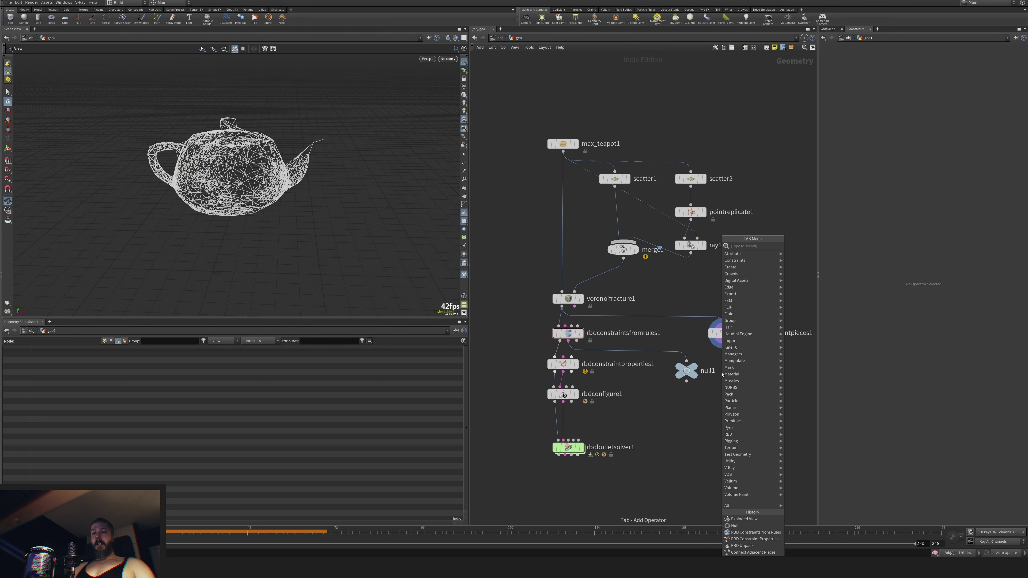
type("uni")
key("Return")
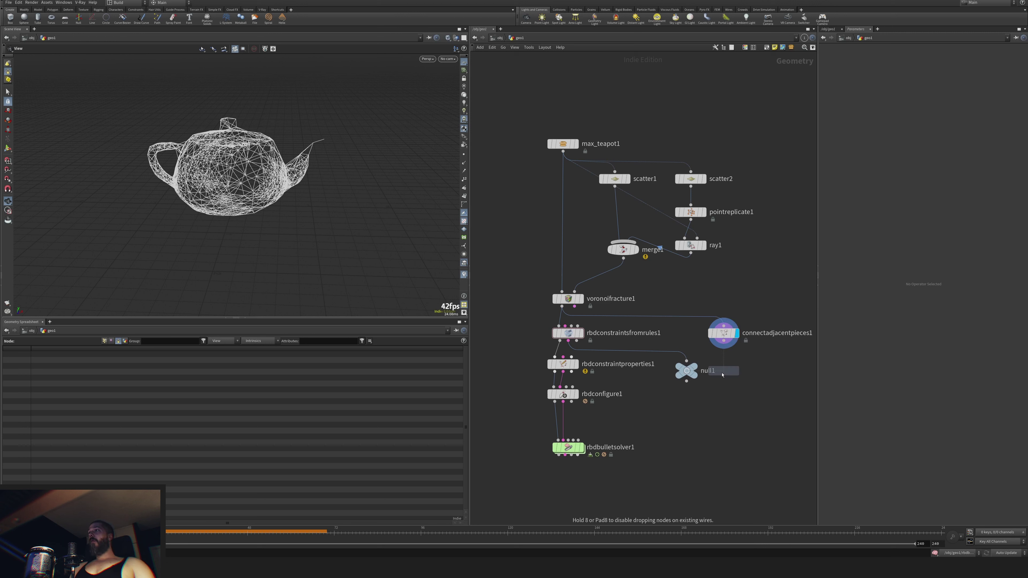
left_click(733, 372)
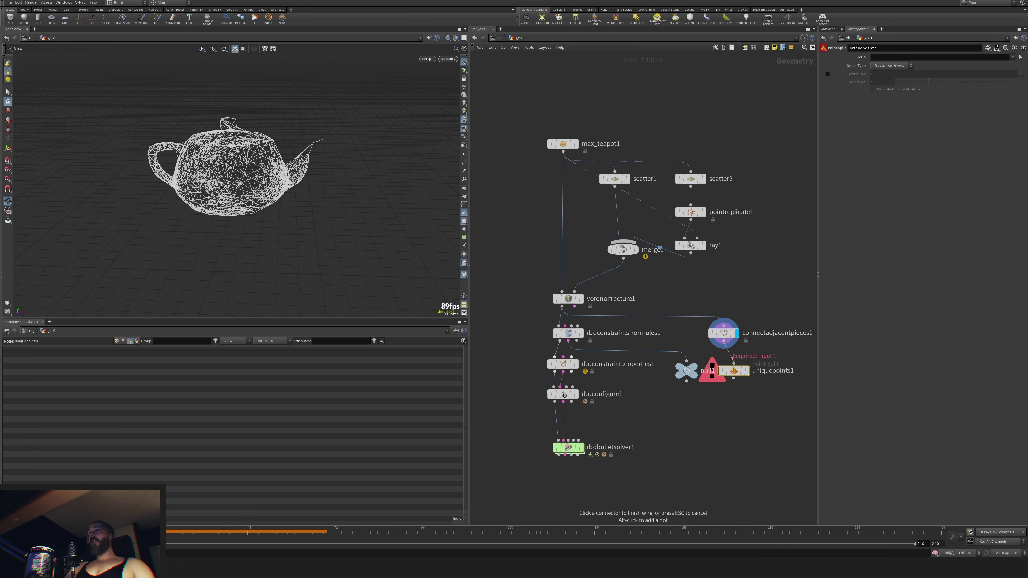
left_click_drag(735, 373, 668, 367)
left_click(742, 361)
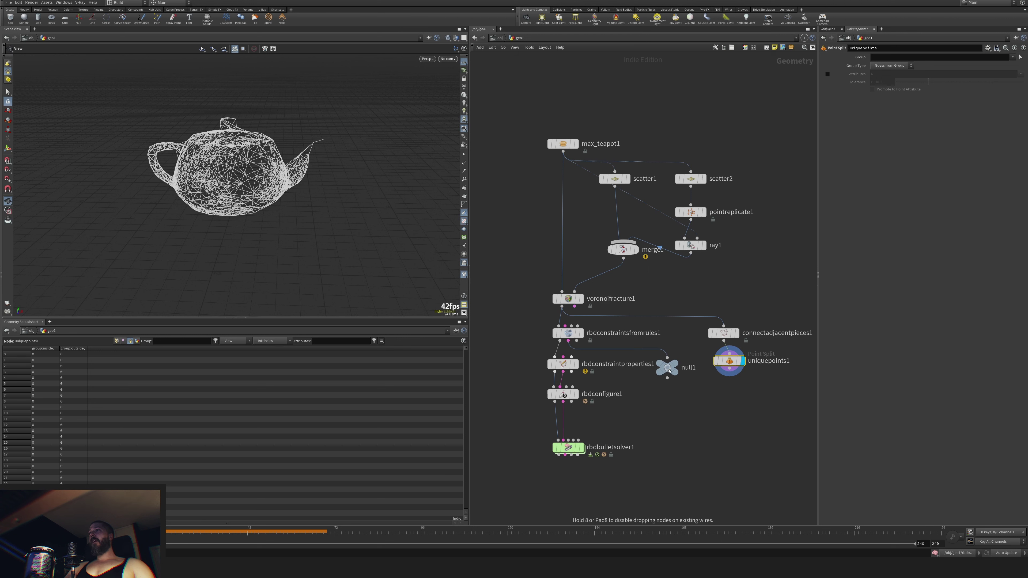
Add a Primitive Properties node and wire the Point Split output into its first input.
key("Tab")
type("prim")
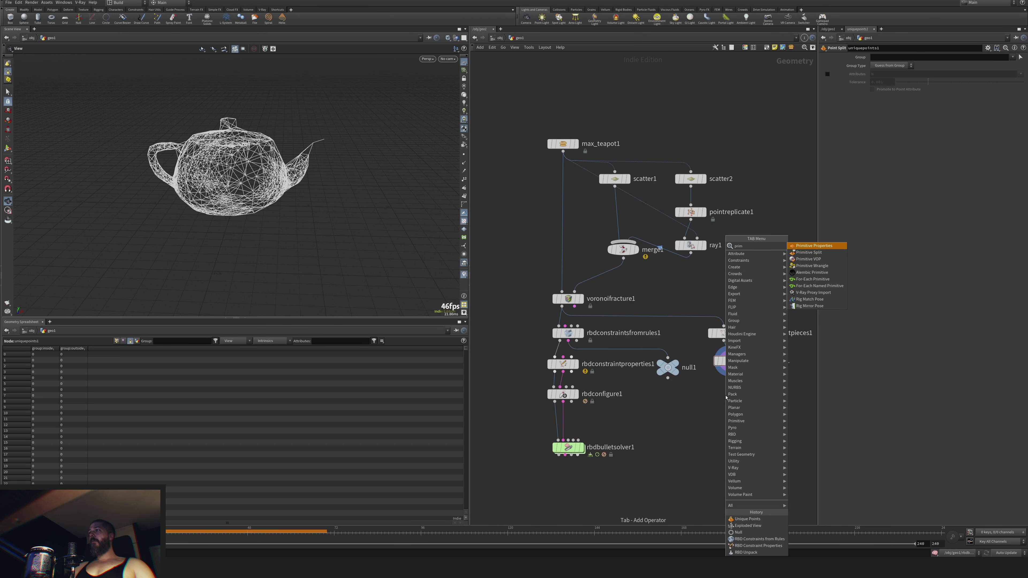
key("Return")
left_click(731, 400)
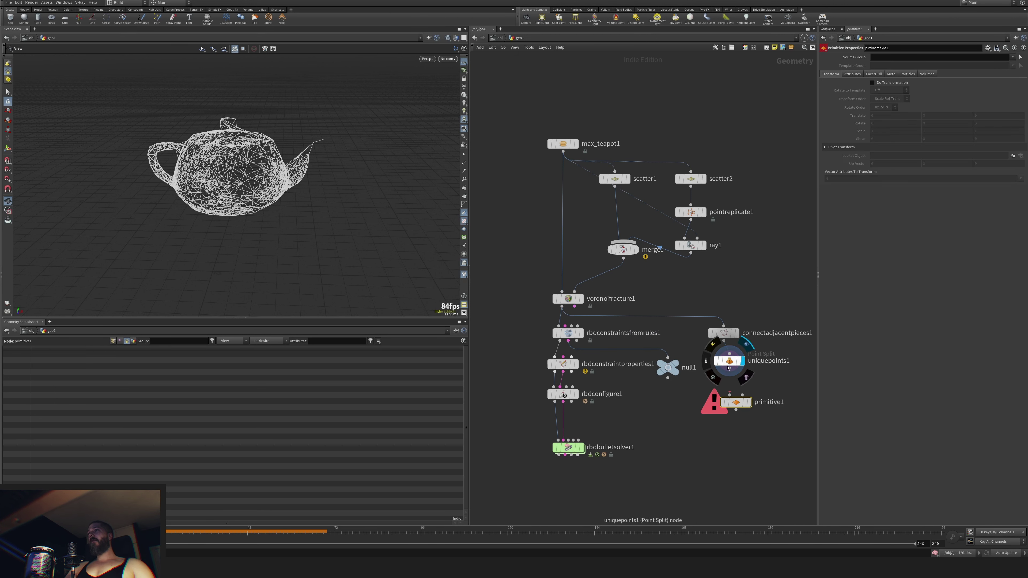
left_click(729, 393)
left_click(730, 395)
Display the Primitive Properties node with Do Transformation enabled and its scale set to 0 on all axes.
left_click(749, 402)
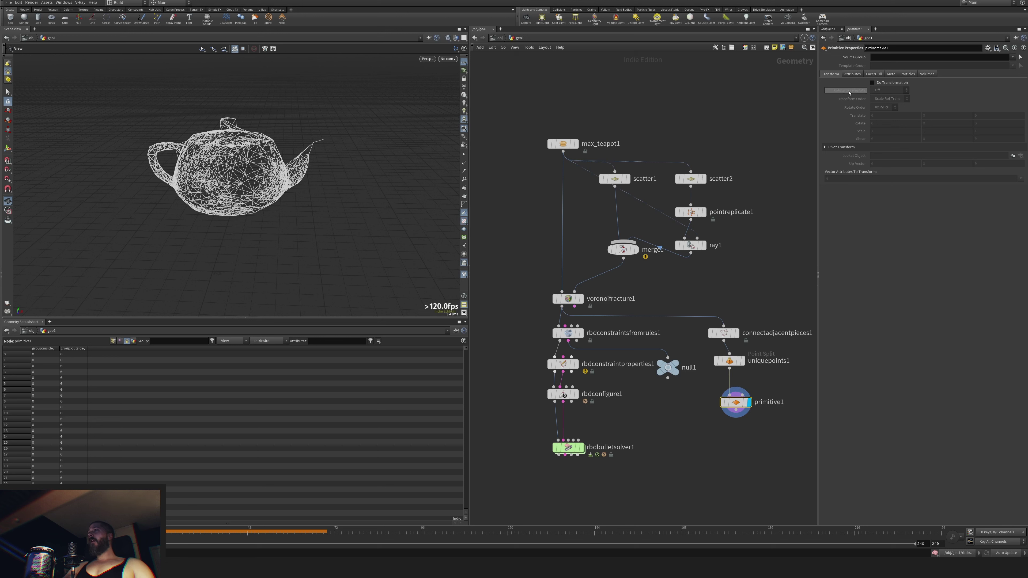
left_click(873, 82)
middle_click_drag(861, 131, 822, 132)
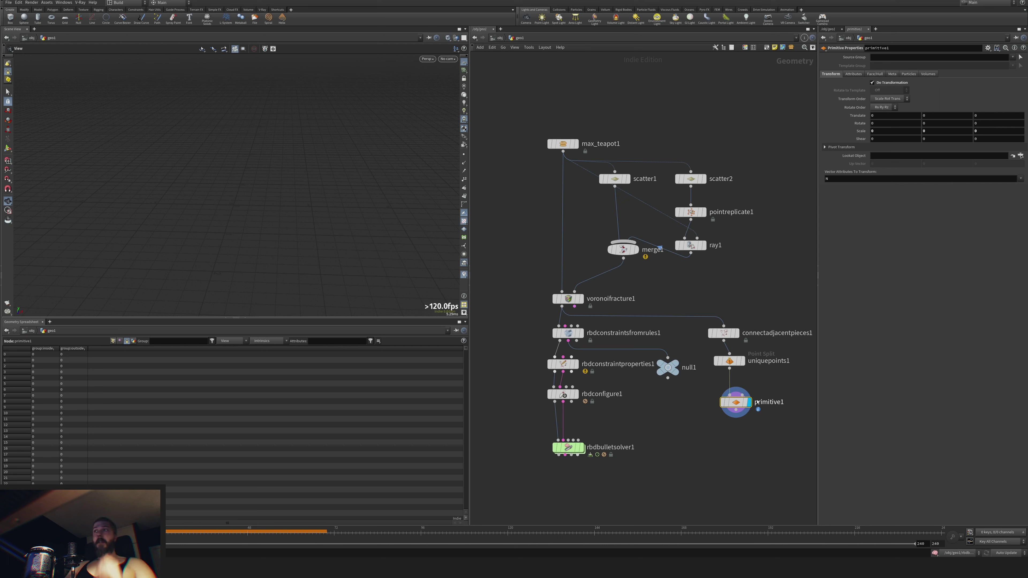
key("Tab")
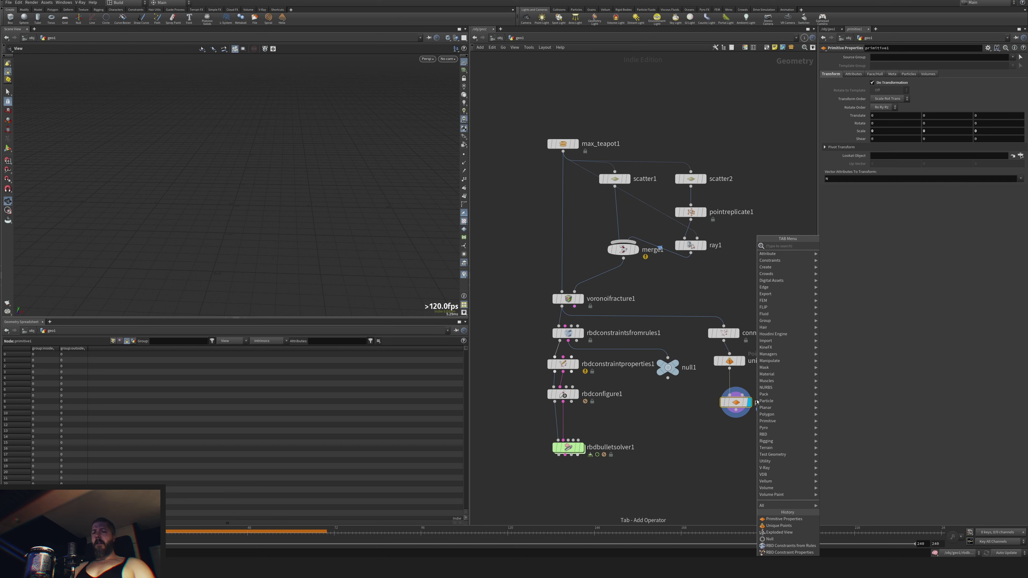
type("wran")
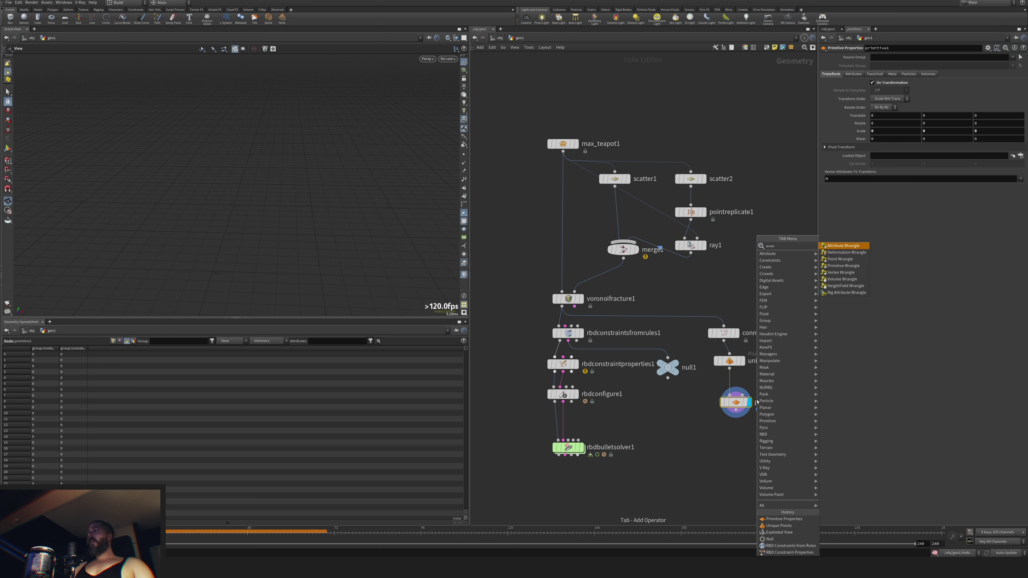
key("Down")
key("Down")
key("Down")
key("Return")
left_click(723, 440)
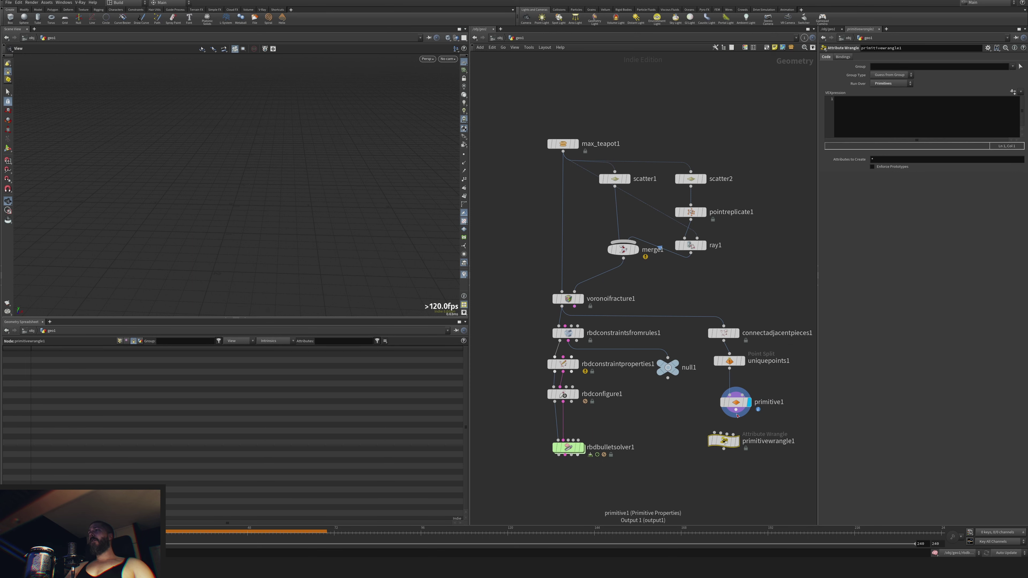
left_click_drag(736, 410, 714, 434)
left_click(738, 441)
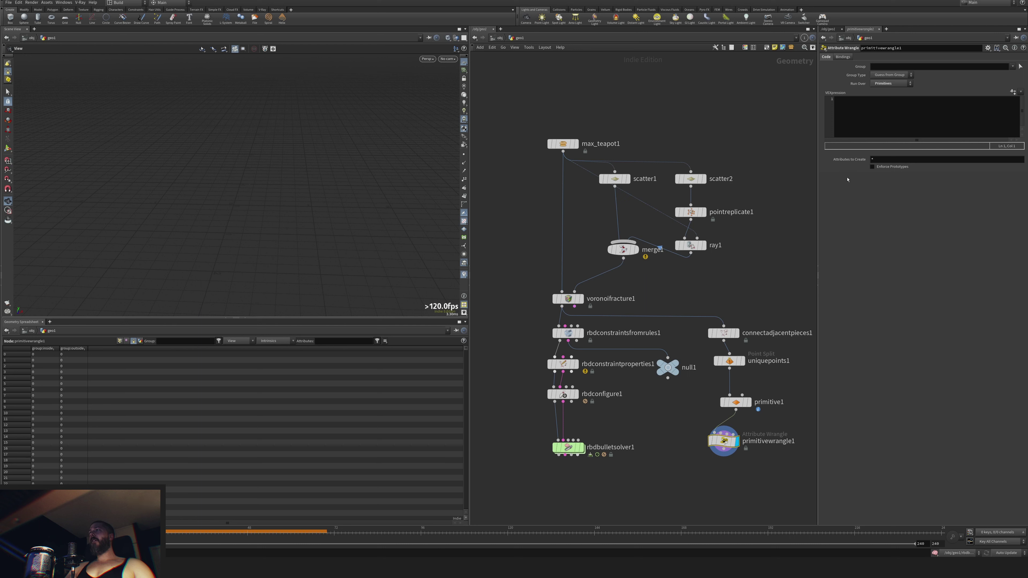
left_click(879, 108)
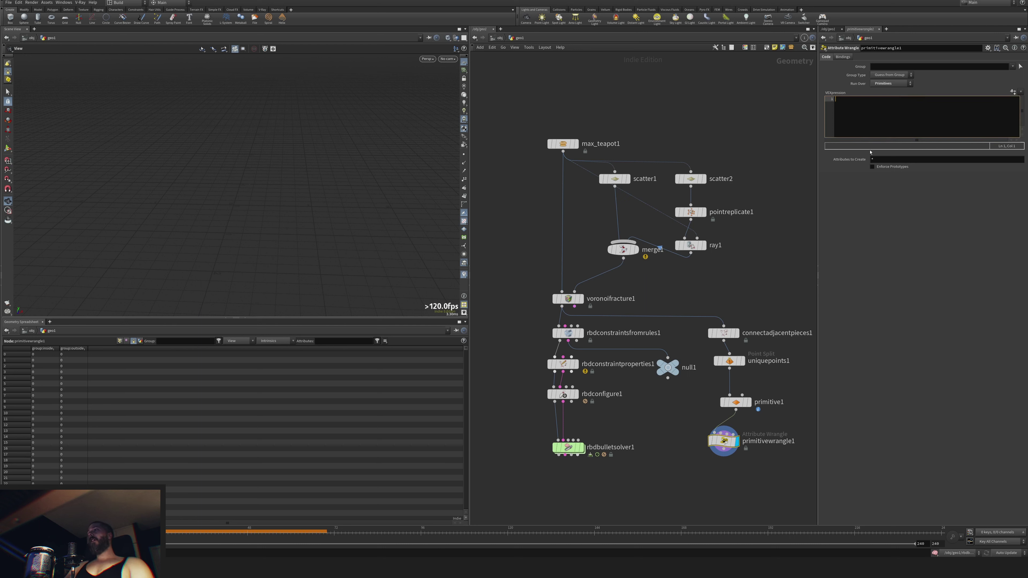
key("Delete")
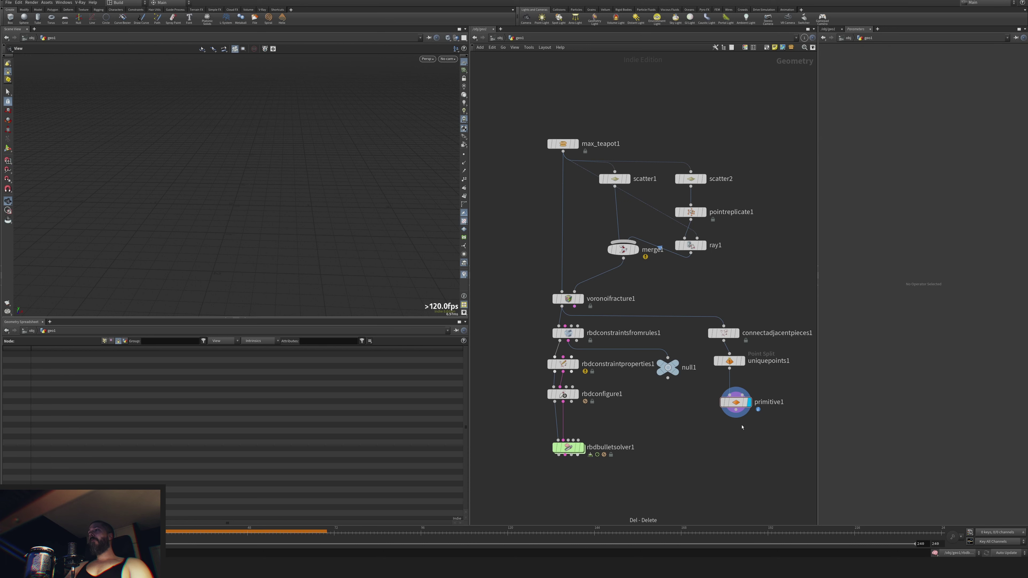
Delete the Connect Adjacent Pieces, Unique Points and Primitive Properties nodes, and move the null farther away from the constraint chain.
left_click_drag(708, 291, 781, 425)
key("Delete")
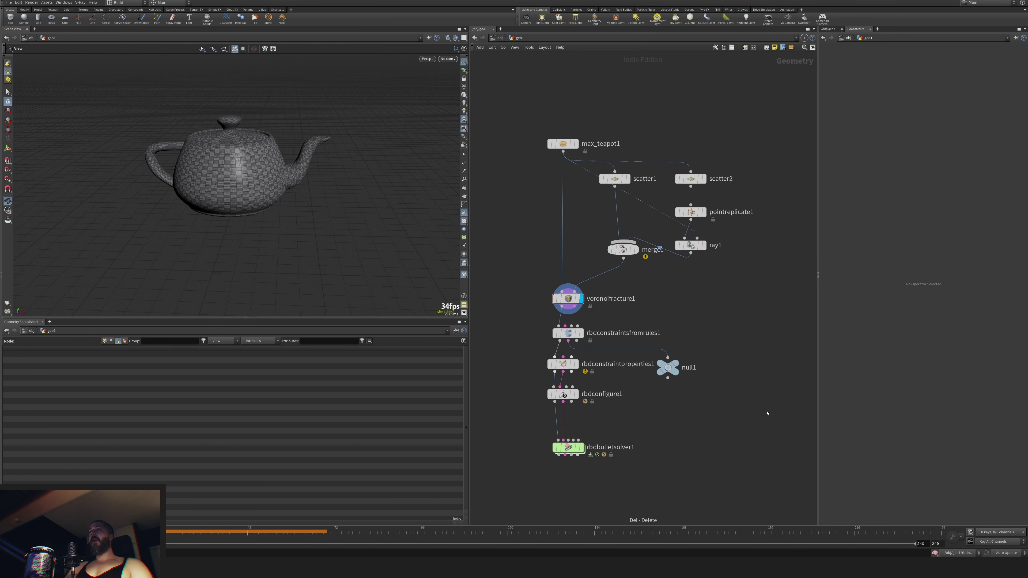
left_click(577, 364)
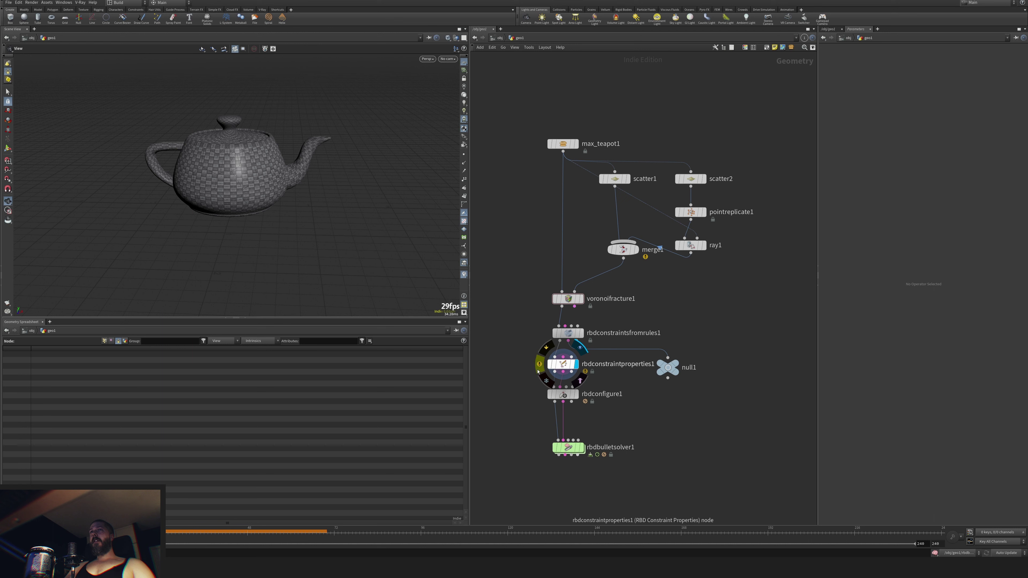
left_click(576, 336)
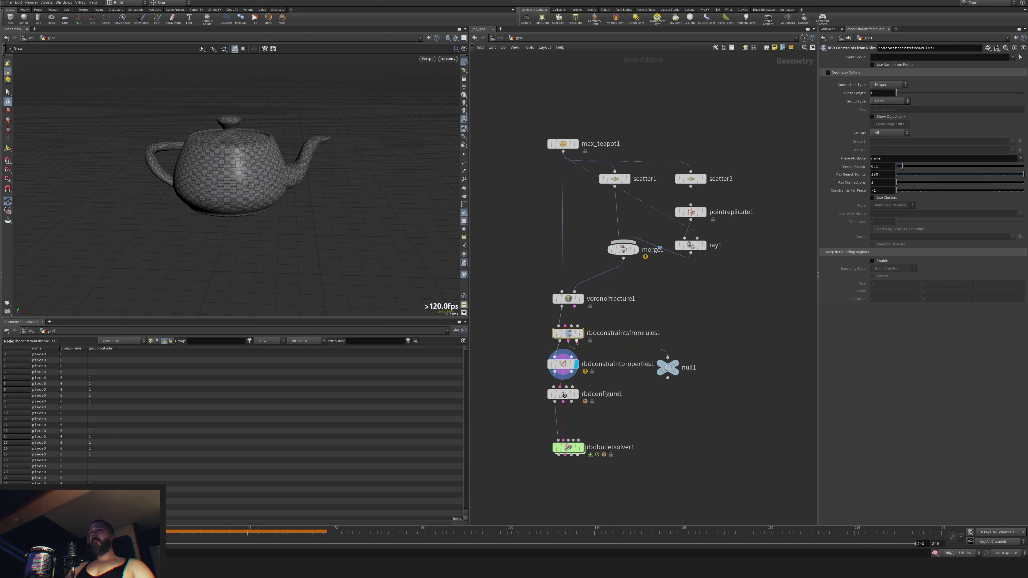
left_click_drag(668, 368, 738, 364)
Wire the Constraint Geometry output of RBD Constraints from Rules into the constraint input of RBD Constraint Properties.
left_click(569, 342)
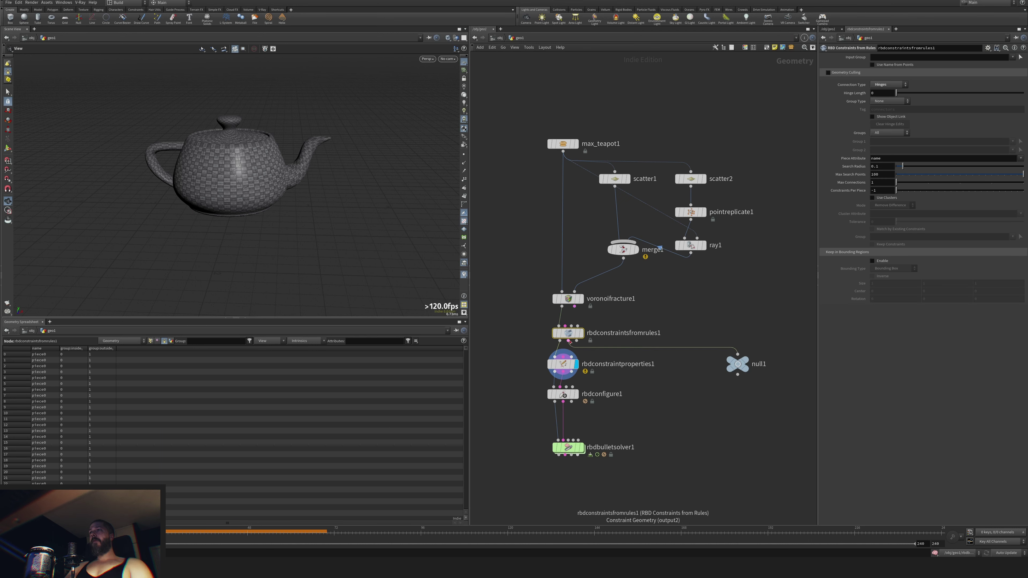
left_click(564, 358)
left_click_drag(568, 447, 569, 451)
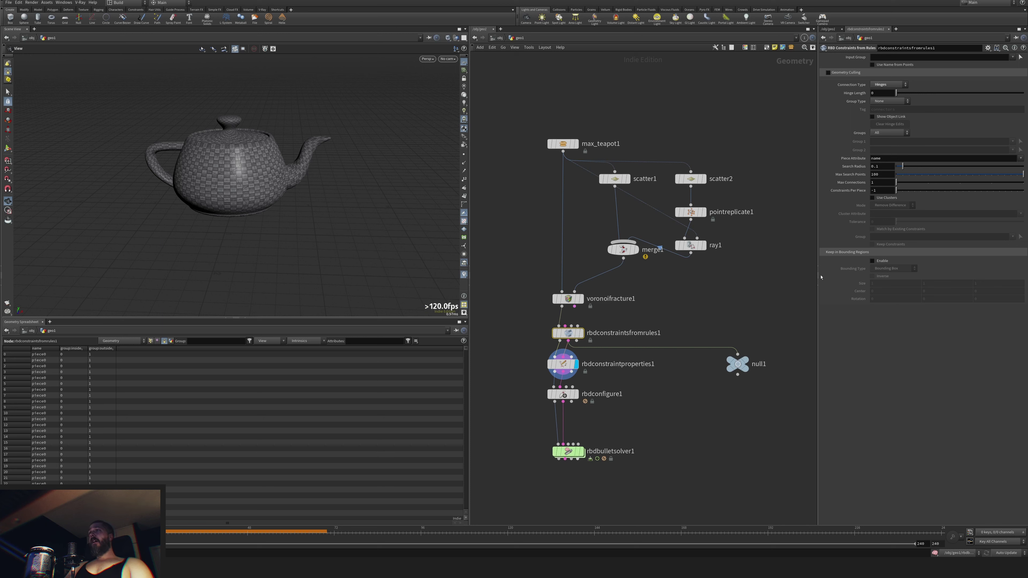
Set Constraints Per Piece to 4 on the RBD Constraints from Rules node.
double_click(883, 191)
type("4")
key("Return")
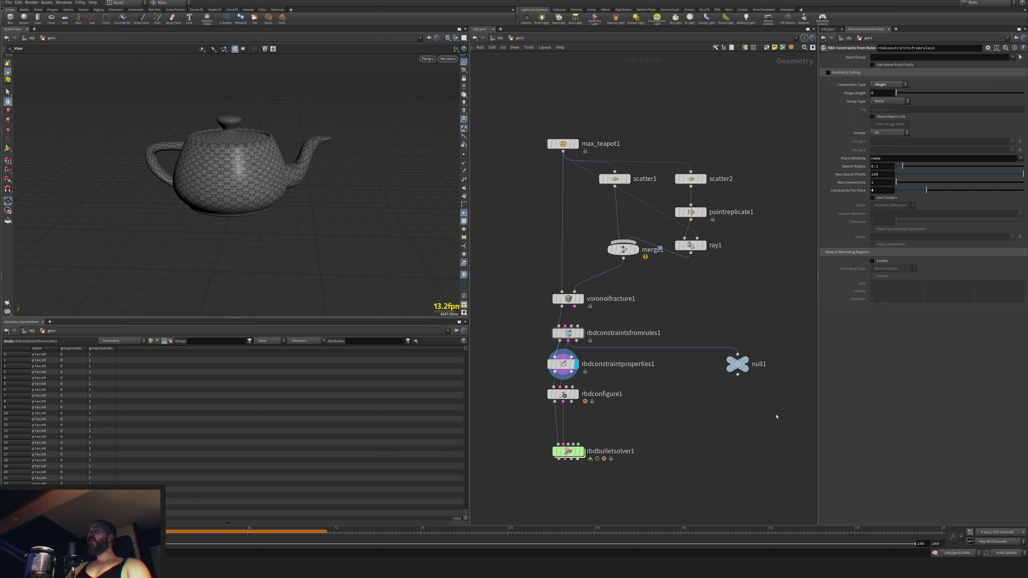
Change the Constraint Type on the RBD Constraint Properties node to Hard.
left_click(564, 364)
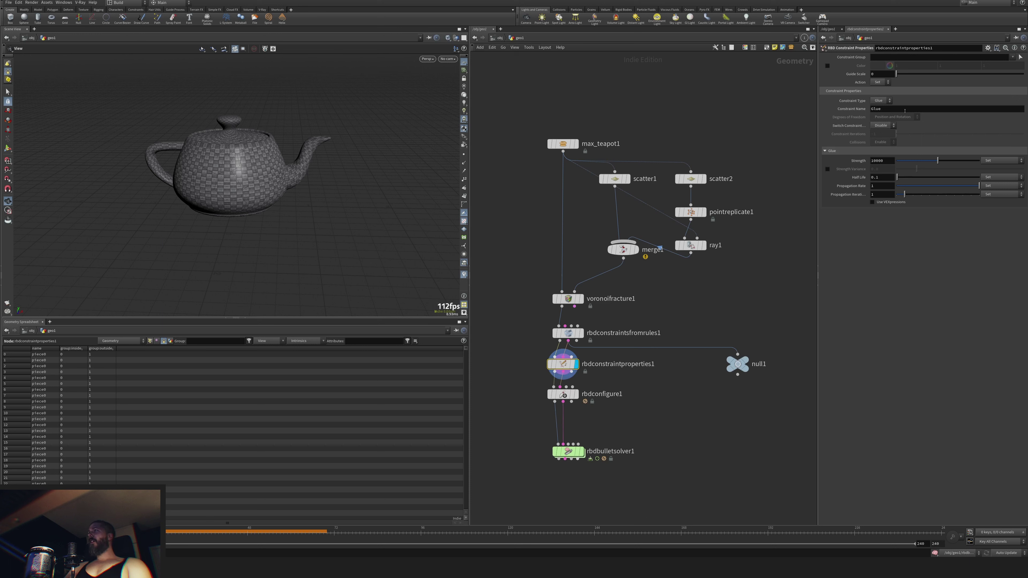
left_click(875, 101)
left_click(883, 116)
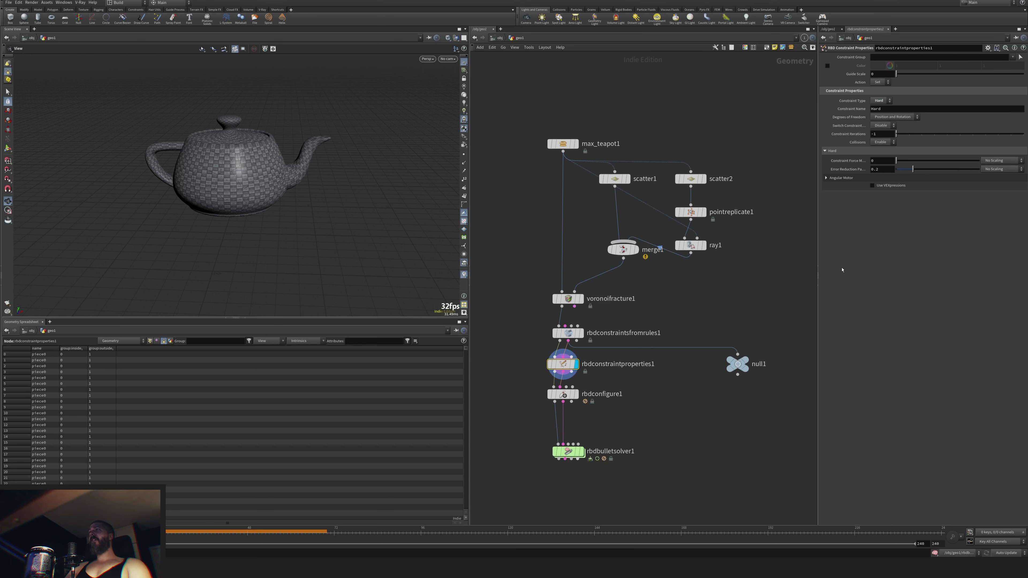
Display the RBD Bullet Solver and add uv to the Transfer Attributes of the RBD Configure node.
left_click(582, 451)
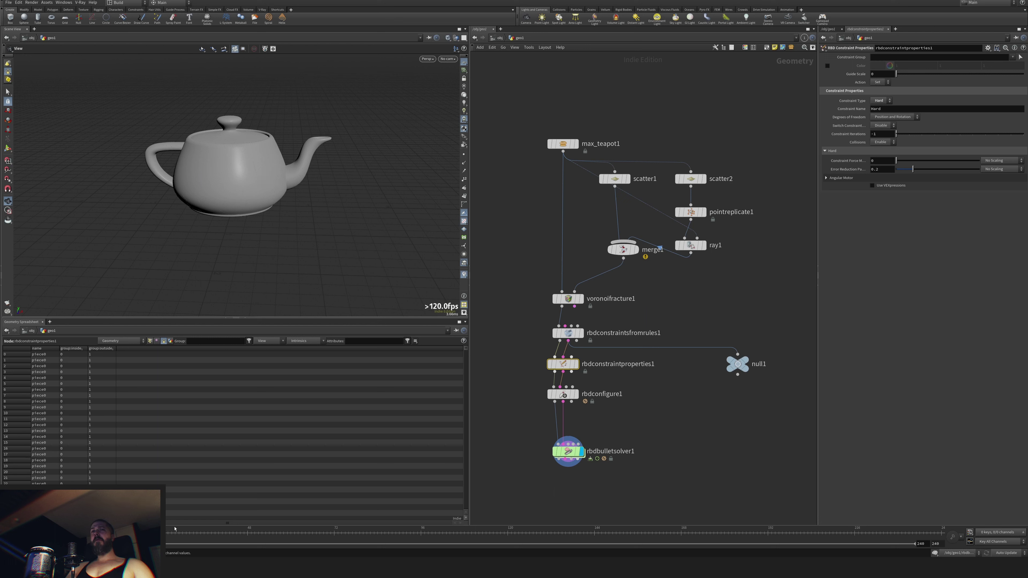
left_click(566, 387)
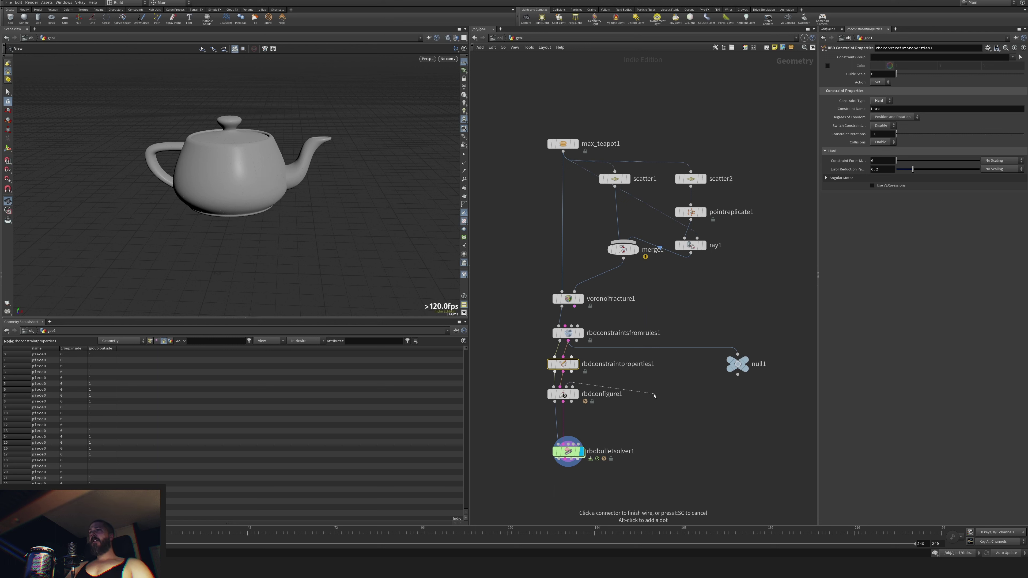
left_click(563, 396)
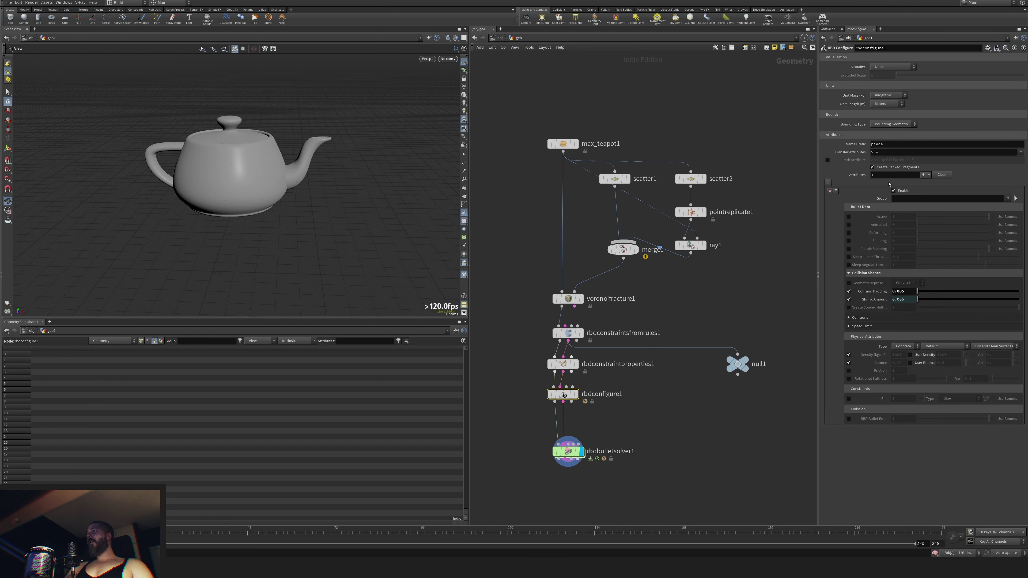
left_click(1021, 152)
left_click(1016, 174)
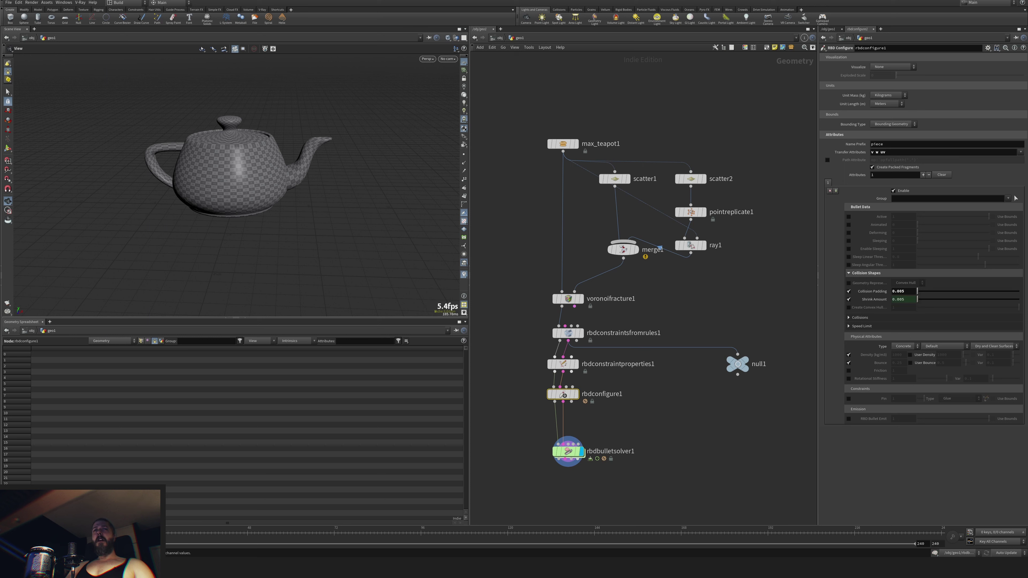
Replace the constraint name with Hard in the RBD Bullet Solver's break threshold settings.
left_click_drag(622, 442, 510, 472)
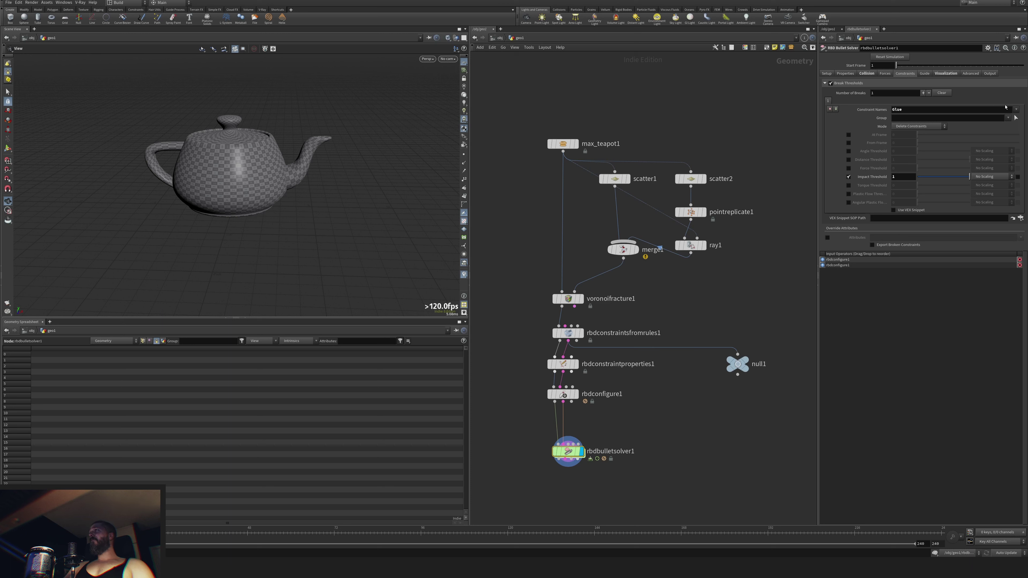
left_click(1017, 109)
left_click(1017, 118)
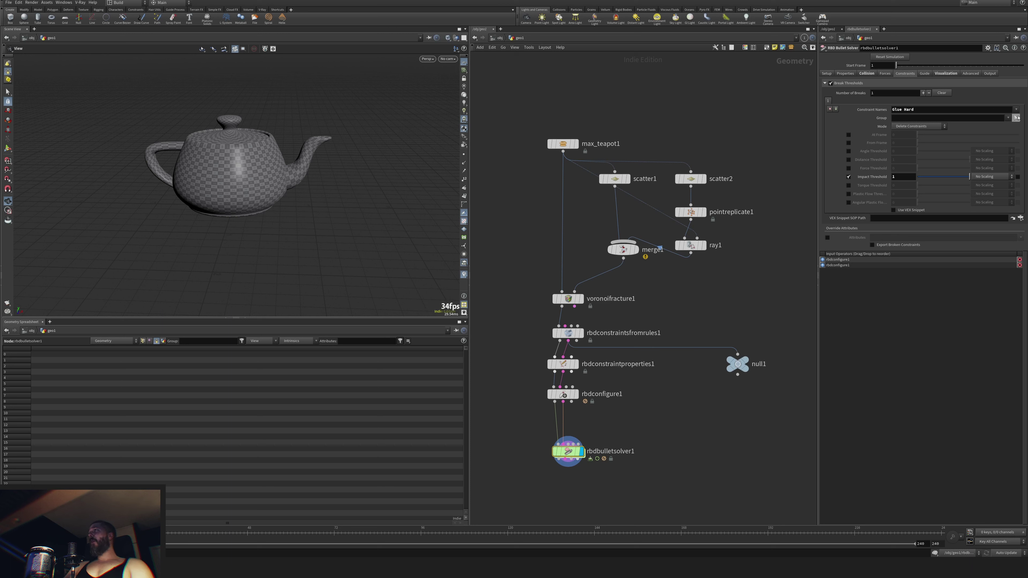
left_click(903, 110)
key("BackSpace")
key("BackSpace")
key("BackSpace")
key("BackSpace")
key("BackSpace")
Disable the solver's Impact Threshold, enable Angle Threshold at 0.01, and rewind the simulation to the first frame.
left_click(849, 177)
left_click(849, 151)
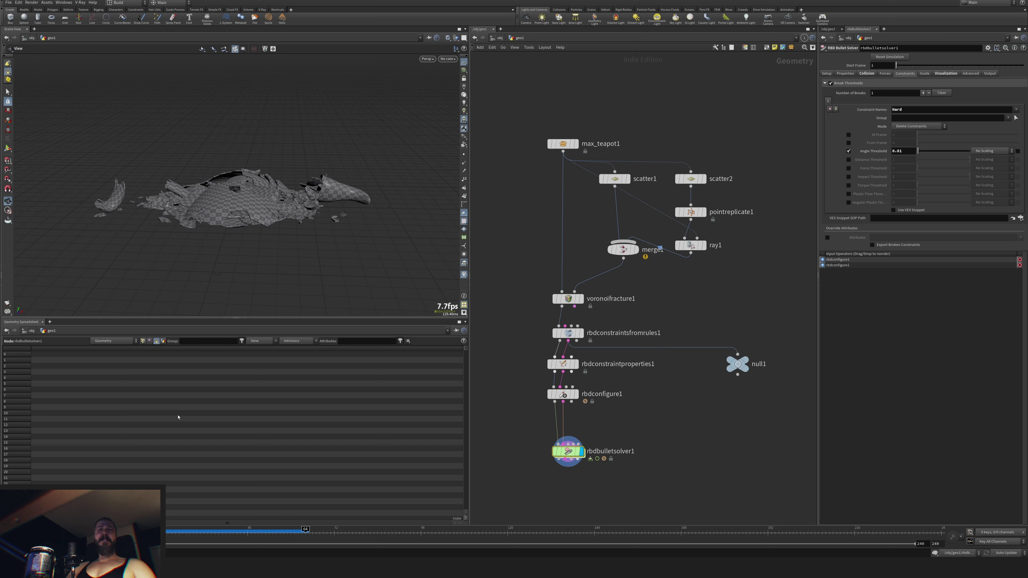
key("ctrl+Up")
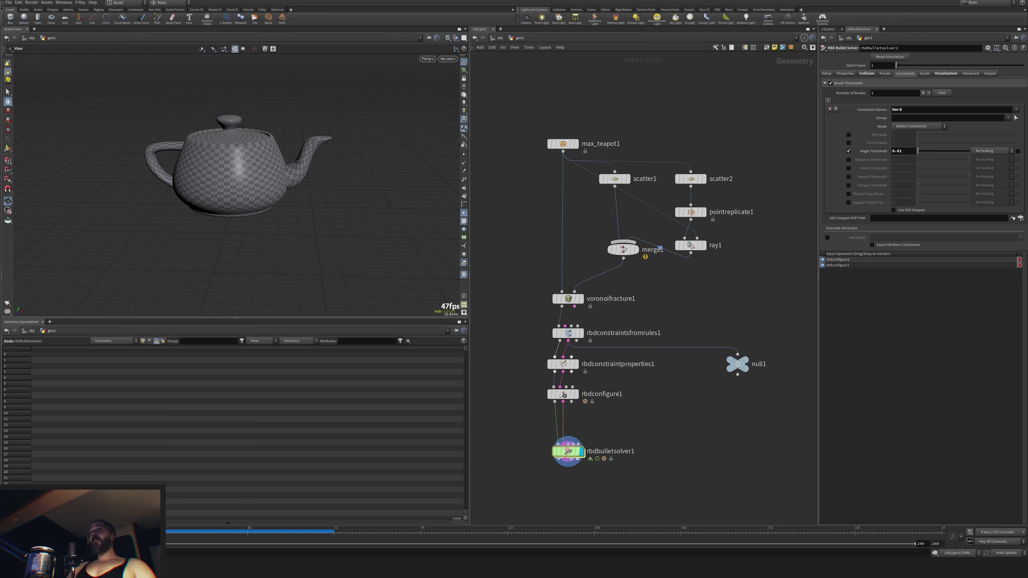
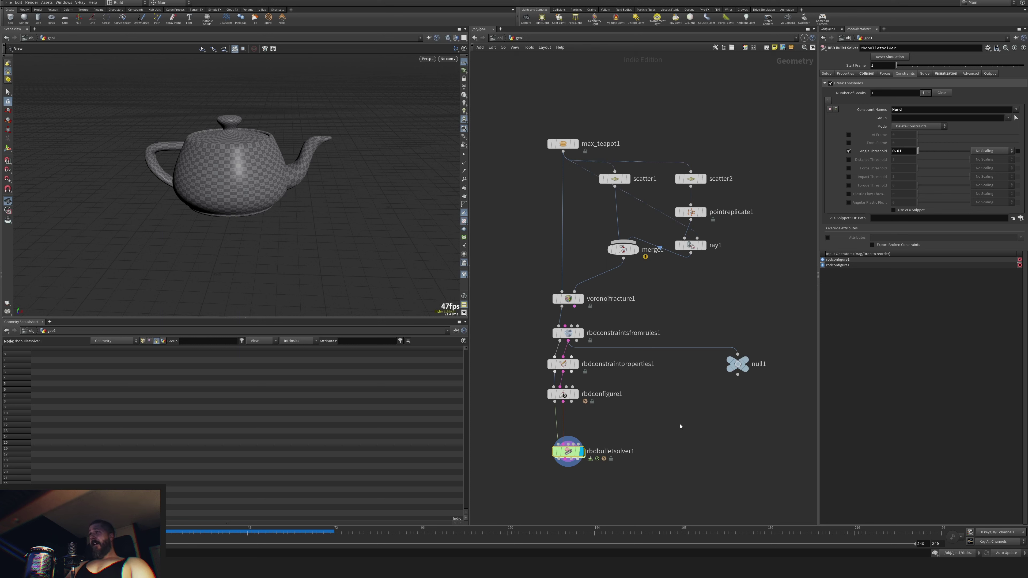
Move the teapot, scatter and fracture nodes away from the RBD chain, leaving Voronoi Fracture disconnected from it and displayed.
middle_click_drag(693, 415, 688, 412)
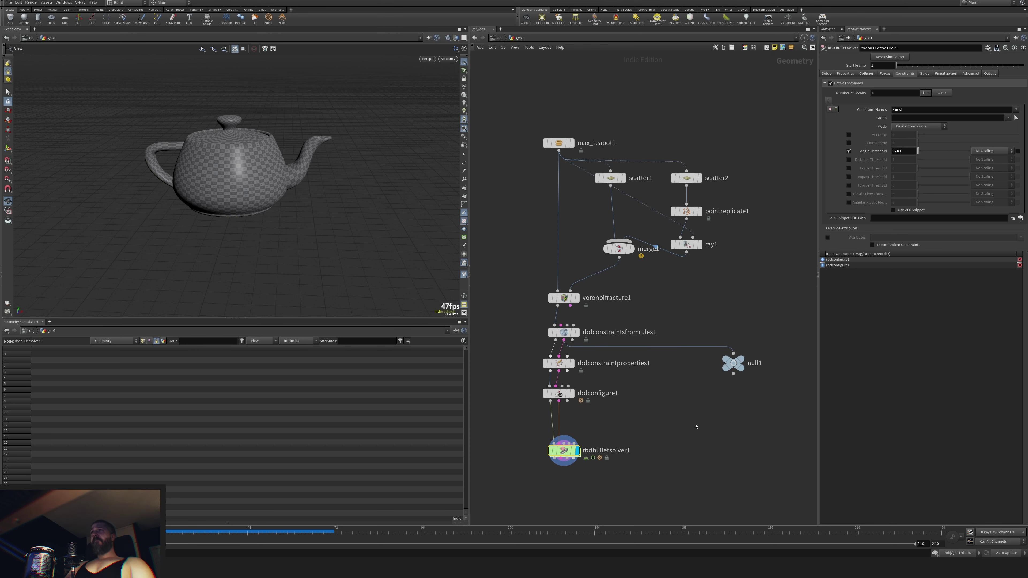
scroll(684, 415, "down", 4)
scroll(664, 402, "up", 2)
middle_click_drag(633, 404, 633, 404)
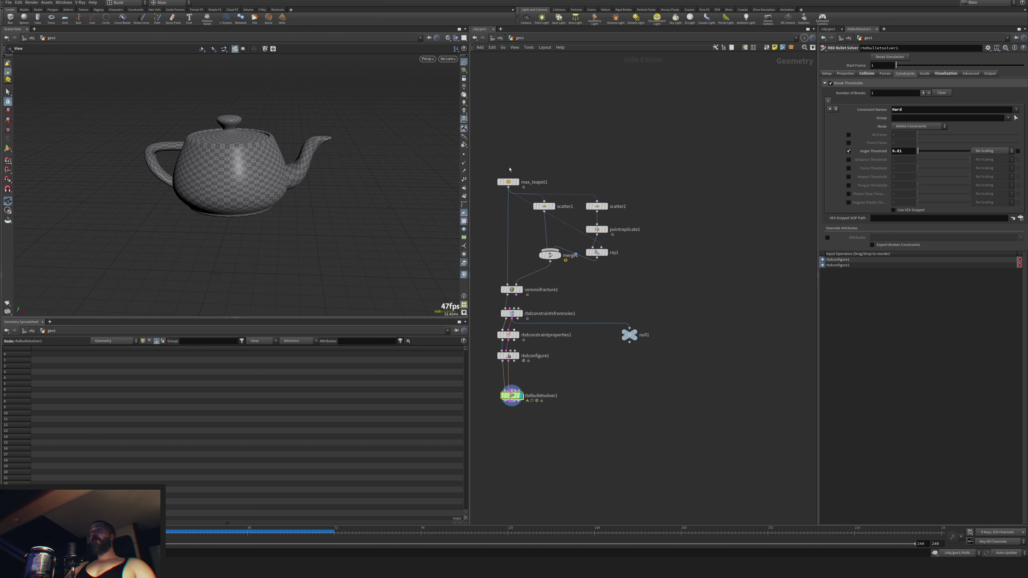
left_click_drag(491, 163, 647, 298)
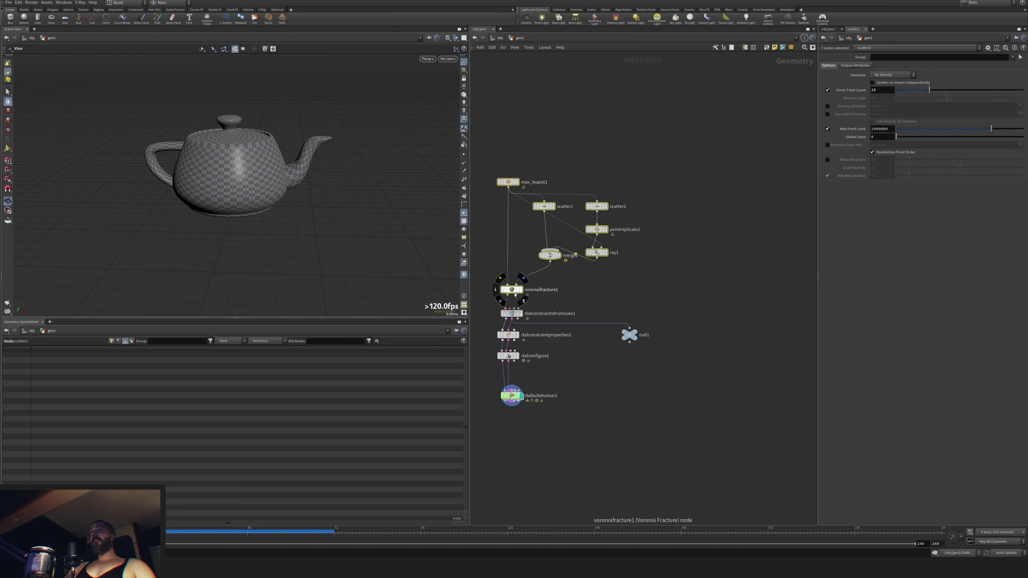
left_click_drag(515, 296, 666, 278)
left_click(686, 340)
middle_click_drag(698, 323, 664, 311)
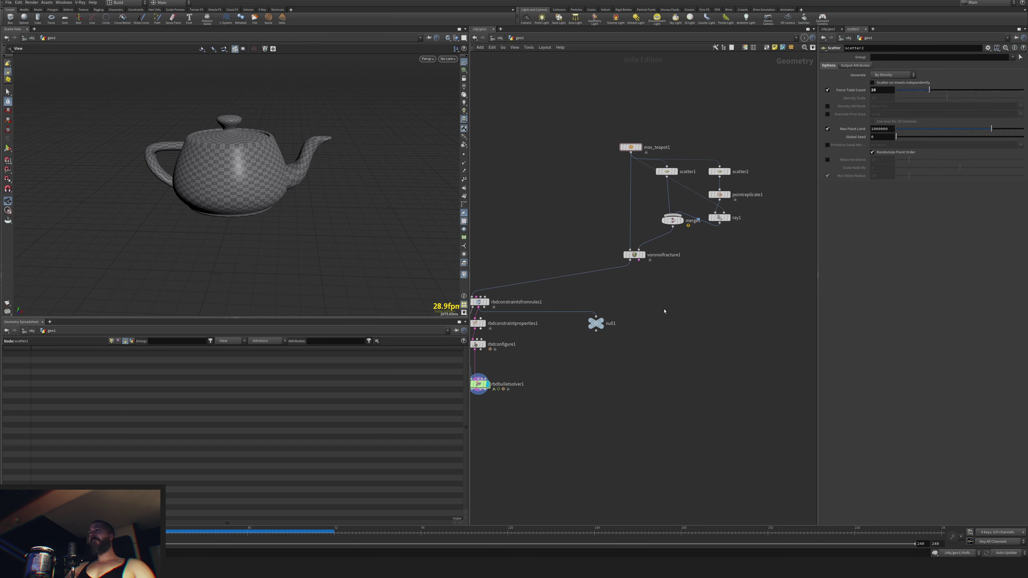
left_click(644, 256)
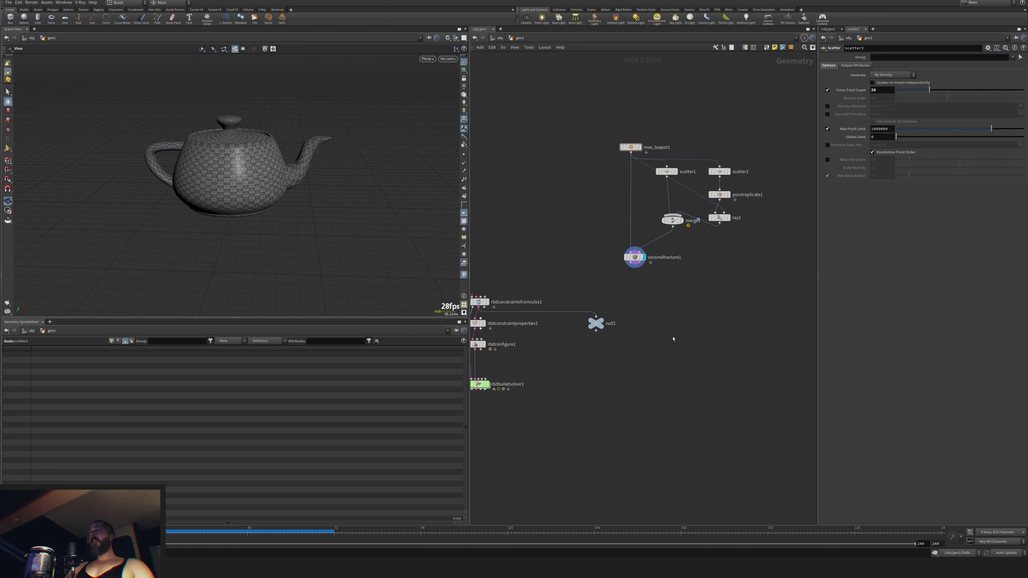
Attach an Assemble node below Voronoi Fracture, display it, and enable Create Packed Primitives.
middle_click_drag(667, 314, 661, 312)
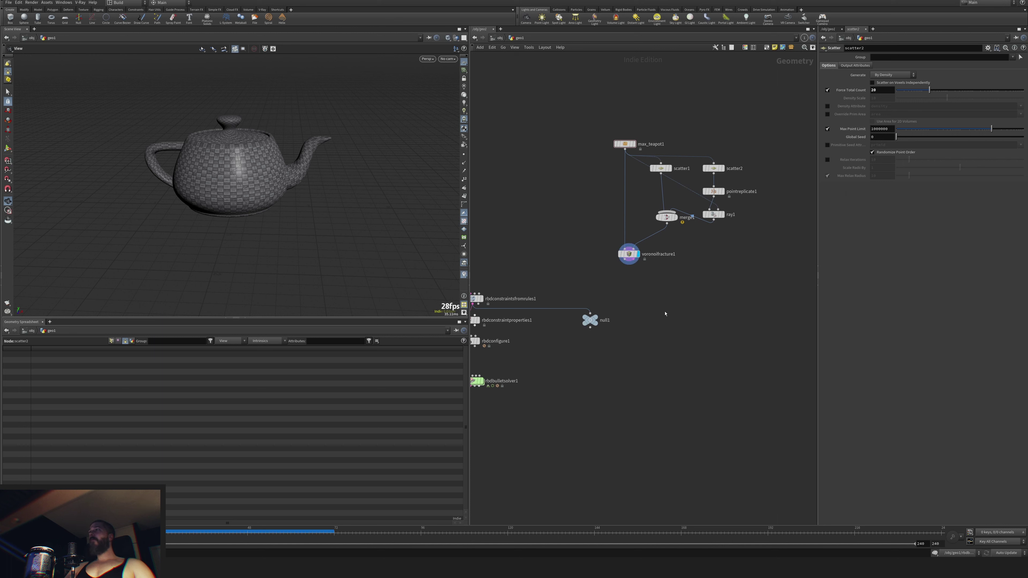
key("Tab")
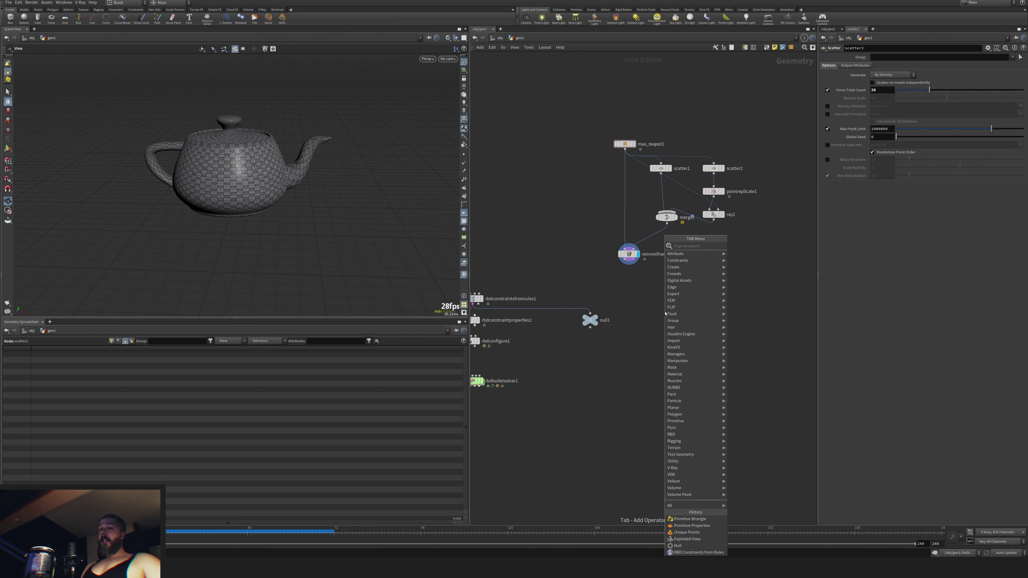
type("ass")
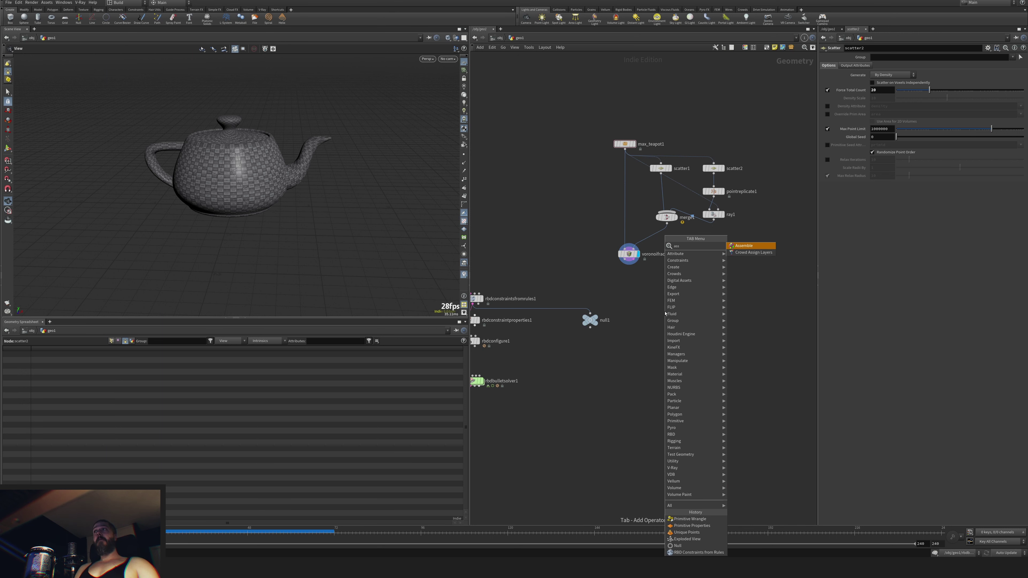
key("Return")
left_click(621, 300)
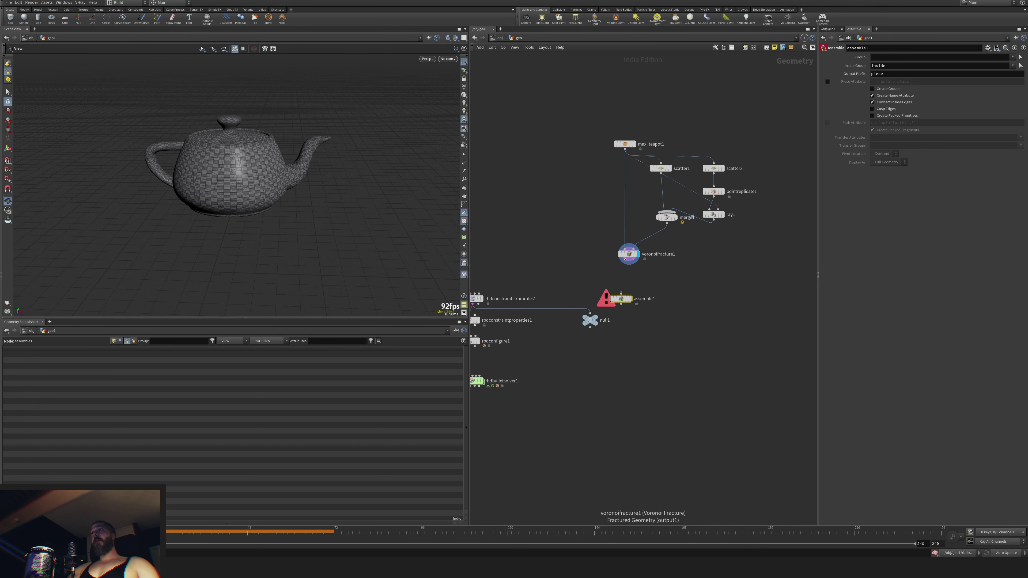
mouse_move(625, 259)
left_mouse_down()
mouse_move(621, 295)
mouse_move(630, 305)
left_mouse_up()
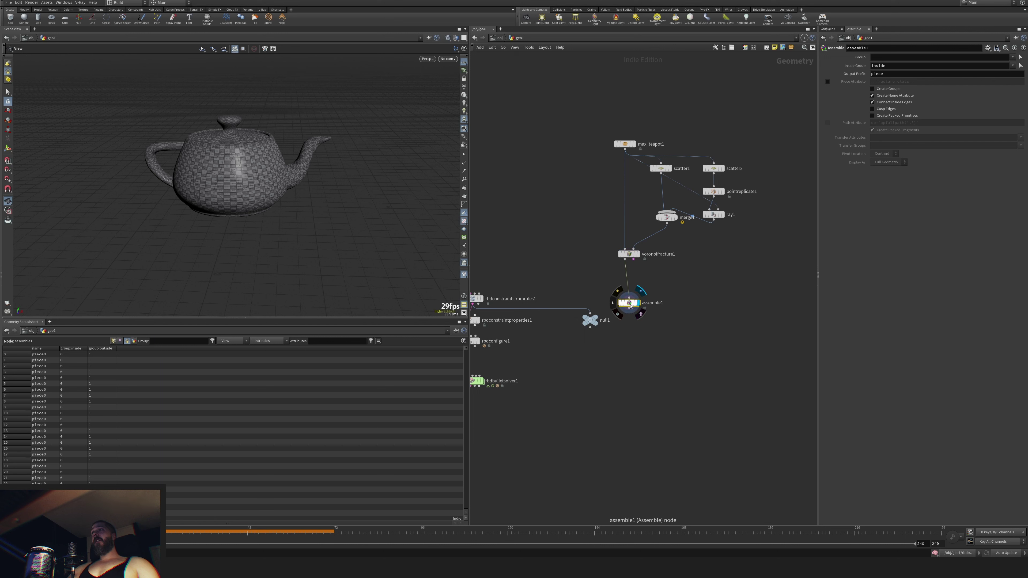
left_click(883, 110)
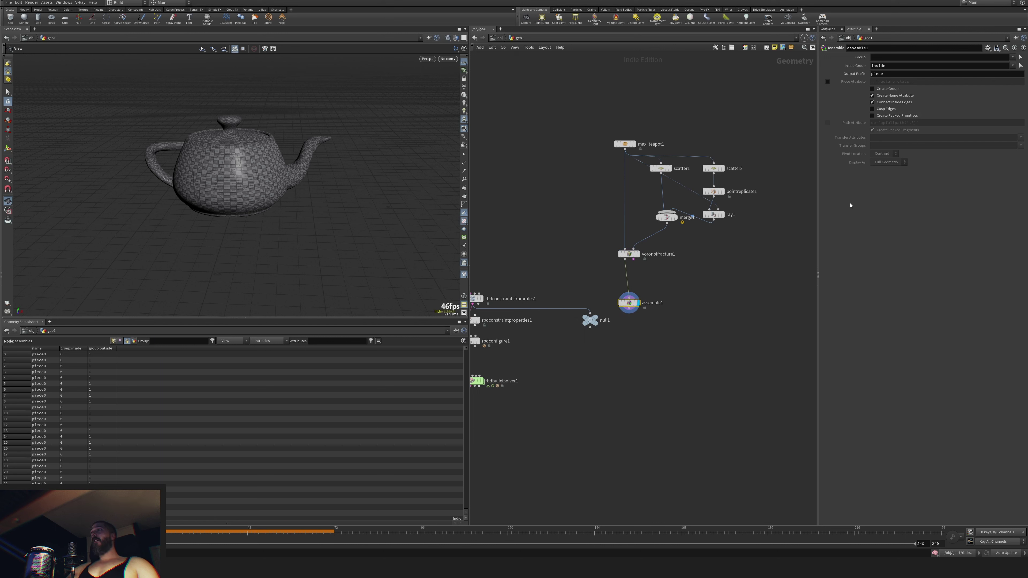
left_click(889, 115)
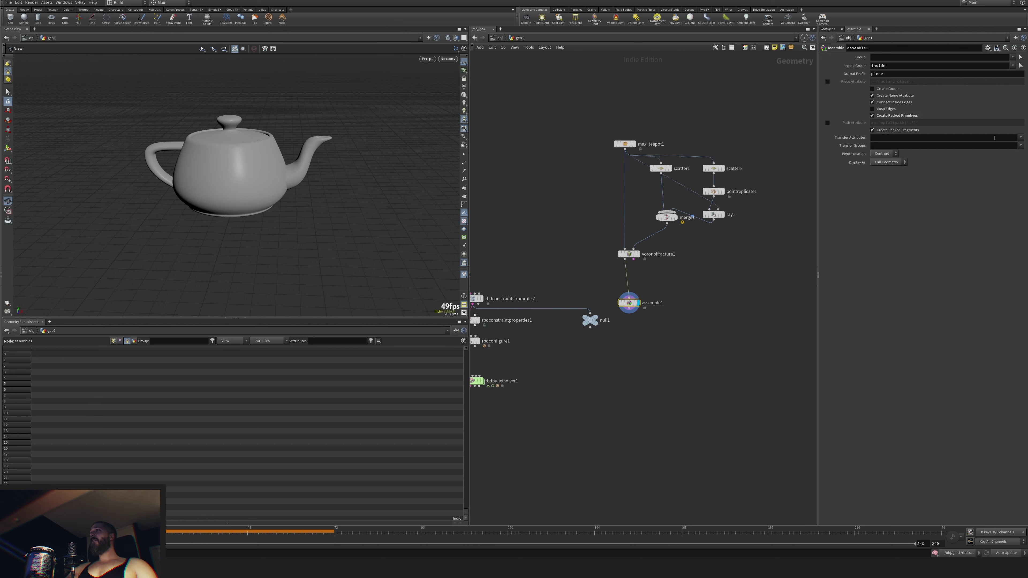
Set the Assemble node to transfer the uv attribute to the packed pieces.
left_click(1021, 137)
left_click(1015, 165)
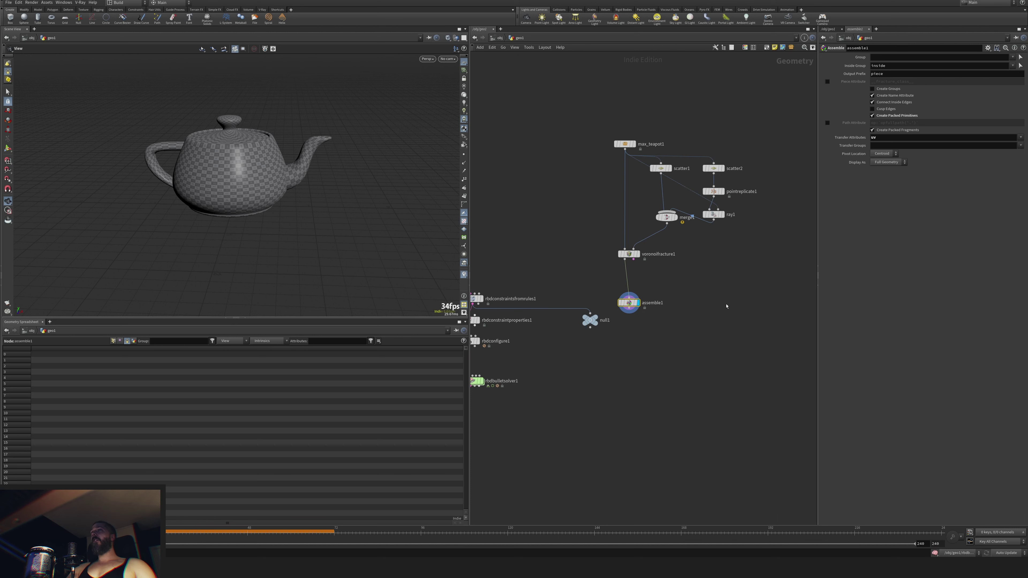
scroll(372, 248, "up", 4)
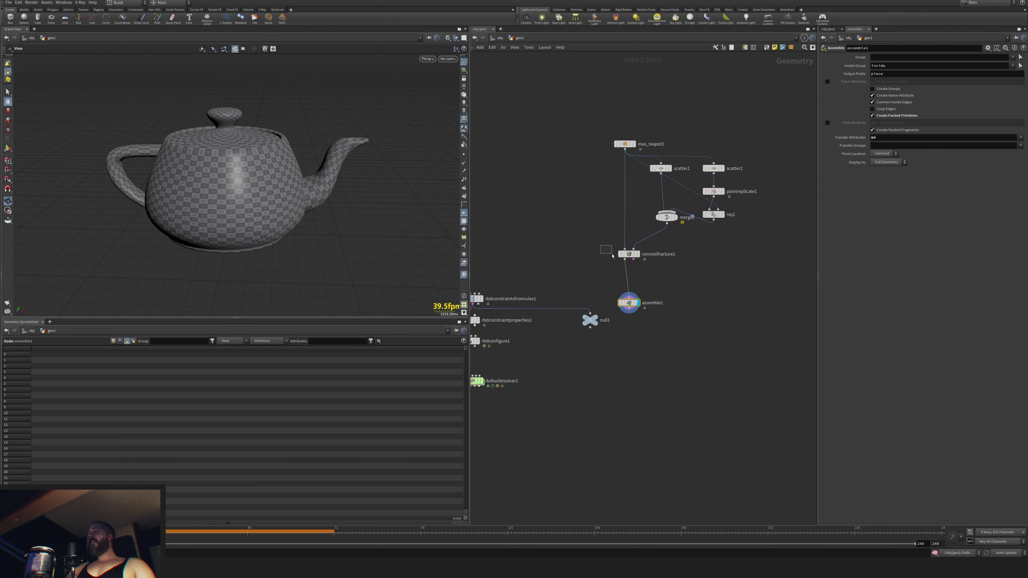
Compare the name attribute on Voronoi Fracture and Assemble, and disable Create Name Attribute on Assemble.
left_click_drag(612, 256, 623, 256)
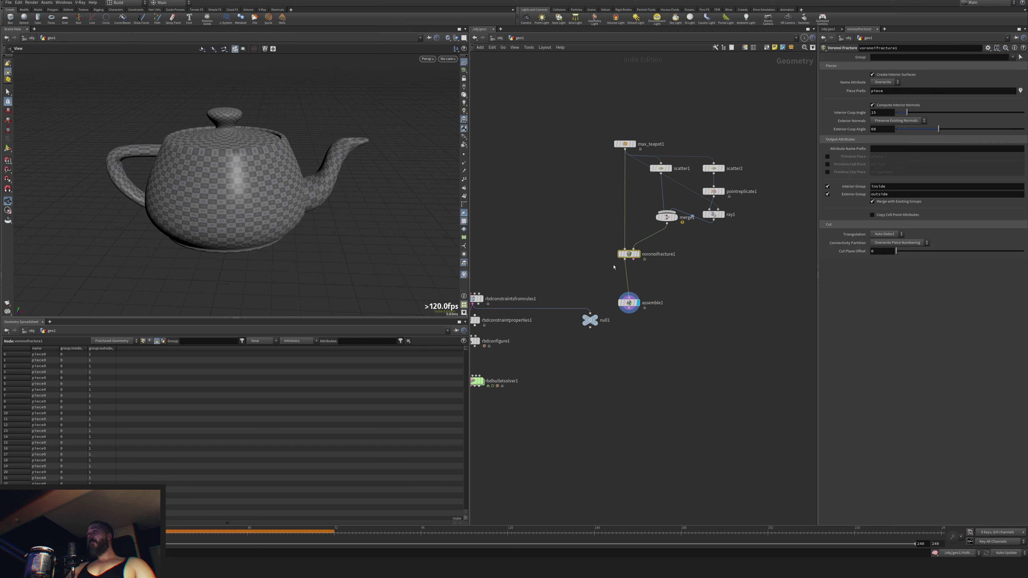
left_click(641, 265)
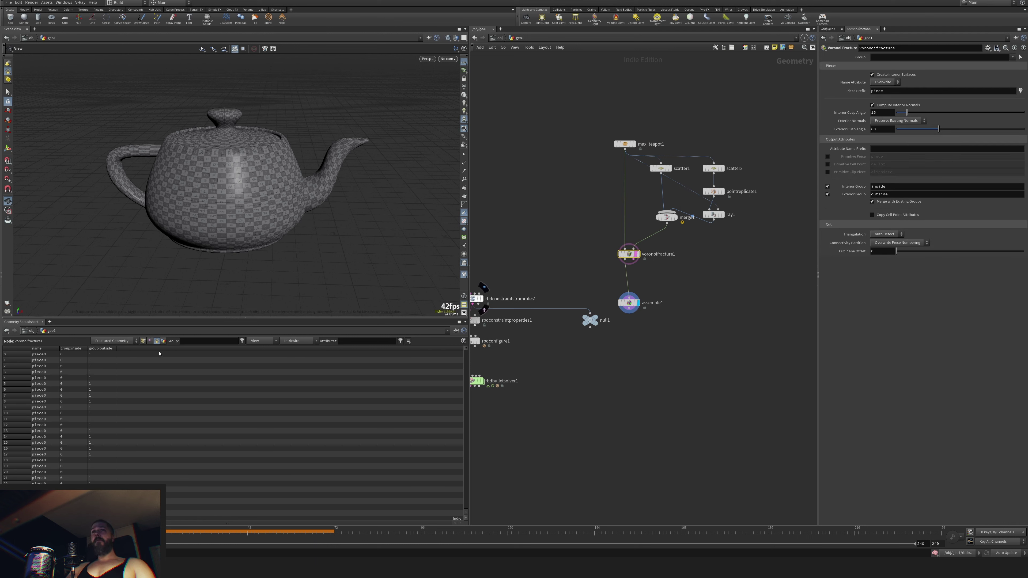
left_click(631, 304)
left_click(114, 341)
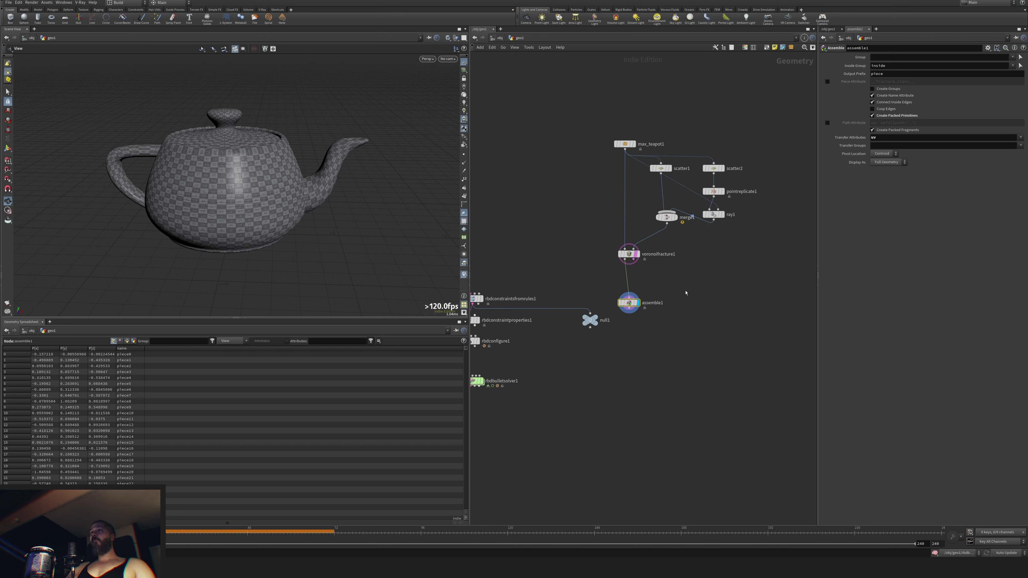
left_click(877, 96)
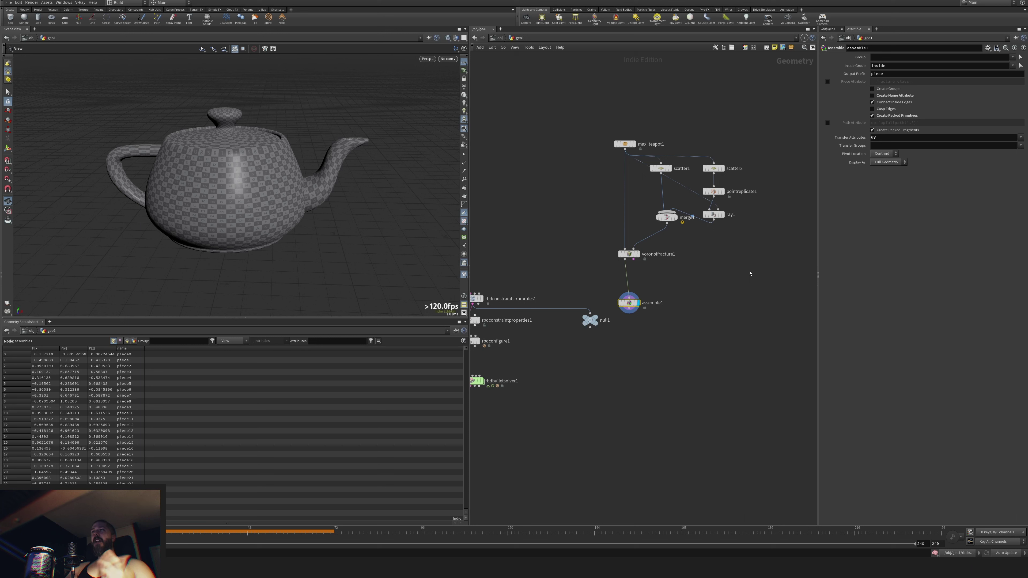
key("l")
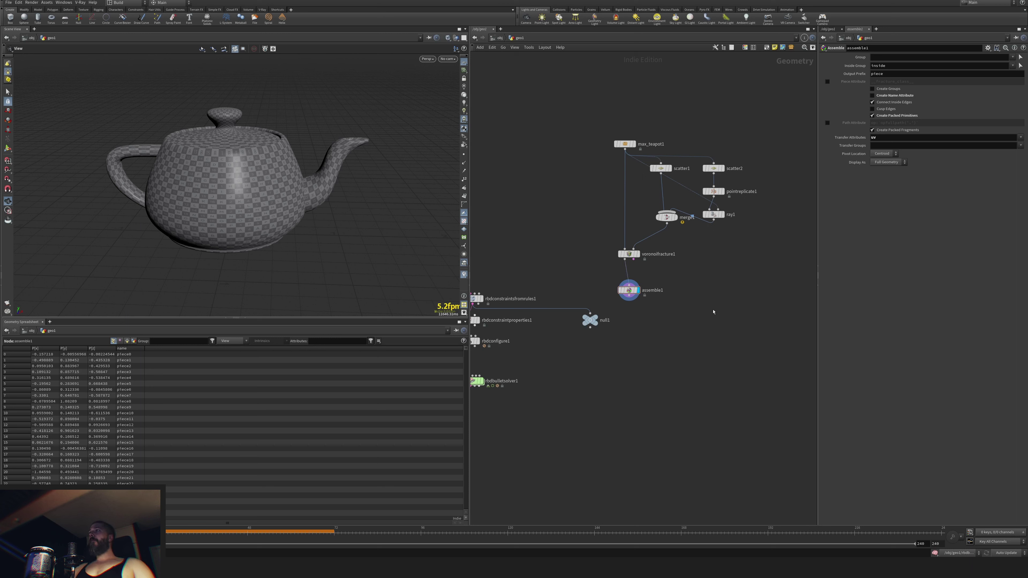
left_click(1021, 138)
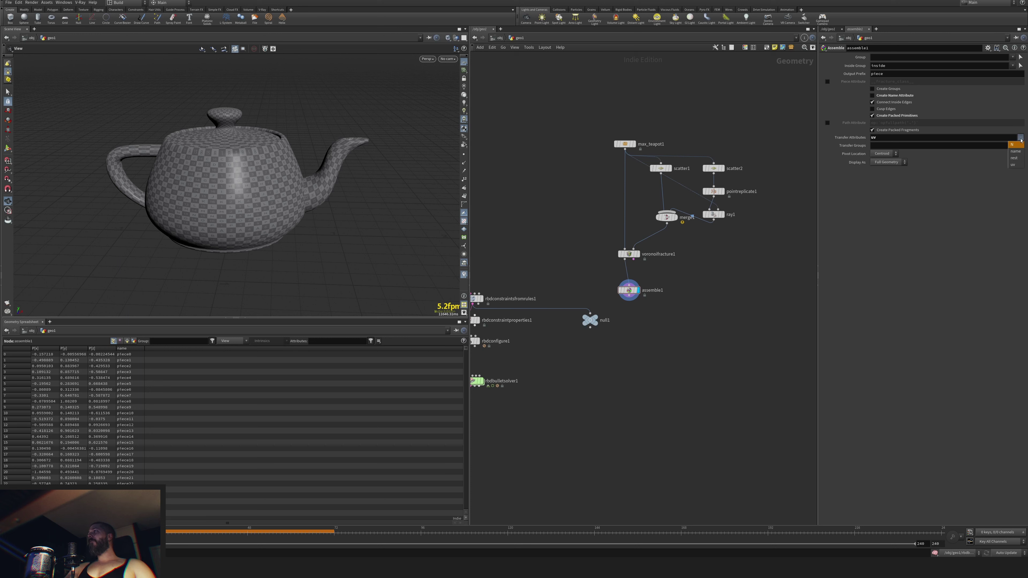
left_click(743, 343)
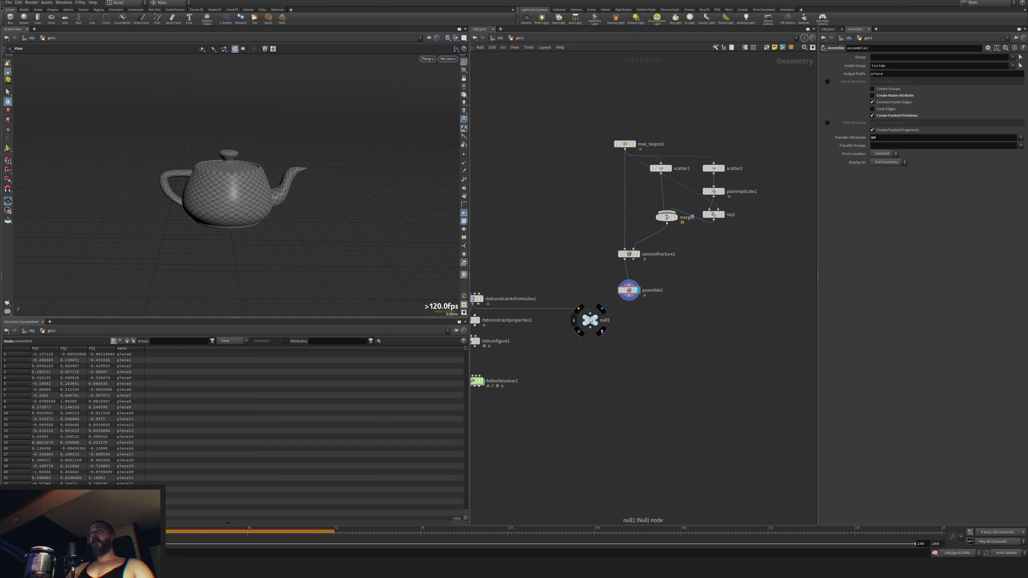
Move the existing null aside and add a DOP Network below Assemble, wired to its output.
left_click_drag(591, 320, 563, 324)
key("Tab")
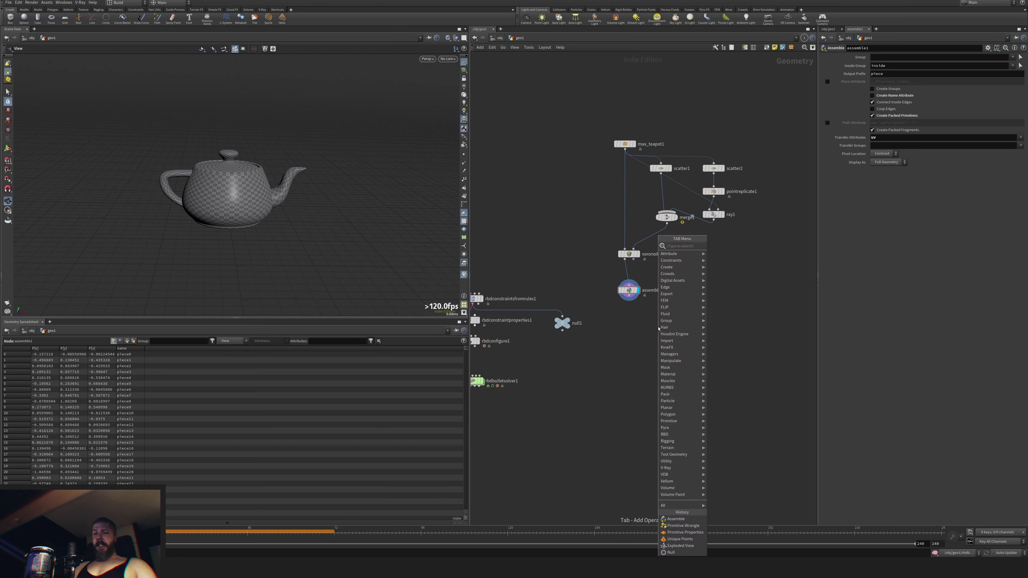
type("dopne")
key("Return")
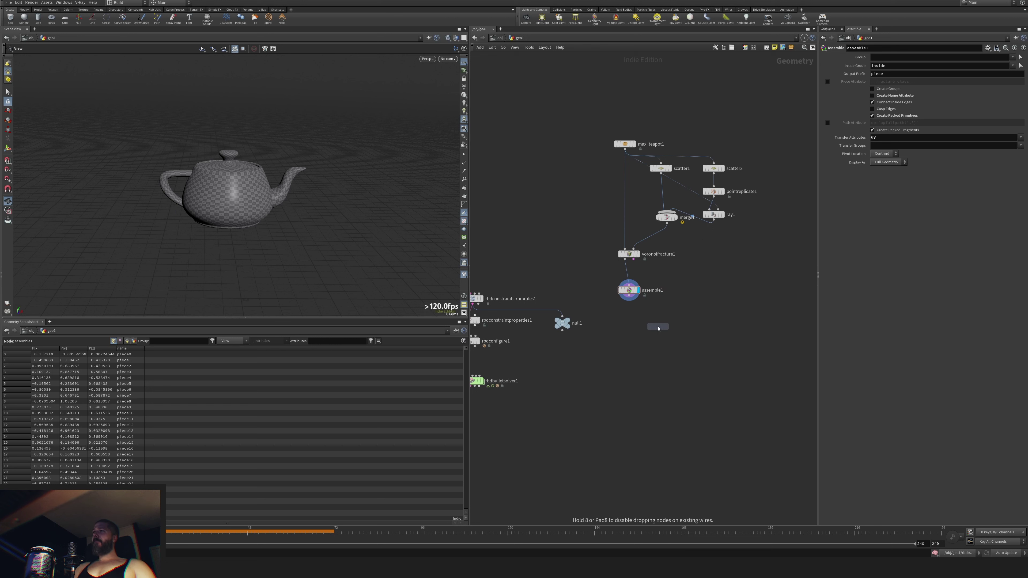
left_click(635, 338)
left_click_drag(631, 299, 633, 336)
Attach a Null to Assemble, detach the DOP Network from it, and align the Null with the fracture chain.
key("Tab")
type("null")
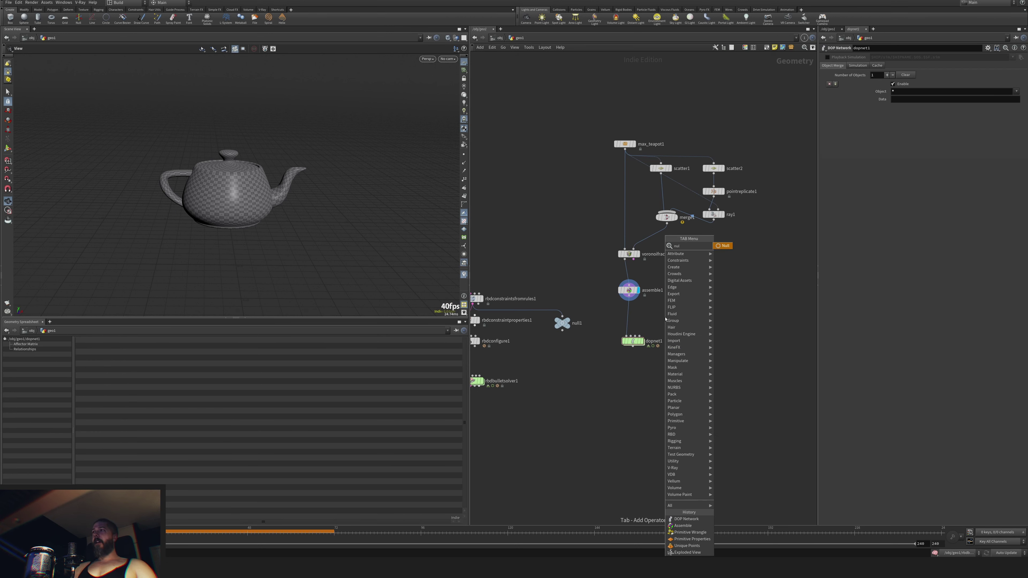
key("Return")
left_click(655, 314)
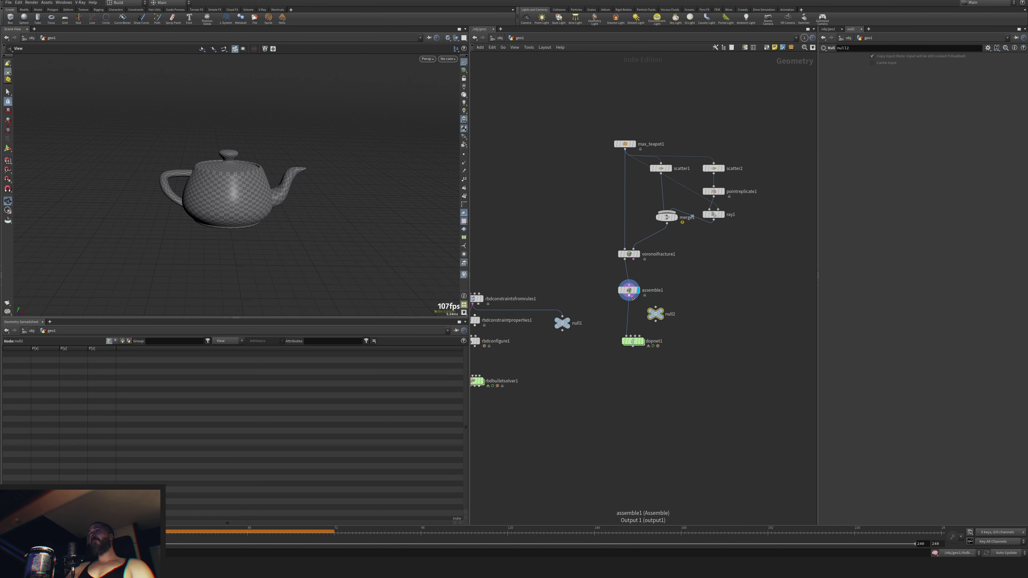
left_click_drag(633, 342, 633, 365)
left_click_drag(609, 242, 653, 324)
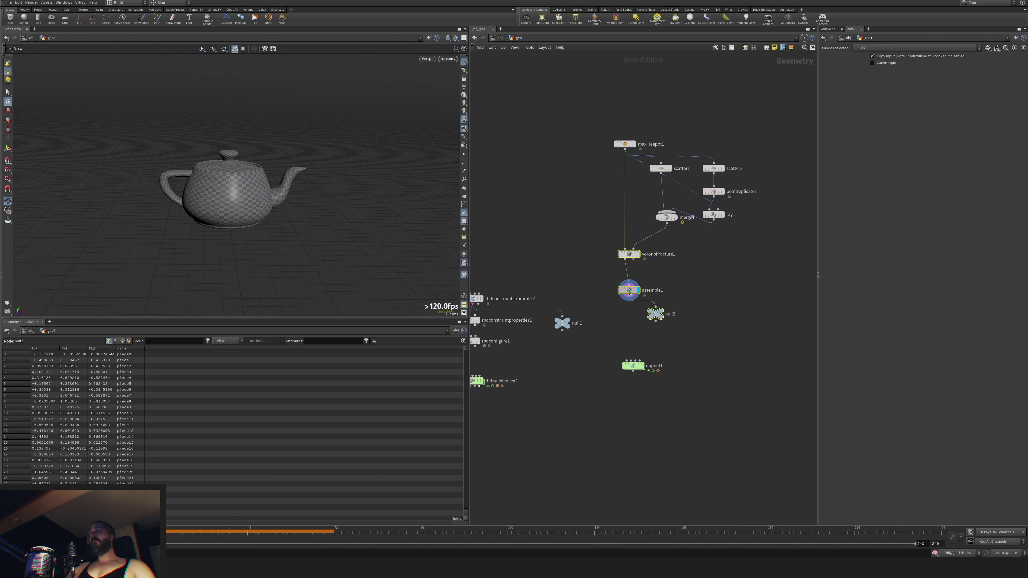
key("l")
Rename the Null below Assemble as OUT_FRAGS.
left_click(629, 314)
double_click(645, 315)
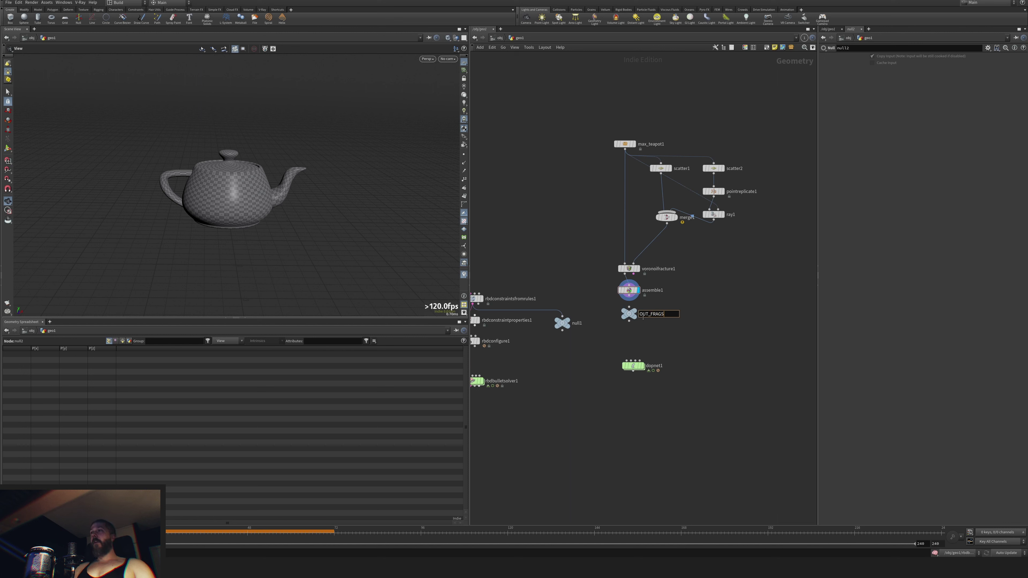
type("OUT_FRAGS")
key("Return")
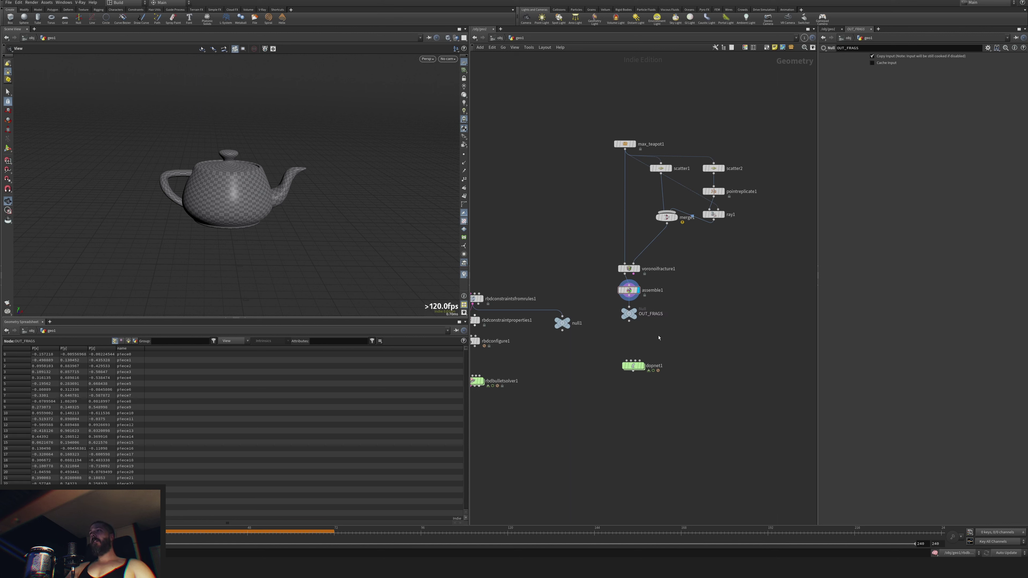
Duplicate the OUT_FRAGS null beside it, rename the copy OUT_CONSTRAINTS, and disconnect it from Assemble.
left_click_drag(629, 313, 705, 327, "alt")
double_click(728, 326)
type("O")
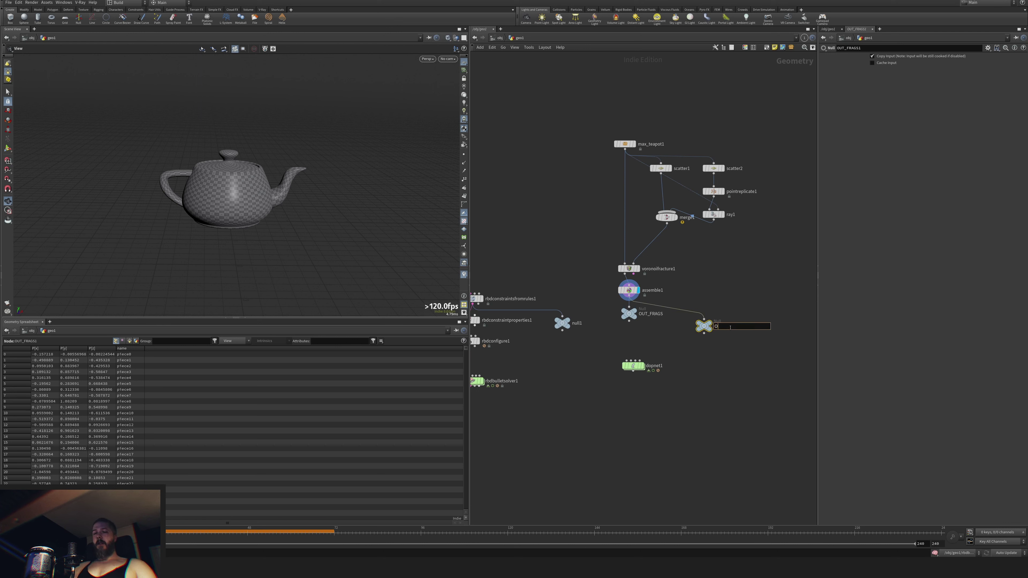
type("UT_CONSTRAINTS")
key("Return")
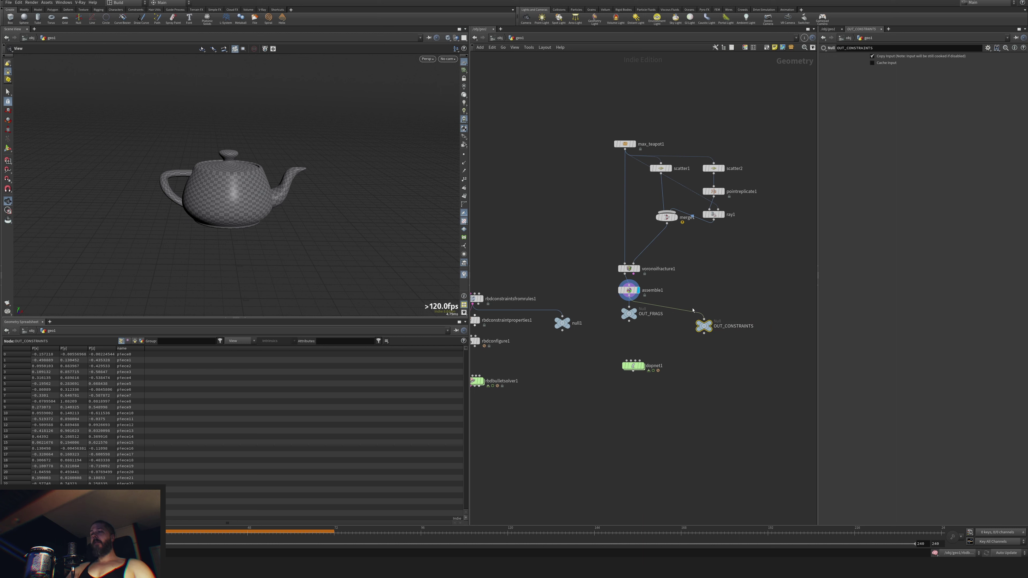
key("y")
left_click_drag(702, 295, 713, 323)
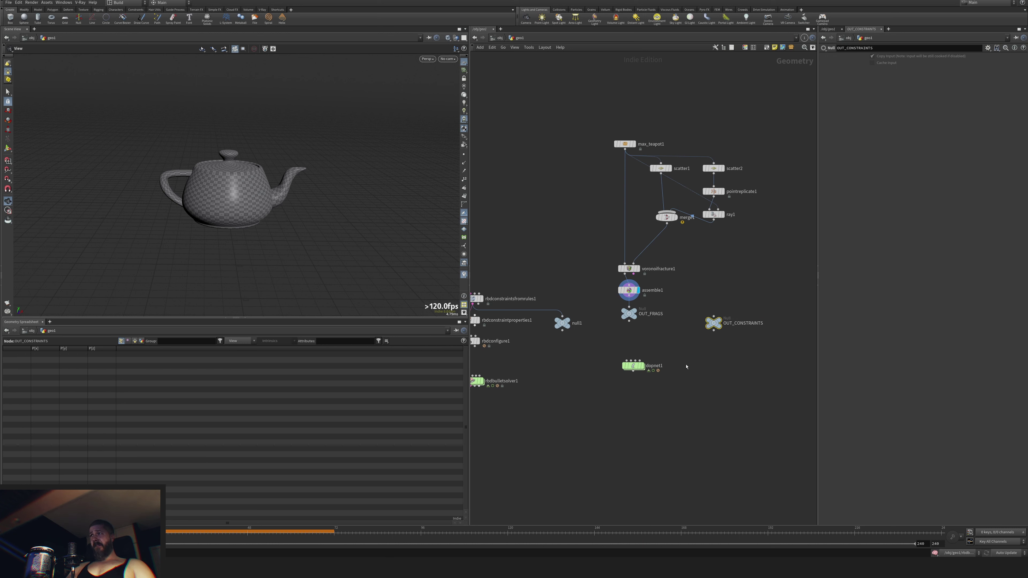
Go inside the DOP Network and add an RBD Packed Object.
left_click_drag(637, 366, 637, 374)
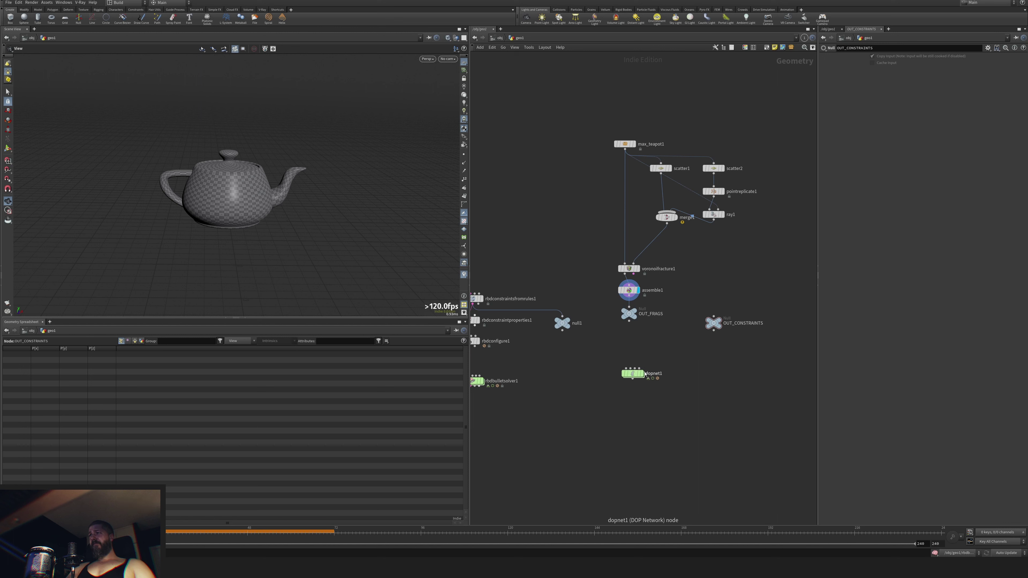
left_click(642, 374)
double_click(638, 375)
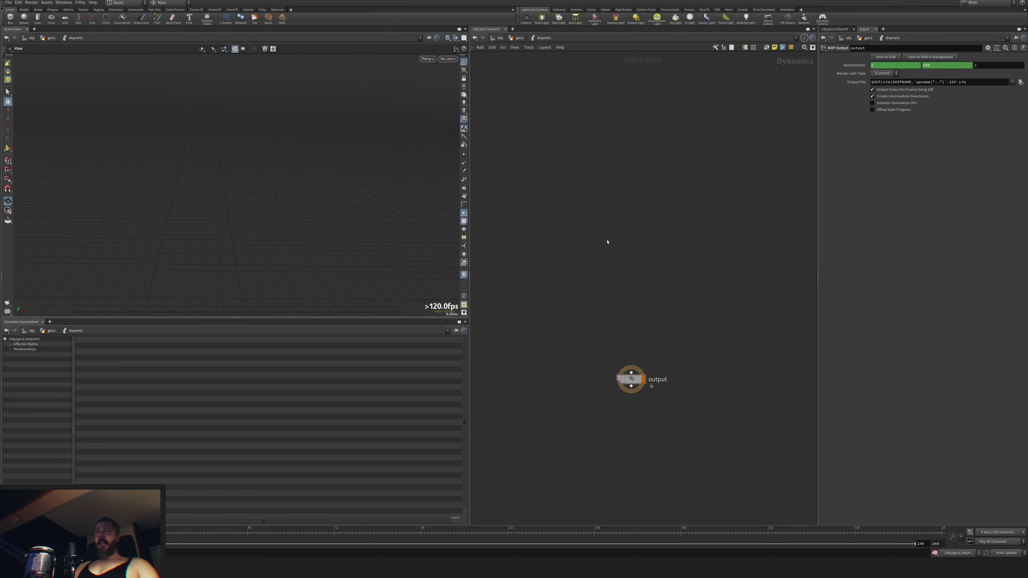
key("Tab")
type("pack")
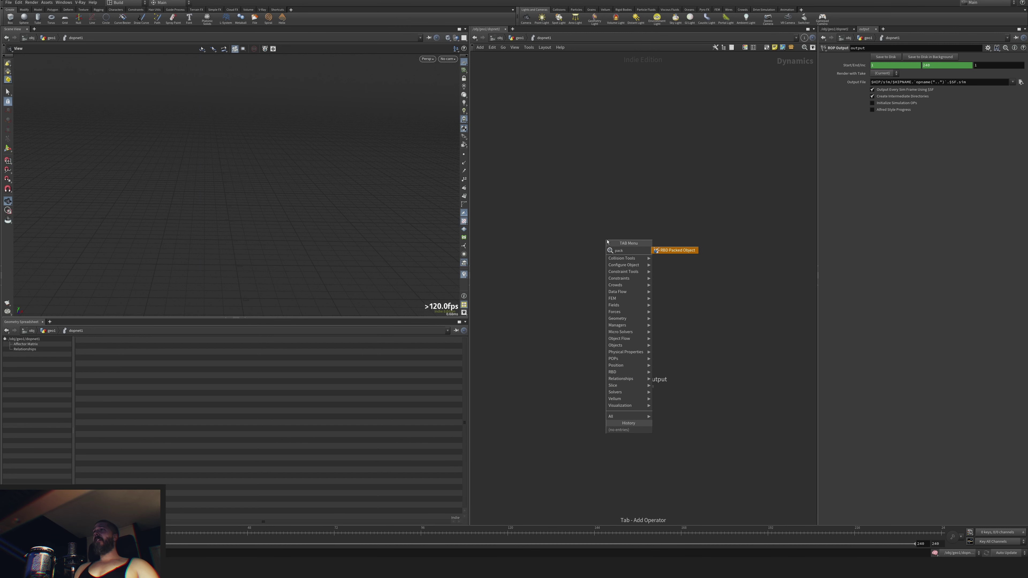
key("Return")
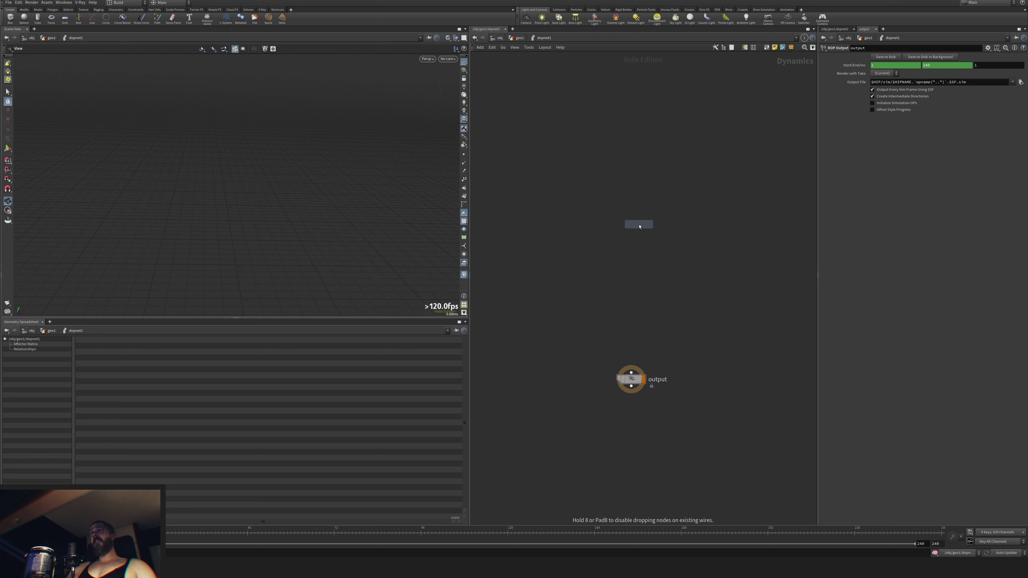
left_click(640, 226)
Append a Rigid Body Solver and a Merge below the RBD Packed Object.
key("Tab")
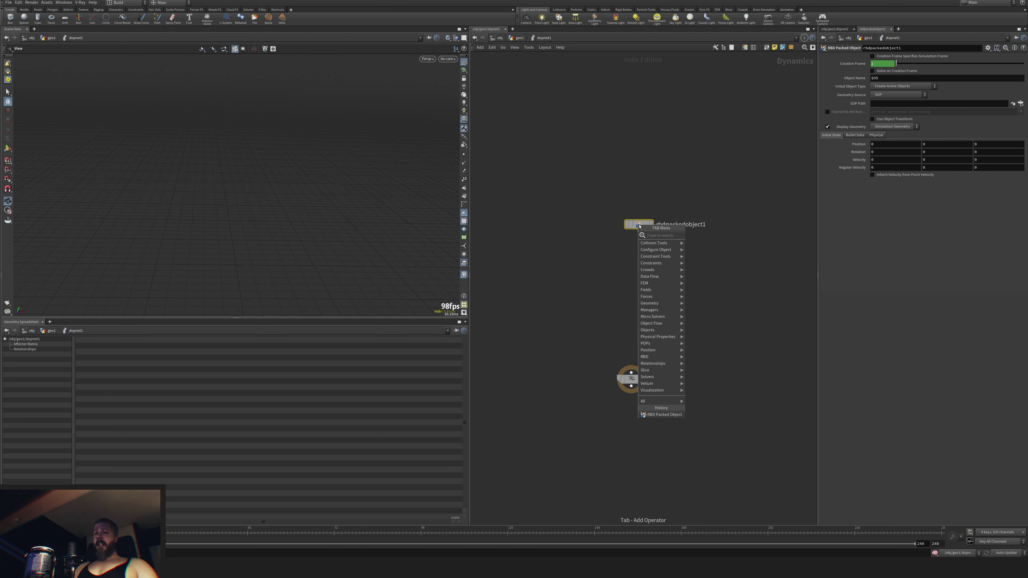
type("rigi")
key("Return")
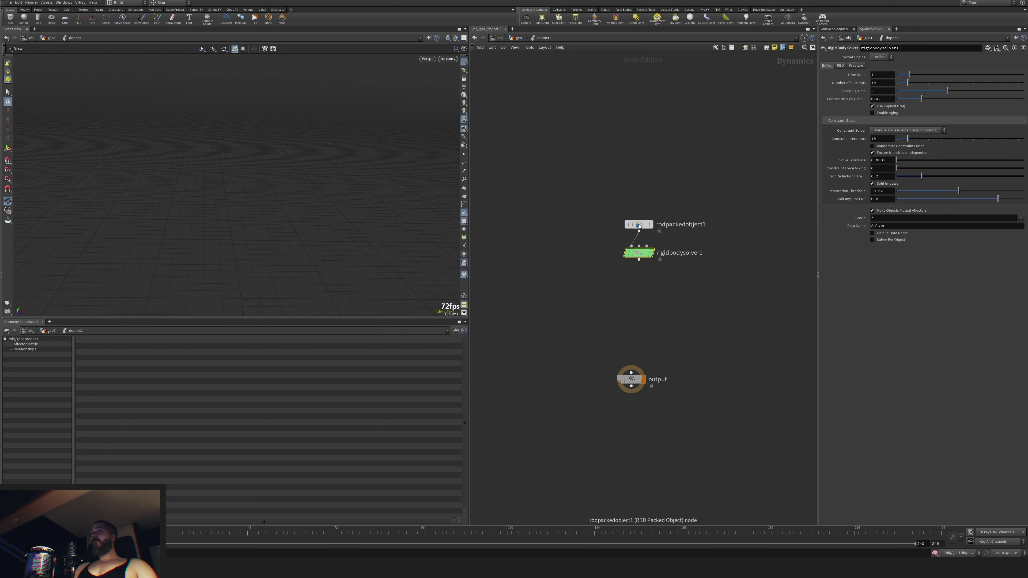
key("Tab")
type("mer")
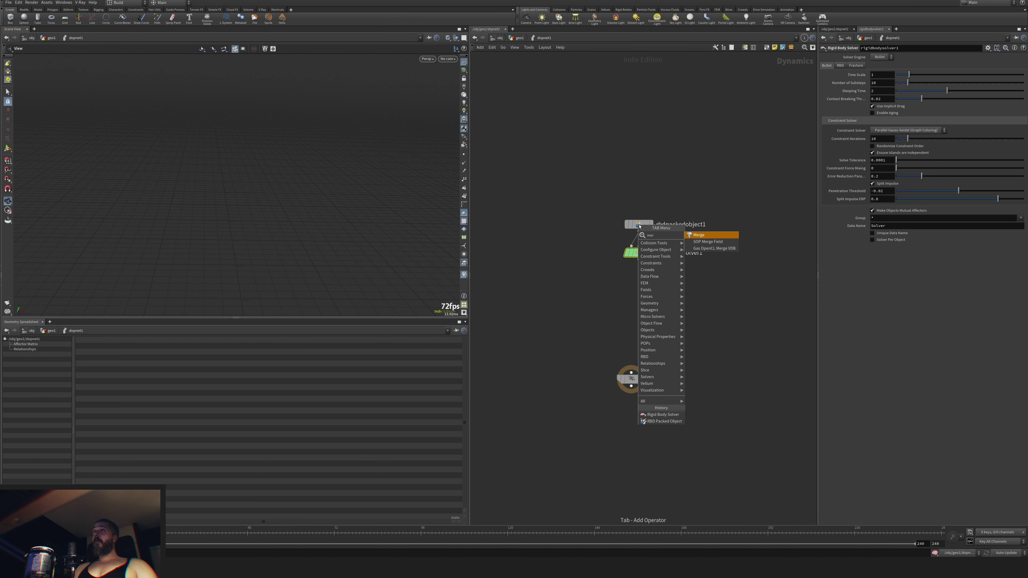
key("Return")
Append a Gravity Force below the Merge.
key("Tab")
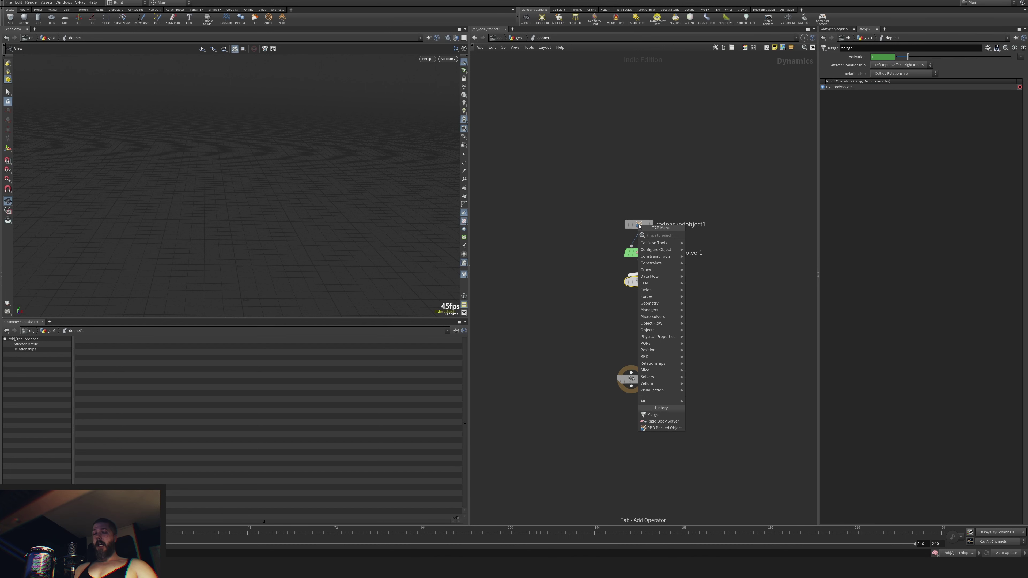
type("grav")
key("Return")
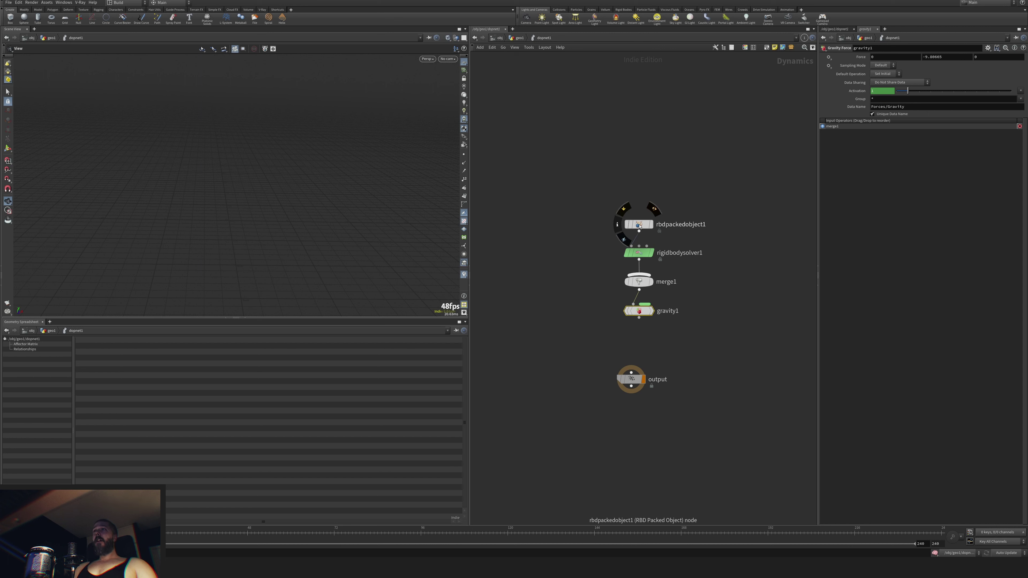
Add a Ground Plane beside the chain, connect it to the Merge, and show the Merge's input list.
key("Tab")
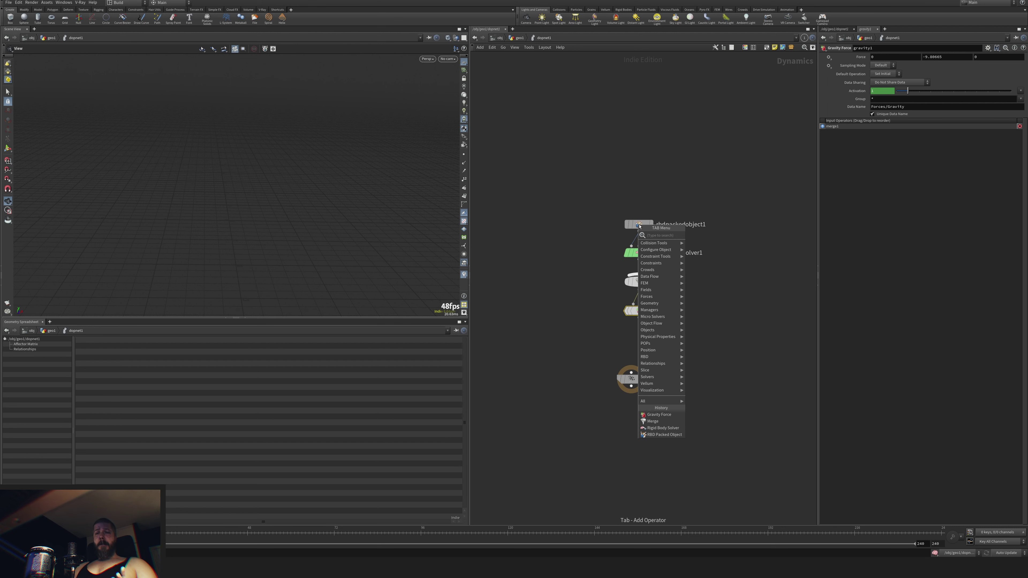
type("sta")
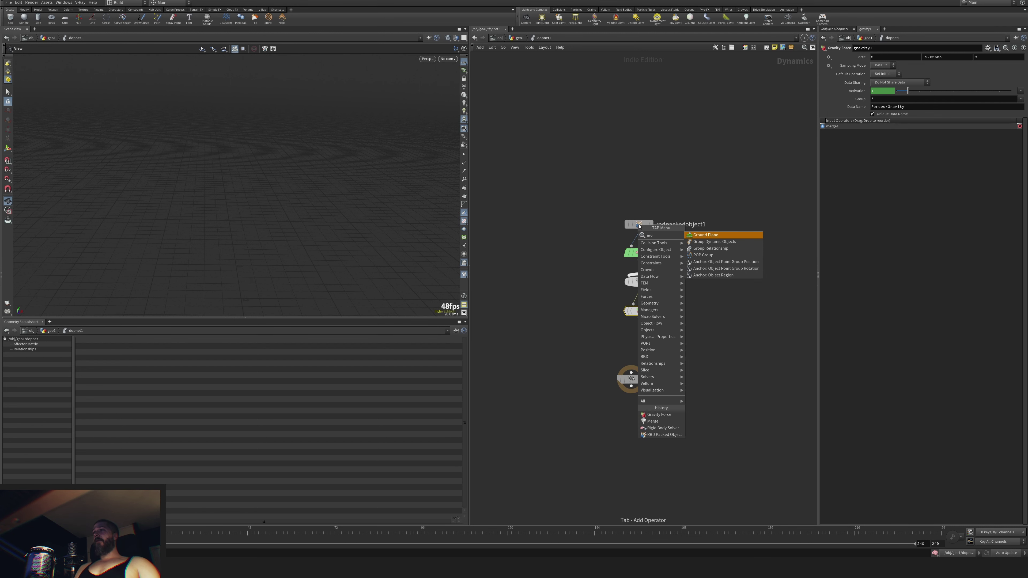
key("Return")
left_click(577, 267)
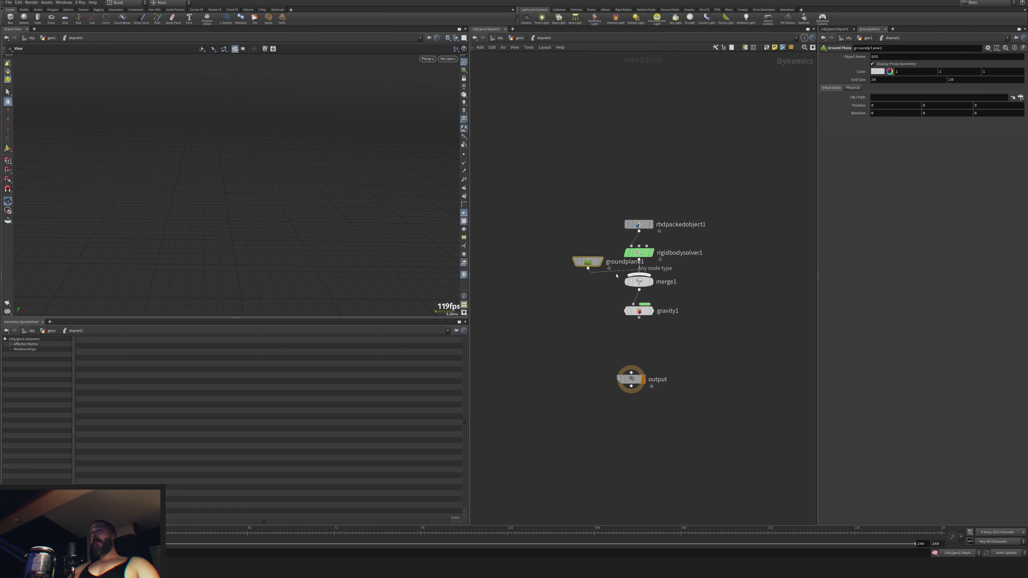
left_click_drag(588, 269, 639, 275)
left_click(639, 281)
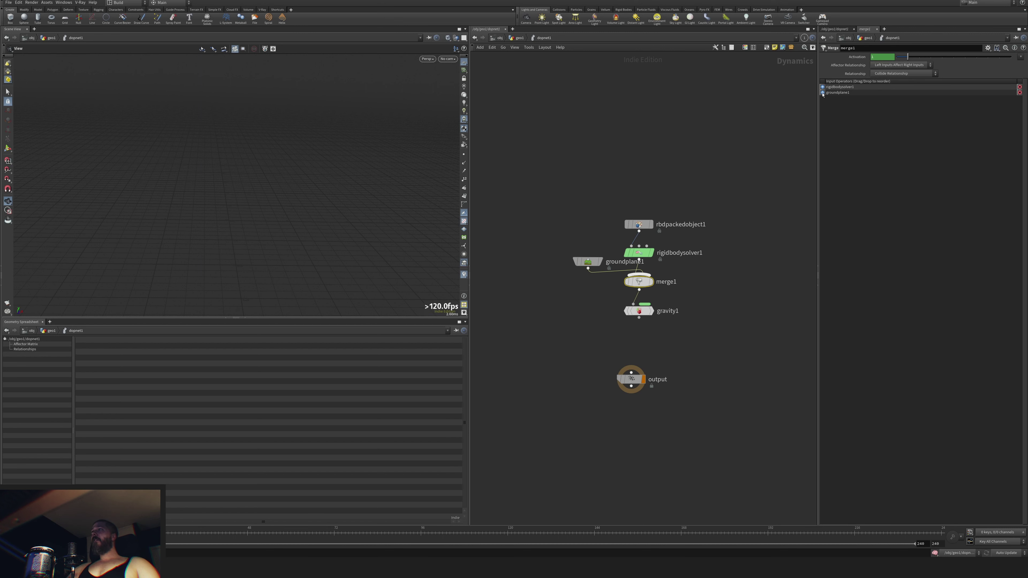
Reorder merge1's inputs so groundplane1 comes before rigidbodysolver1, and check the affector relationship options.
left_click_drag(823, 93, 826, 85)
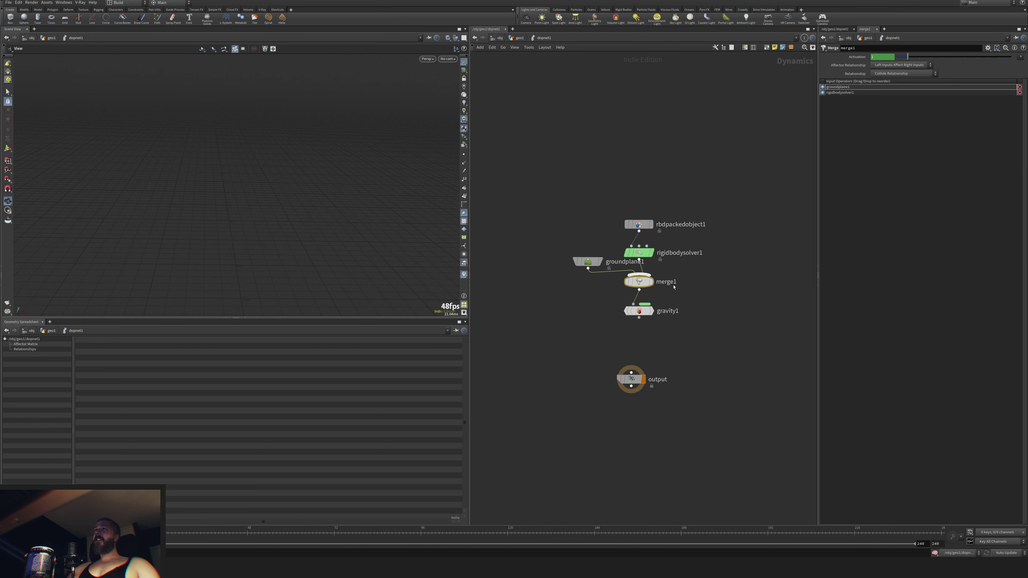
left_click(900, 66)
left_click(898, 84)
Align the output node vertically beneath gravity1 and raise rbdpackedobject1 and rigidbodysolver1 to leave space above merge1.
left_click_drag(698, 408, 621, 208)
key("a")
left_click_drag(639, 306, 638, 349)
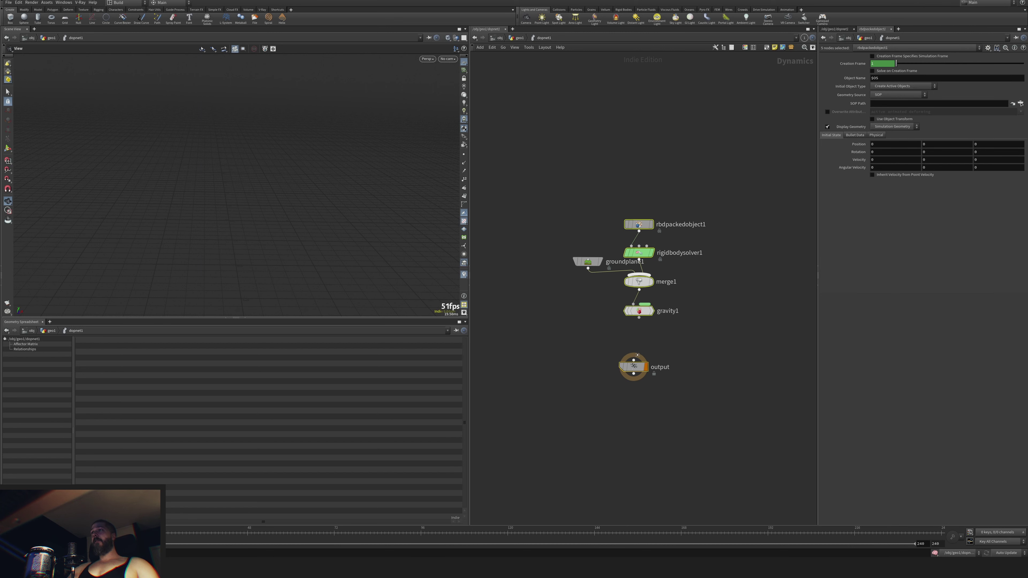
left_click(563, 297)
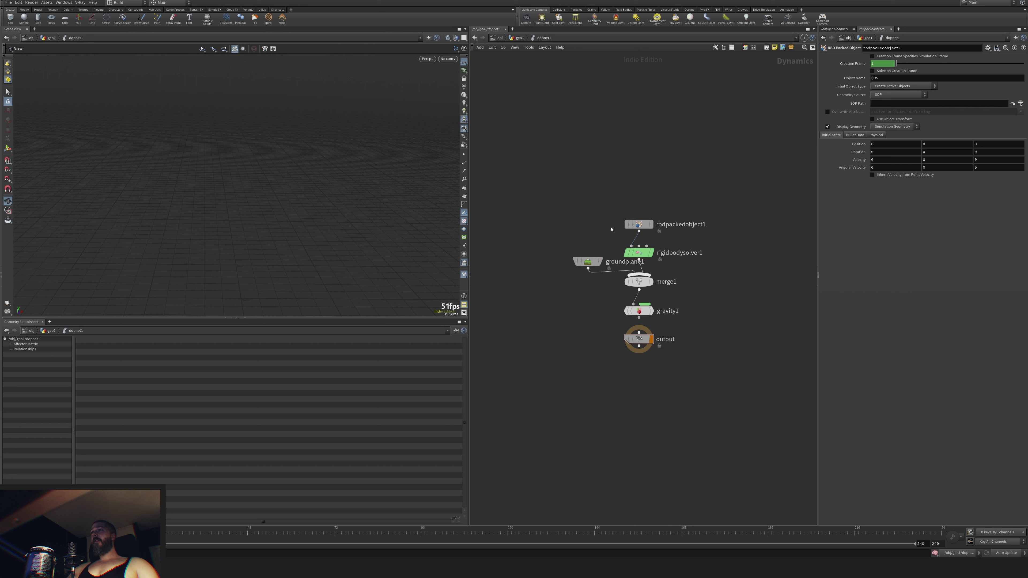
left_click_drag(611, 193, 642, 206)
left_click_drag(617, 131, 707, 184)
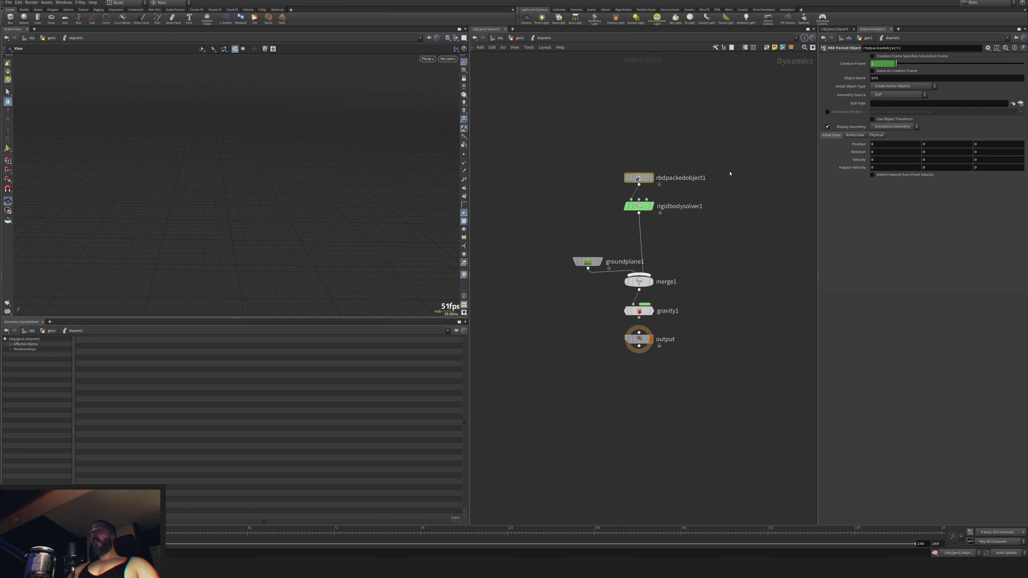
Set the SOP path of rbdpackedobject1 to /obj/geo1/OUT_FRAGS and check that source node in the geometry network.
left_click(1020, 104)
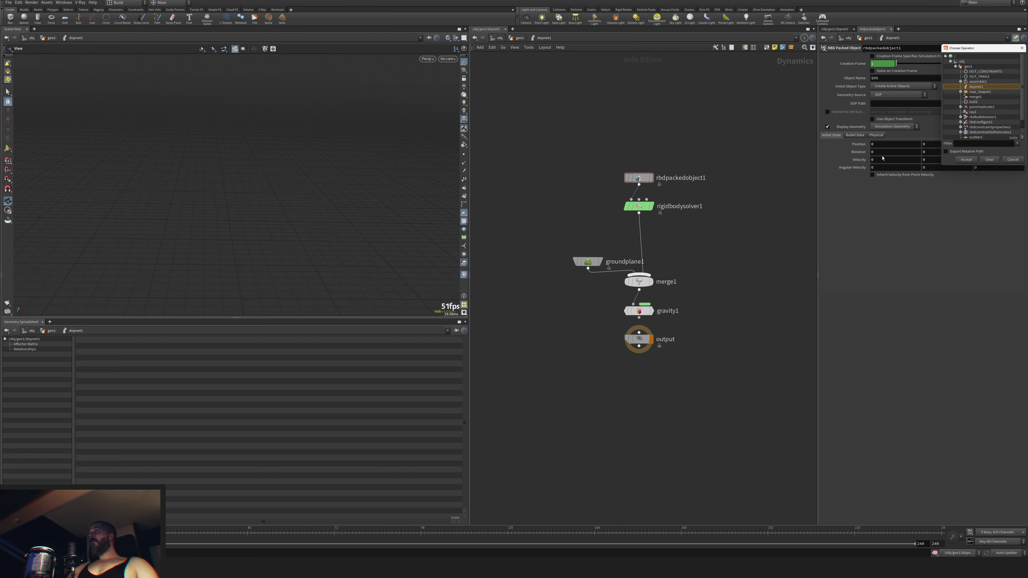
left_click(982, 84)
left_click(969, 168)
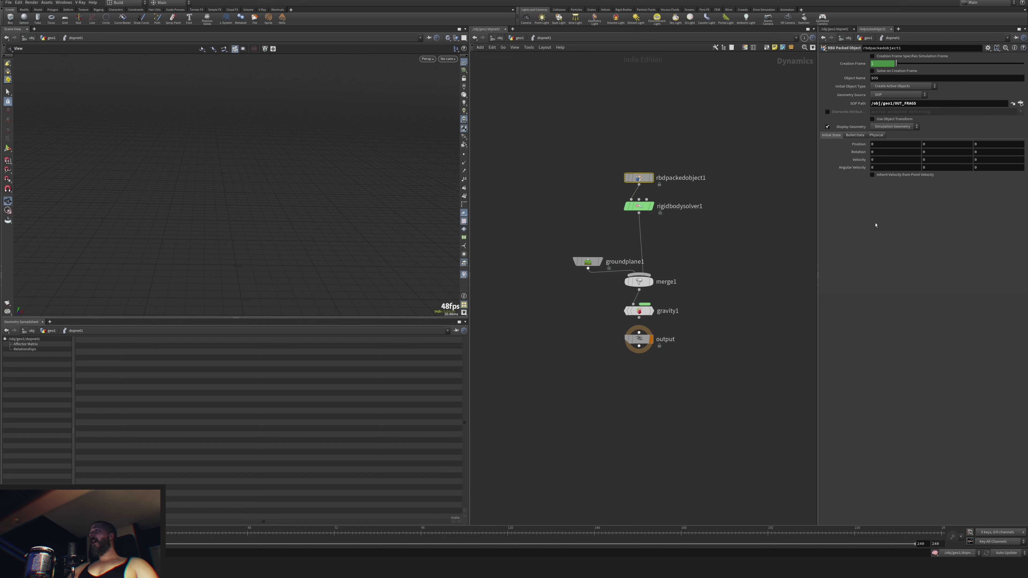
key("u")
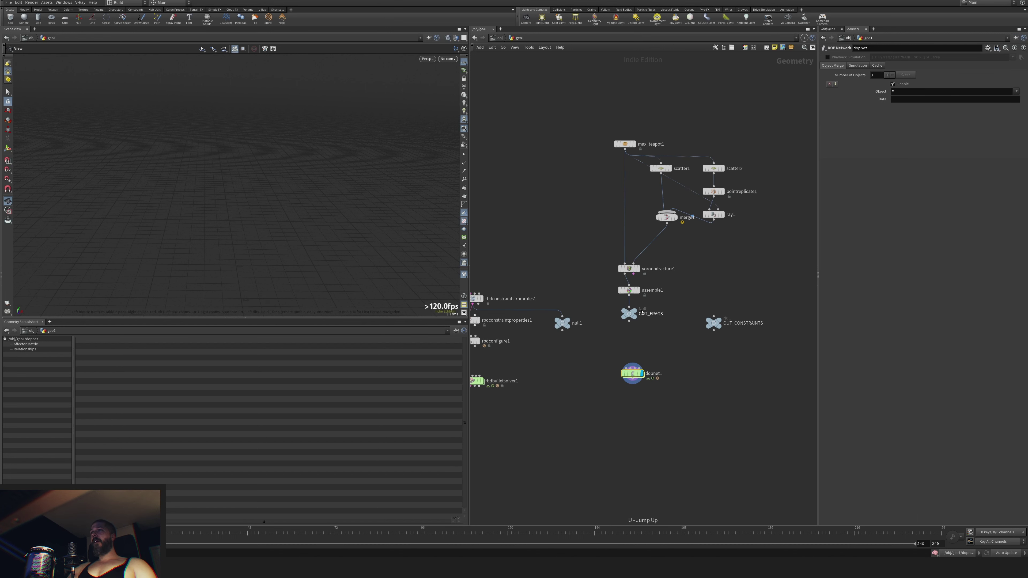
key("i")
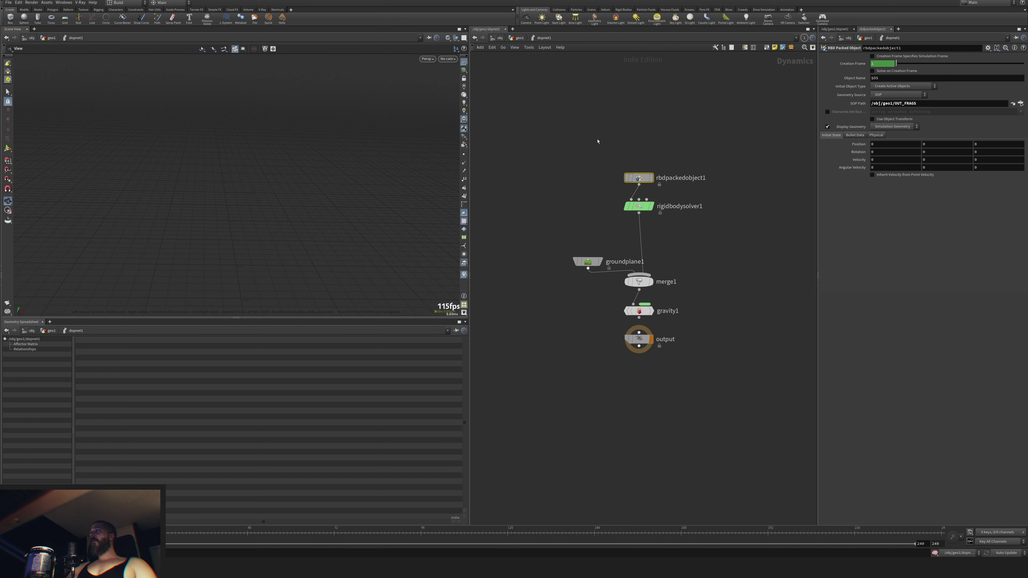
Wire gravity1 into the output node and play the simulation to examine how the fractured teapot collapses.
left_click_drag(639, 206, 639, 226)
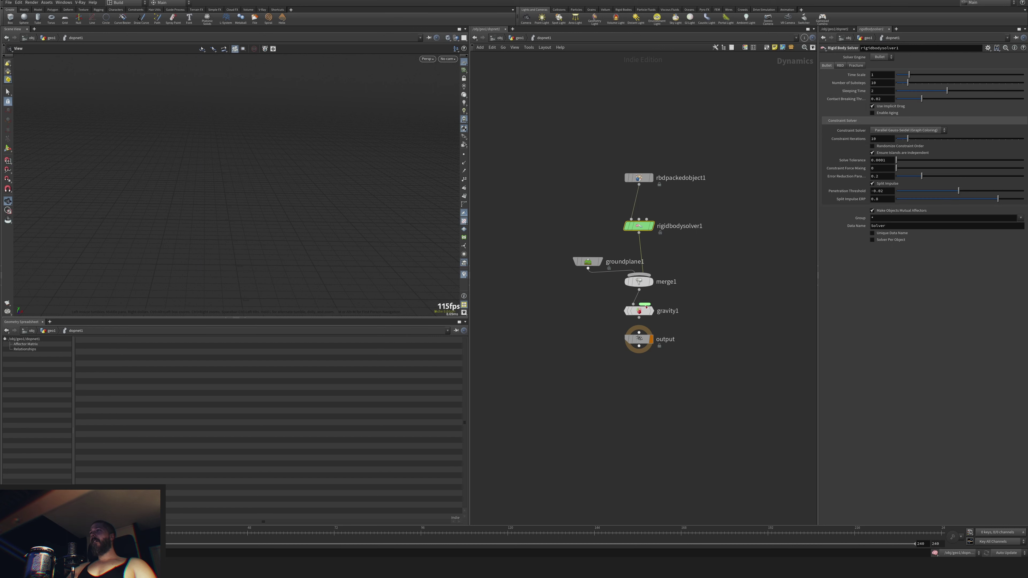
left_click(648, 341)
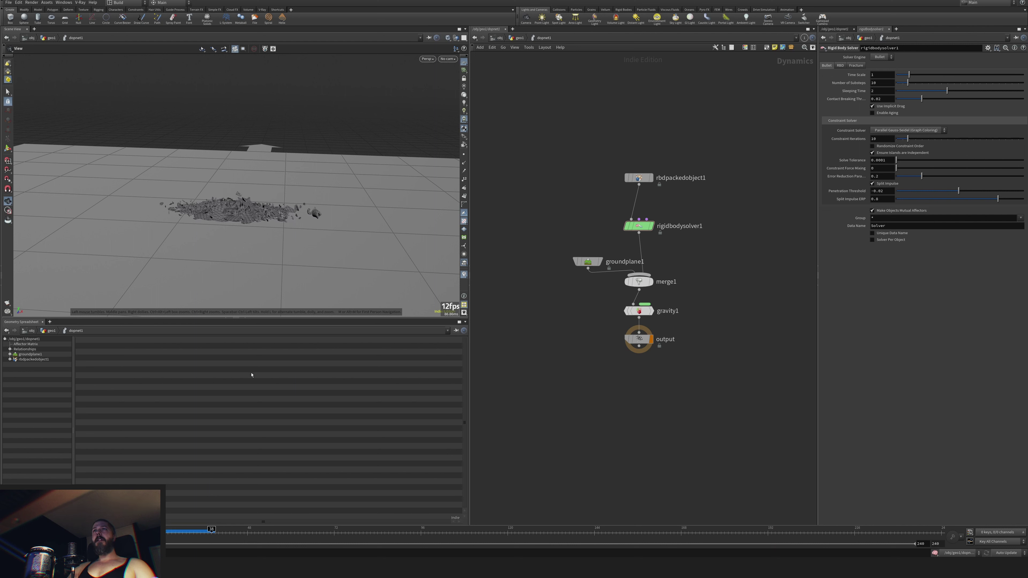
scroll(315, 231, "up", 10)
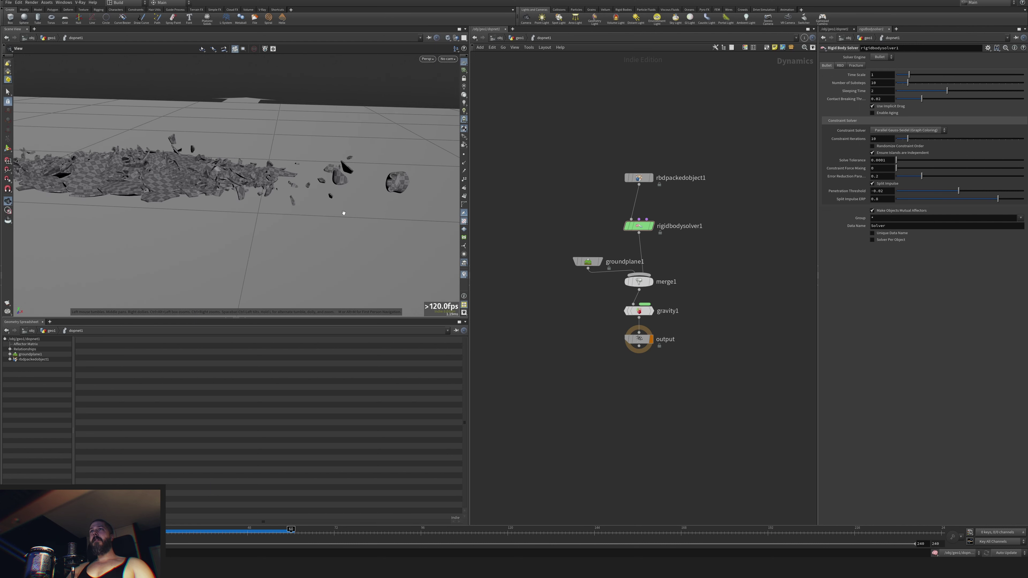
left_click(179, 532)
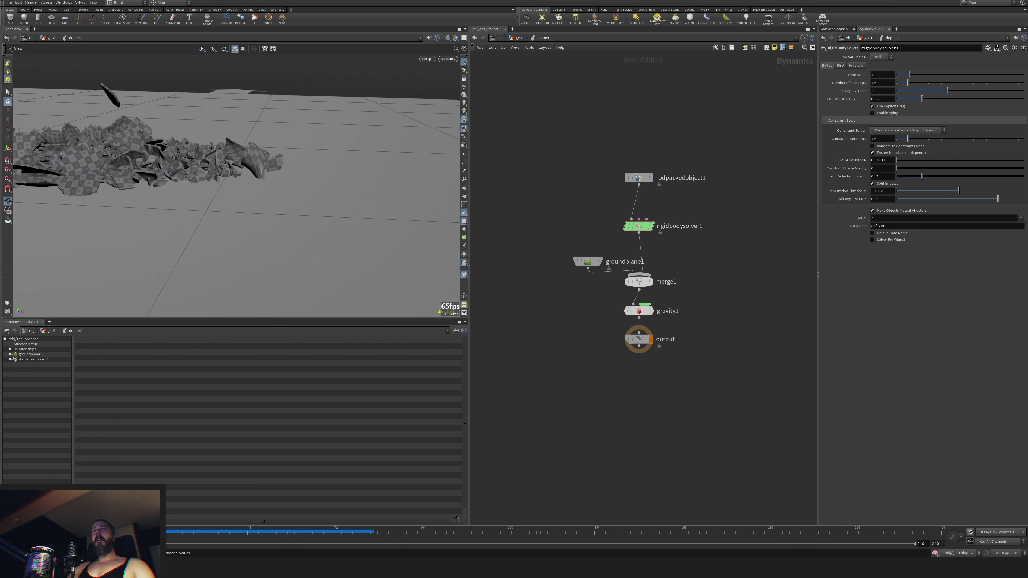
left_click_drag(178, 545, 215, 543)
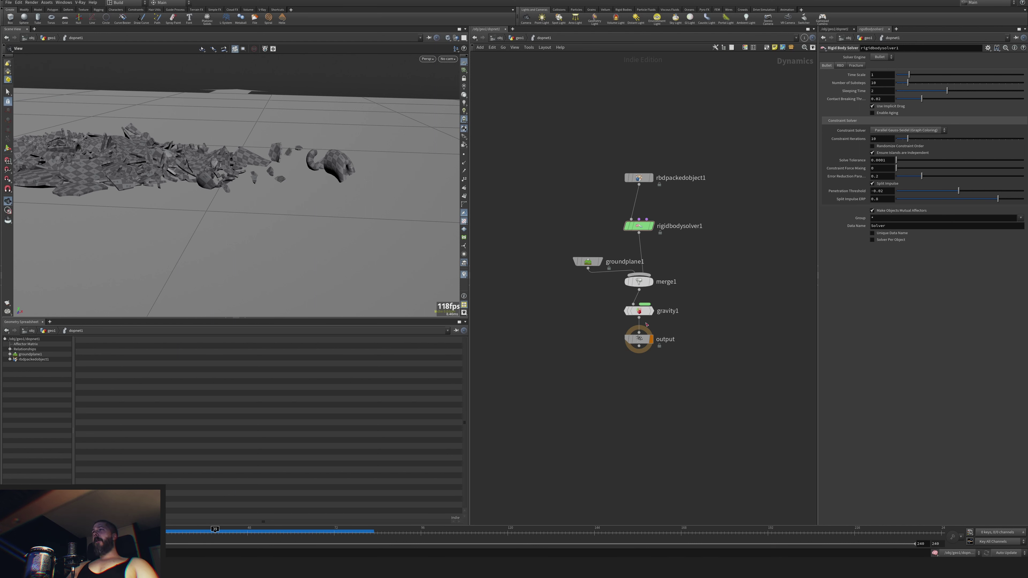
Show the Bullet guide geometry of rbdpackedobject1 and examine the collision shapes of the fragments up close.
left_click(640, 226)
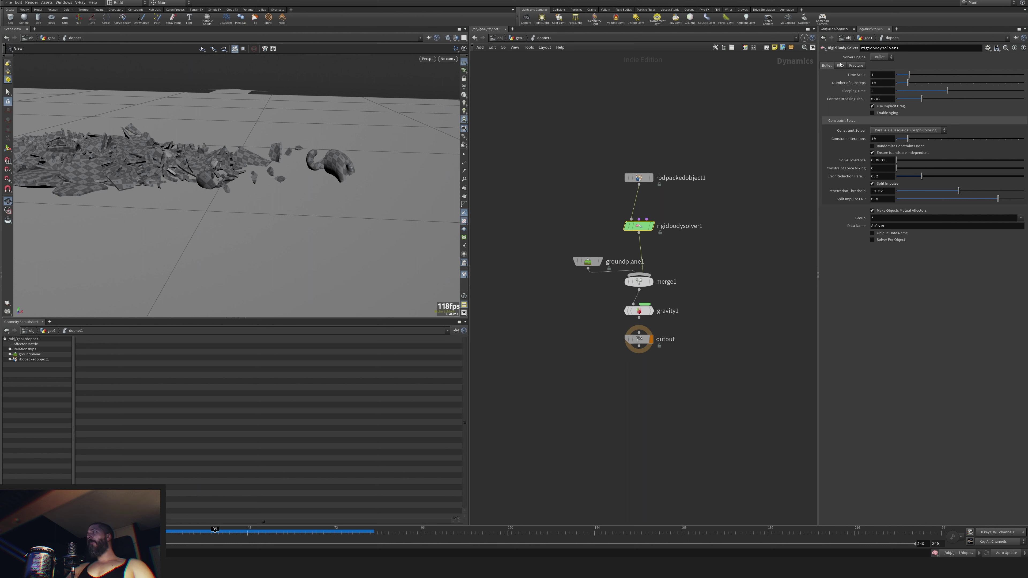
left_click(639, 178)
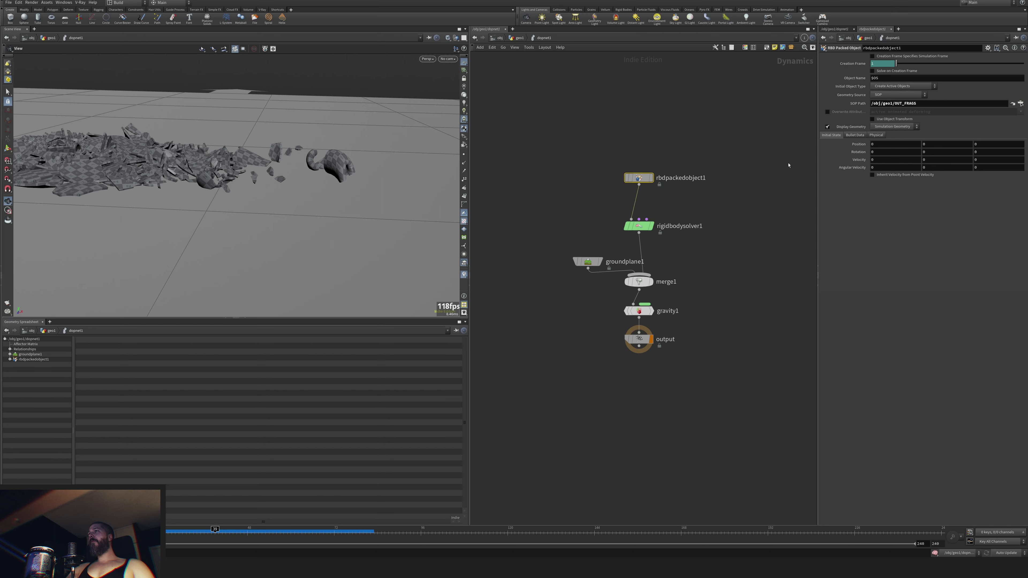
left_click(856, 135)
left_click(882, 144)
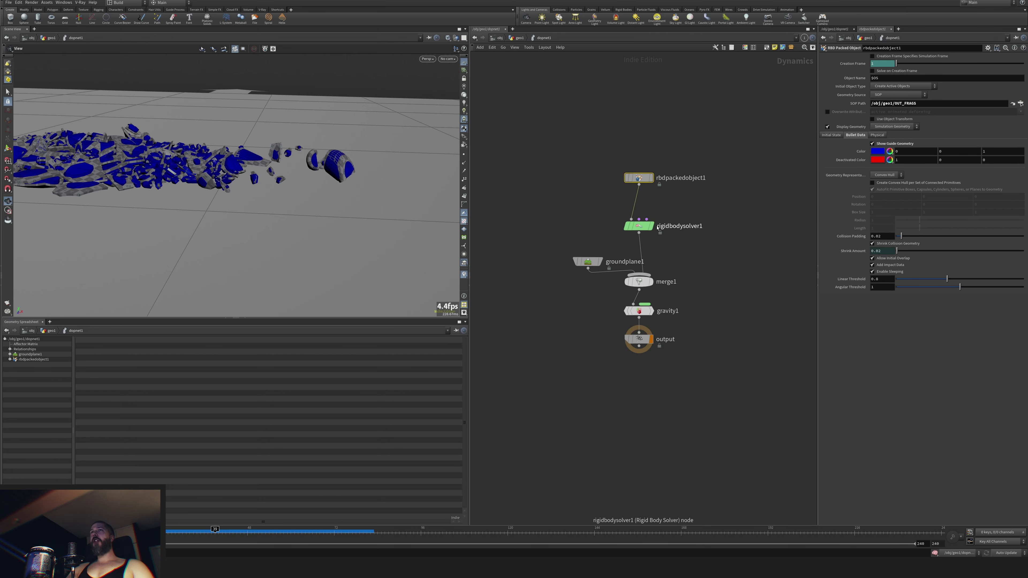
scroll(268, 212, "up", 5)
left_click_drag(299, 219, 503, 207)
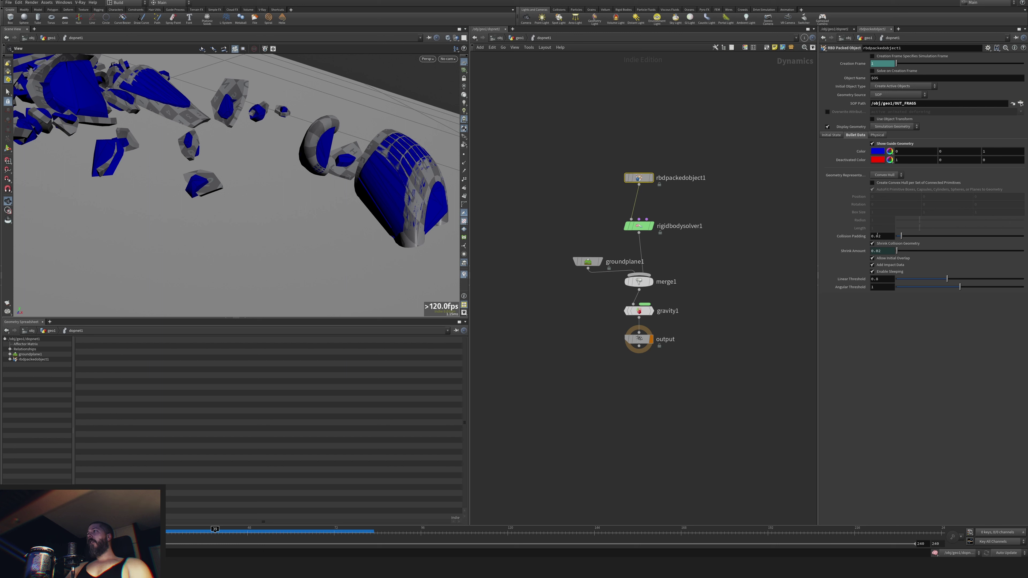
Set the collision padding of rbdpackedobject1 to 0.01 and resimulate to examine the fragments.
double_click(888, 236)
type("0.01")
key("Return")
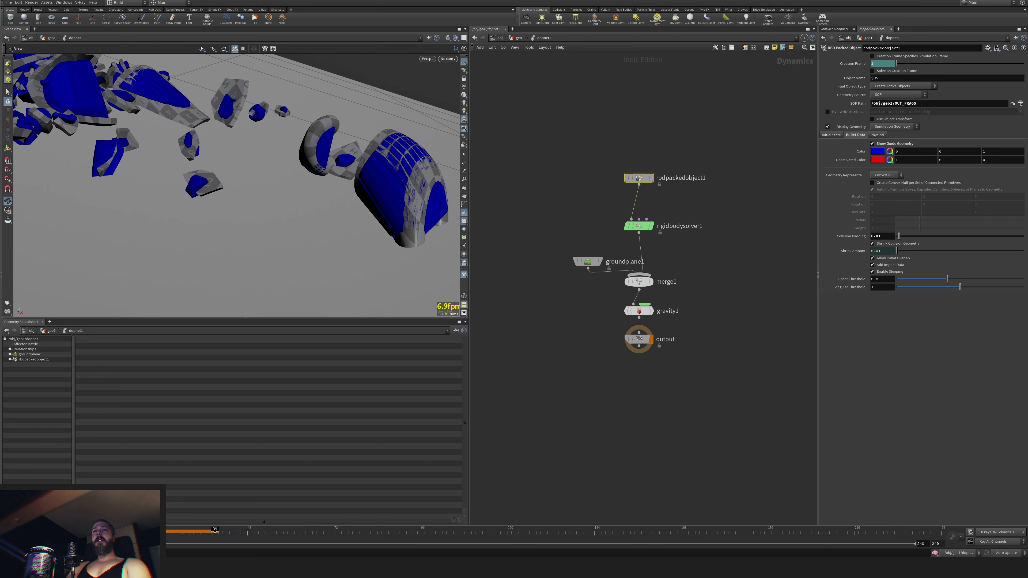
left_click(219, 529)
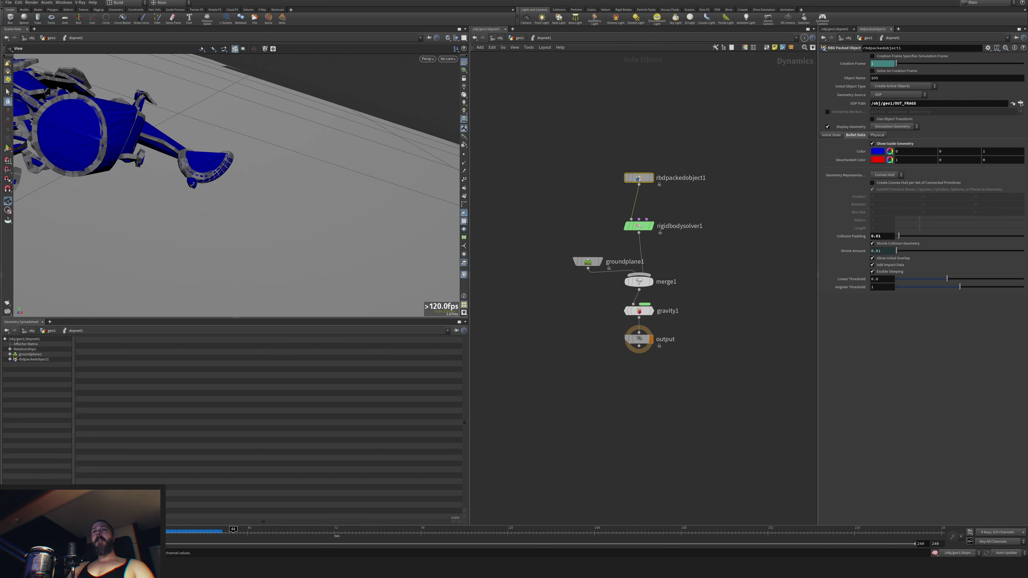
left_click(233, 534)
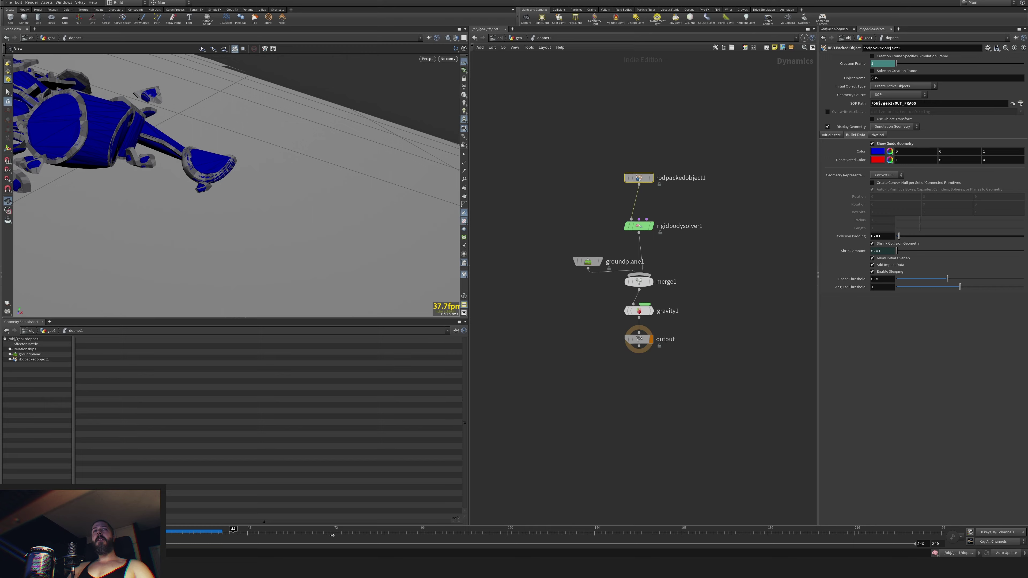
left_click(332, 535)
left_click_drag(230, 292, 171, 523)
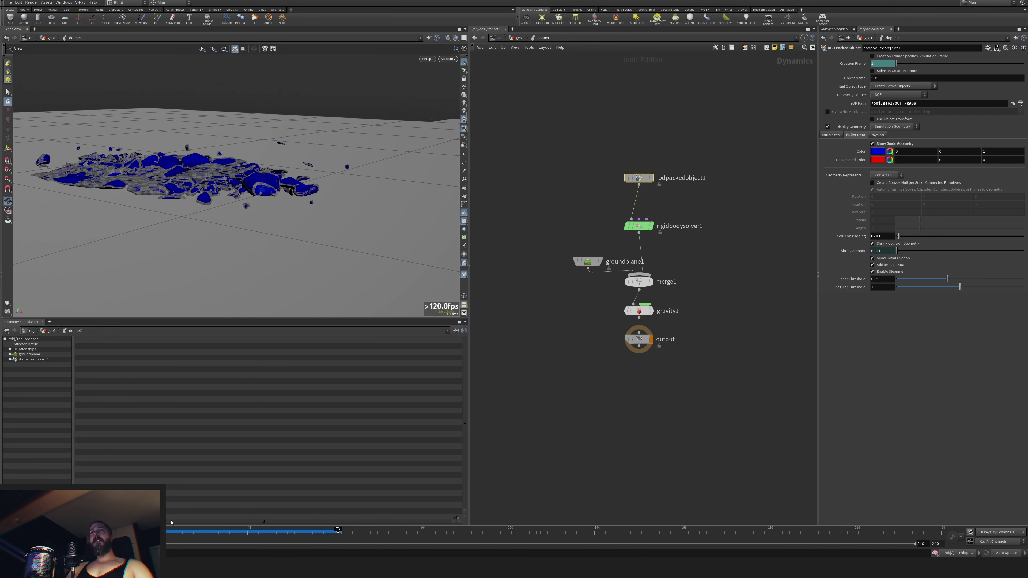
Return to the first frame and set the collision padding of rbdpackedobject1 to 0.005.
left_click(171, 529)
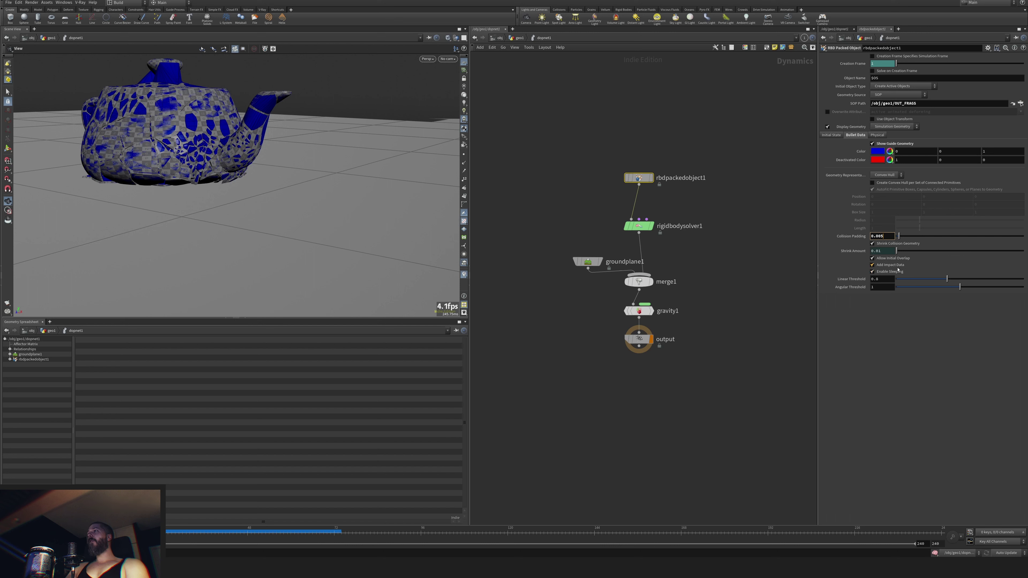
type("0.005")
key("Return")
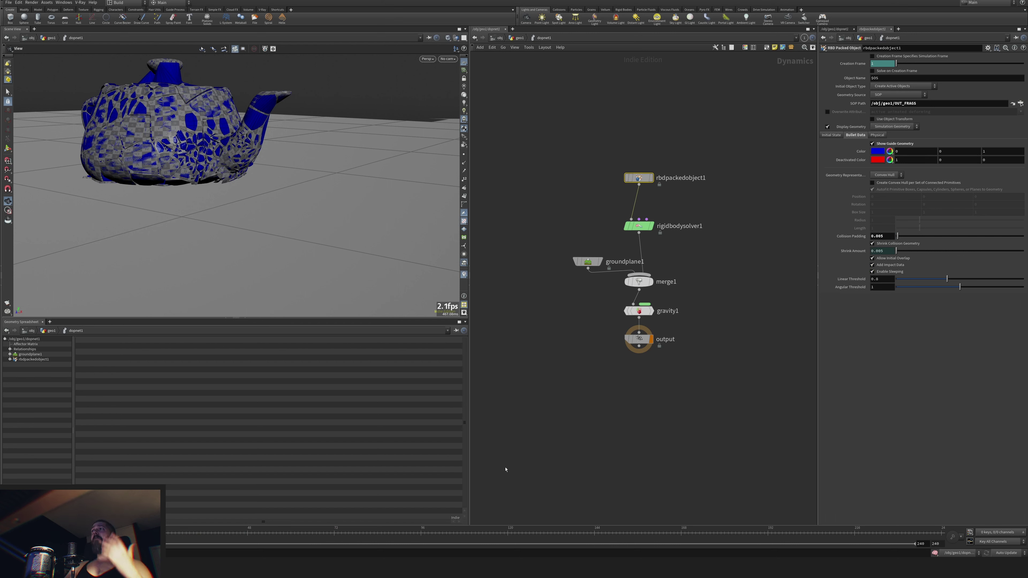
left_click_drag(118, 534, 80, 533)
left_click_drag(171, 260, 196, 272)
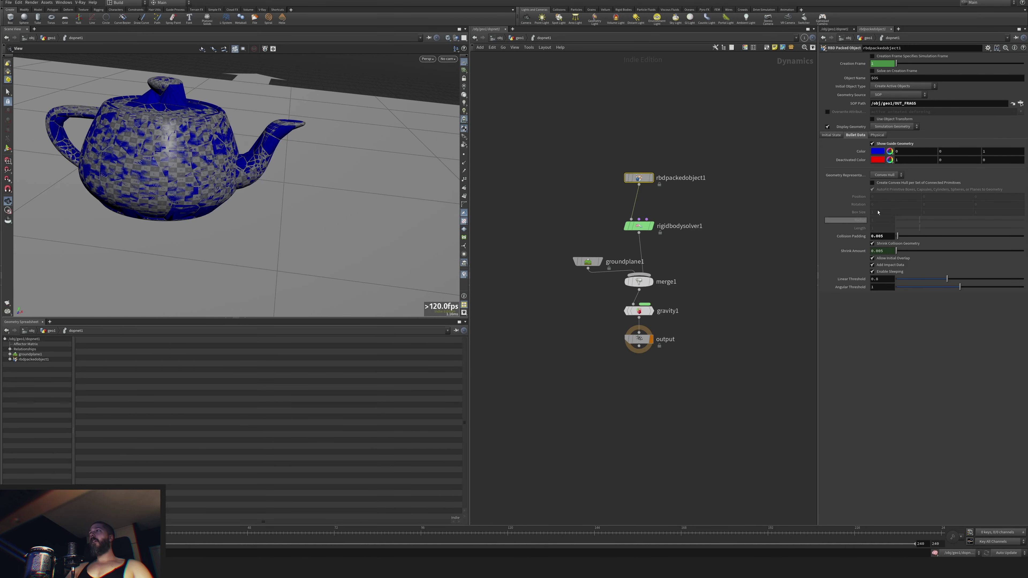
Hide the Bullet guide geometry, play the simulation to check the collapse, and rewind to the start.
left_click(885, 144)
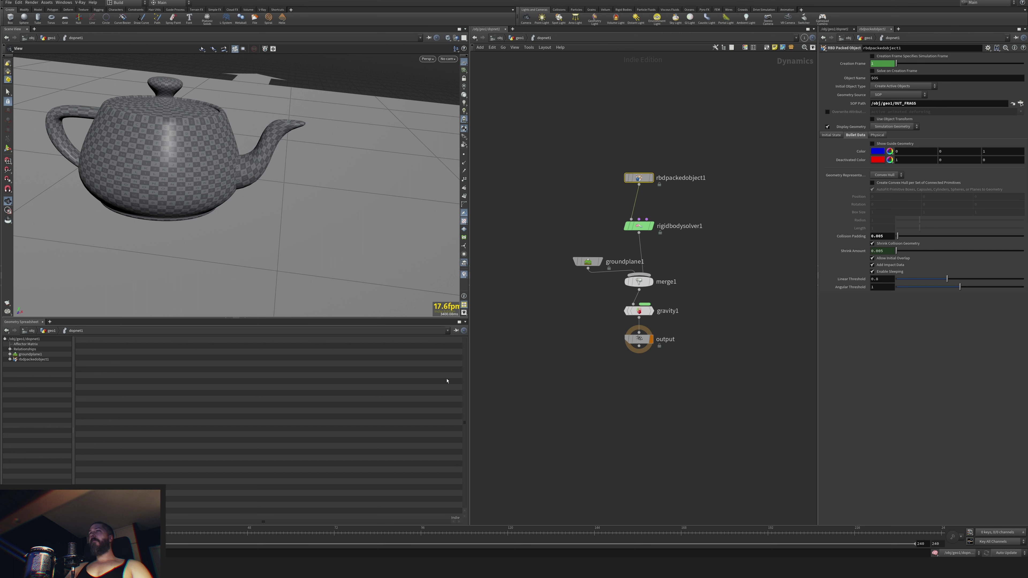
left_click(32, 534)
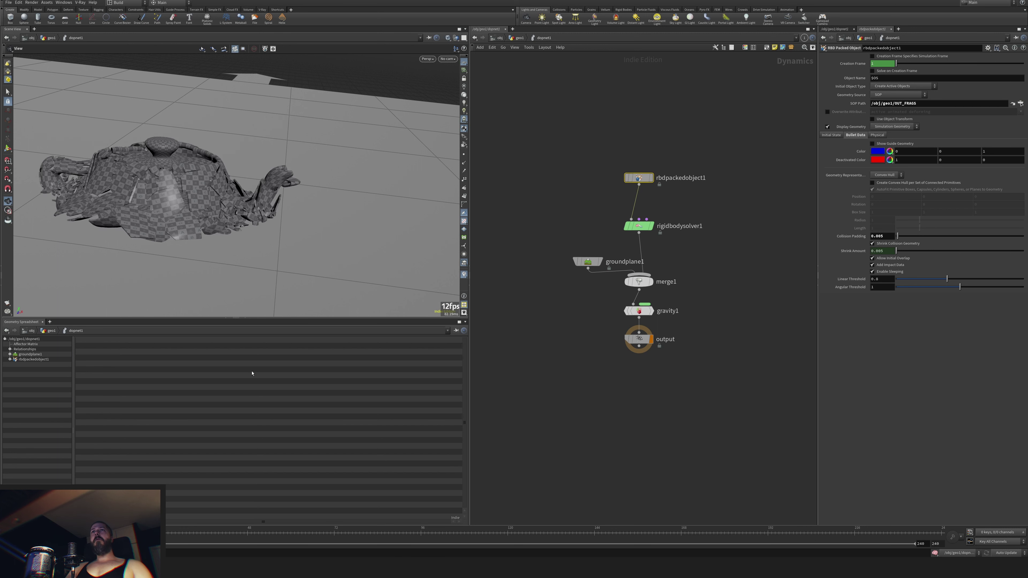
left_click_drag(253, 372, 257, 331)
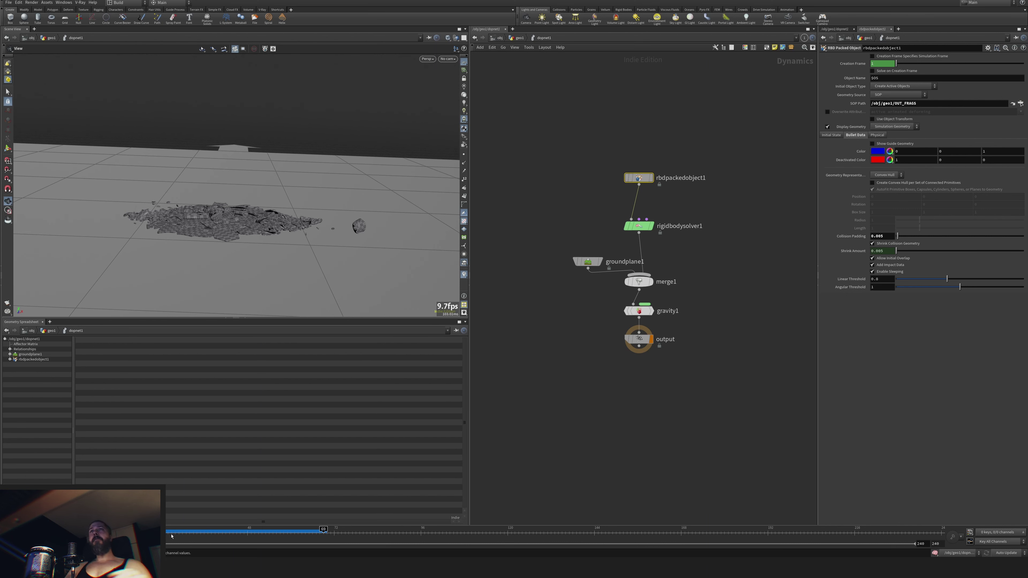
key("ctrl+Up")
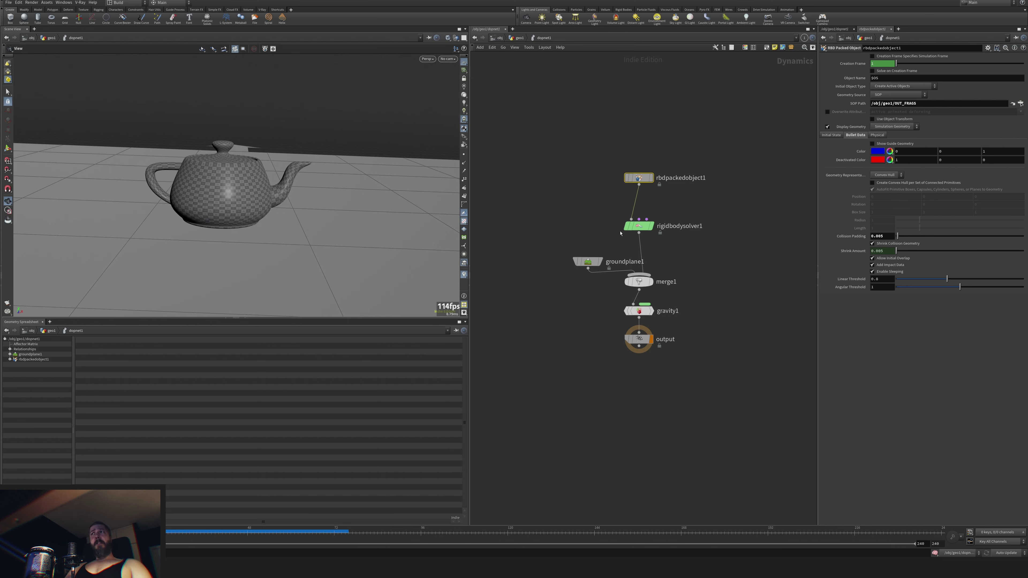
Move rigidbodysolver1 slightly closer to rbdpackedobject1 and go back up to the geo1 geometry network.
left_click_drag(627, 227, 627, 216)
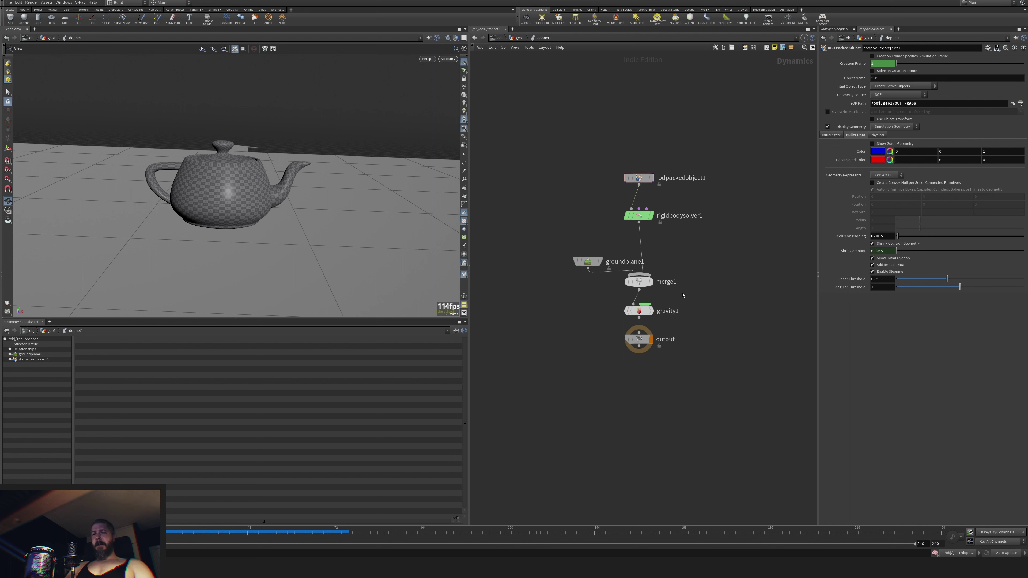
key("u")
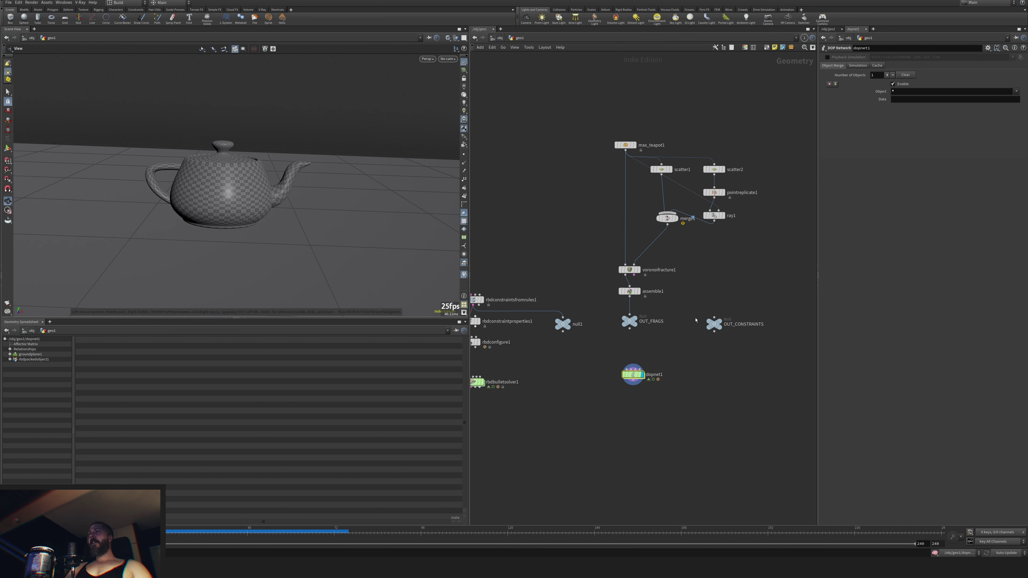
key("Tab")
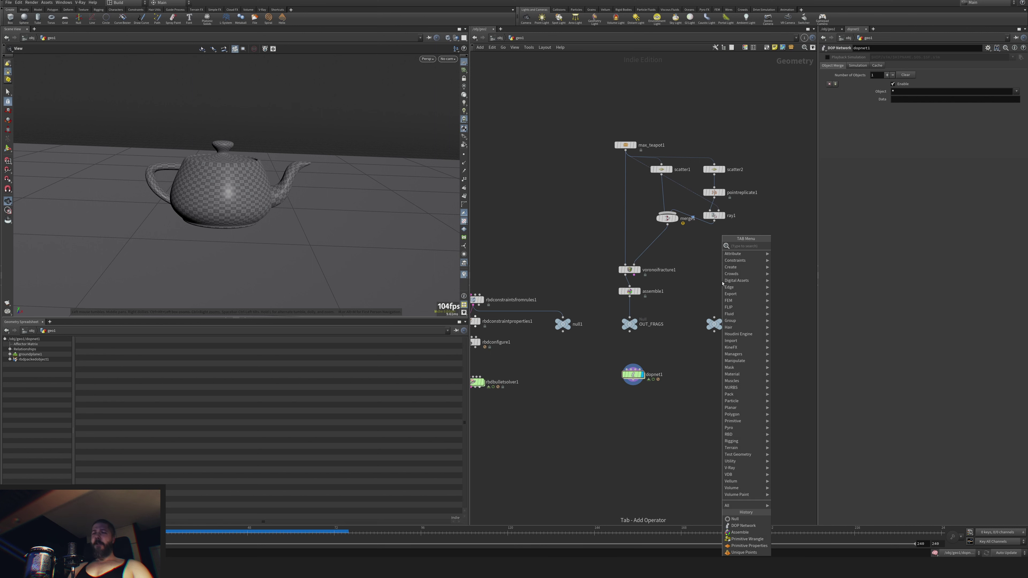
key("Escape")
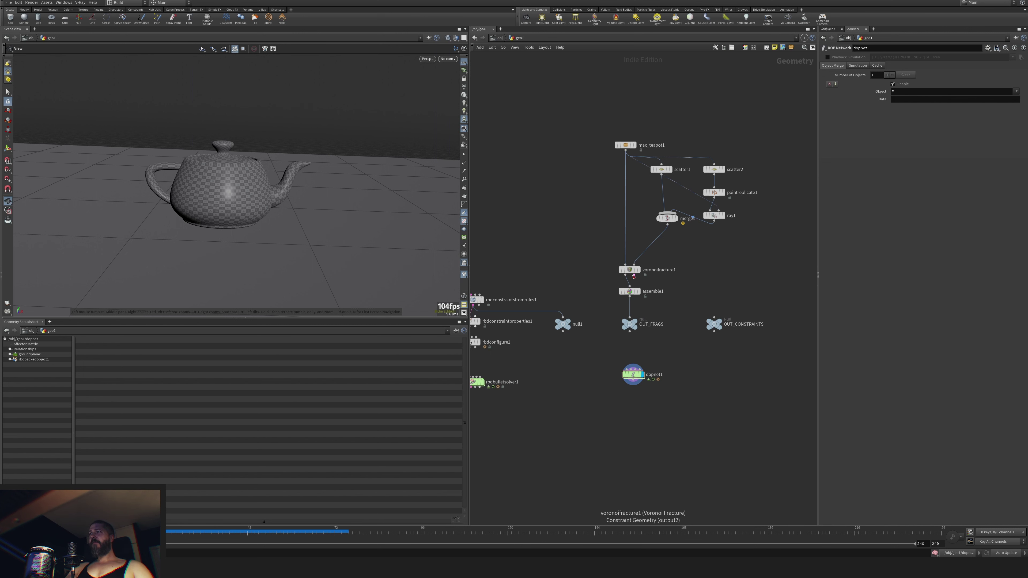
left_click(634, 276)
key("Escape")
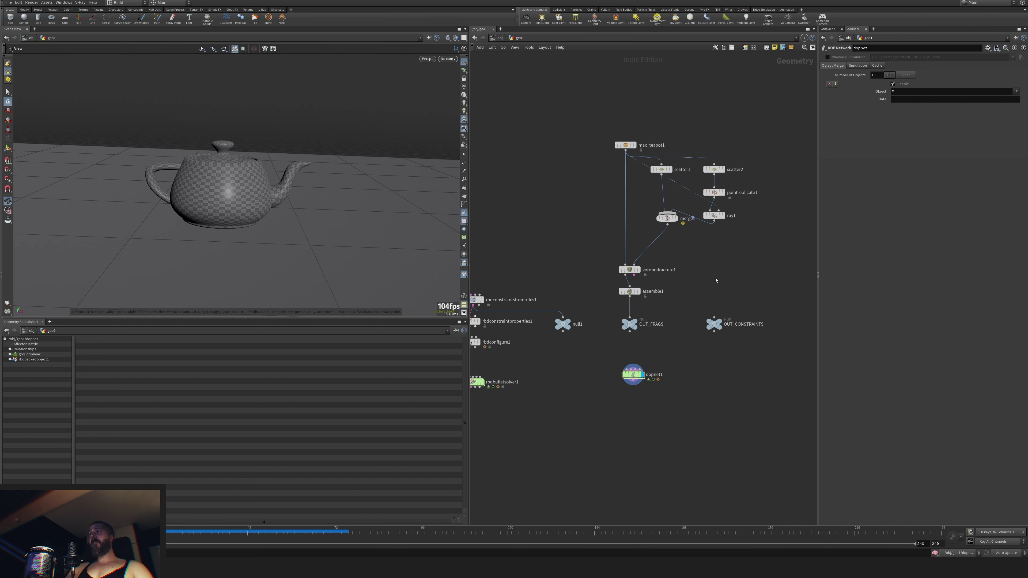
Add and display a Connect Adjacent Pieces node fed by voronoifracture1, with connection type Adjacent Pieces from Surface Points.
key("Tab")
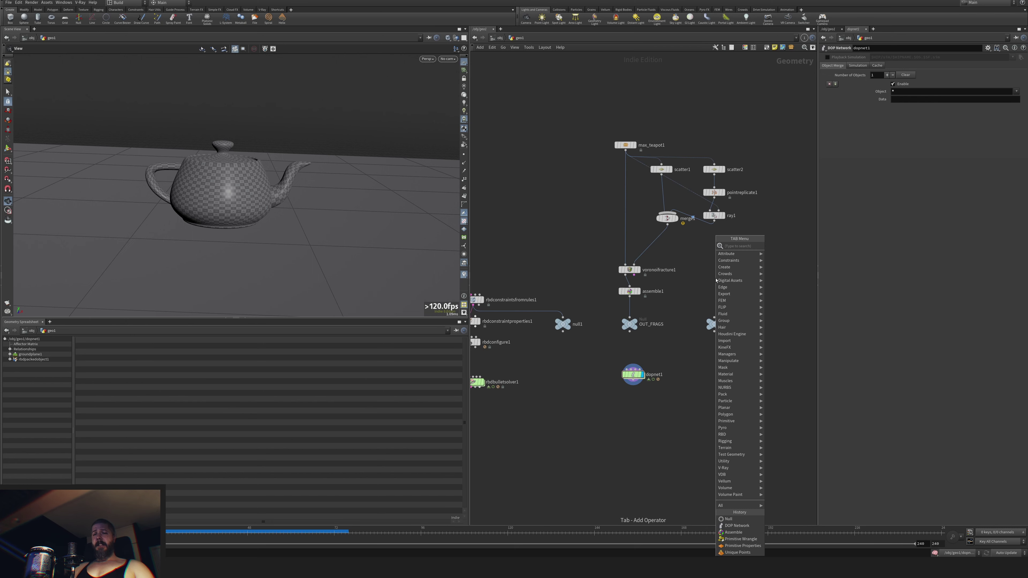
type("adj")
key("Return")
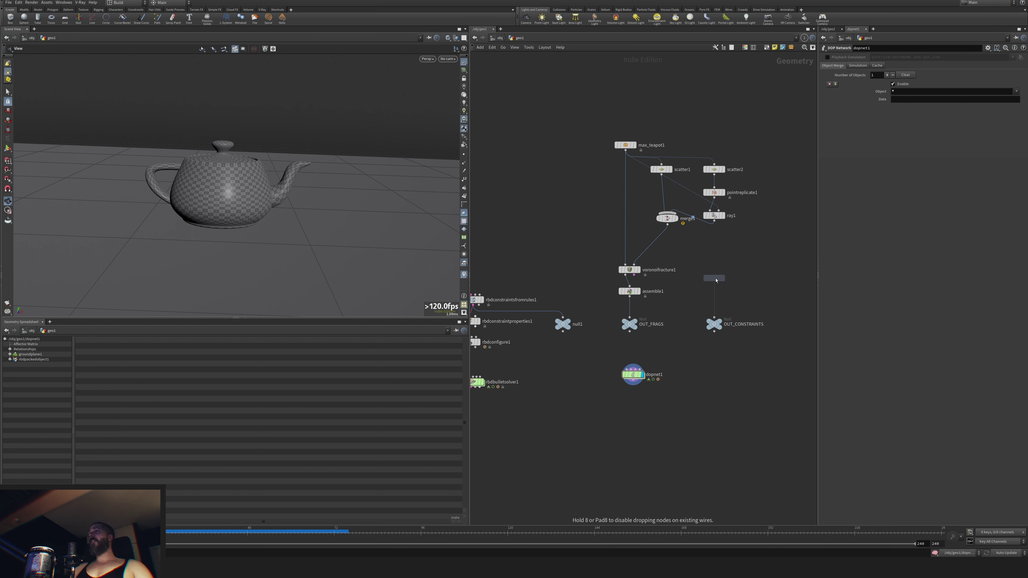
left_click(715, 280)
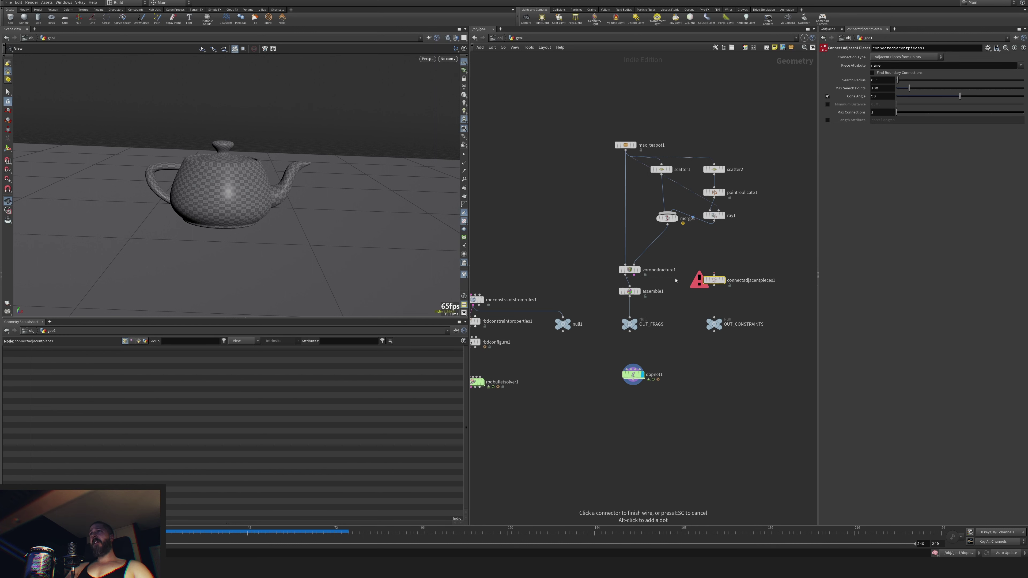
left_click_drag(708, 284, 713, 291)
left_click(713, 291)
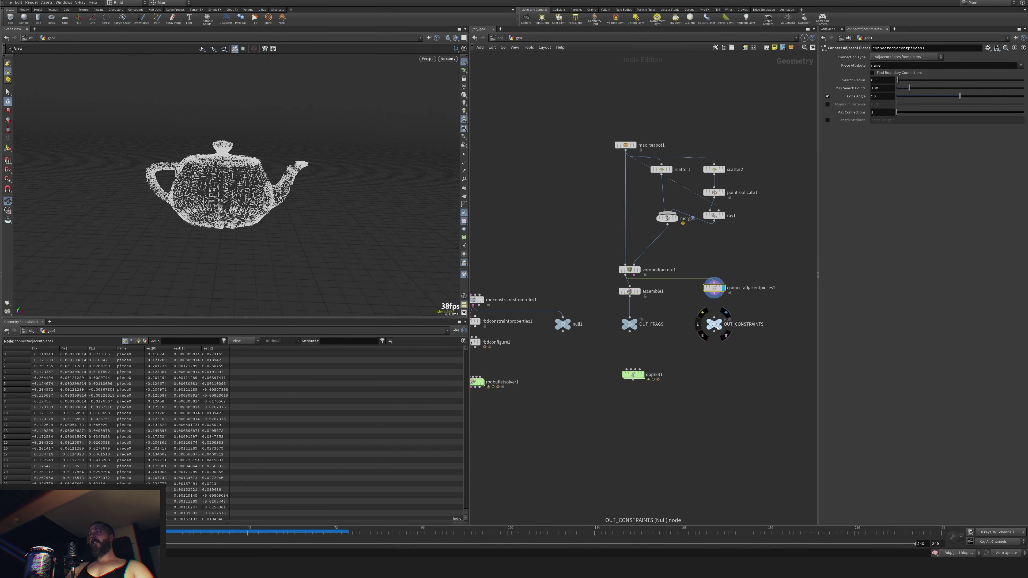
left_click(909, 58)
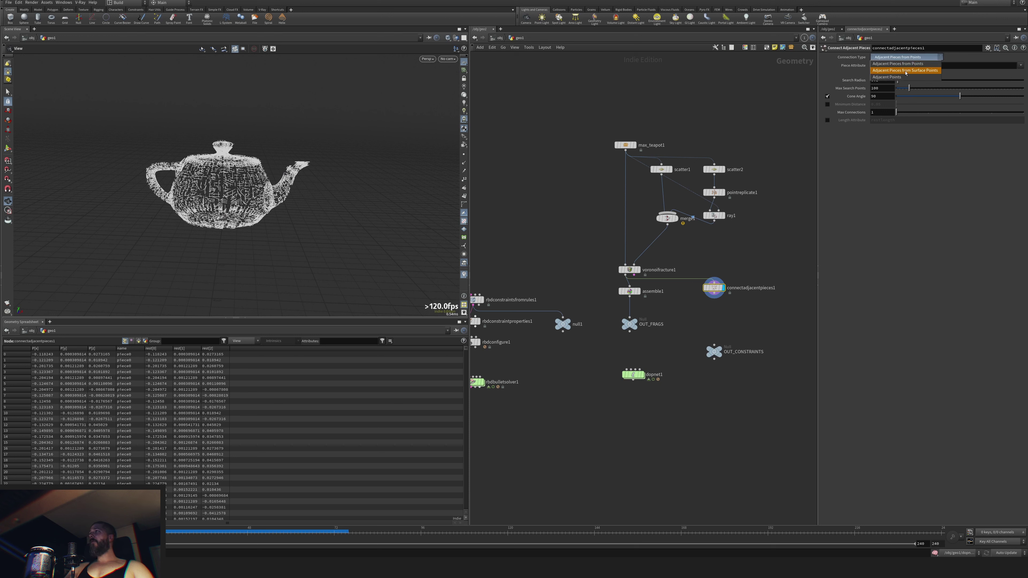
left_click(907, 65)
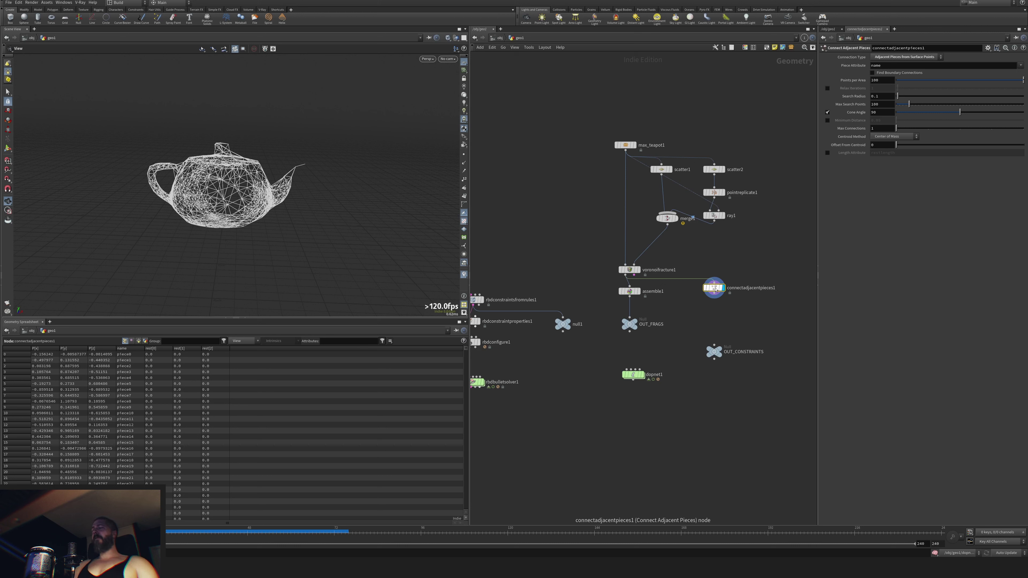
Insert a Unique Points node directly after connectadjacentpieces1.
key("Tab")
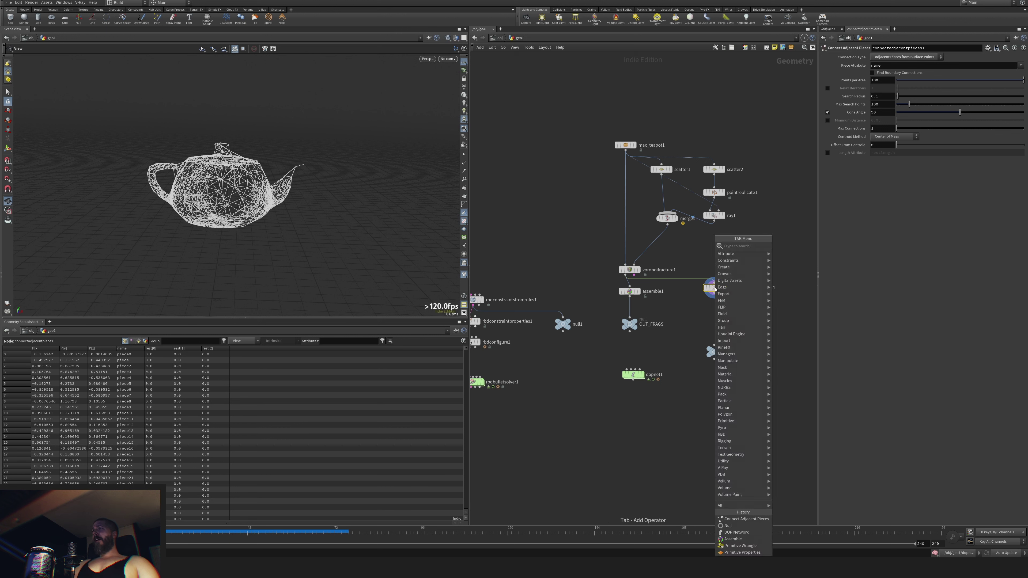
type("un")
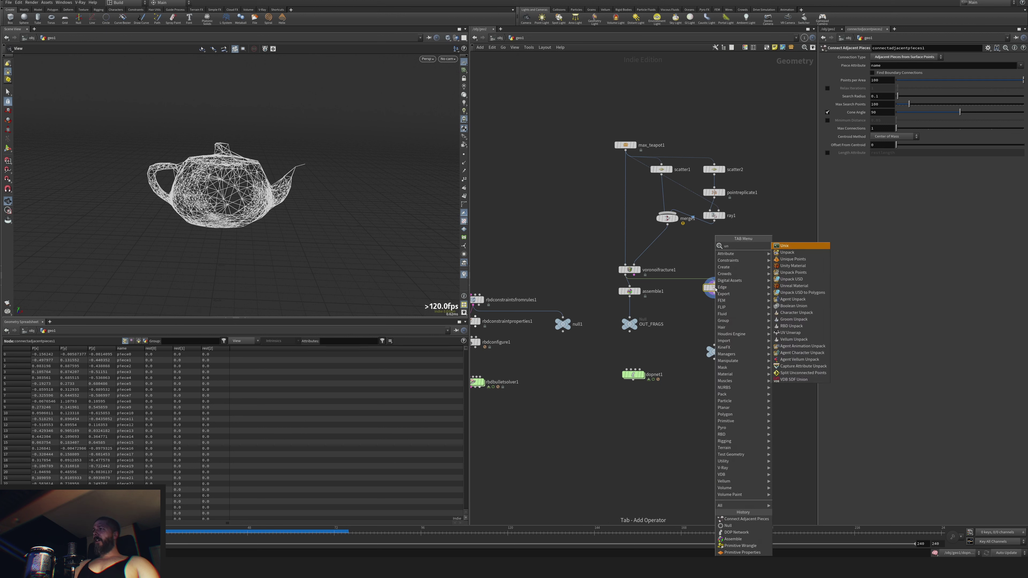
key("Down")
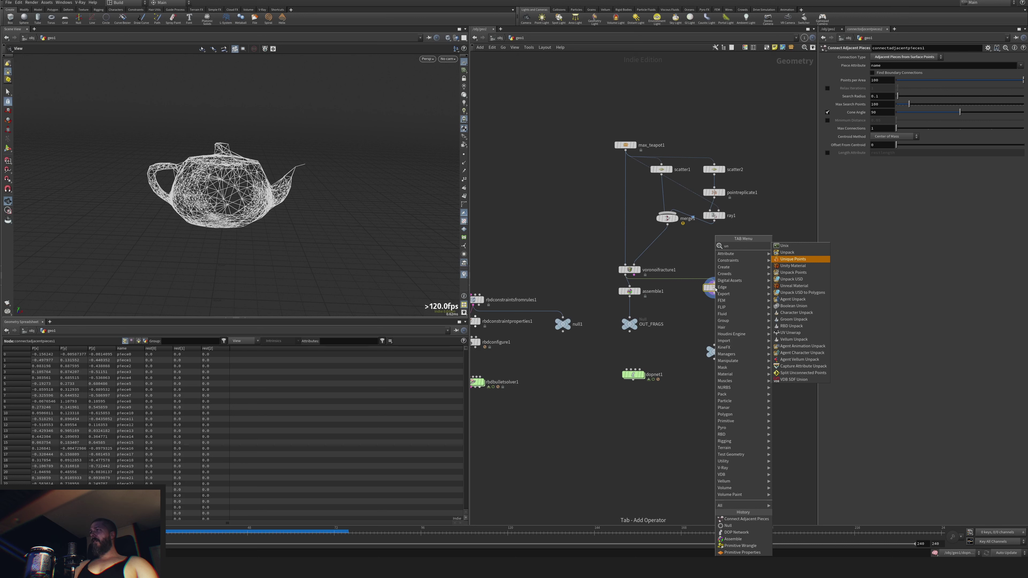
key("Return")
Add a Primitive Properties node after uniquepoints1, enable its transformation, and set its scale to 0 on all axes.
key("Tab")
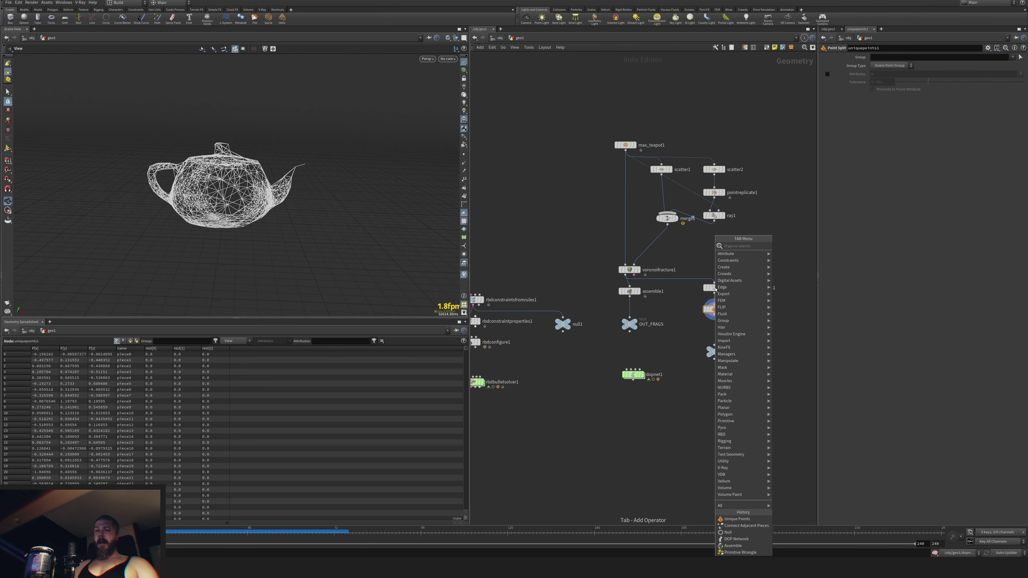
type("pri")
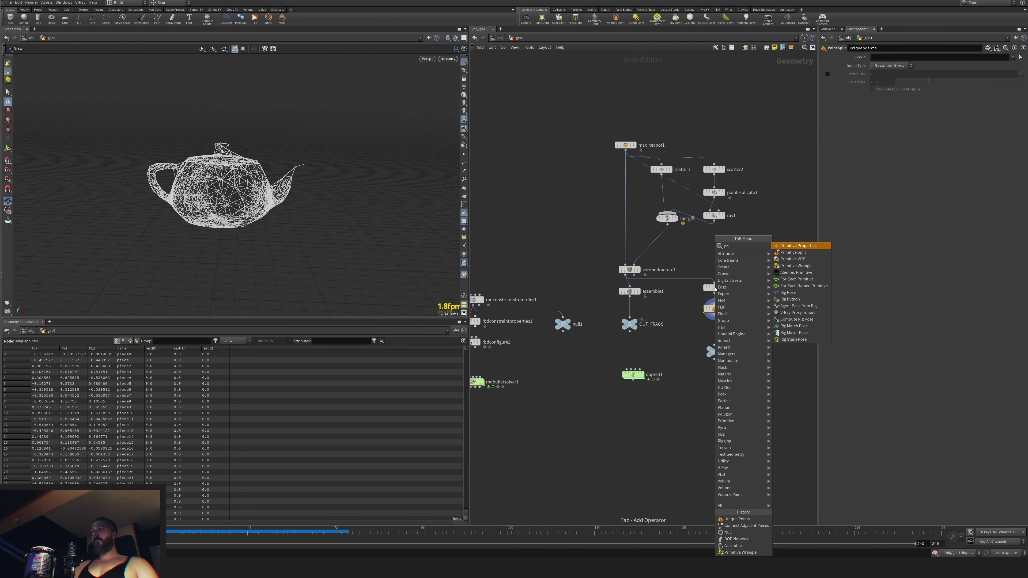
key("Return")
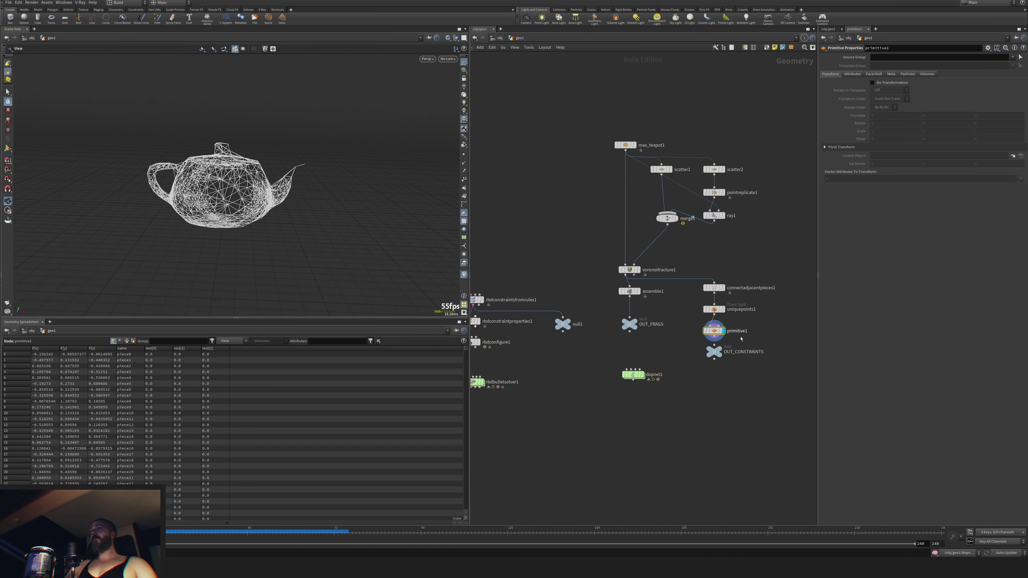
left_click_drag(712, 356, 712, 379)
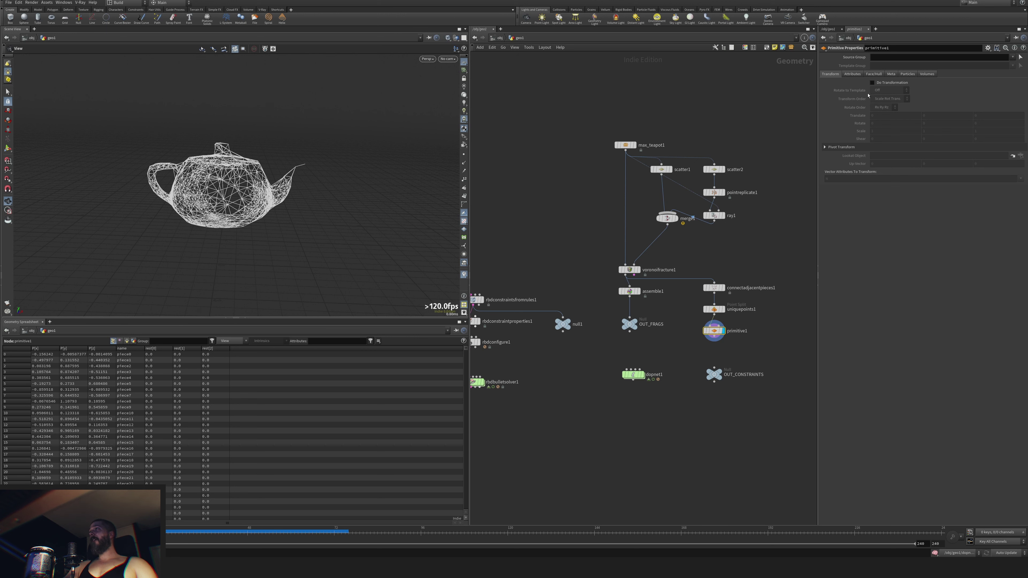
left_click(872, 82)
middle_click_drag(854, 131, 826, 131)
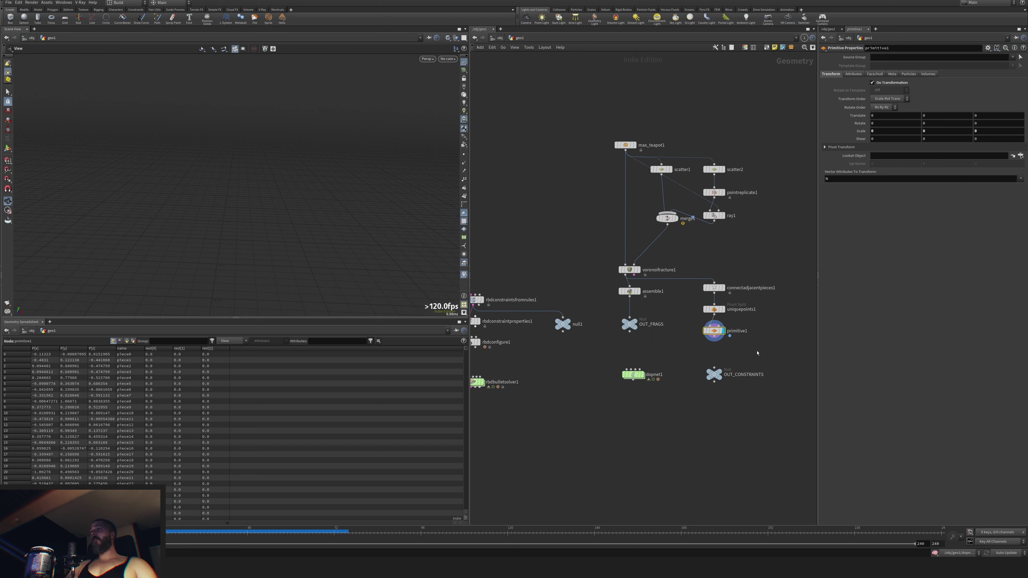
Display connectadjacentpieces1 with its restlength length attribute enabled, and connect primitive1 to OUT_CONSTRAINTS.
left_click(723, 288)
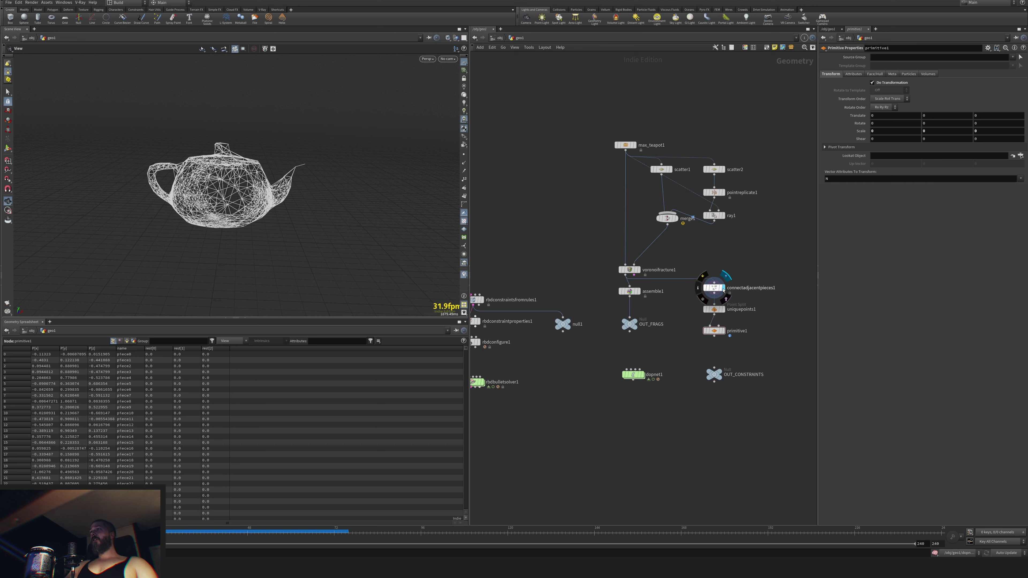
left_click(715, 288)
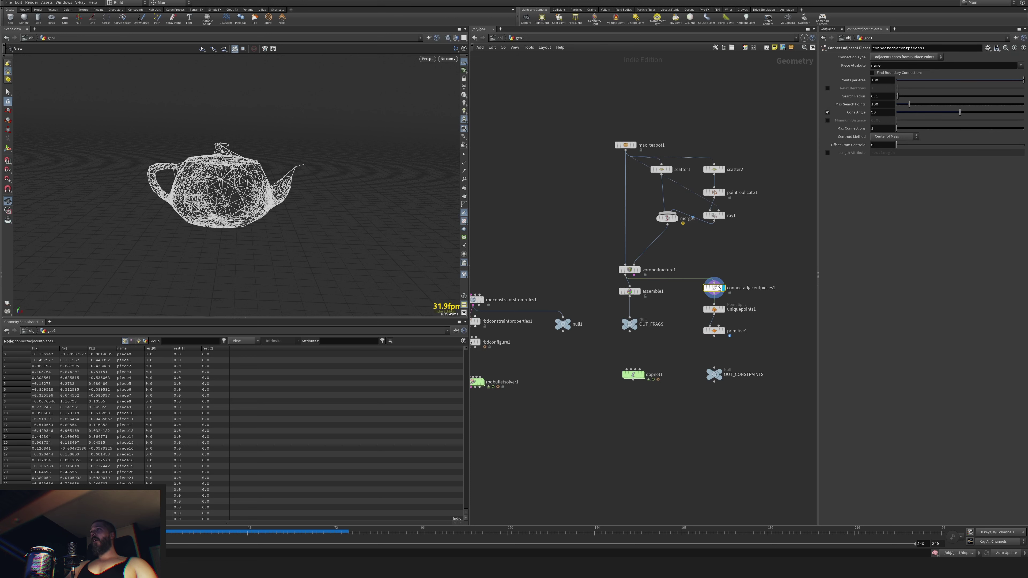
left_click(828, 154)
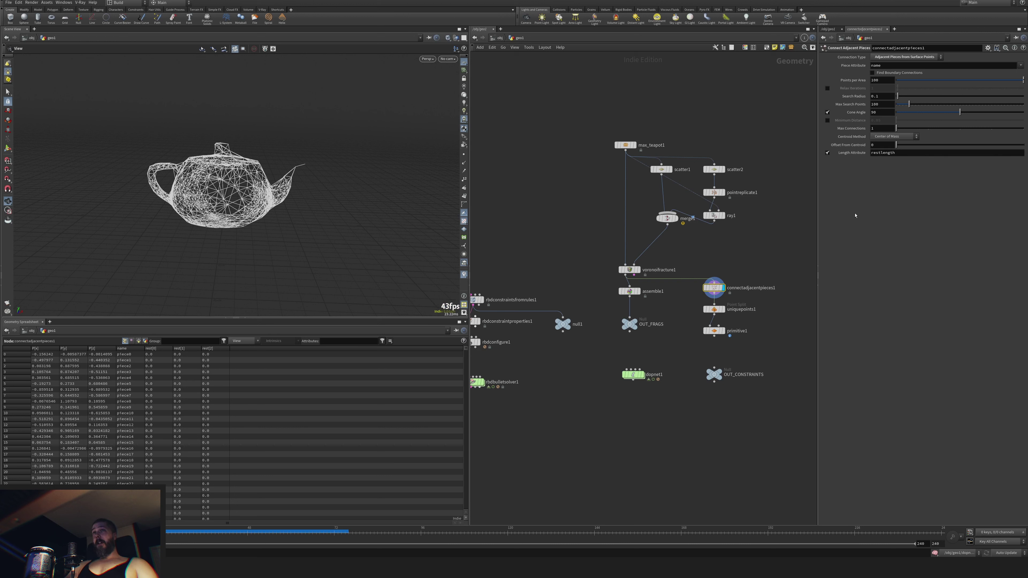
left_click(715, 368)
left_click(715, 336)
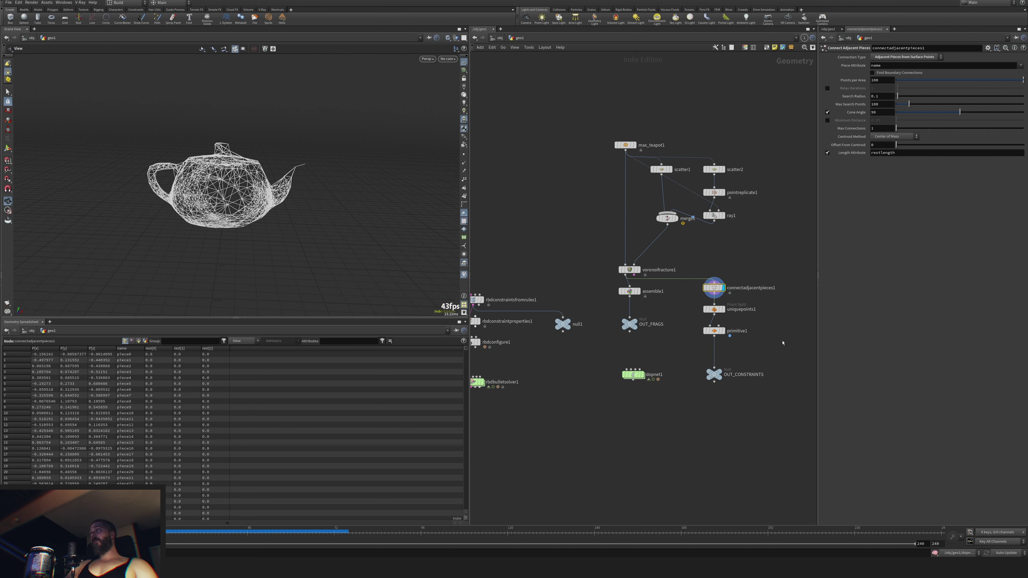
Examine the restlength primitive values of connectadjacentpieces1, sorting them in both orders.
mouse_move(717, 293)
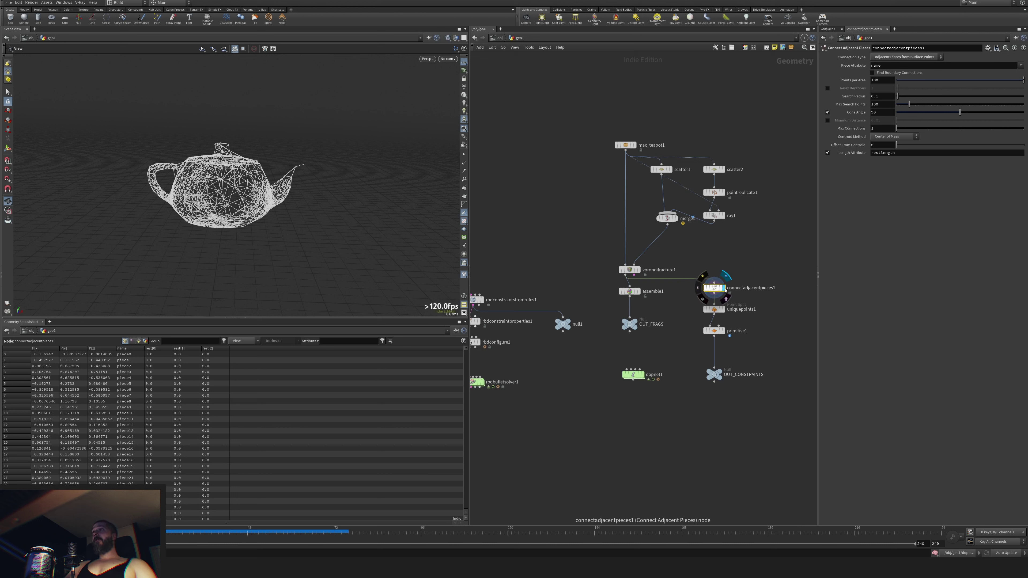
scroll(734, 289, "up", 10)
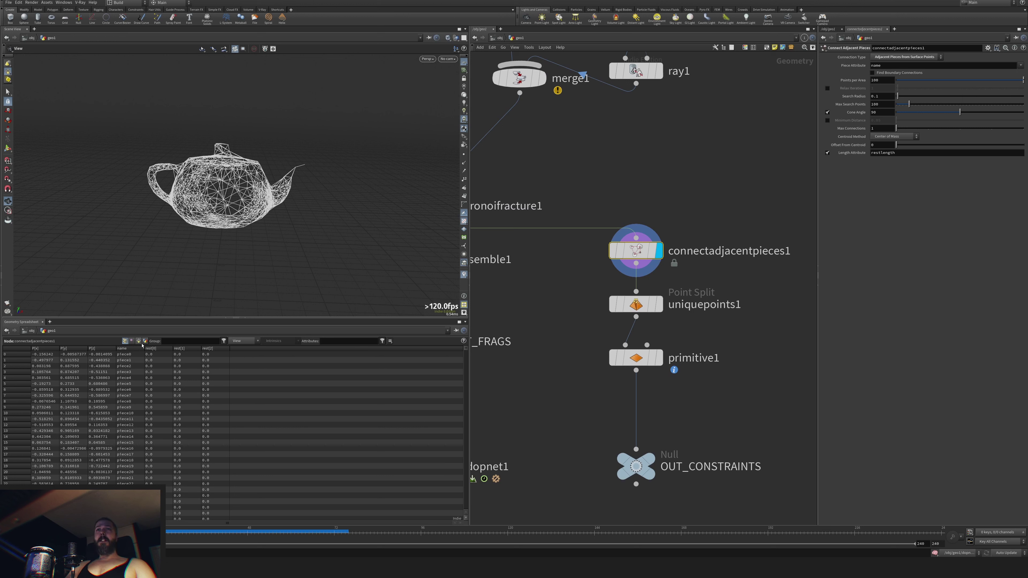
left_click(139, 341)
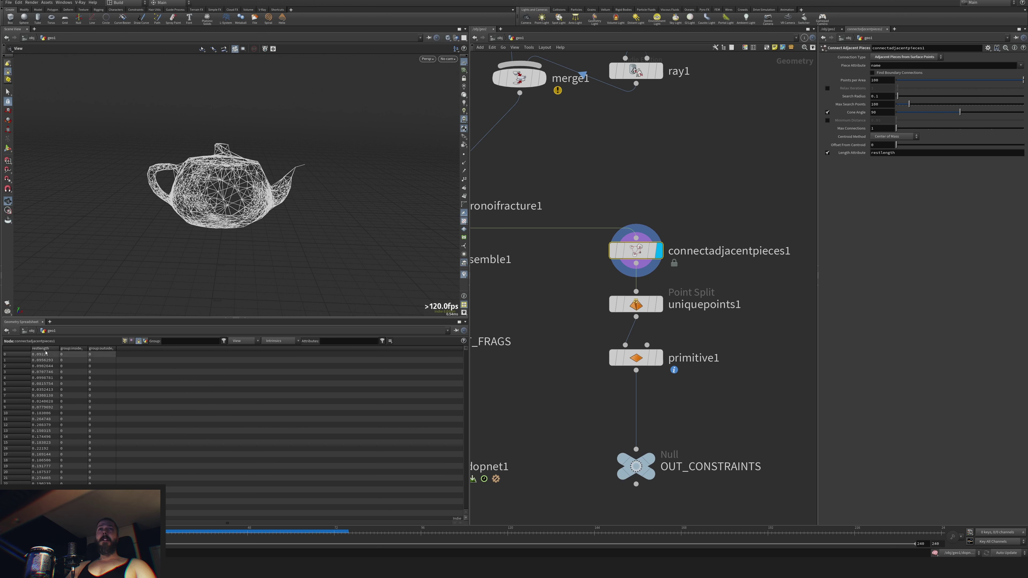
left_click(42, 349)
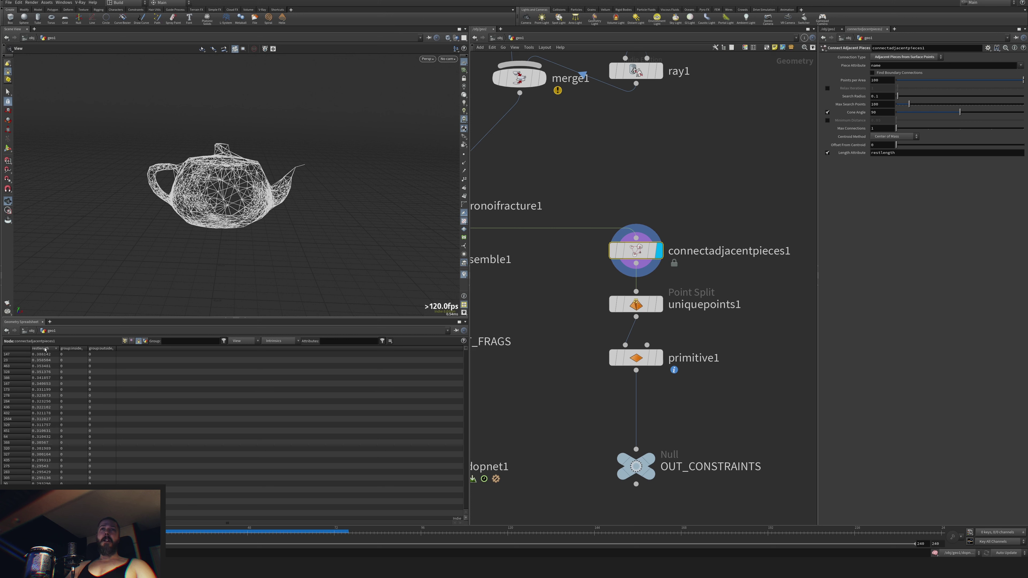
left_click(45, 349)
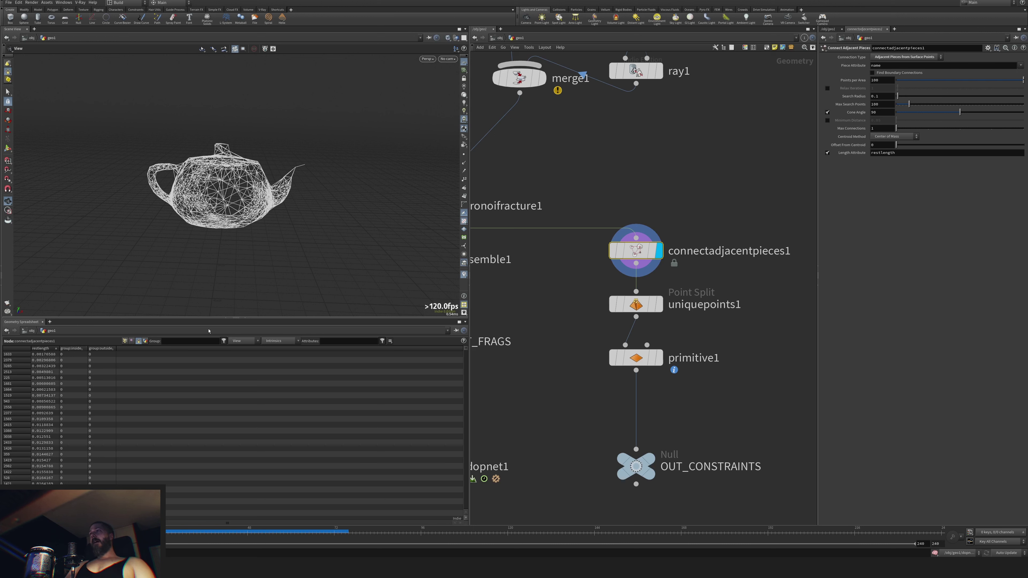
Display dopnet1, enter its network, and turn off the proxy geometry display of groundplane1.
scroll(540, 400, "down", 5)
mouse_move(536, 317)
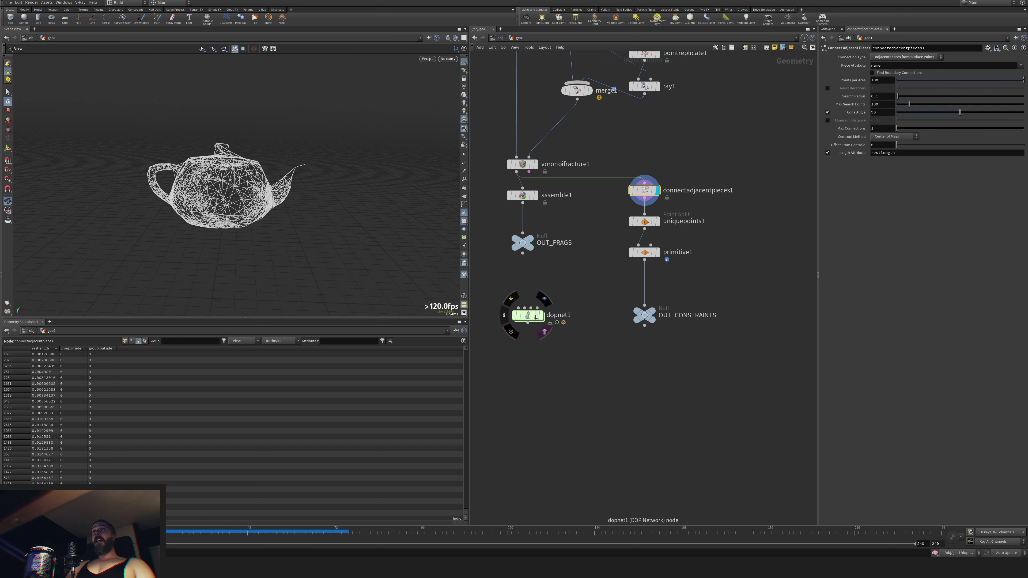
left_click(544, 299)
double_click(528, 315)
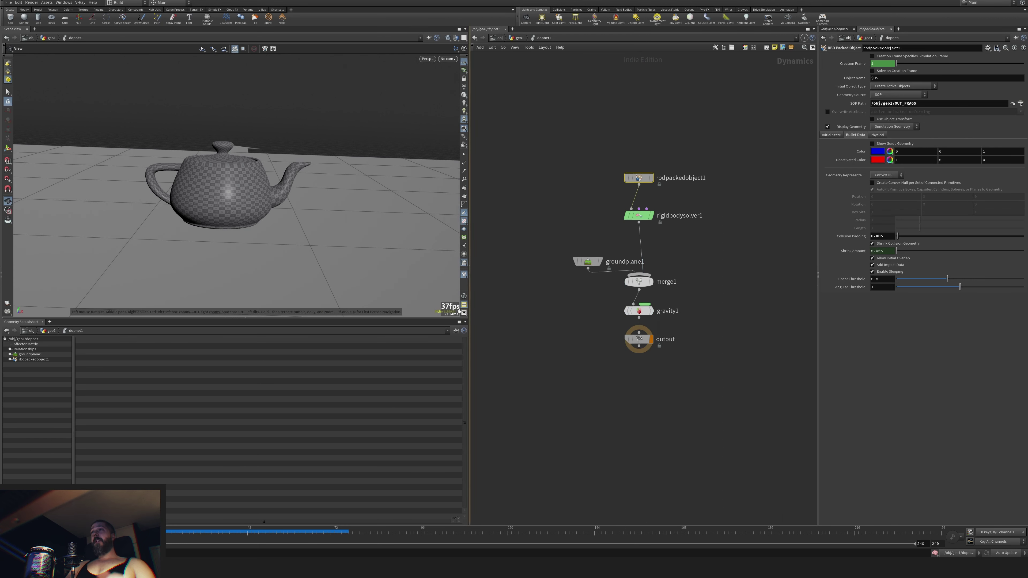
left_click_drag(424, 279, 591, 358)
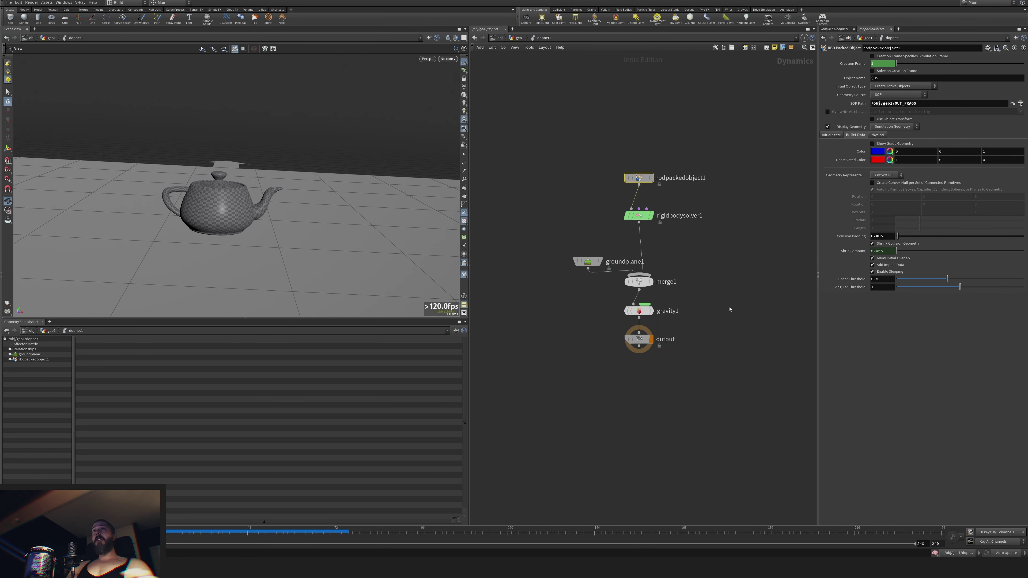
left_click(587, 261)
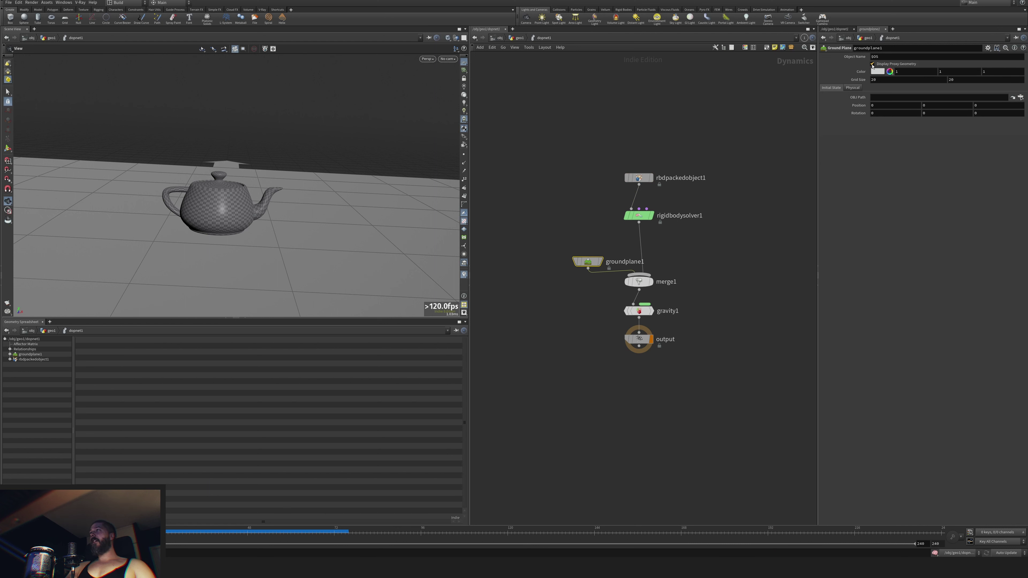
left_click(731, 269)
Insert a Constraint Network node between rigidbodysolver1 and merge1.
key("Tab")
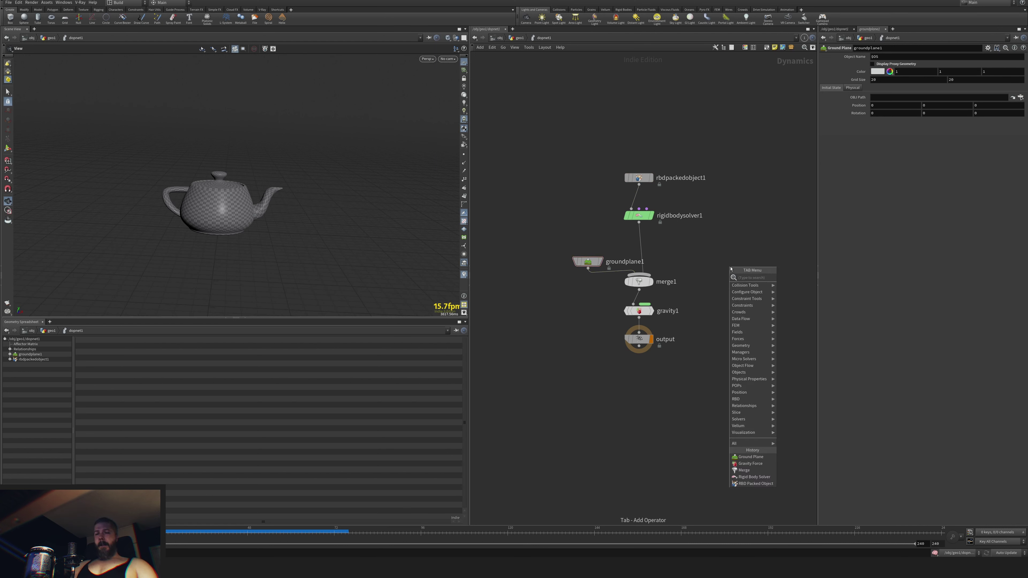
type("connet")
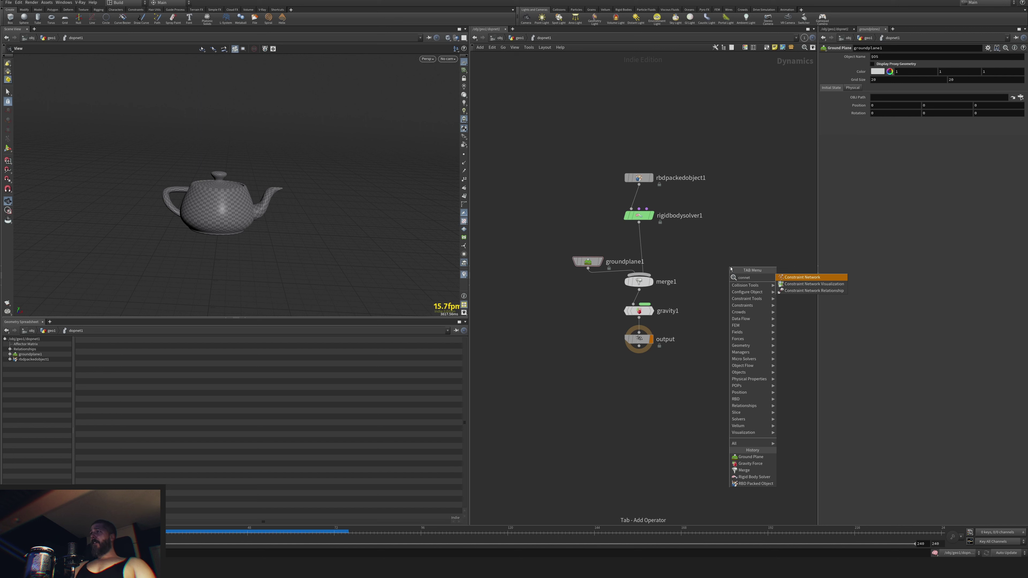
key("Return")
left_click(642, 245)
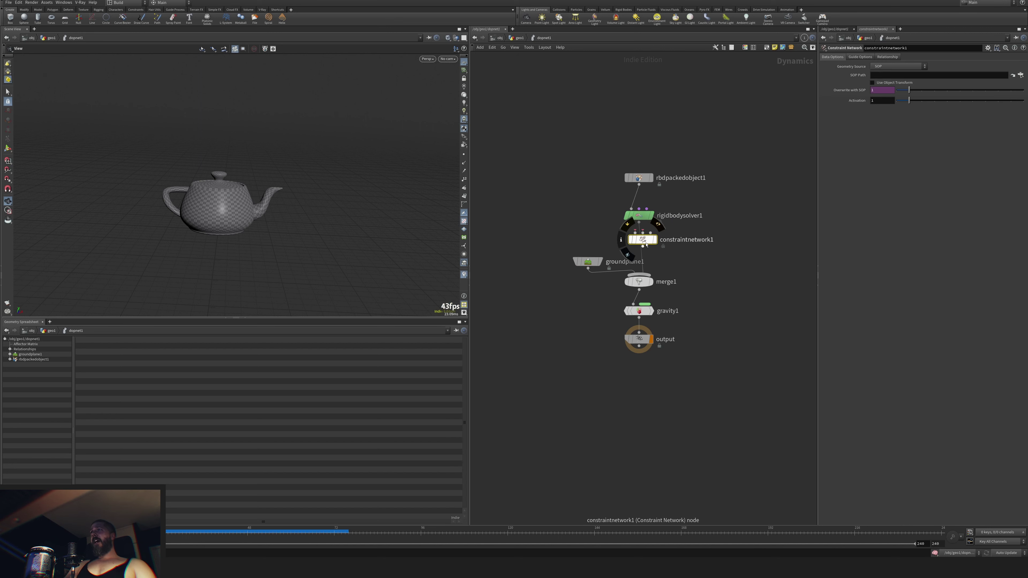
Set the SOP path of constraintnetwork1 to /obj/geo1/OUT_CONSTRAINTS, keeping SOP as the geometry source.
left_click(909, 67)
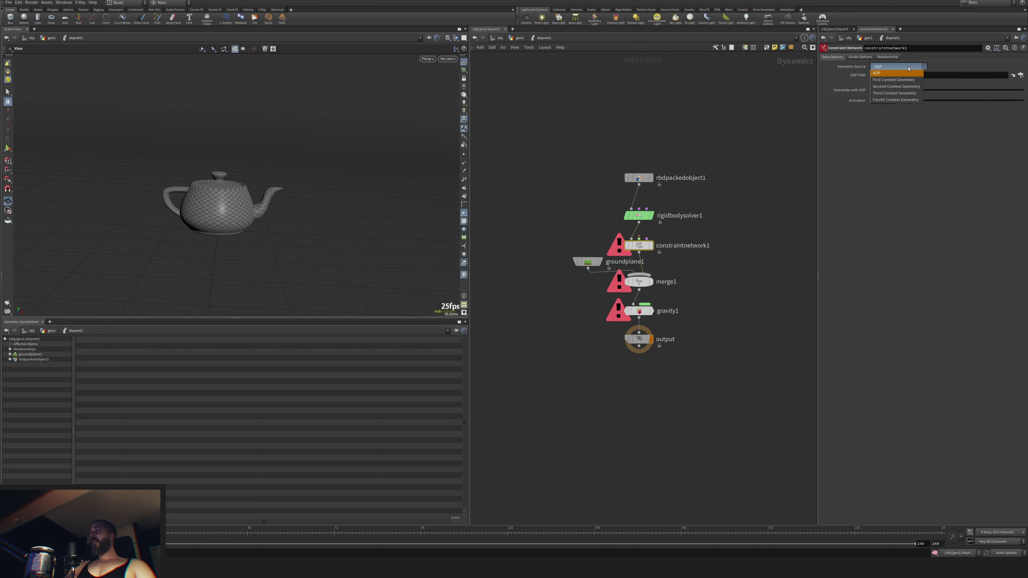
left_click(1020, 75)
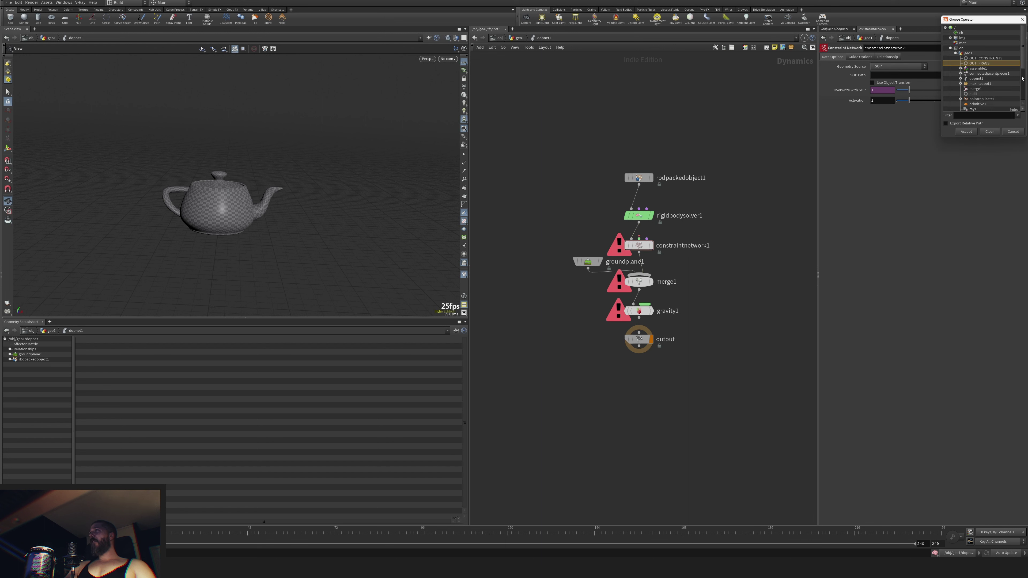
double_click(980, 61)
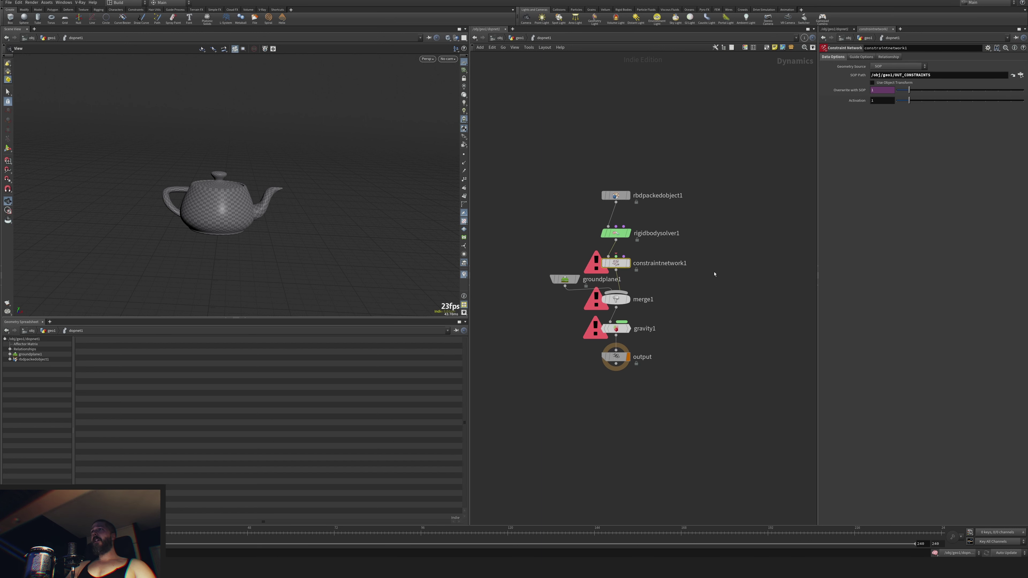
Add a Hard Constraint Relationship node and connect it to the second input of constraintnetwork1.
key("Tab")
type("har")
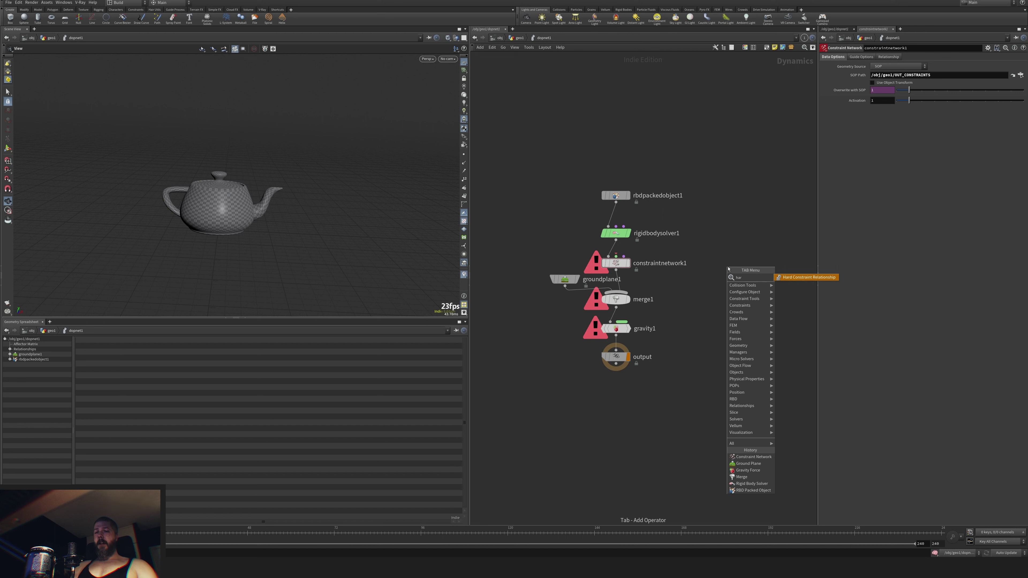
type("d")
key("Return")
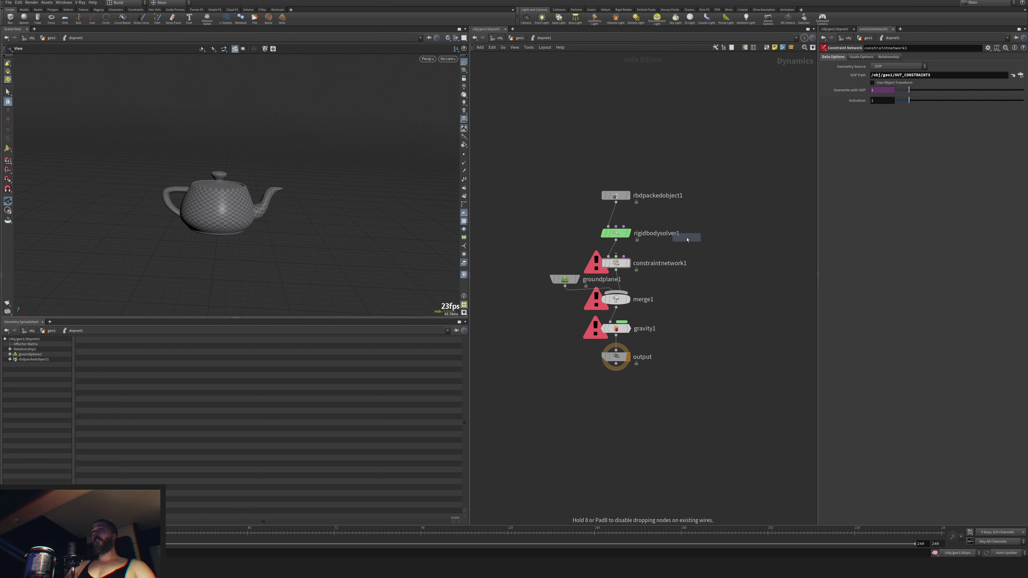
left_click(703, 248)
left_click(616, 256)
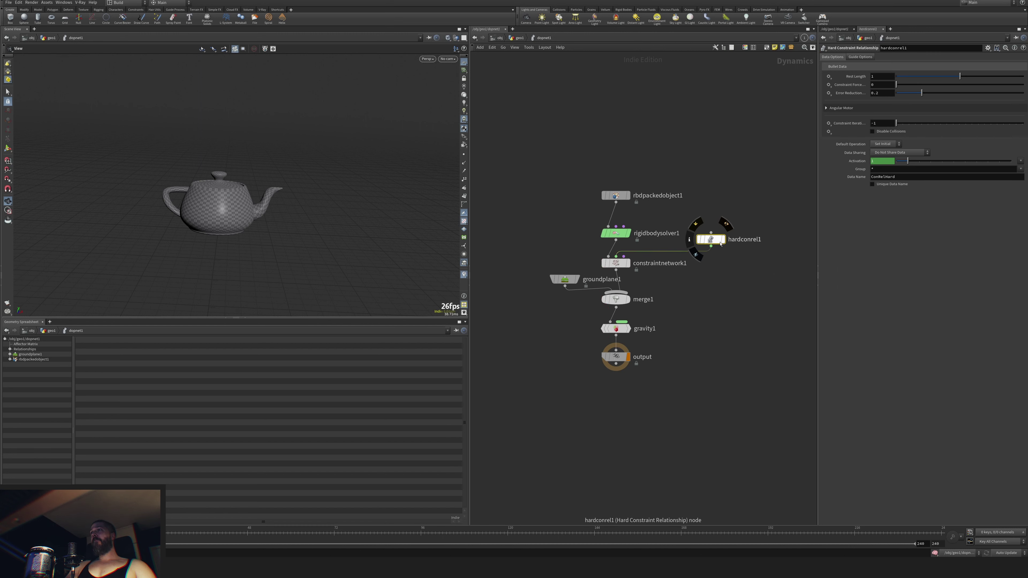
Set the data name of hardconrel1 to Hard.
left_click(885, 177)
key("BackSpace")
key("BackSpace")
key("BackSpace")
key("BackSpace")
key("BackSpace")
key("BackSpace")
Return to geo1, insert a Primitive Wrangle between primitive1 and OUT_CONSTRAINTS, and display the wrangle.
key("u")
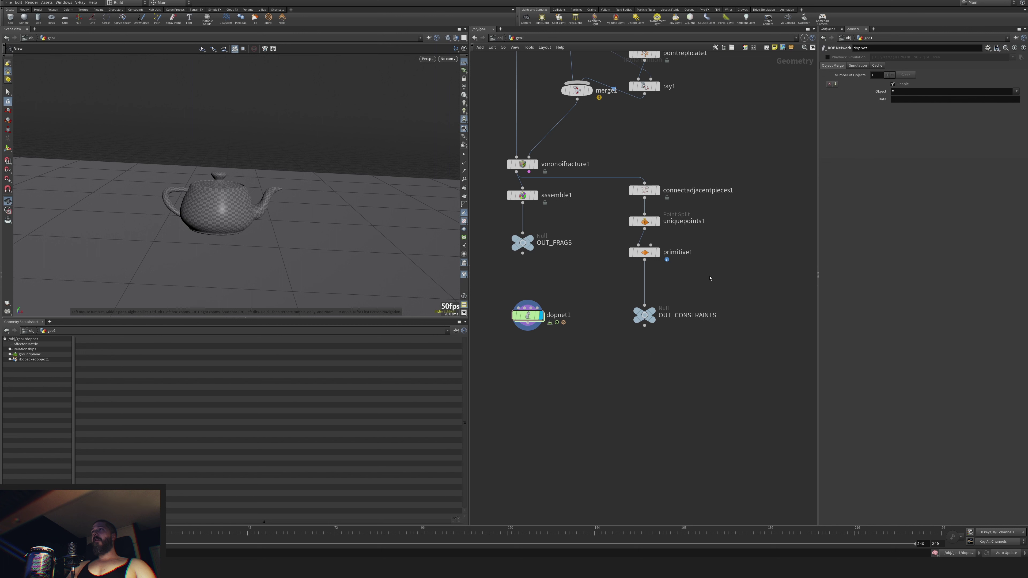
key("Tab")
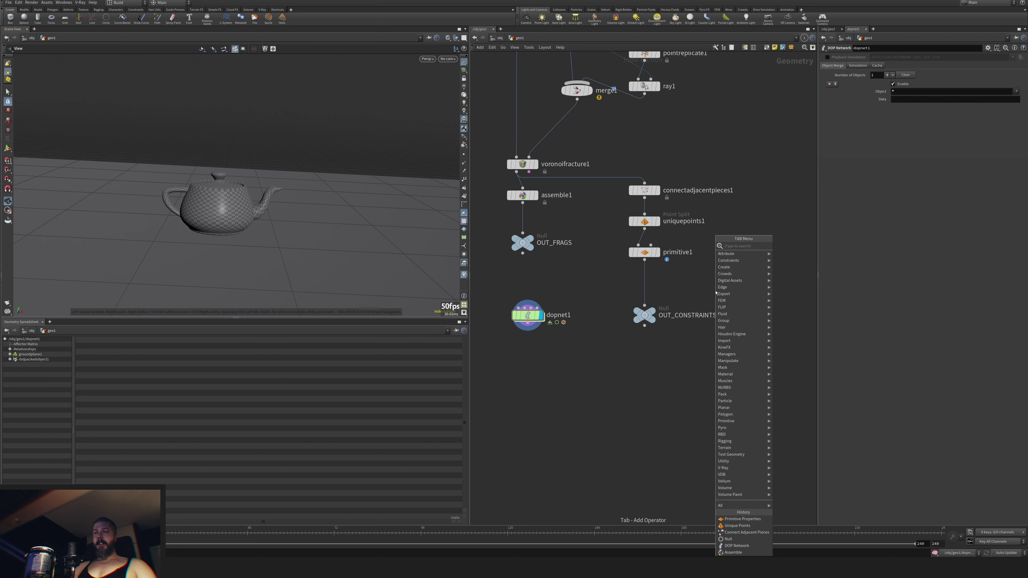
type("prim")
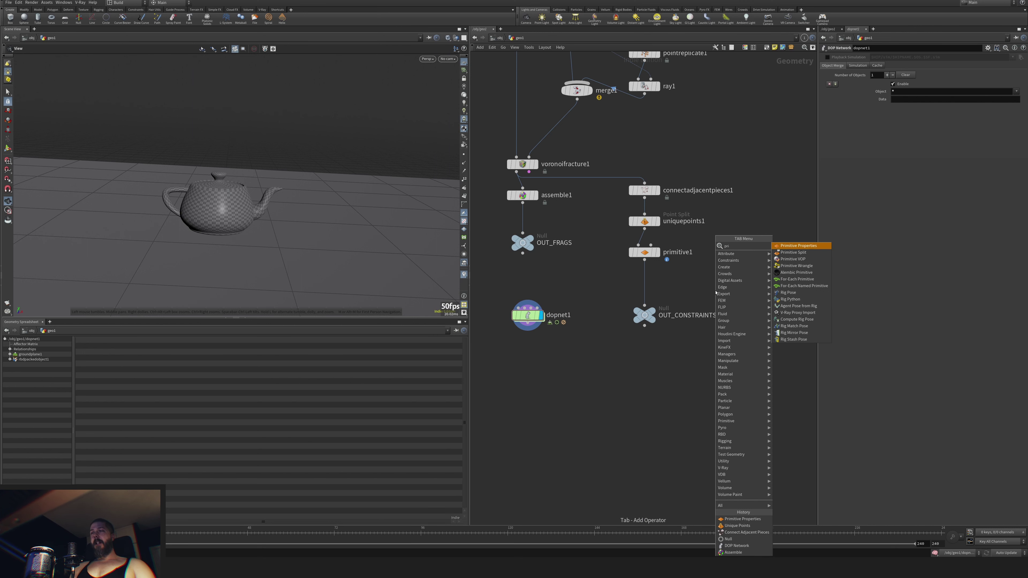
key("BackSpace")
key("BackSpace")
key("BackSpace")
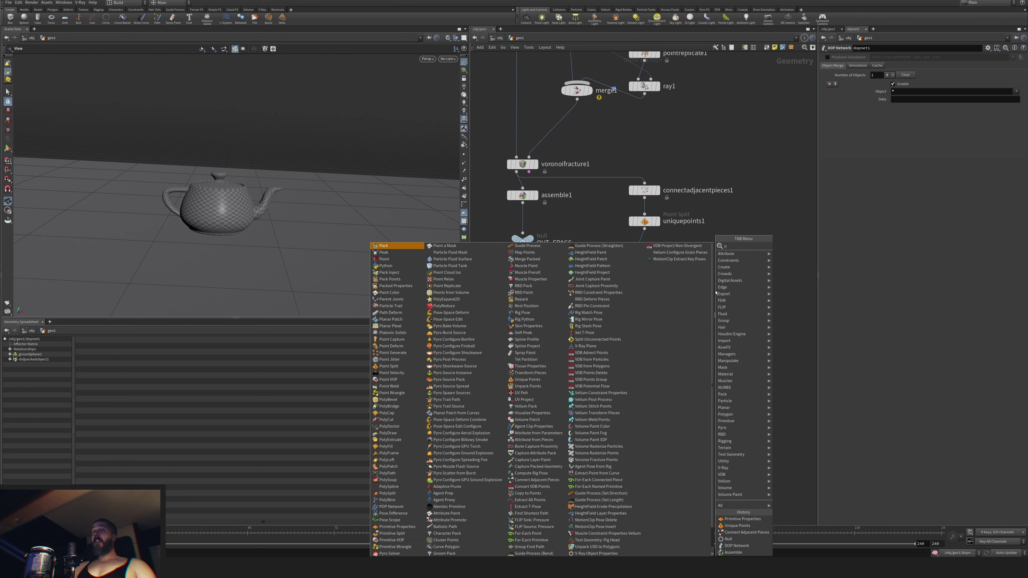
type("rw")
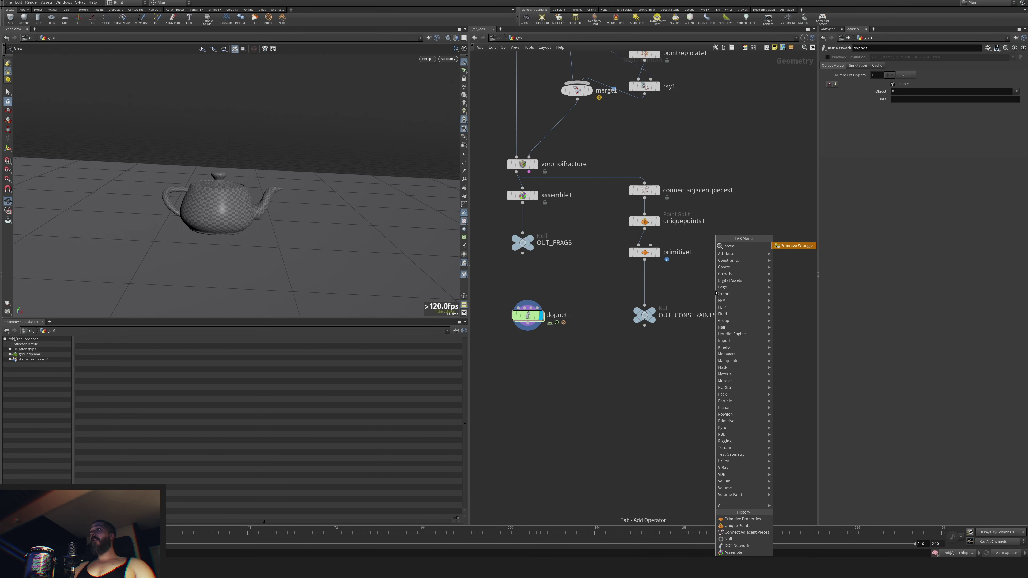
type("ra")
key("Return")
left_click_drag(684, 274, 642, 284)
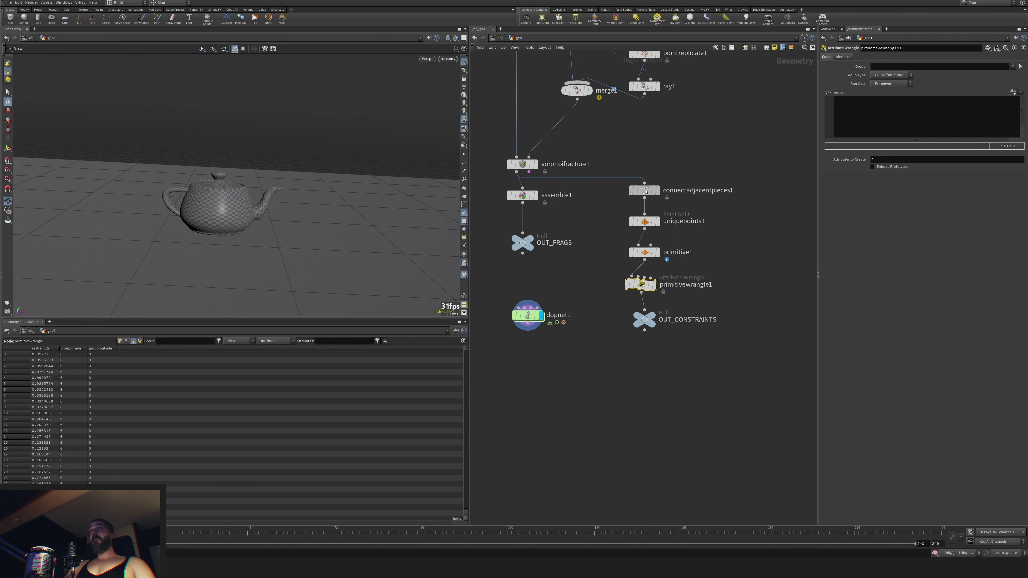
left_click(656, 190)
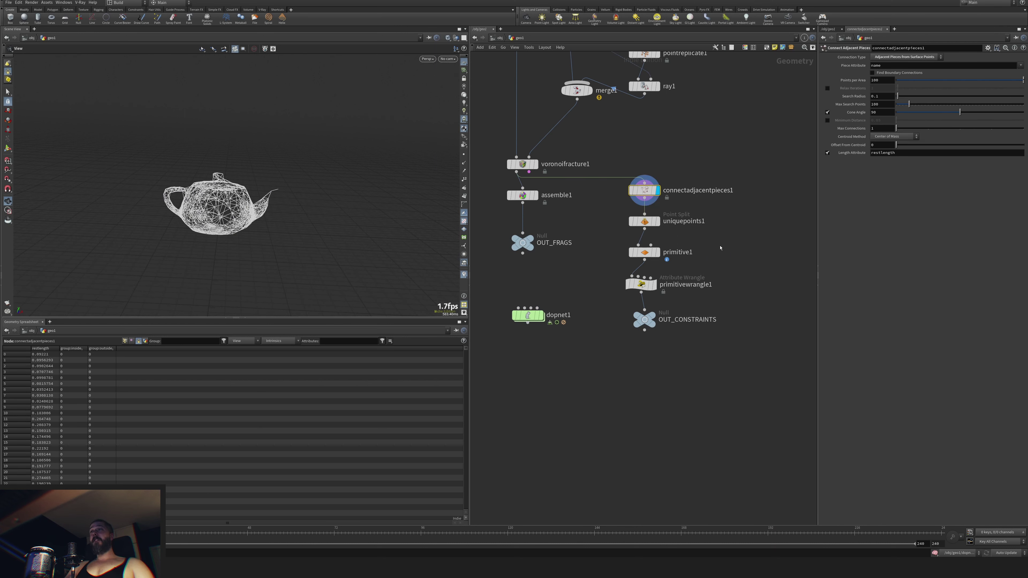
left_click(653, 284)
key("Tab")
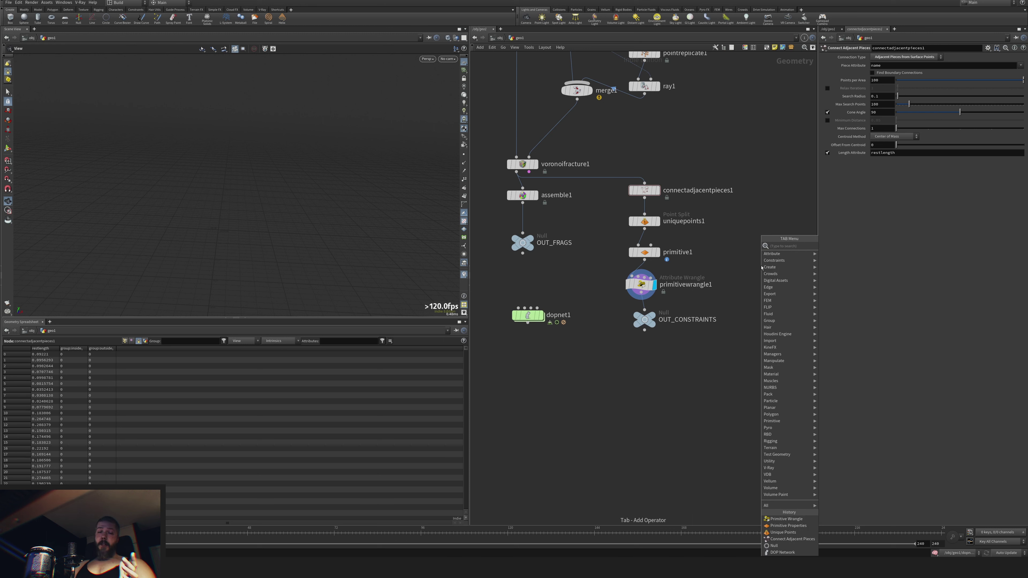
type("rbd")
key("Down")
key("Down")
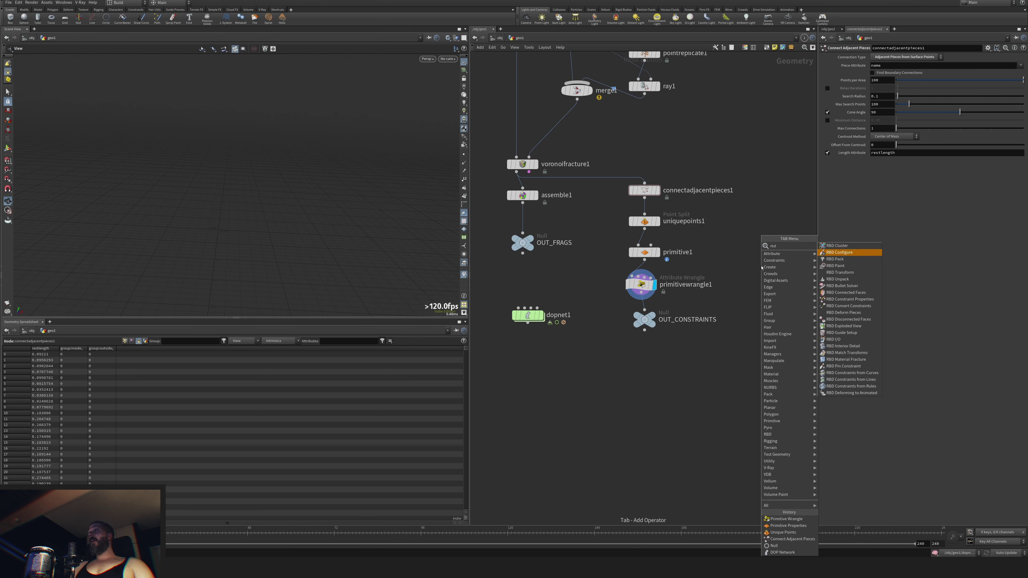
key("Down")
key("Down")
key("Down")
key("Down")
key("Down")
key("Down")
key("Return")
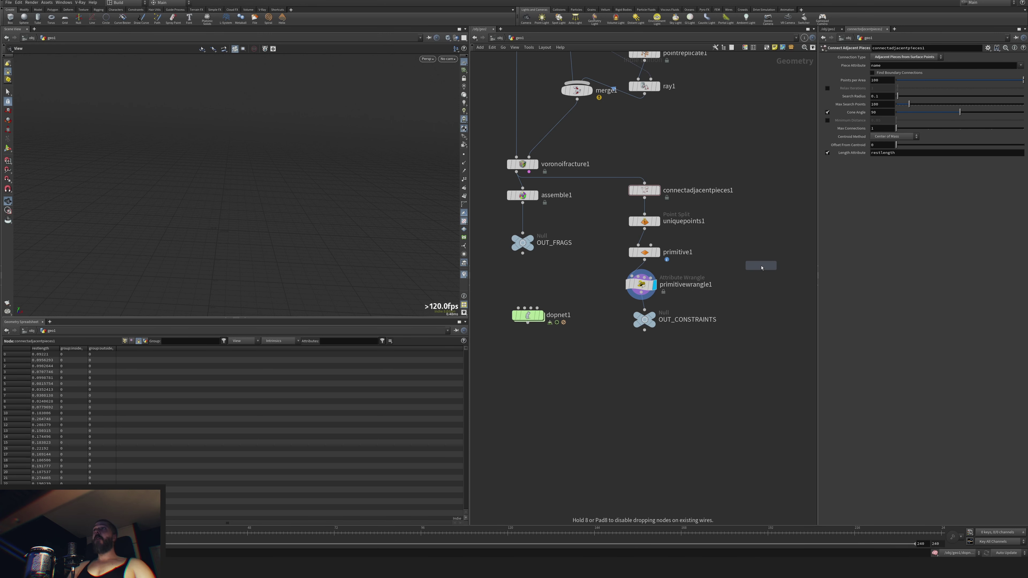
left_click(743, 265)
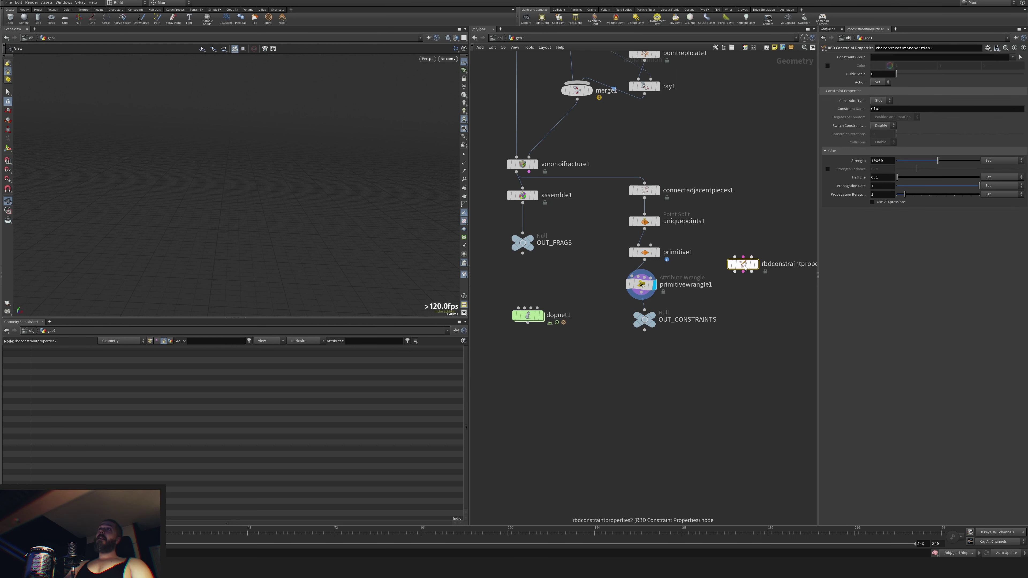
key("Delete")
Write s@constraint_name = "Hard"; and s@constraint_type = "all"; in primitivewrangle1, and move OUT_CONSTRAINTS slightly lower below it.
left_click(643, 285)
left_click(885, 112)
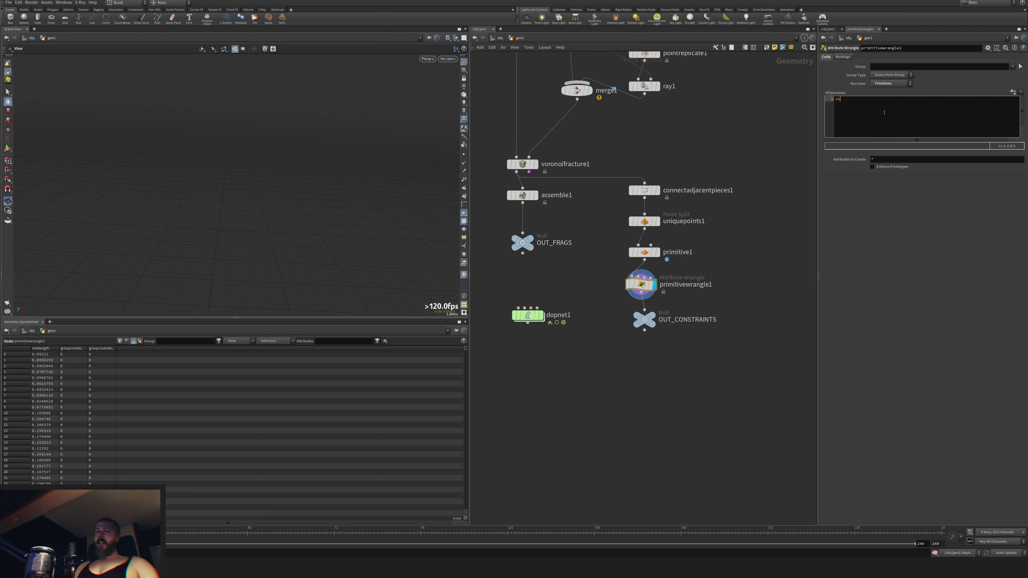
type("nstraint_name =")
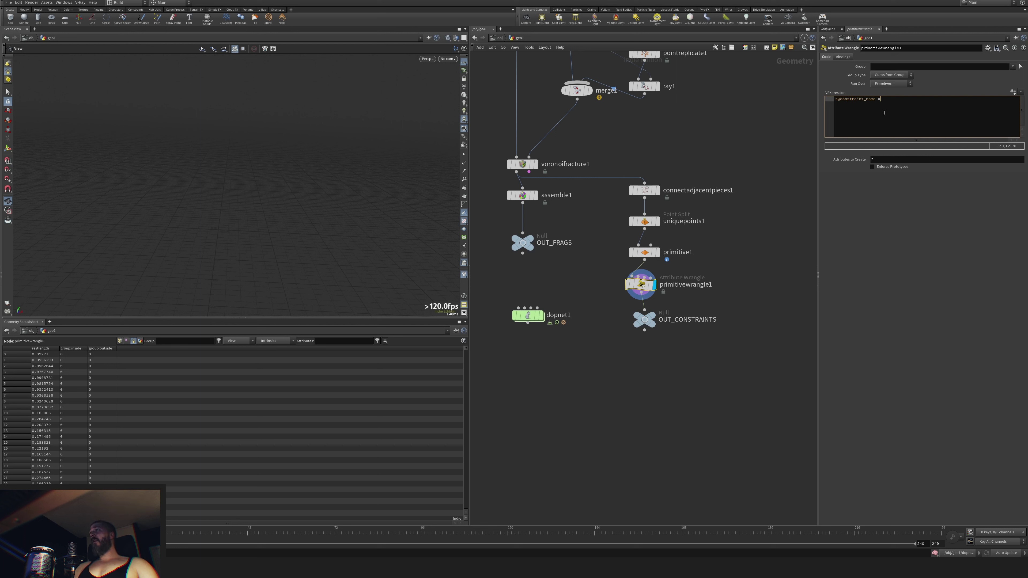
type(" \"Hard\";")
key("Return")
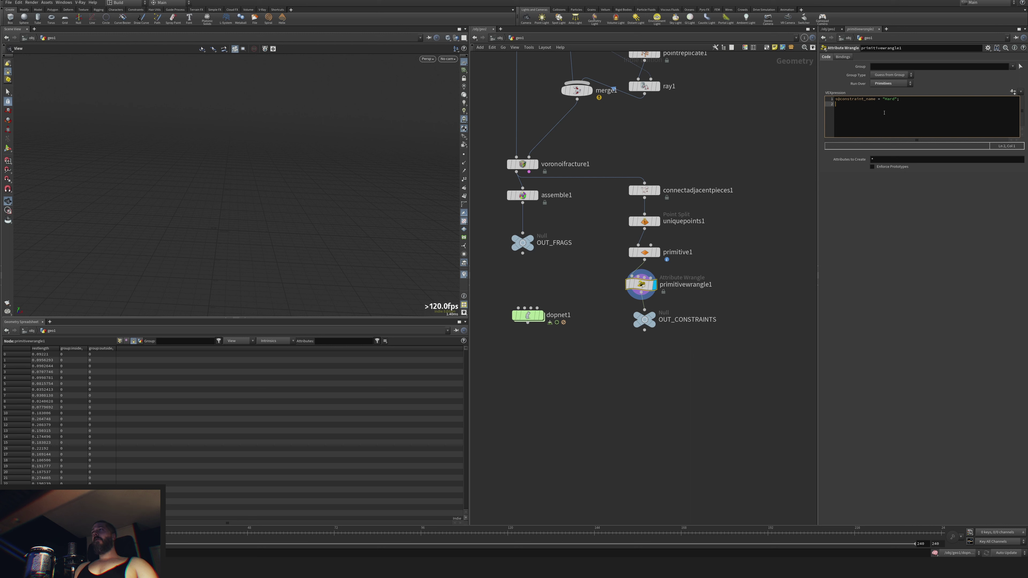
type("s")
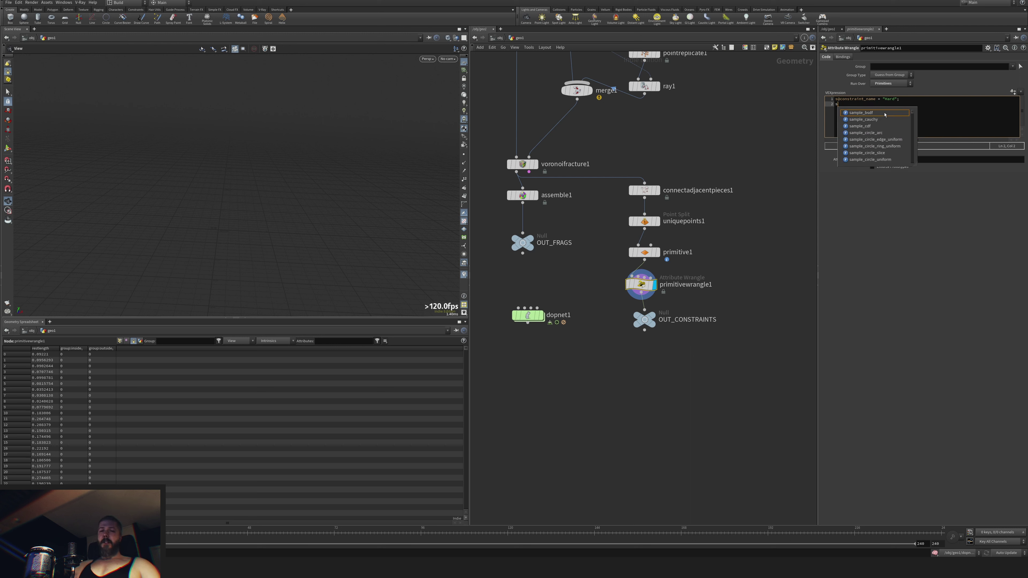
type("@")
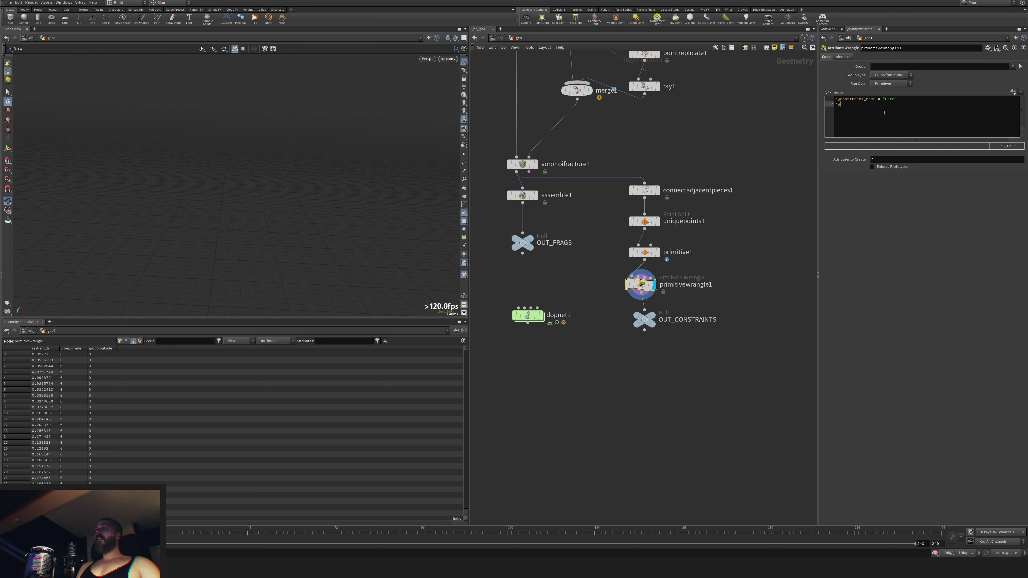
type("co")
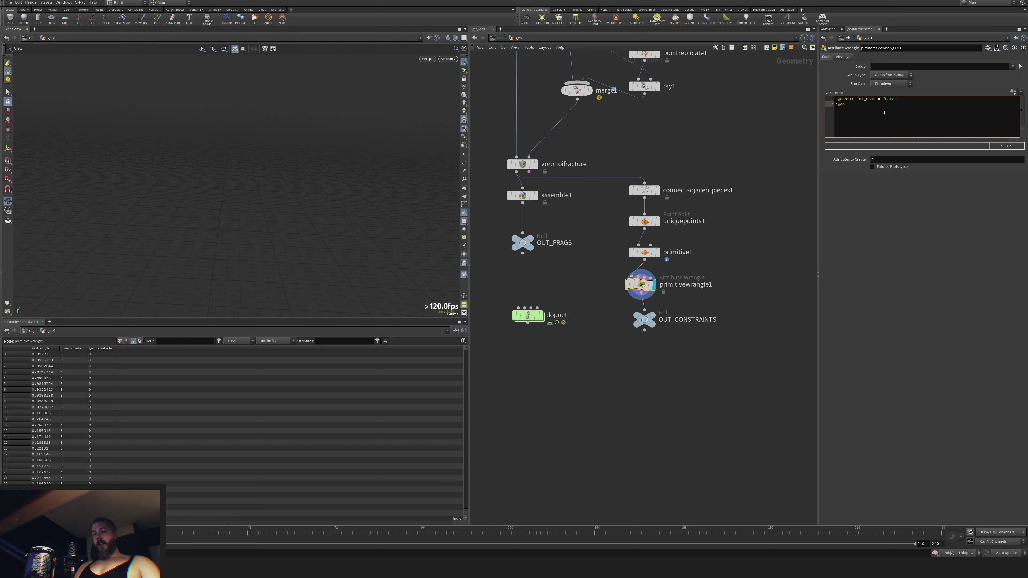
type("nstraint_type = \"all\";")
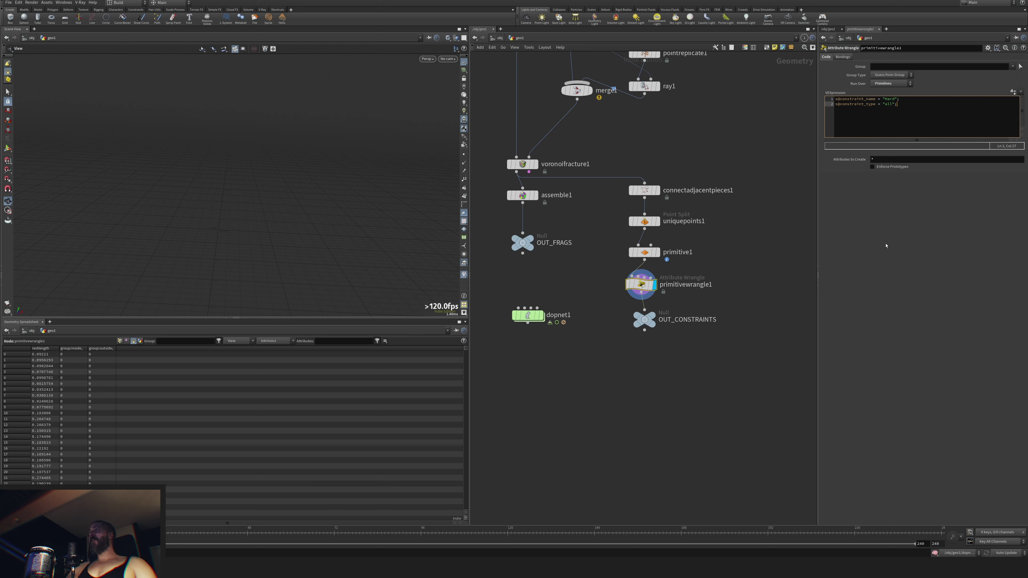
left_click_drag(660, 317, 657, 335)
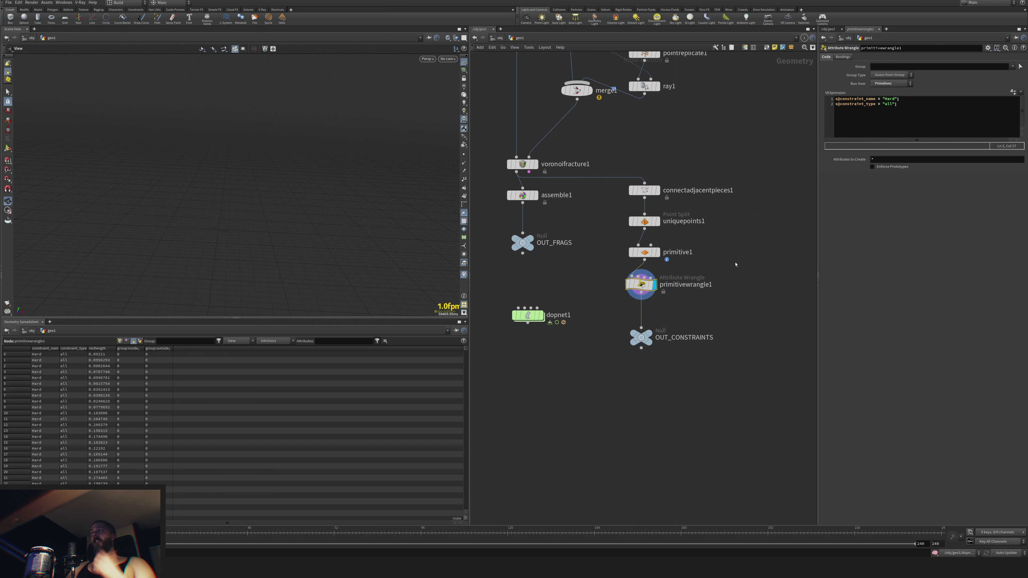
Display dopnet1, enter its network, and move hardconrel1 slightly farther from the solver chain.
left_click(650, 333)
left_click(543, 315)
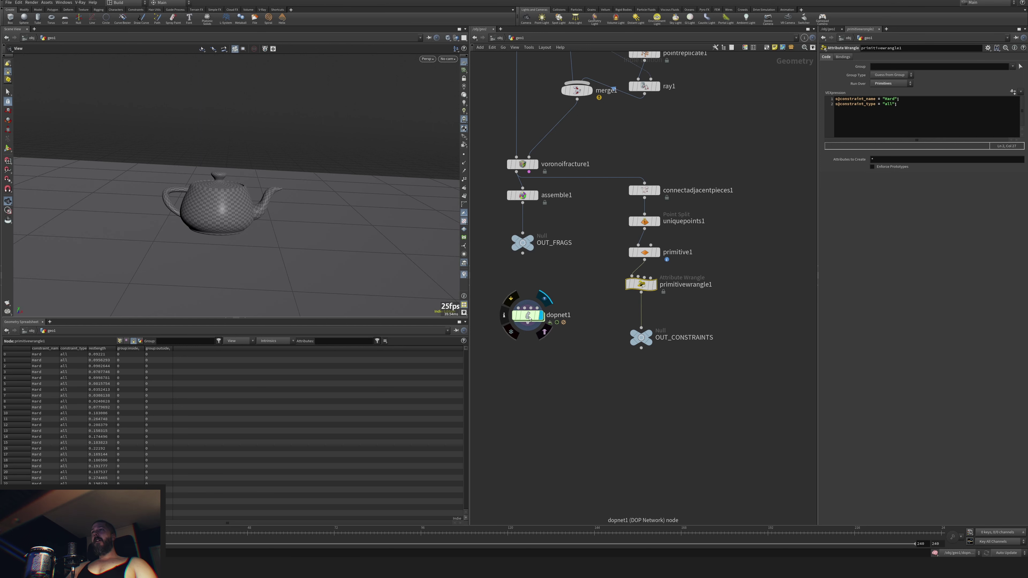
double_click(529, 315)
left_click_drag(716, 242, 732, 242)
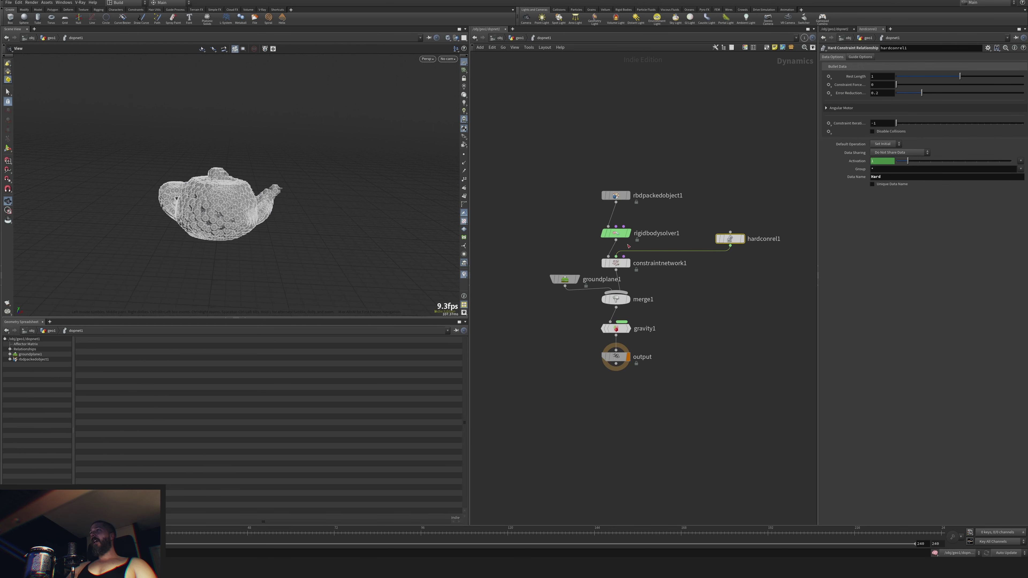
Turn off Show Guide Geometry on constraintnetwork1.
left_click(615, 196)
scroll(218, 212, "up", 8)
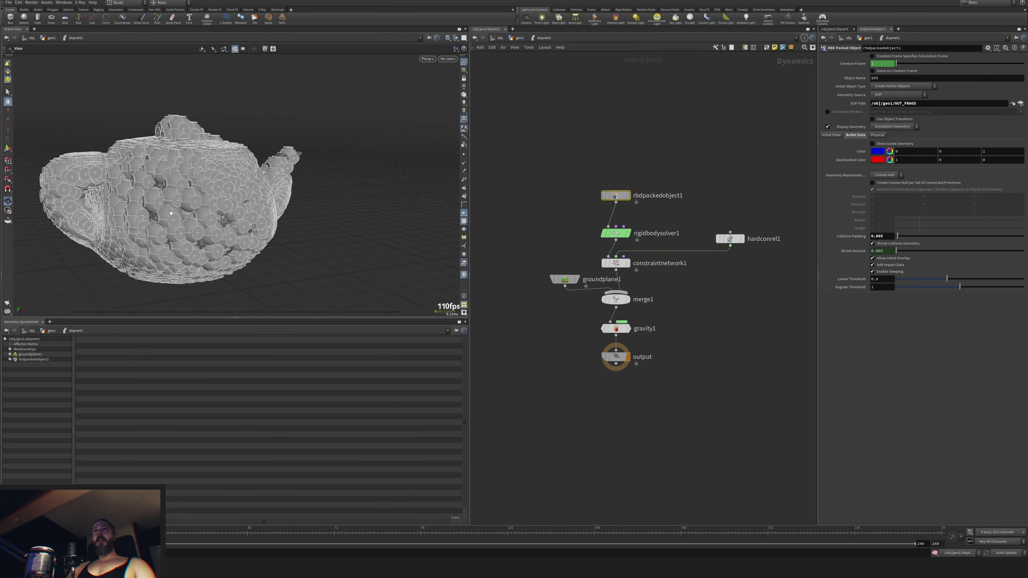
scroll(171, 213, "down", 6)
left_click(615, 264)
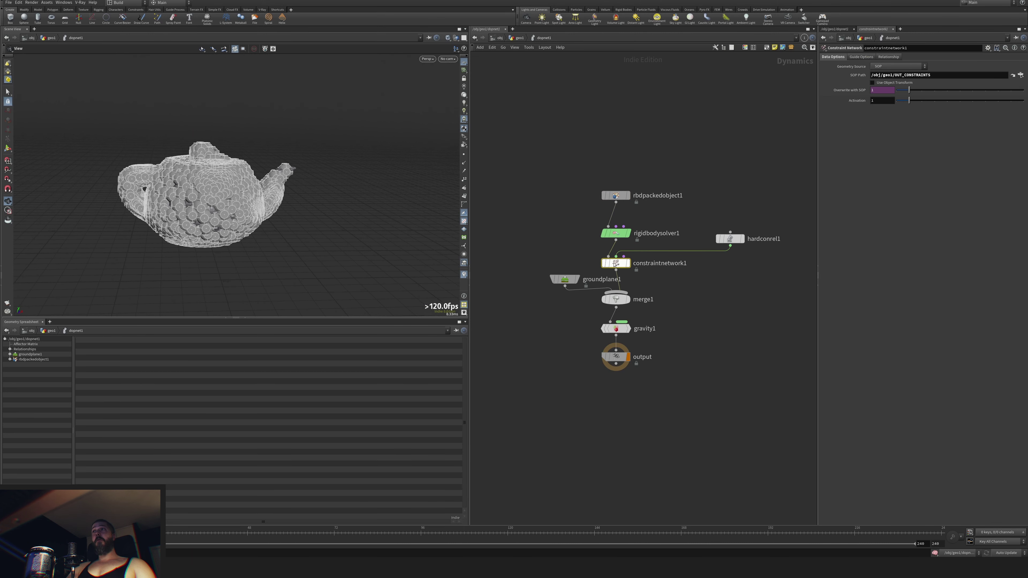
left_click(859, 57)
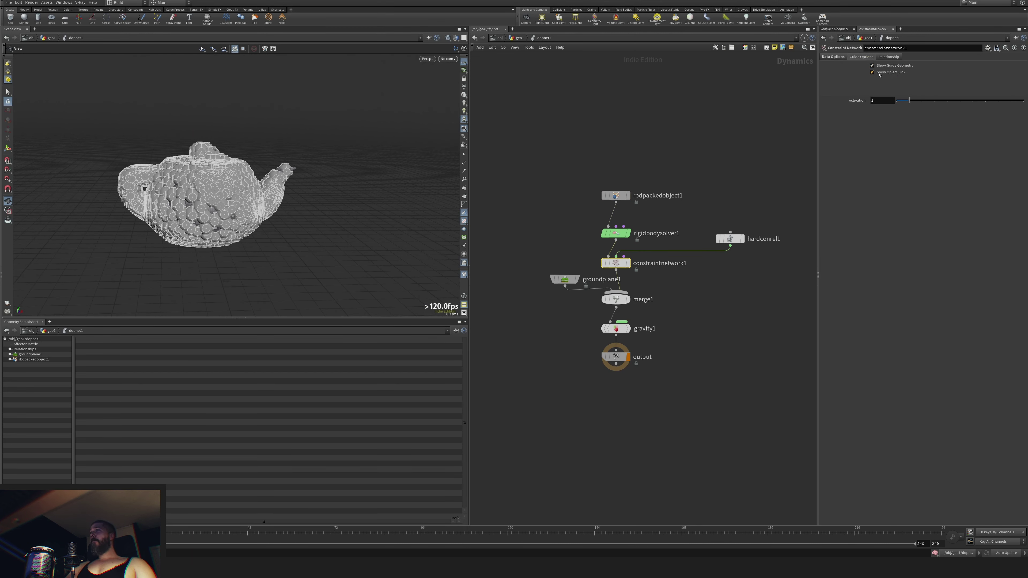
left_click(872, 66)
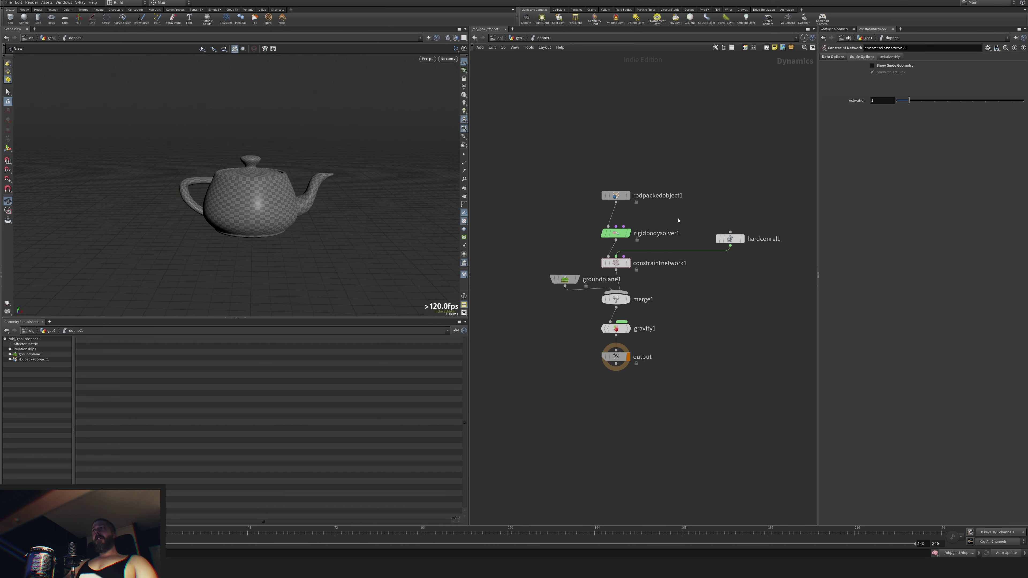
Select hardconrel1, play the simulation to check how the teapot fragments behave, and rewind it.
left_click_drag(728, 219, 757, 269)
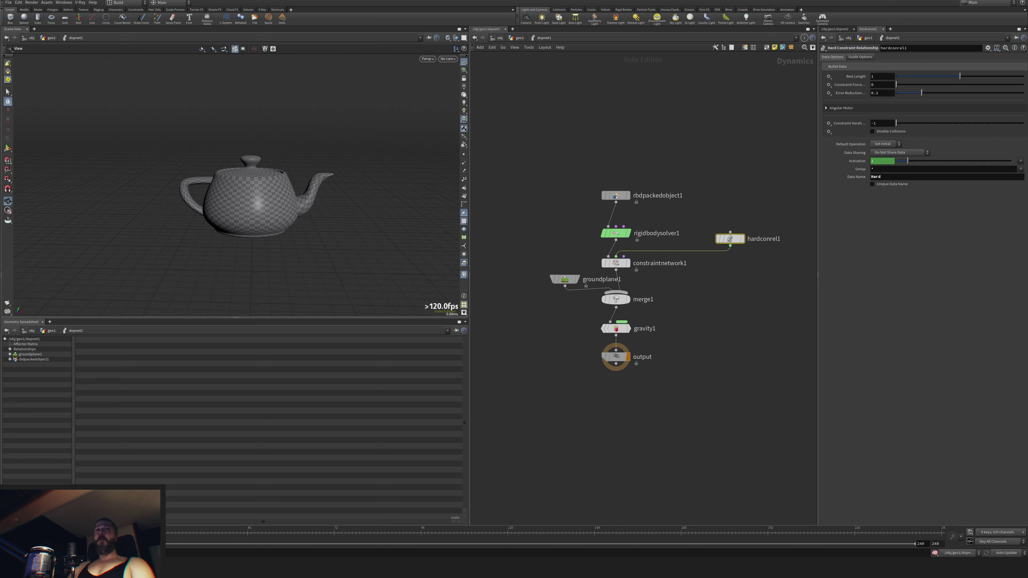
key("Up")
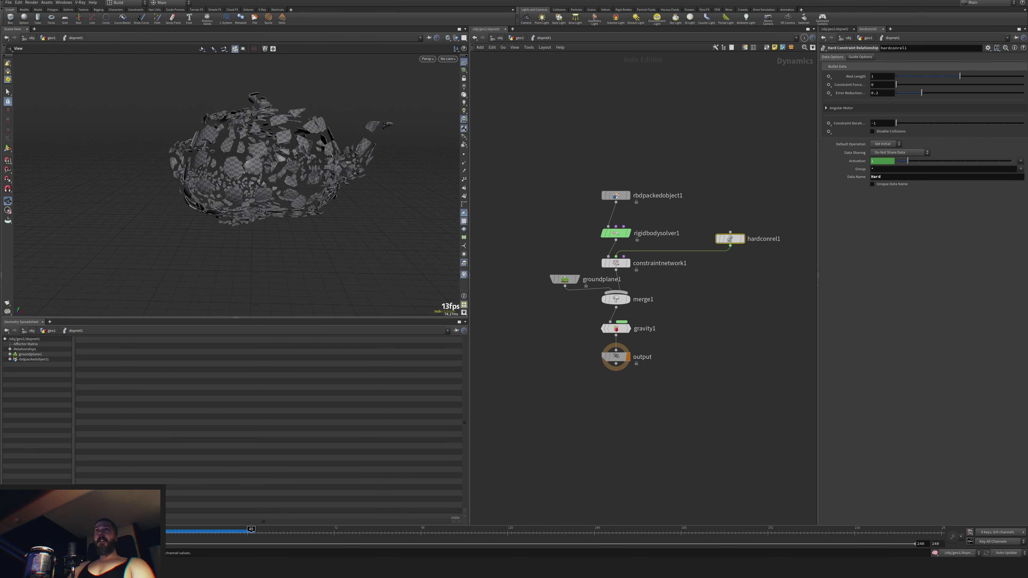
key("ctrl+Up")
key("Right")
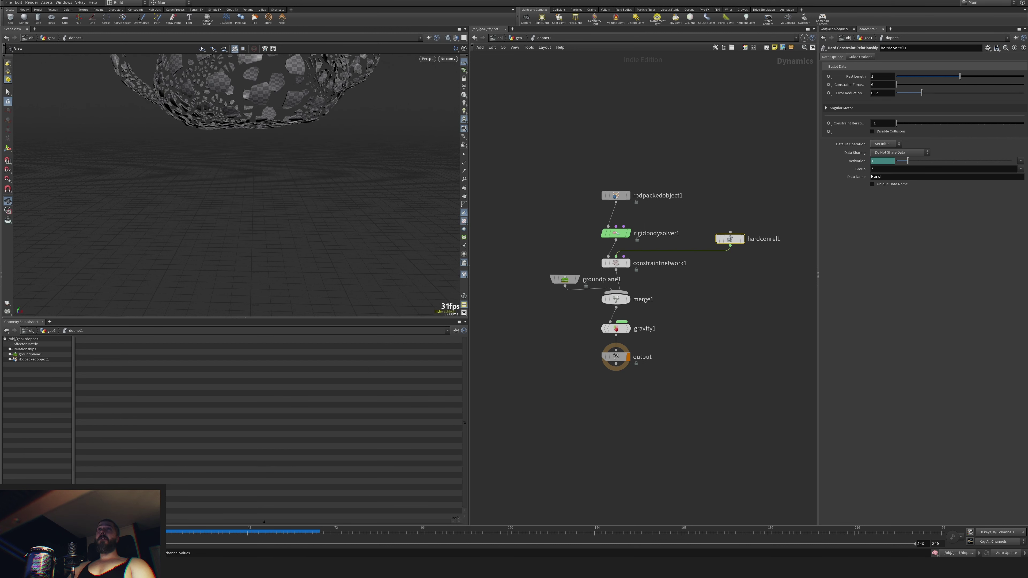
key("Left")
Return to geo1 and bypass the uniquepoints1 and primitive1 nodes.
key("u")
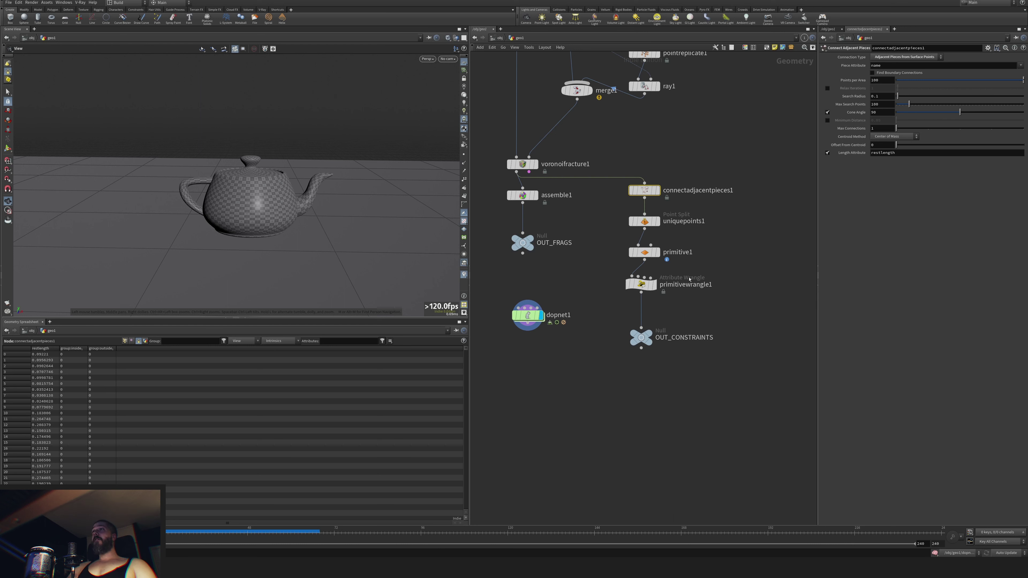
mouse_move(630, 226)
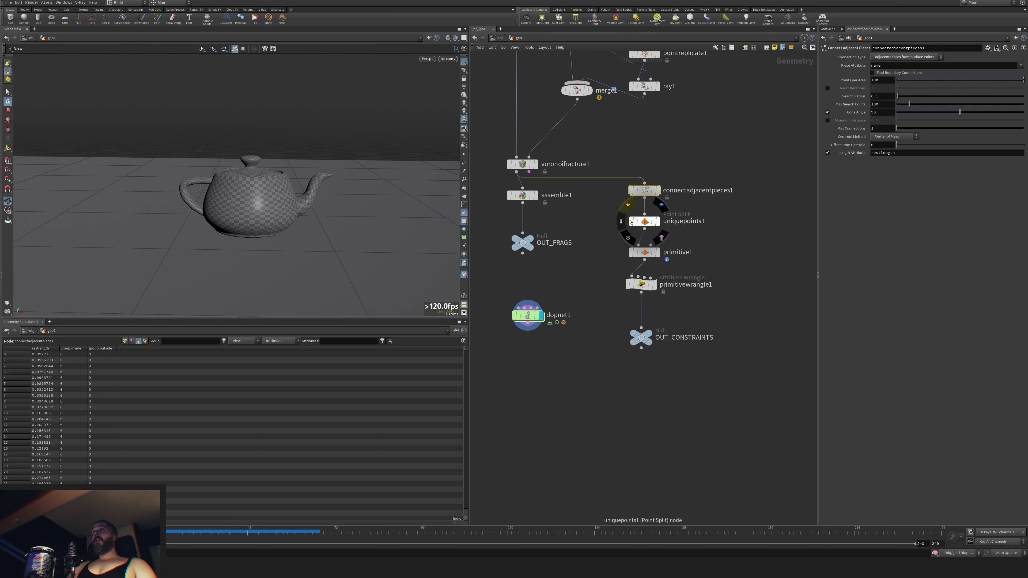
left_click(630, 221)
left_click(632, 252)
left_click(644, 221)
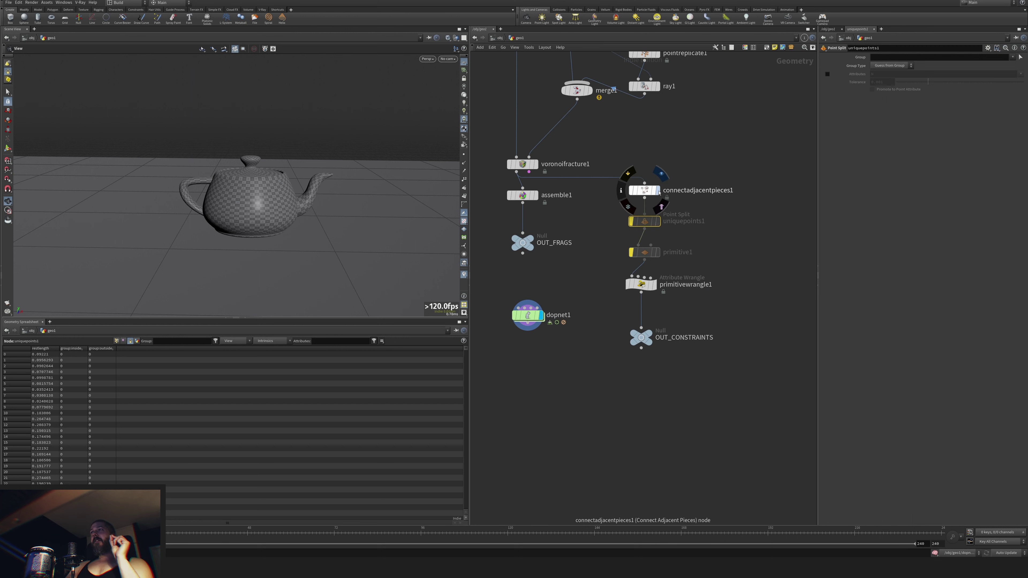
Display connectadjacentpieces1 and examine its constraint lines up close.
left_click(657, 189)
left_click(645, 190)
scroll(340, 222, "up", 5)
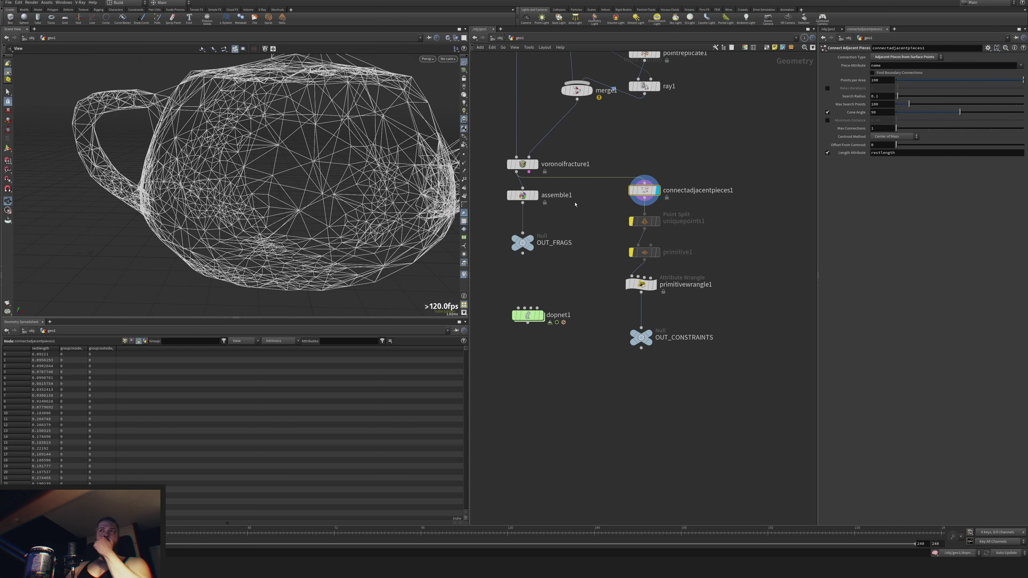
Re-enable the bypassed uniquepoints1 and primitive1 nodes.
mouse_move(628, 229)
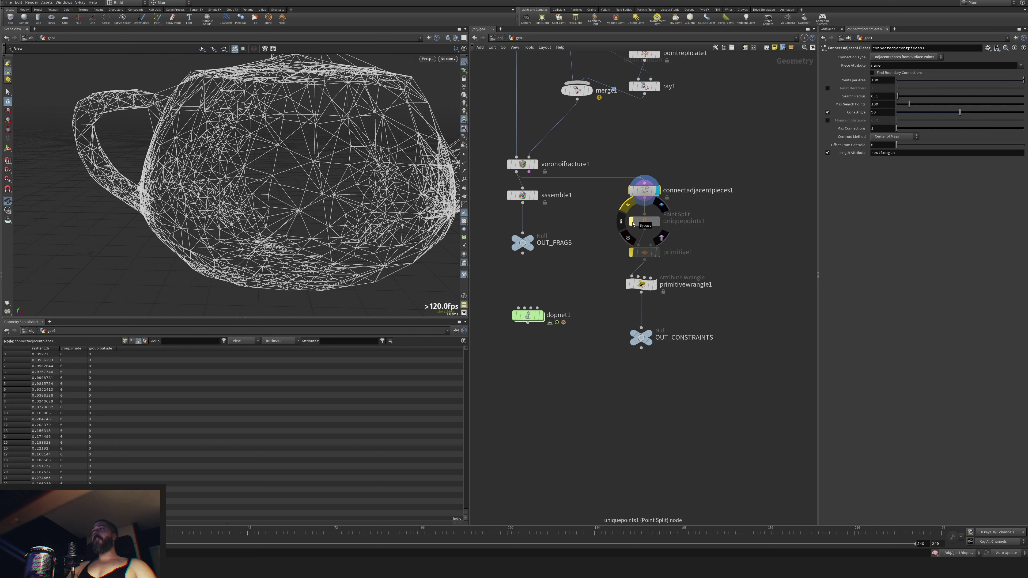
left_click(632, 222)
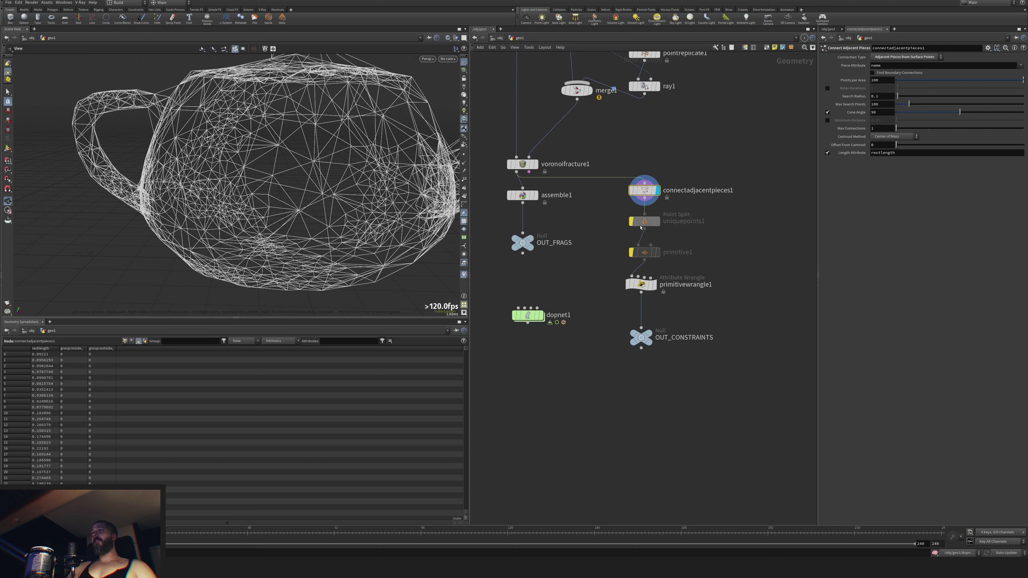
left_click(632, 221)
left_click(632, 252)
left_click(641, 283)
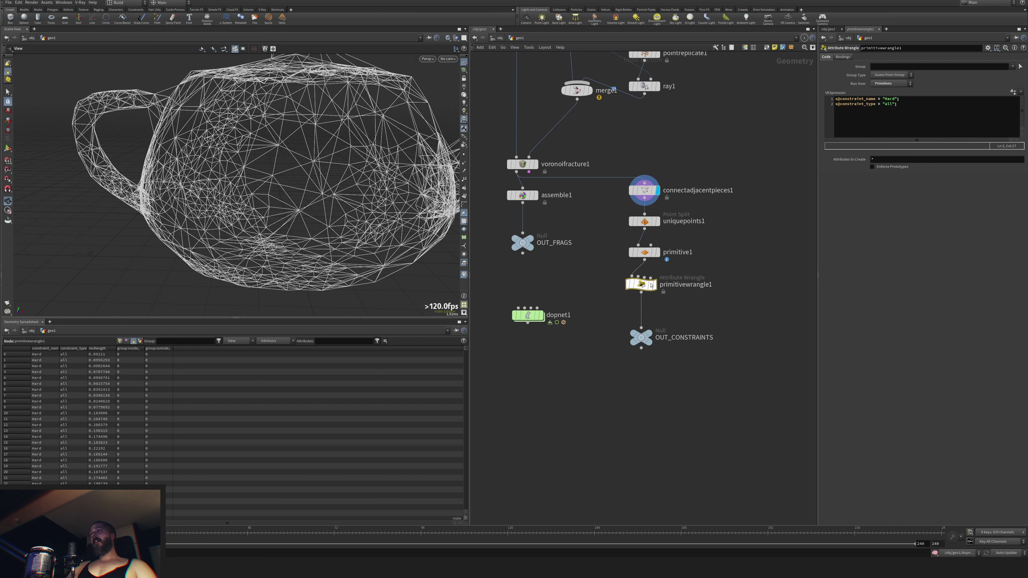
key("Return")
key("Return")
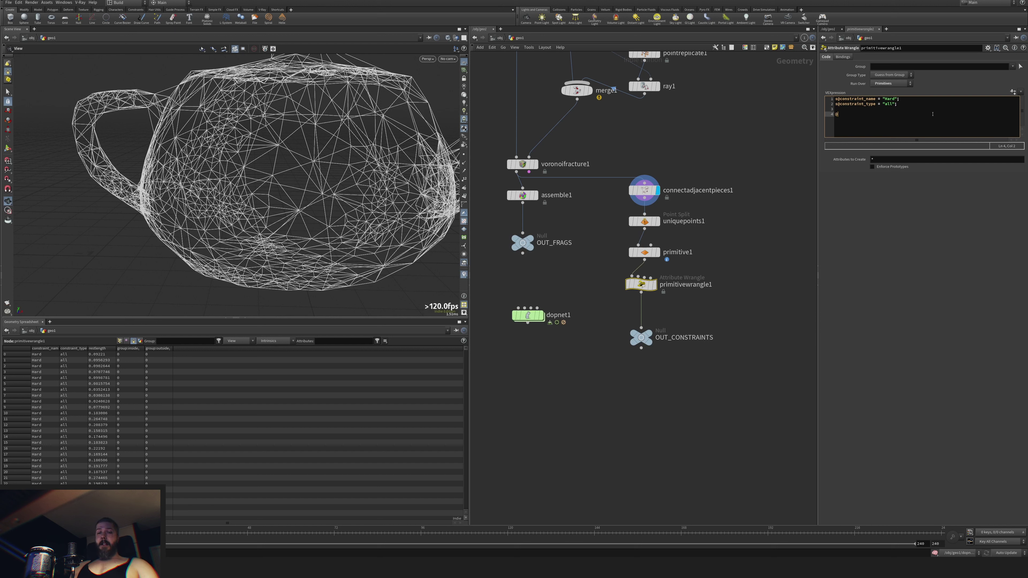
type("@restlength = 0")
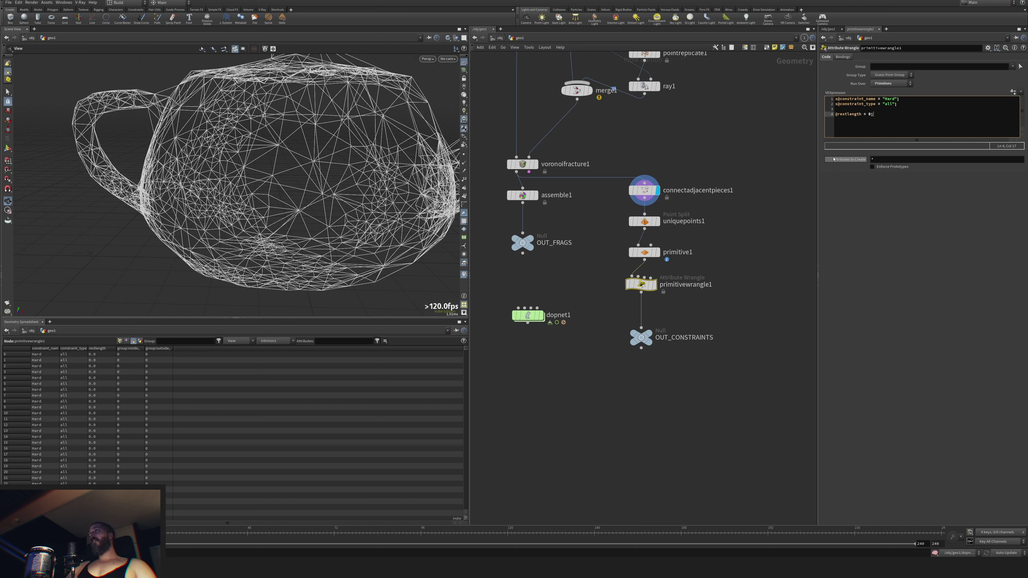
type("f")
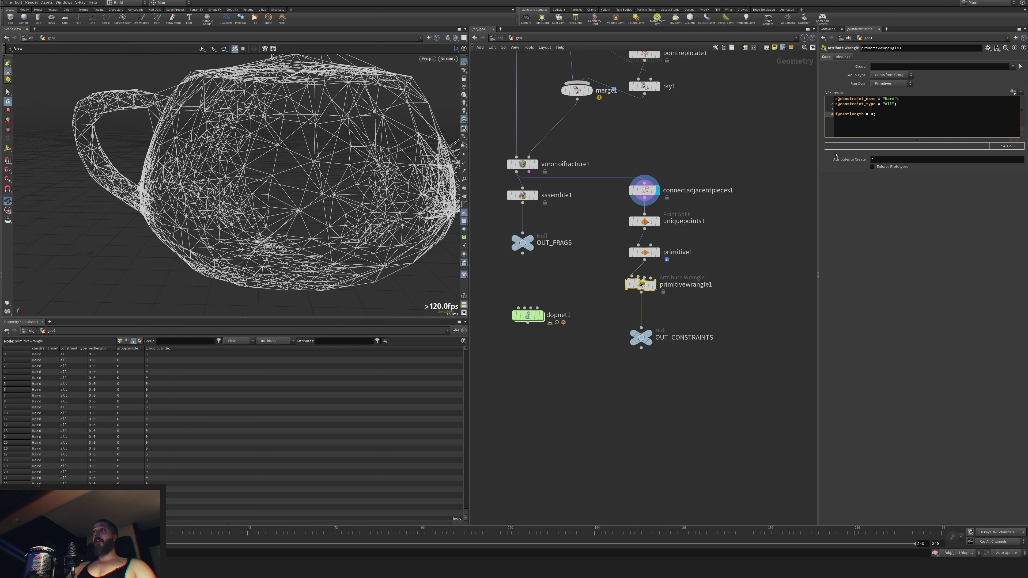
key("BackSpace")
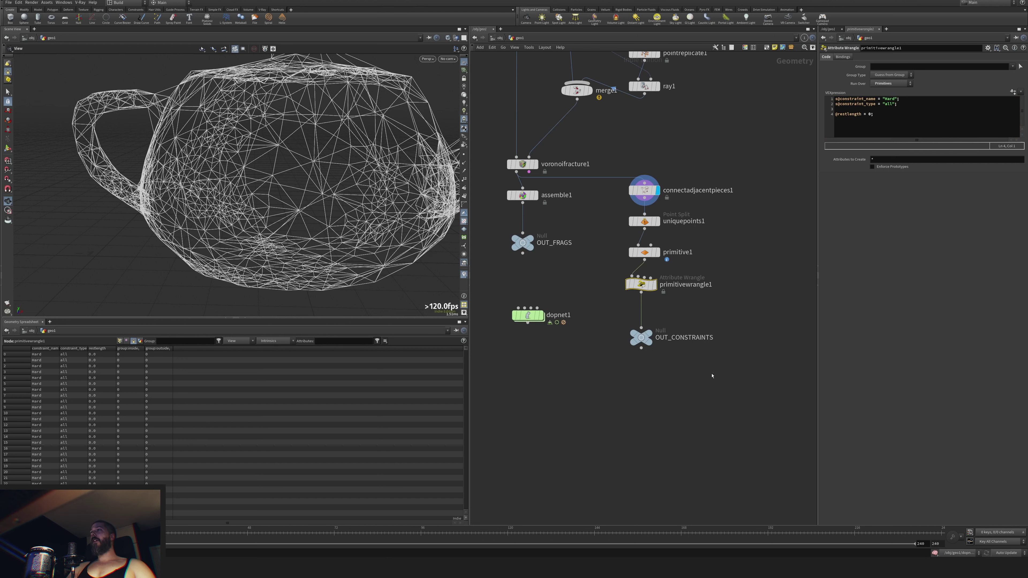
Go inside dopnet1, frame the whole teapot, and play the simulation to check how the constrained fragments hold.
left_click(542, 315)
double_click(528, 316)
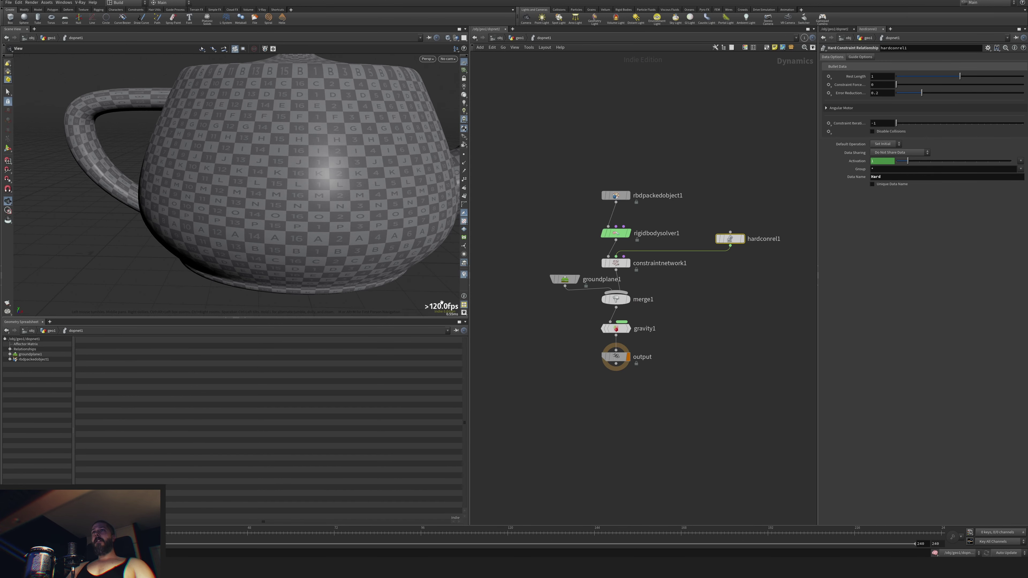
left_click_drag(290, 494, 286, 500)
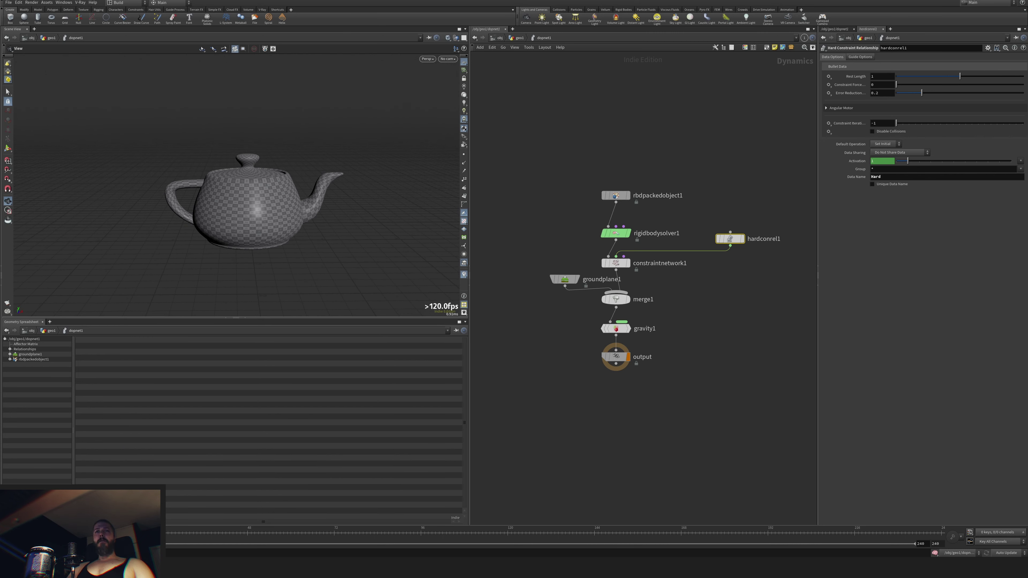
left_click(36, 535)
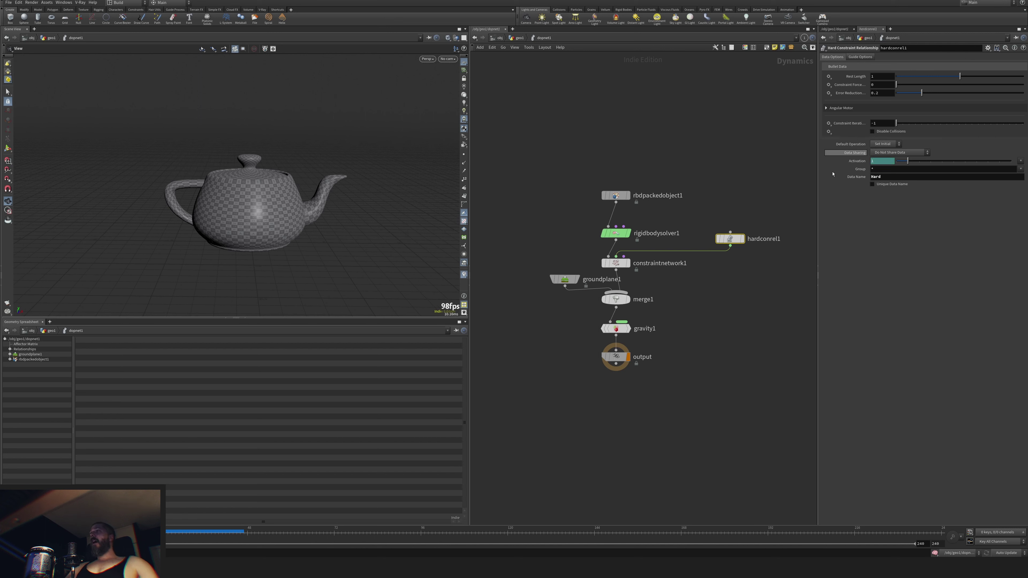
left_click(740, 346)
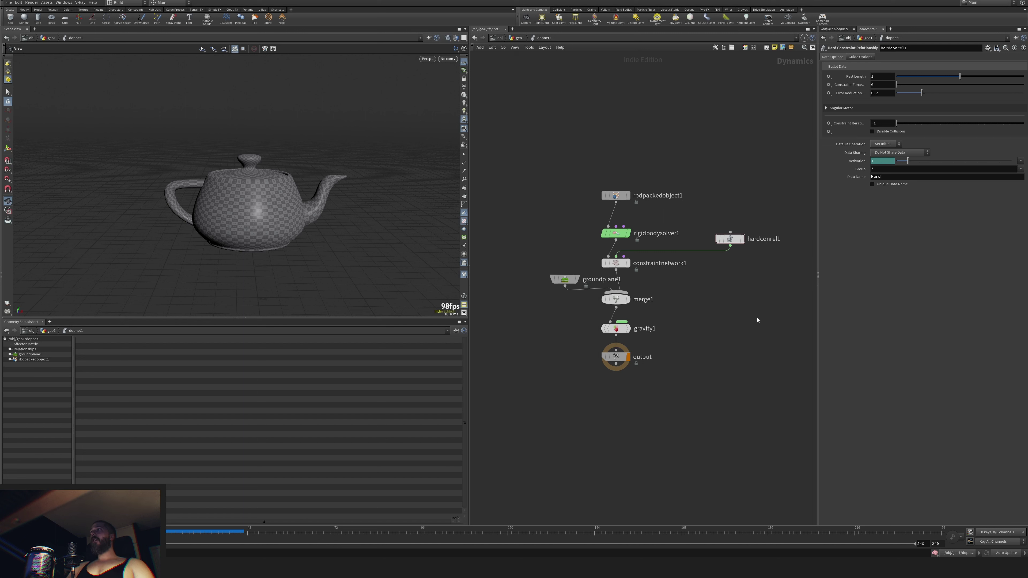
Return to geo1 and place an unconnected RBD Constraint Properties node beside primitive1.
key("u")
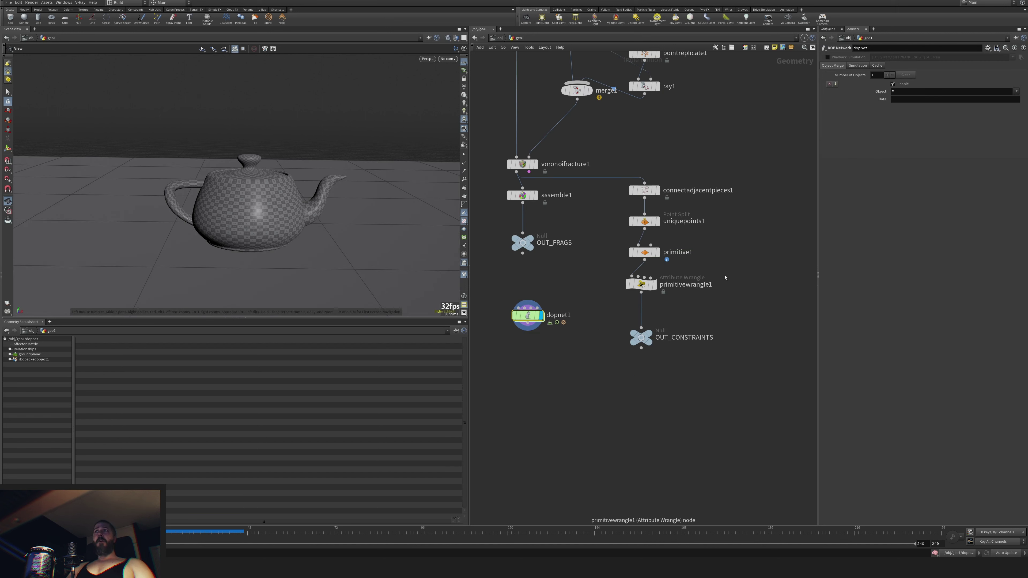
left_click(642, 285)
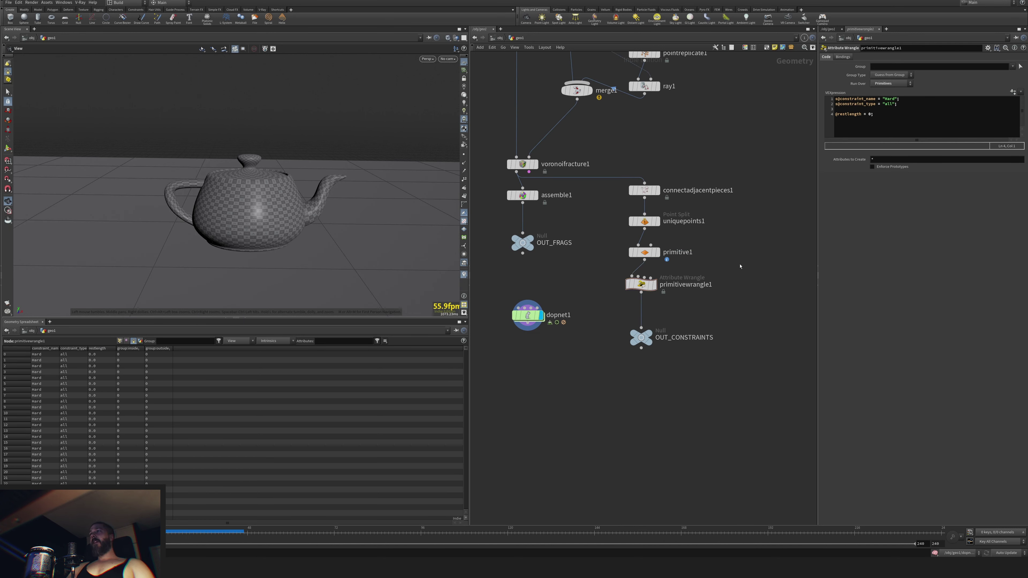
key("Tab")
type("rbco")
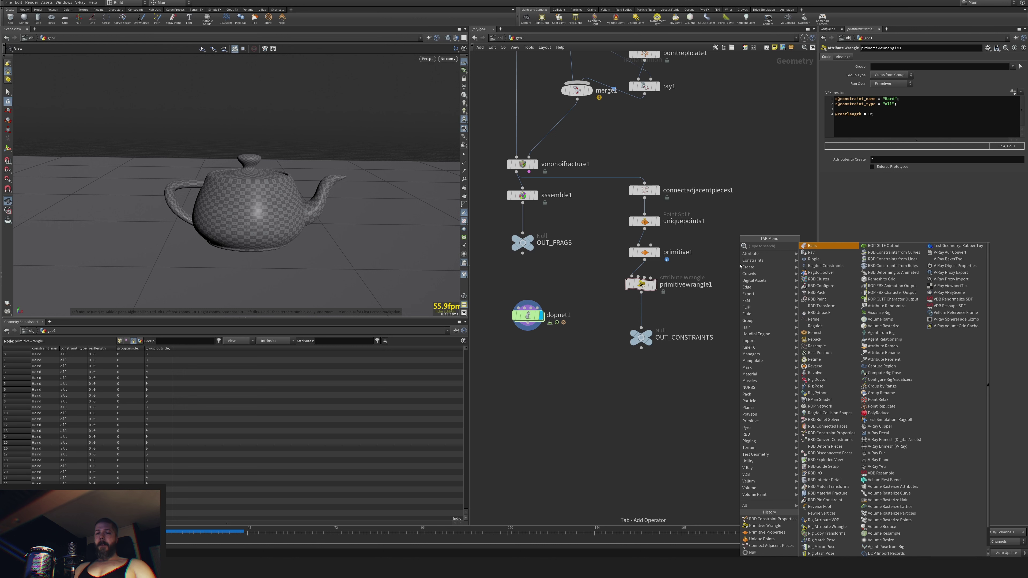
type("n")
key("Down")
key("Down")
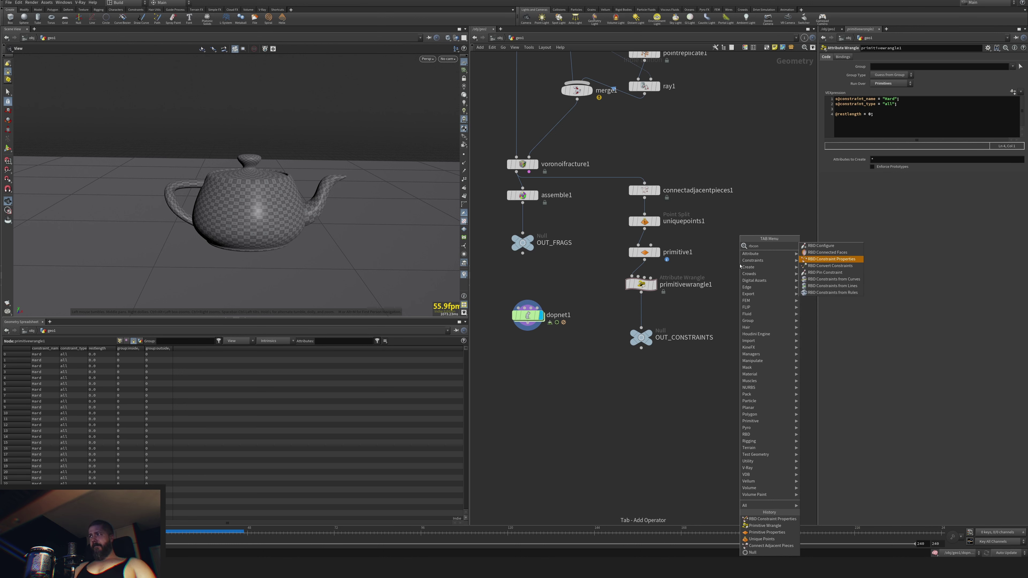
key("Return")
left_click(755, 253)
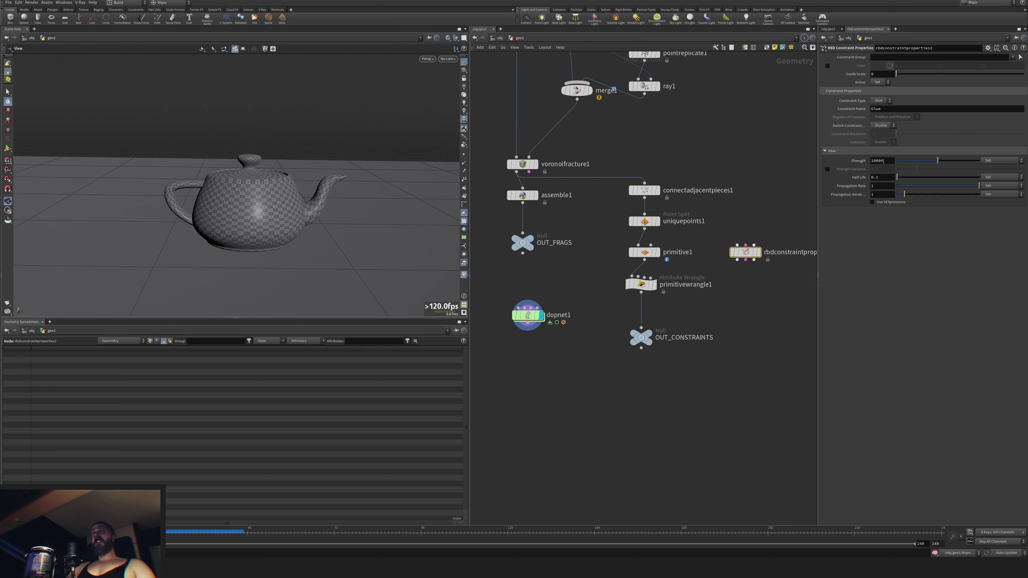
Inside dopnet1, place a Glue Constraint Relationship node to inspect its Strength setting, and delete the node.
left_click(529, 316)
double_click(529, 316)
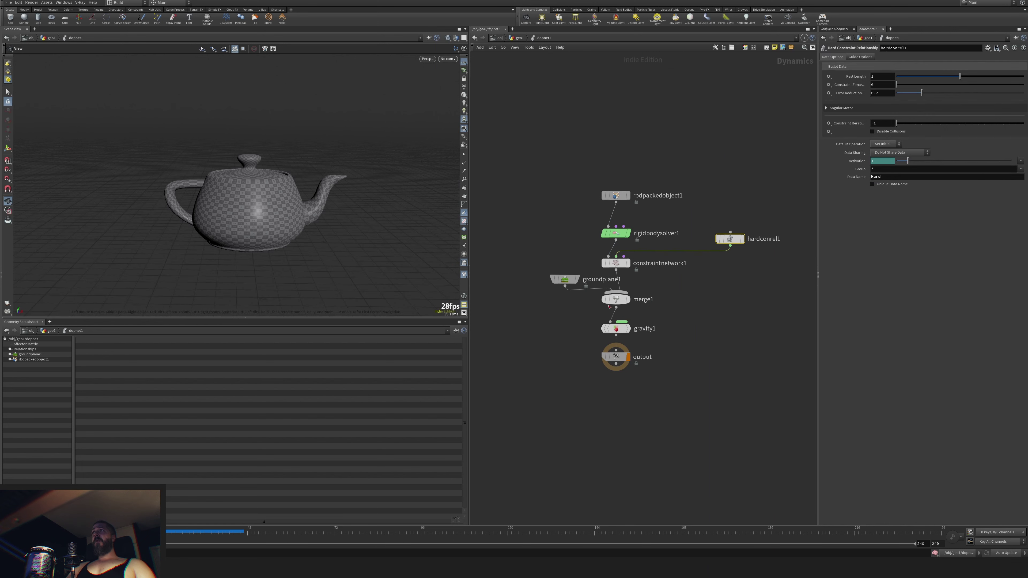
key("Tab")
type("glue")
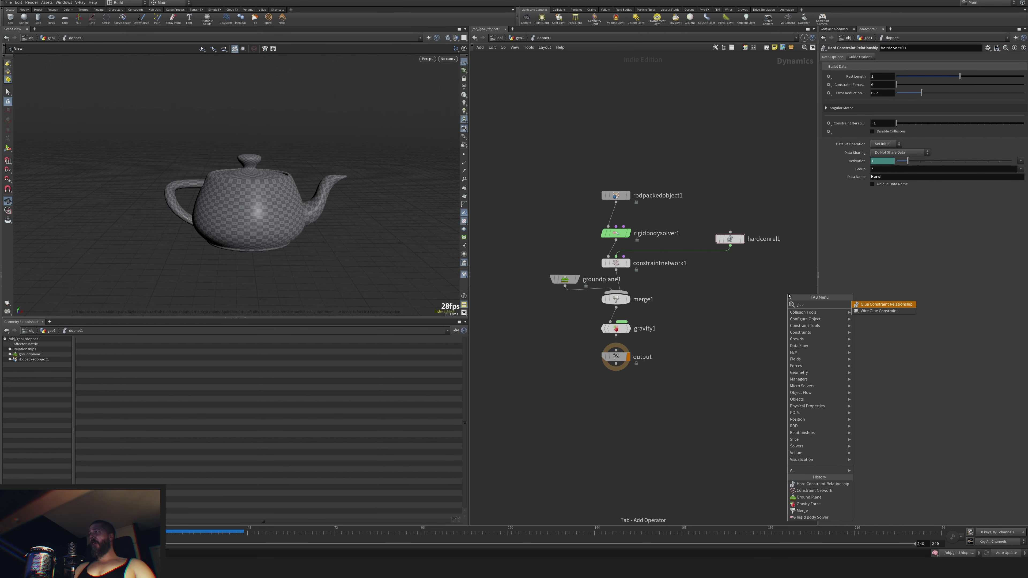
key("Return")
left_click(740, 288)
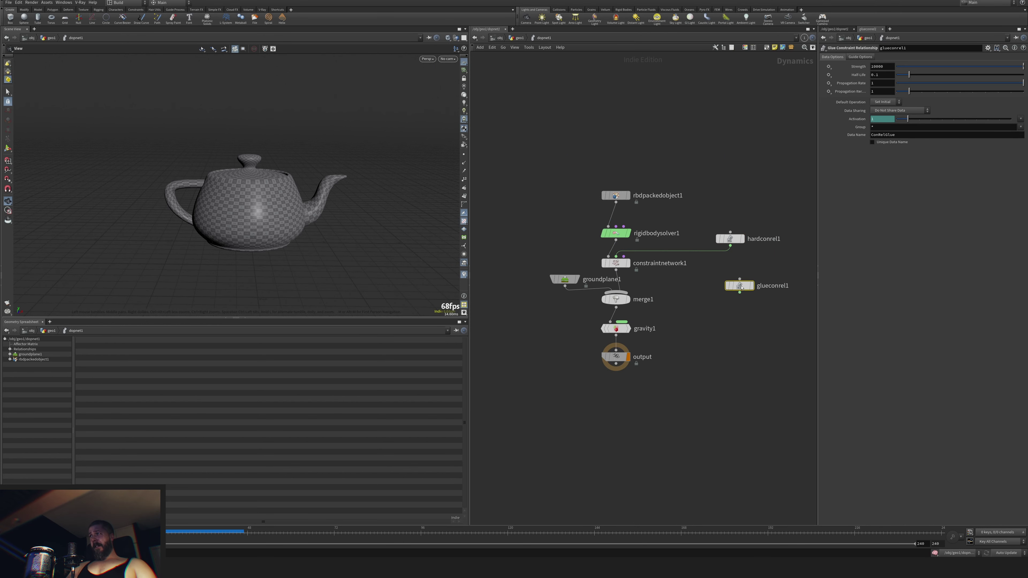
left_click(886, 66)
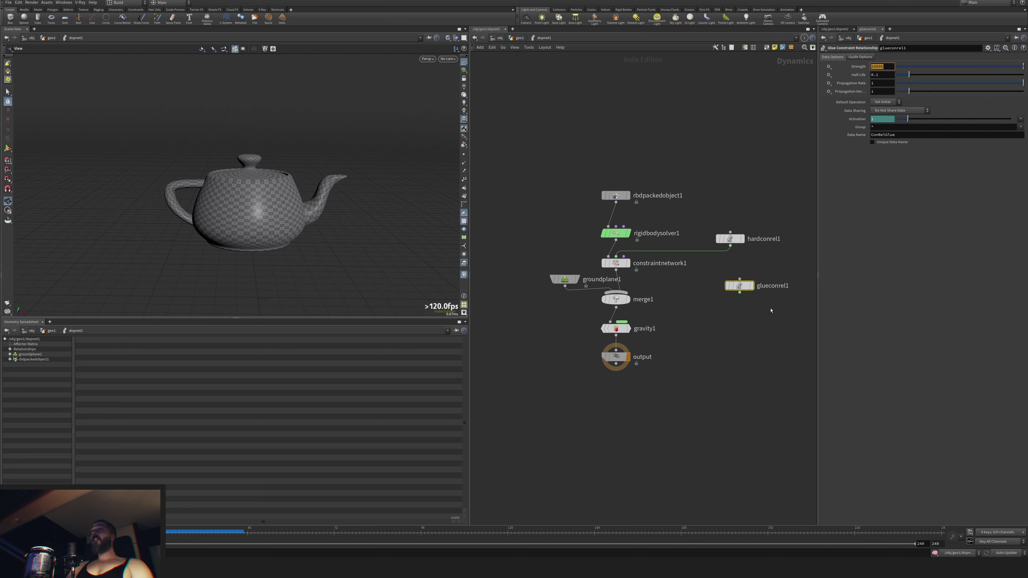
key("Delete")
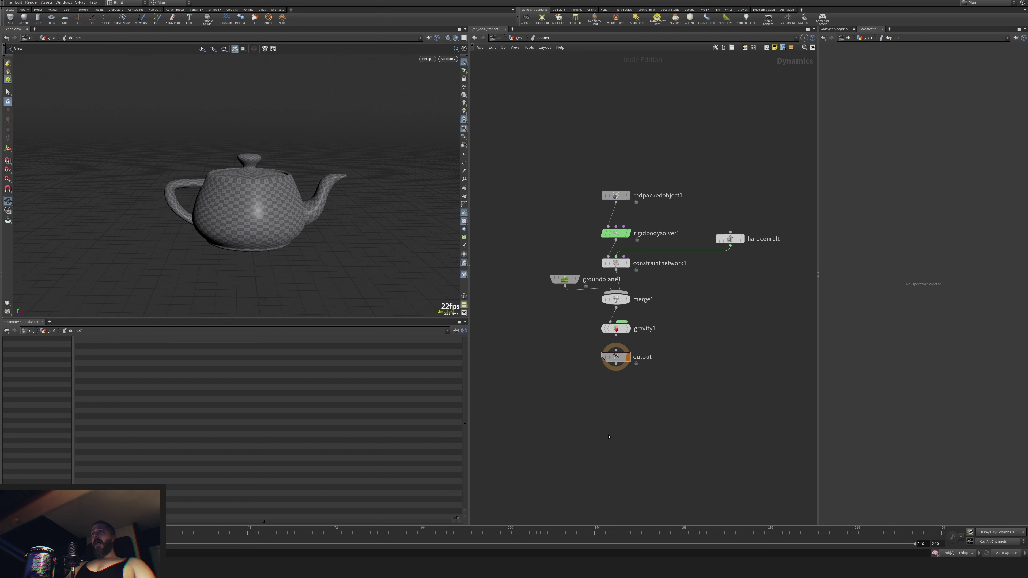
Return to geo1 and examine the constraint break thresholds on the existing rbdbulletsolver1 node.
key("u")
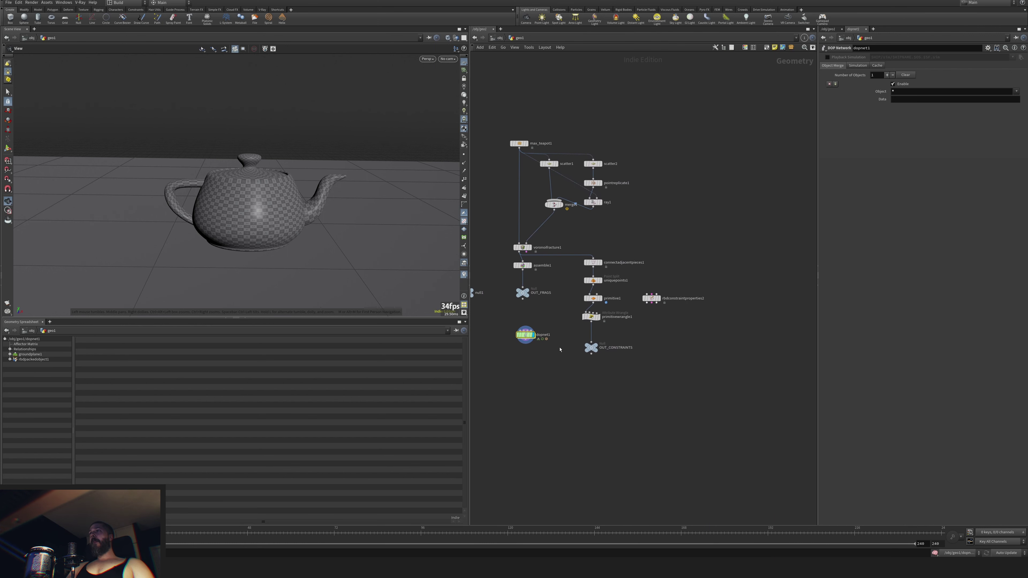
mouse_move(523, 336)
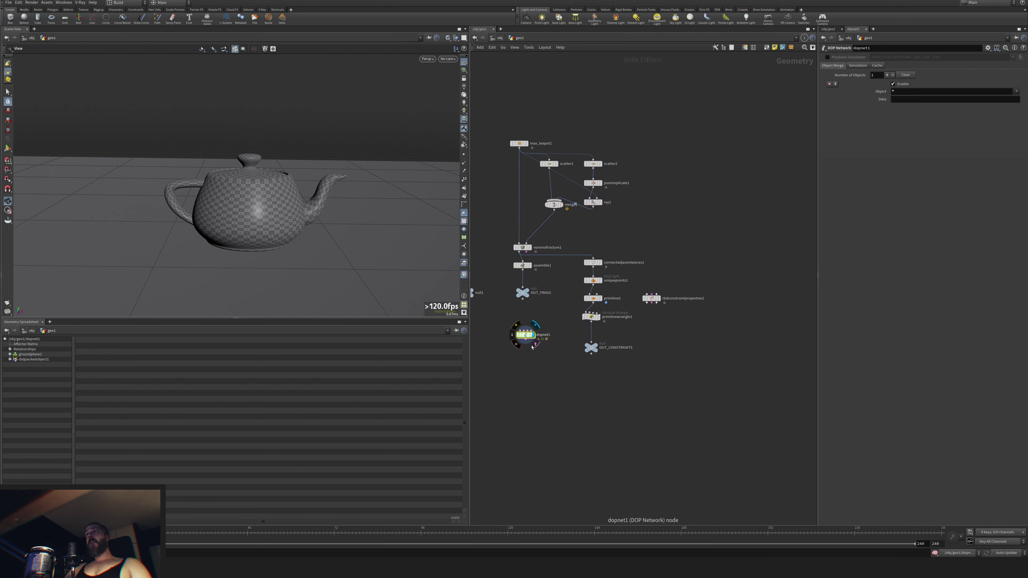
middle_click_drag(525, 384, 755, 391)
scroll(636, 377, "up", 3)
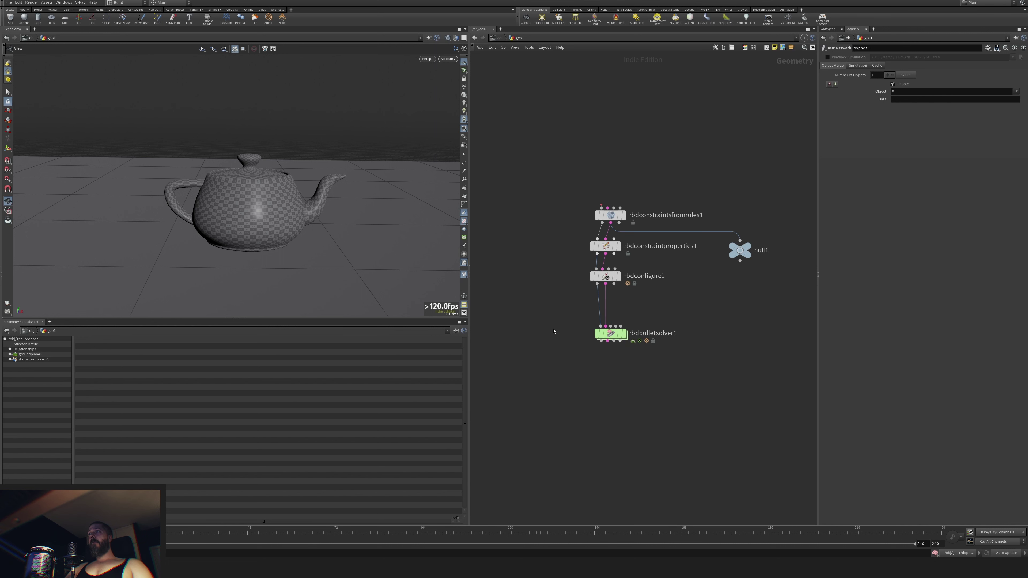
left_click(611, 334)
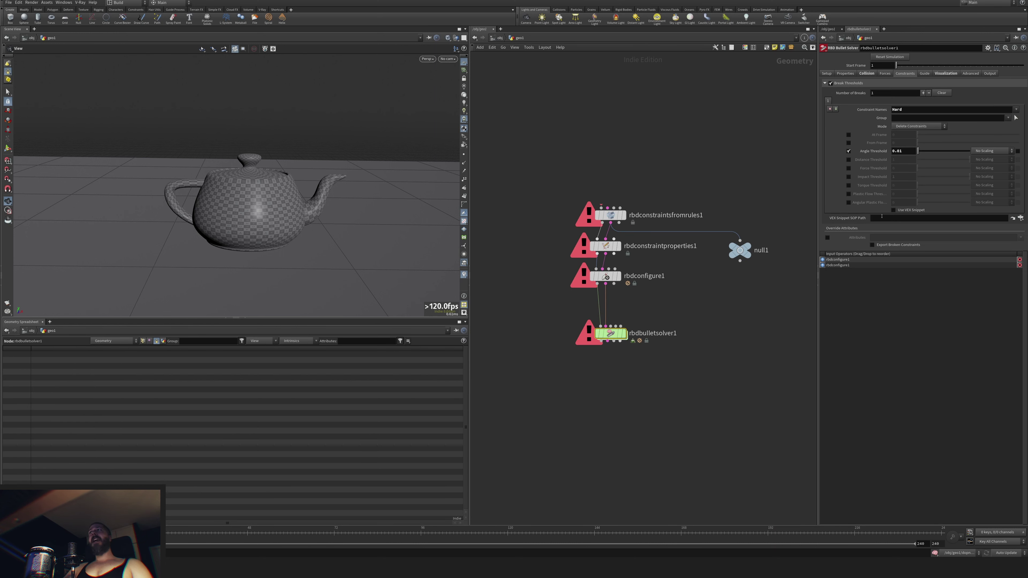
middle_click_drag(711, 394, 622, 392)
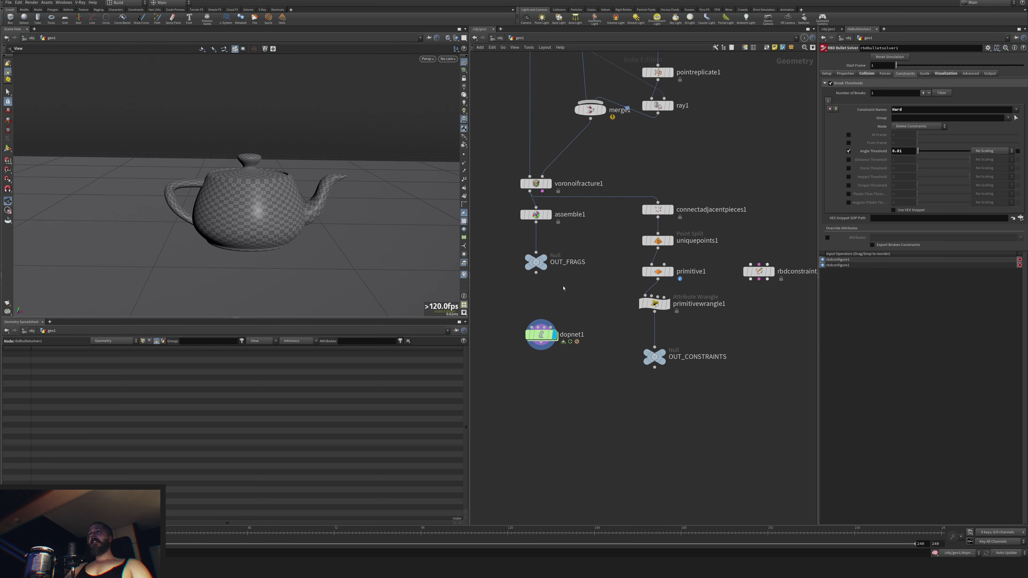
Delete the RBD Constraint Properties node beside primitive1.
middle_click_drag(743, 352, 733, 333)
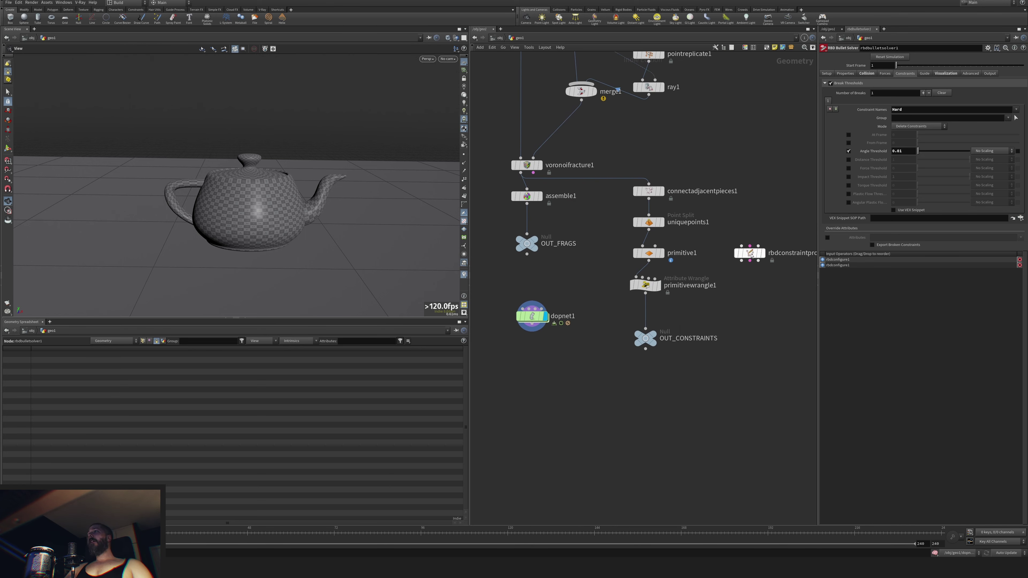
left_click_drag(750, 254, 740, 280)
key("Delete")
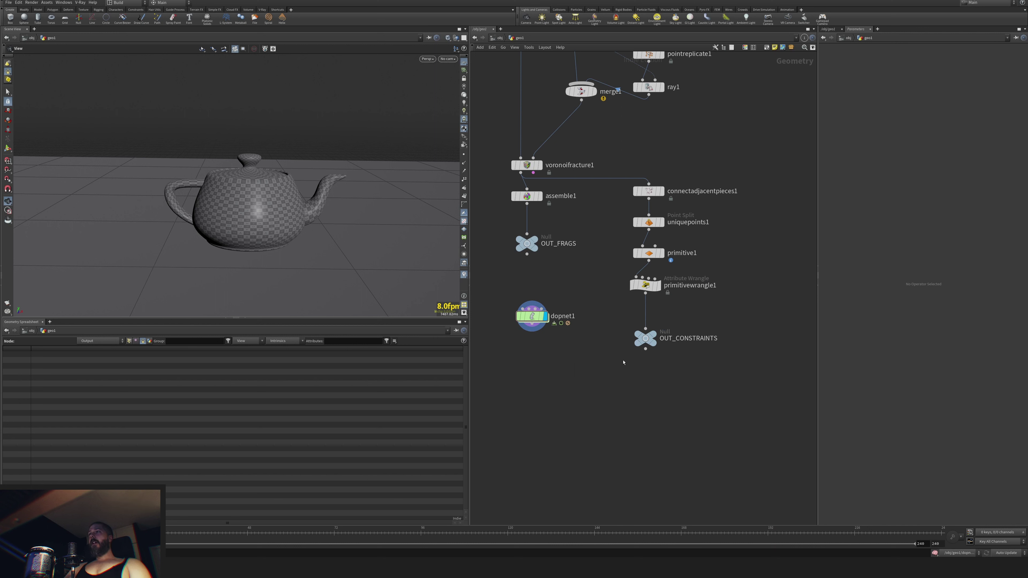
Add a Null beside the constraint branch in geo1 and name it OUT_SOP_SOLVER_CONSTRAINTS.
scroll(531, 318, "down", 2)
key("Tab")
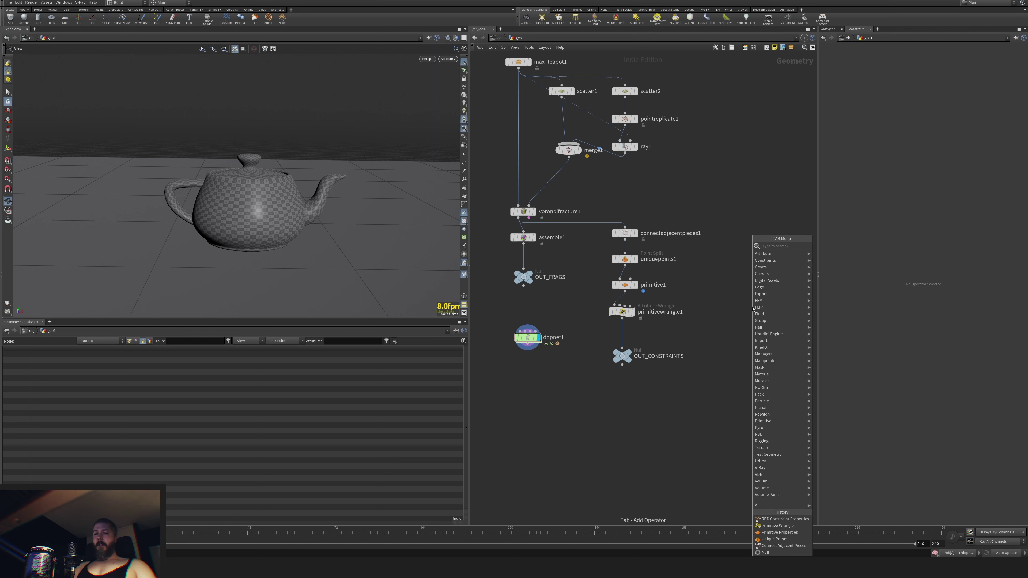
type("null")
key("Return")
left_click(725, 337)
double_click(745, 337)
type("OUT_")
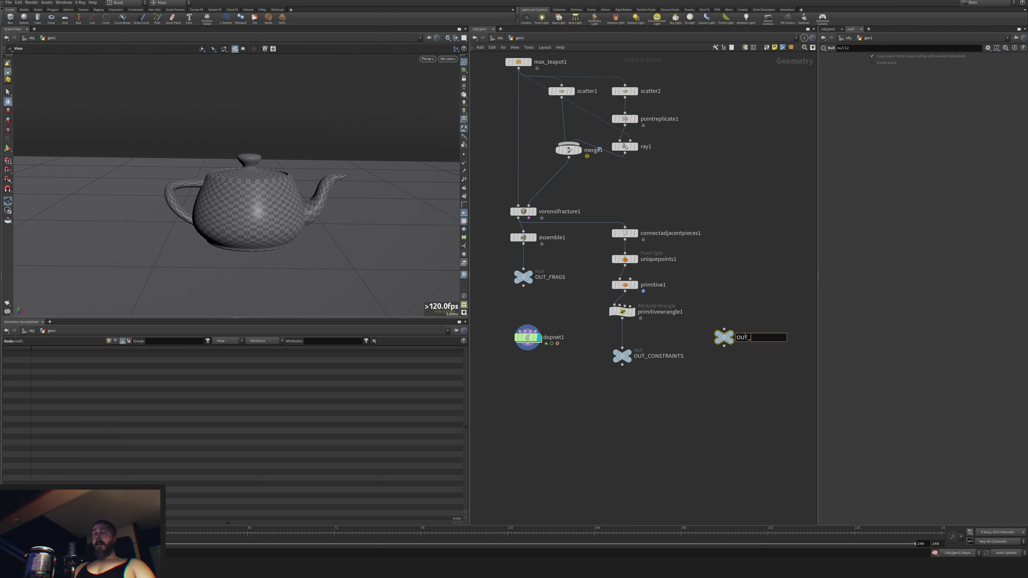
type("SOP_SOLVE")
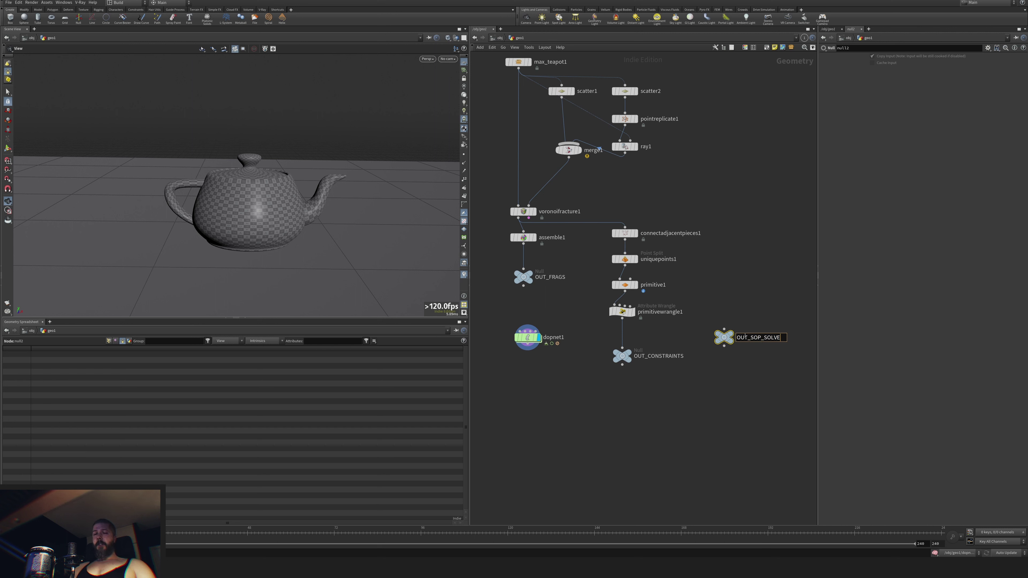
type("R_CONSTRAINTS")
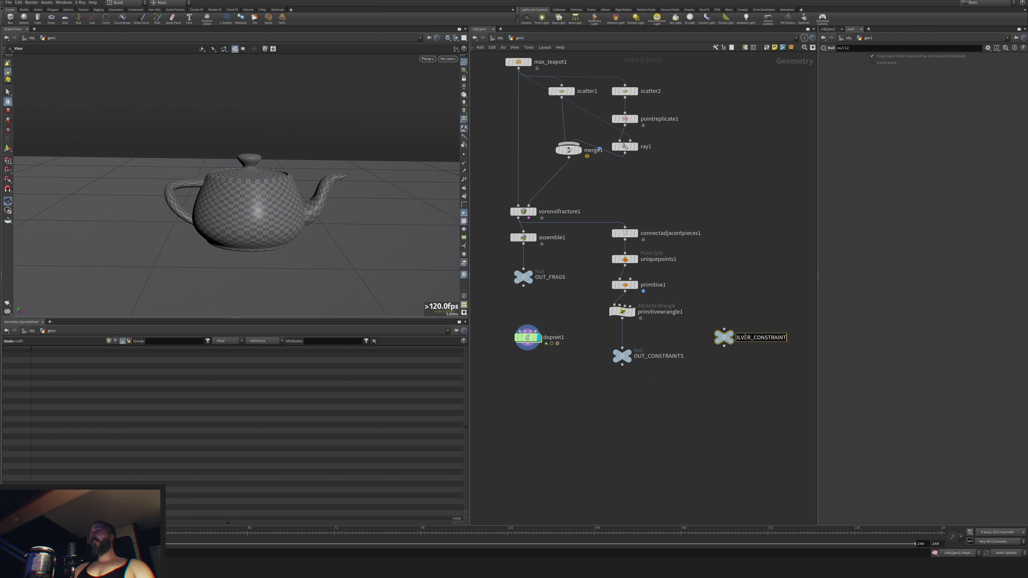
key("Return")
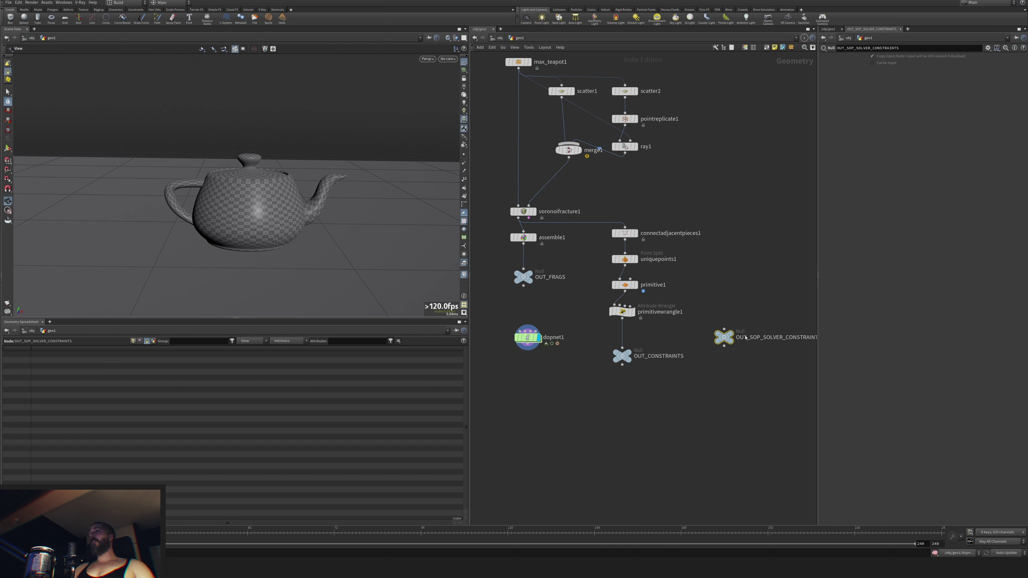
Inside dopnet1, add a SOP Solver beside hardconrel1 and connect it to the third input of constraintnetwork1.
double_click(527, 340)
key("Tab")
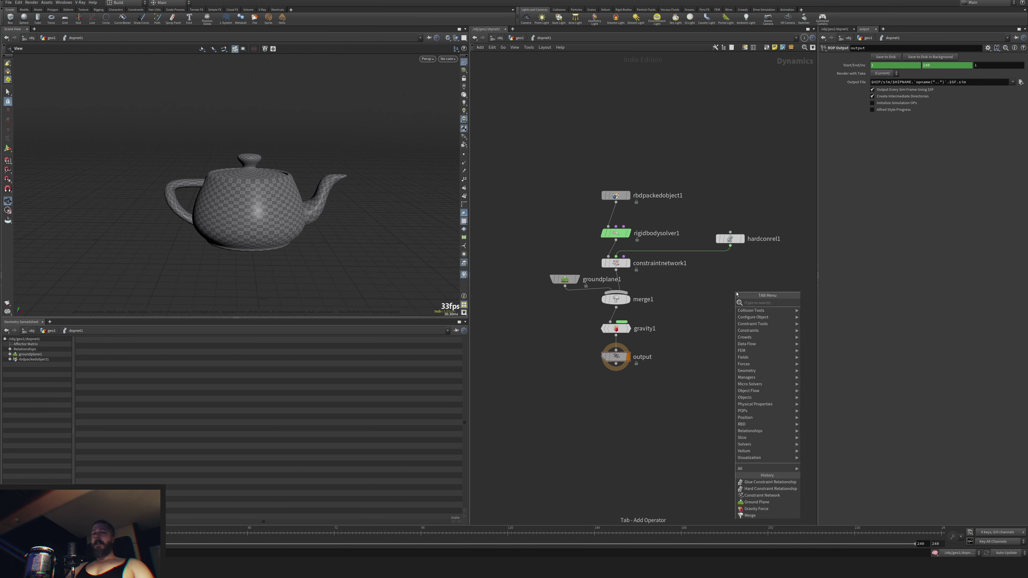
type("SOPSO")
key("Return")
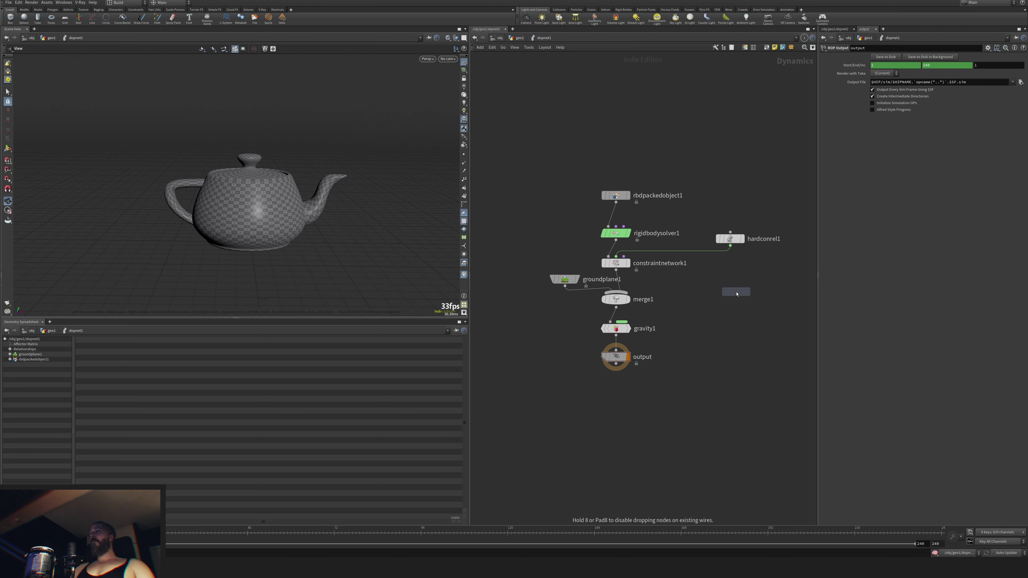
left_click(788, 264)
left_click_drag(788, 270, 624, 256)
middle_click_drag(781, 224, 703, 200)
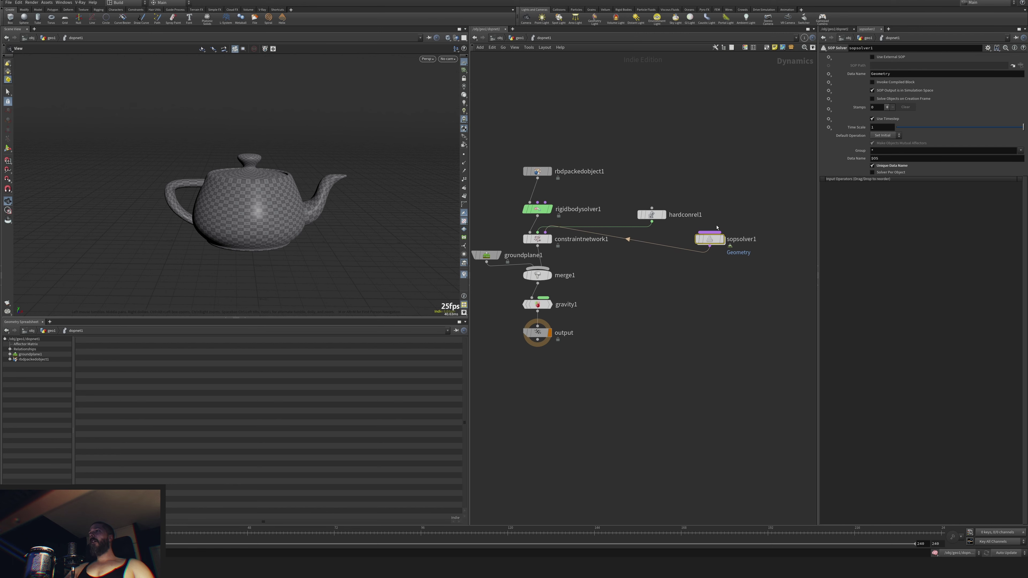
left_click_drag(709, 240, 728, 219)
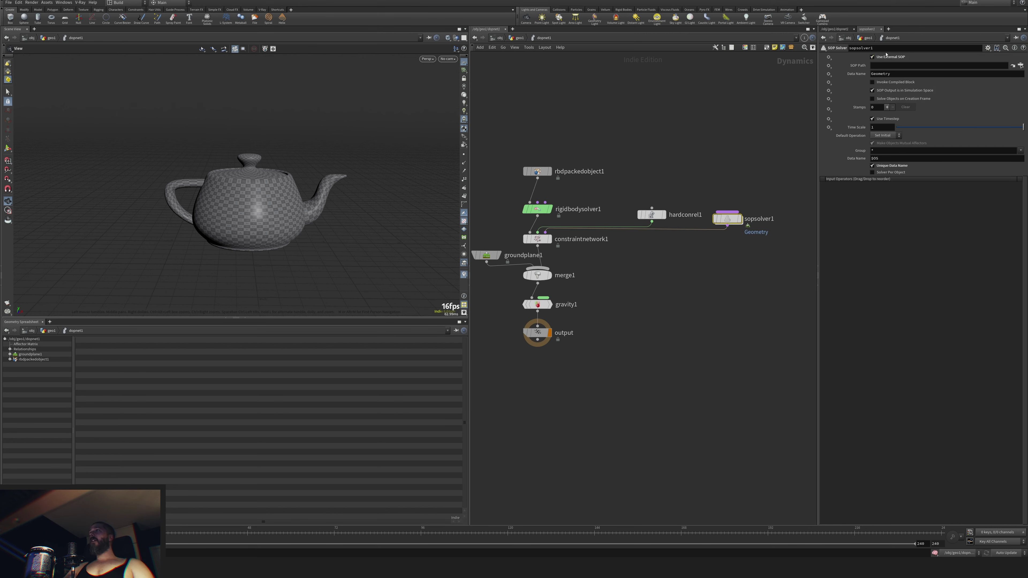
Make sopsolver1 use an external SOP with the SOP Path /obj/geo1/OUT_SOP_SOLVER_CONSTRAINTS.
left_click(1020, 66)
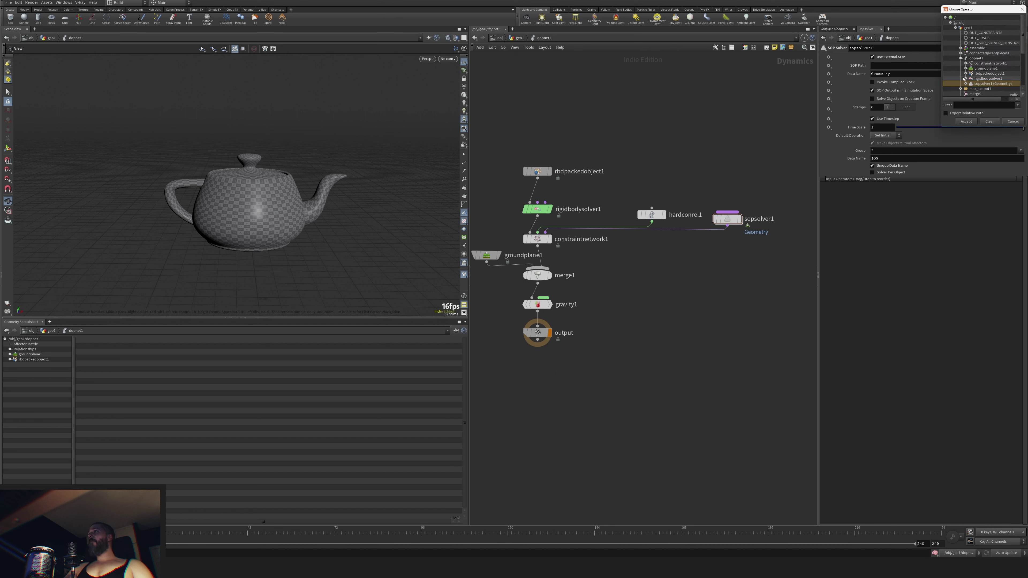
left_click(994, 43)
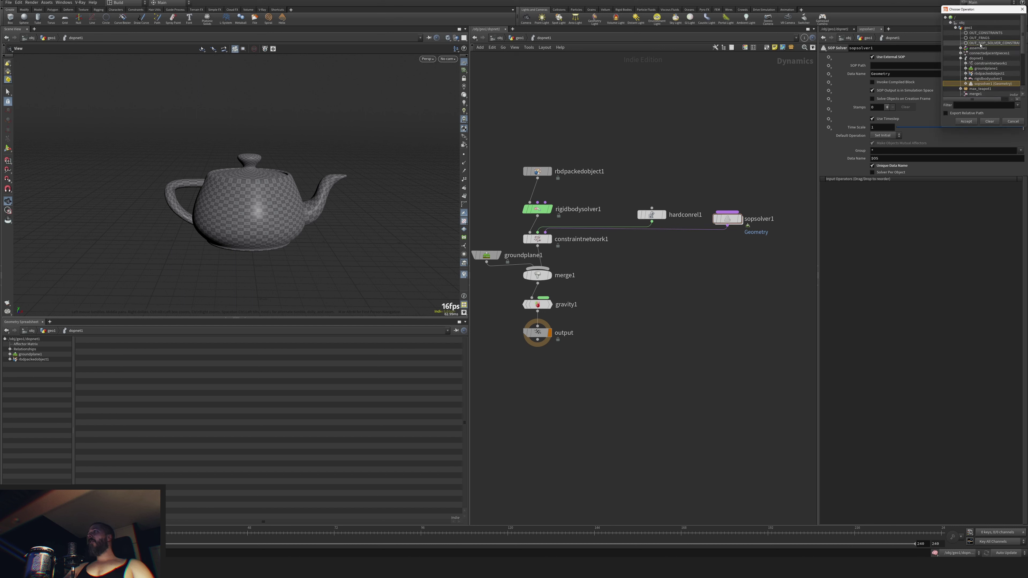
left_click(967, 121)
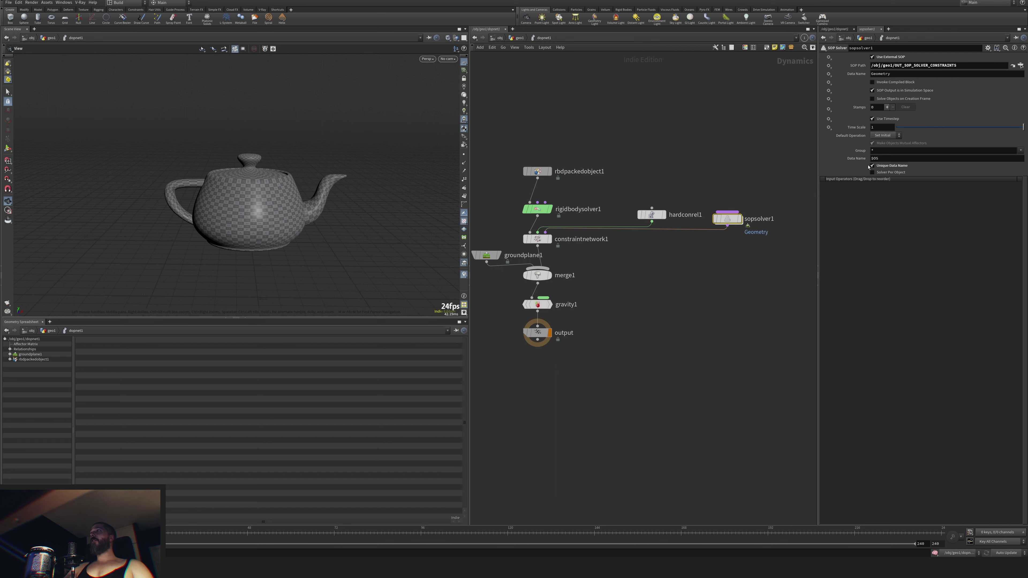
middle_click_drag(673, 313, 719, 339)
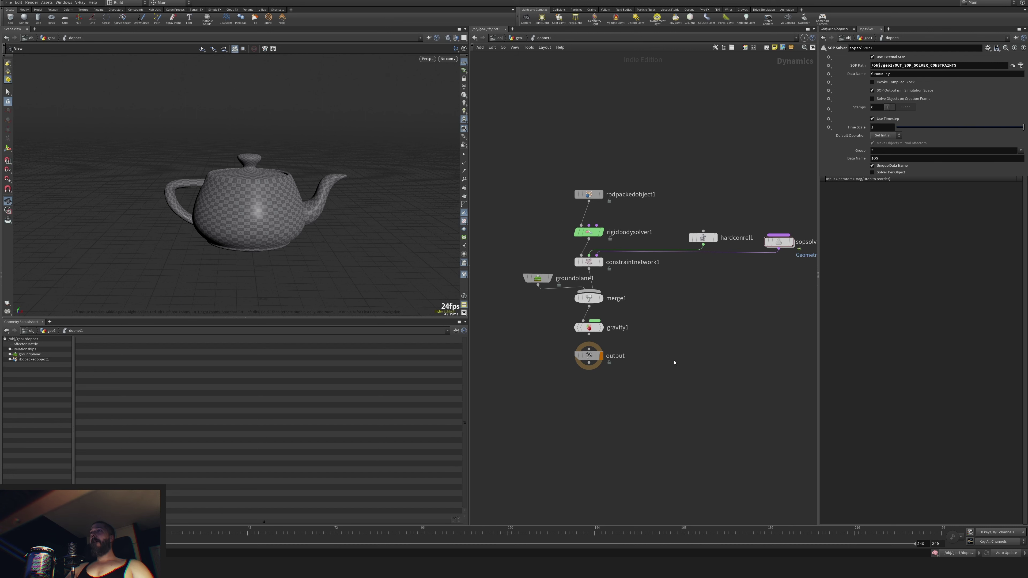
Back in geo1, add a Solver node and wire it into OUT_SOP_SOLVER_CONSTRAINTS directly above that Null.
key("u")
key("Tab")
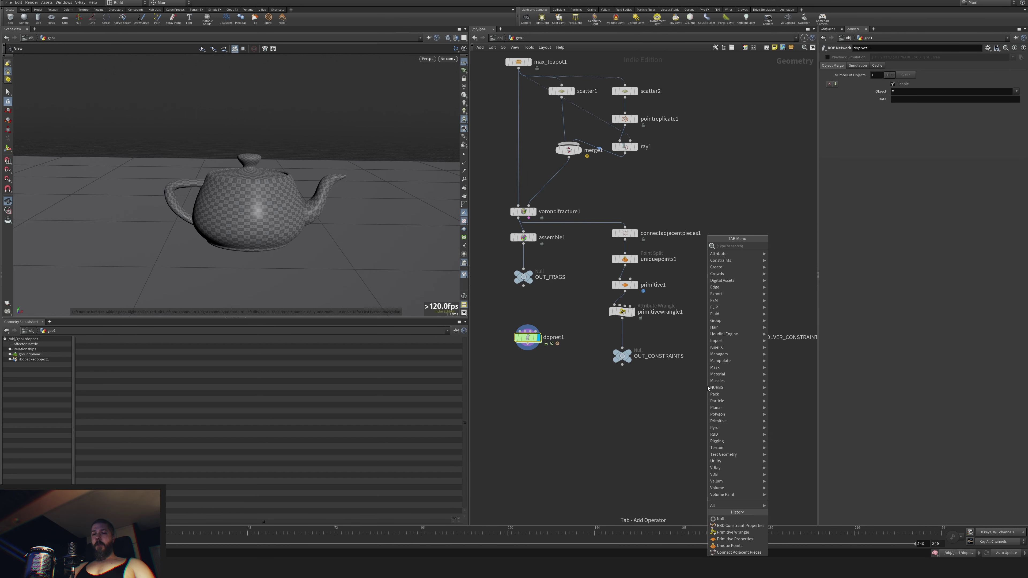
type("solv")
key("Return")
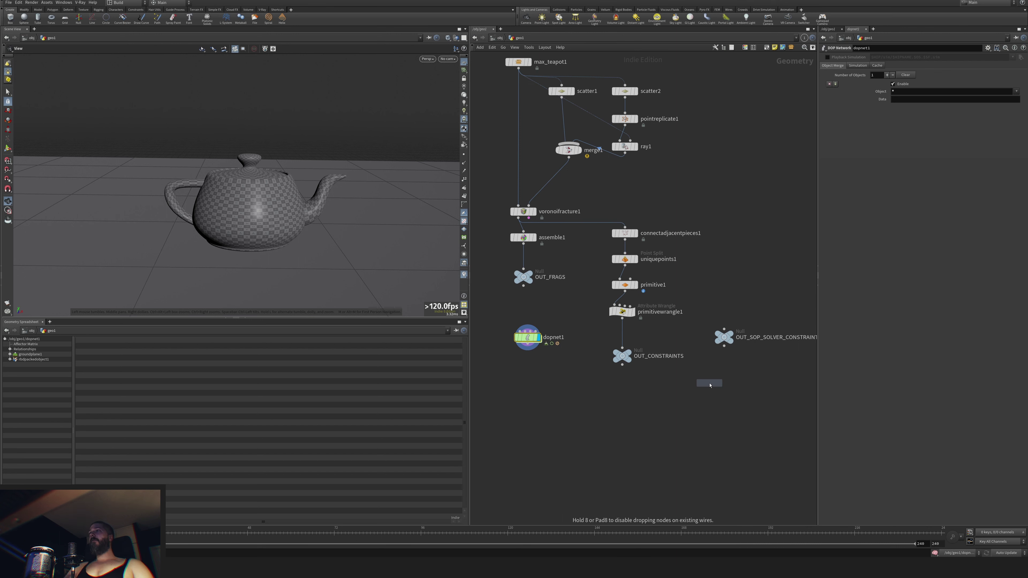
left_click(725, 376)
left_click_drag(723, 337, 724, 285)
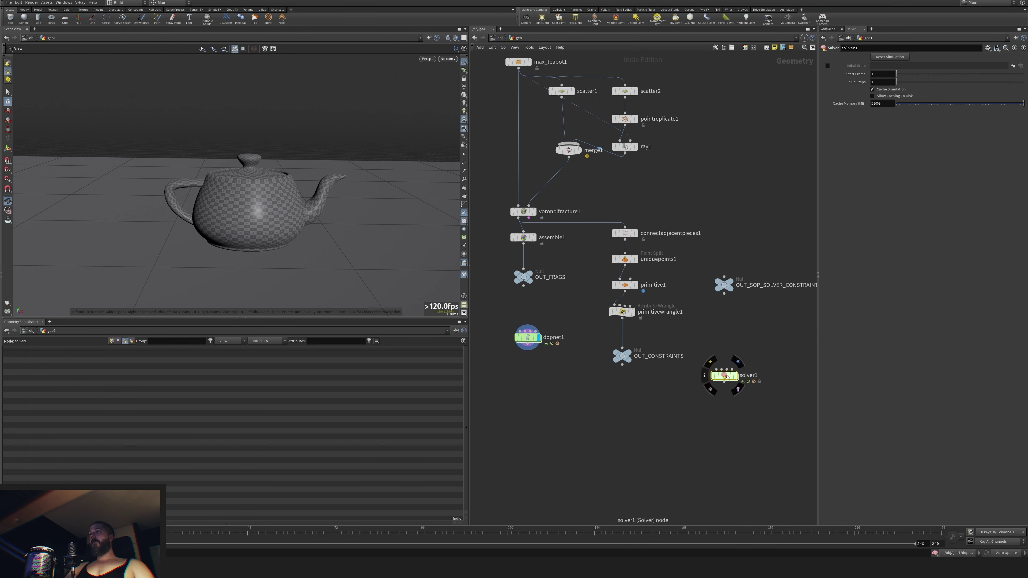
left_click_drag(724, 376, 725, 273)
key("l")
Arrange solver1 and its Null beside OUT_CONSTRAINTS and connect OUT_CONSTRAINTS to the first input of solver1.
middle_click_drag(737, 245, 733, 199)
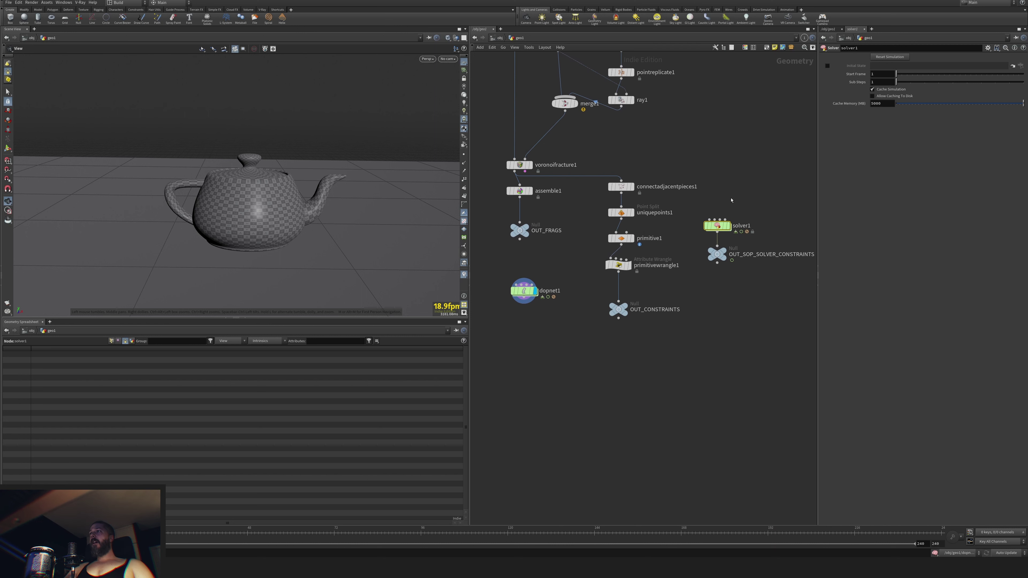
left_click_drag(734, 200, 715, 338)
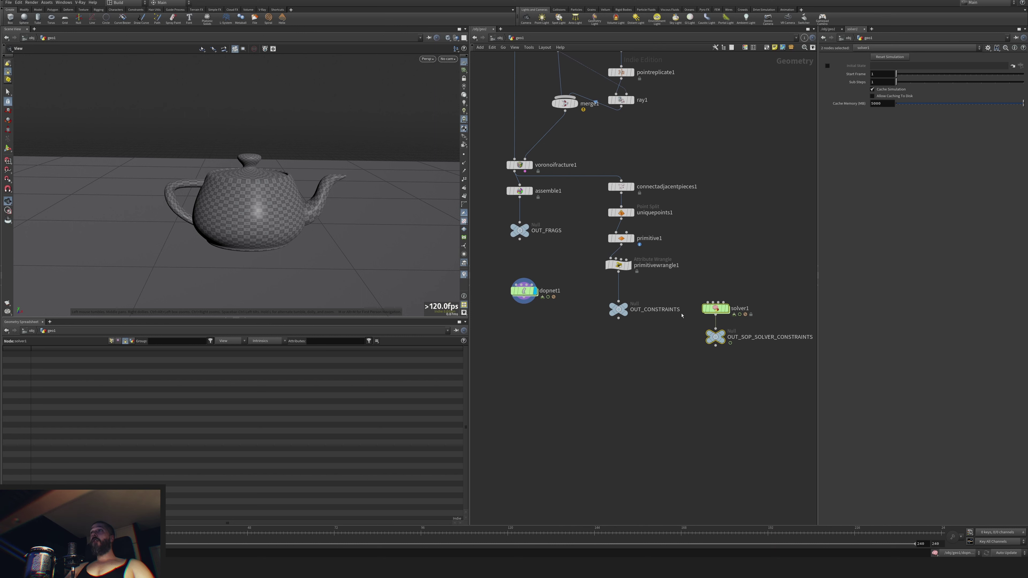
left_click_drag(620, 313, 619, 297)
left_click(619, 302)
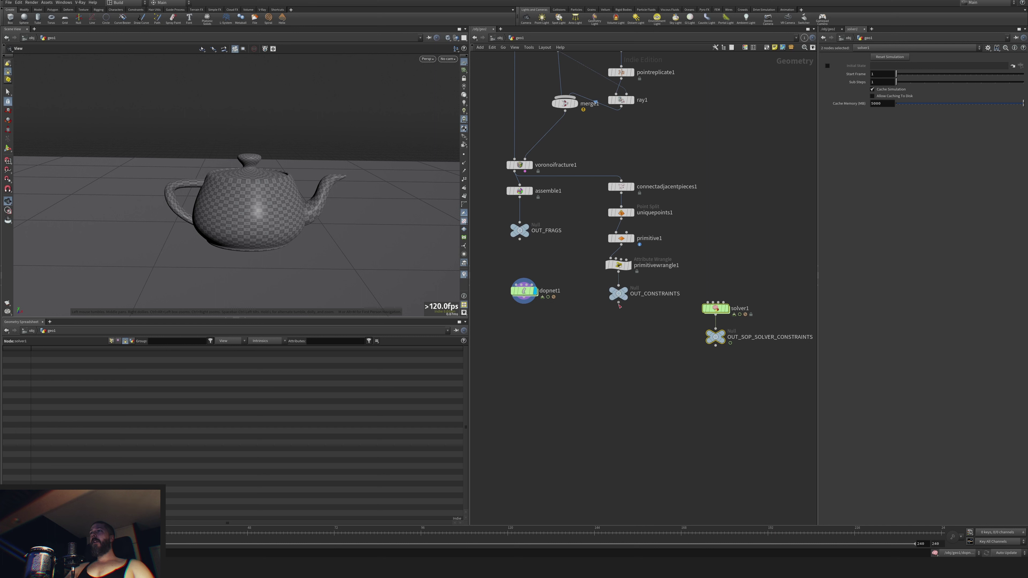
left_click(707, 302)
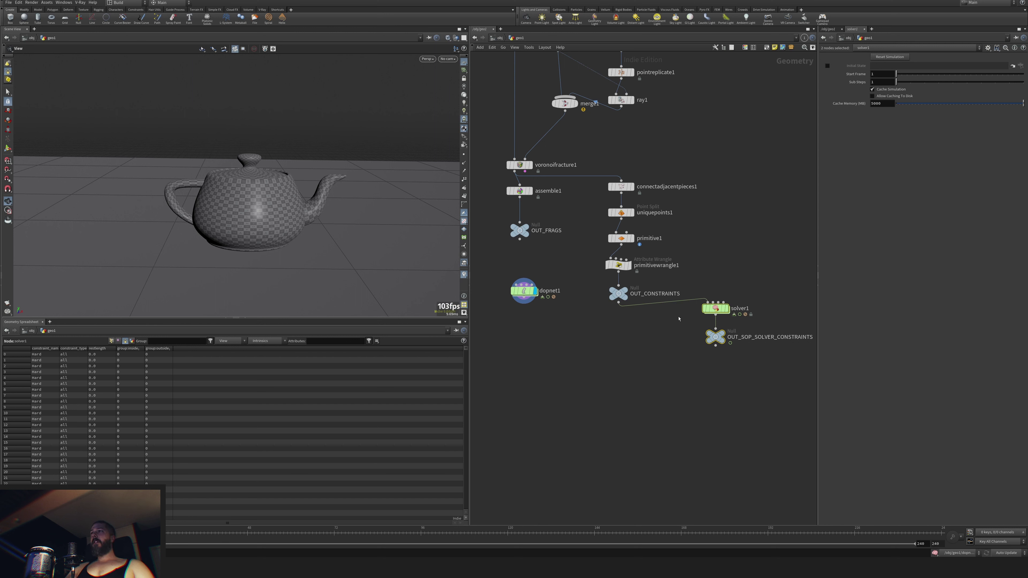
Cut the wire between OUT_CONSTRAINTS and solver1 and reconnect it to the solver's first input.
key("y")
left_click_drag(676, 287, 672, 349)
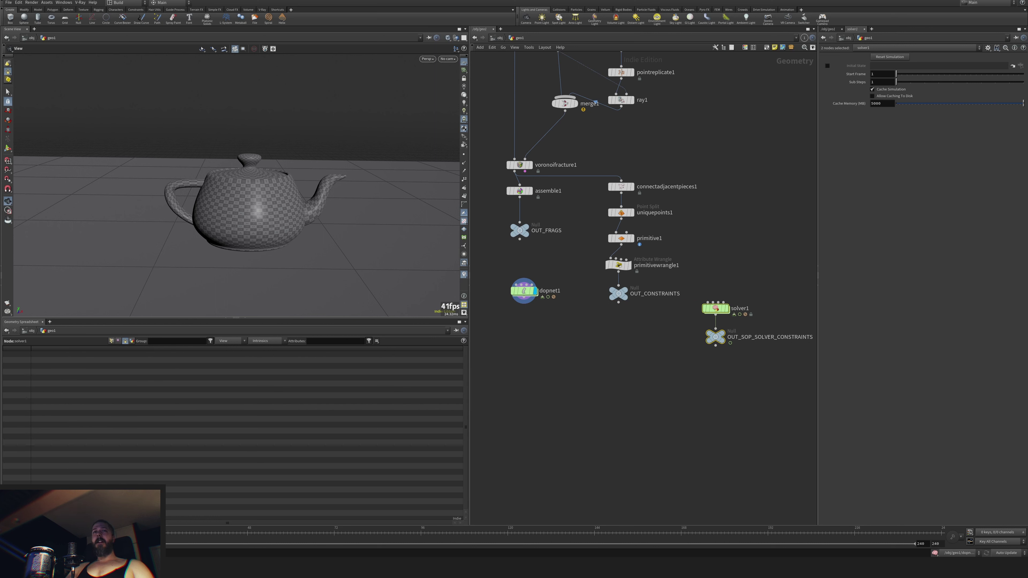
key("ctrl+Up")
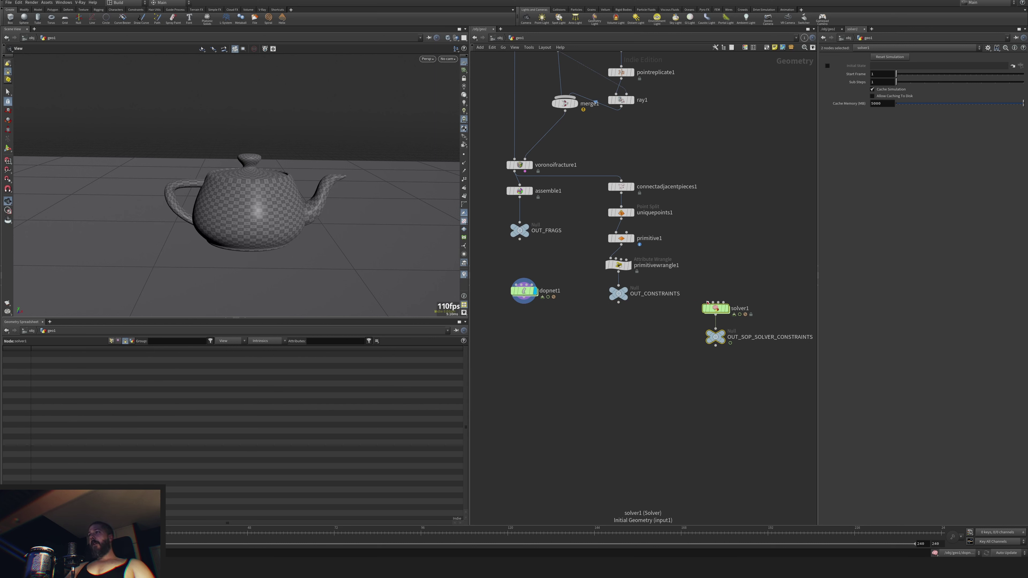
left_click_drag(708, 302, 618, 302)
key("y")
left_click_drag(655, 366, 689, 269)
left_click(618, 303)
left_click(708, 302)
left_click(661, 369)
left_click(716, 329)
left_click(716, 315)
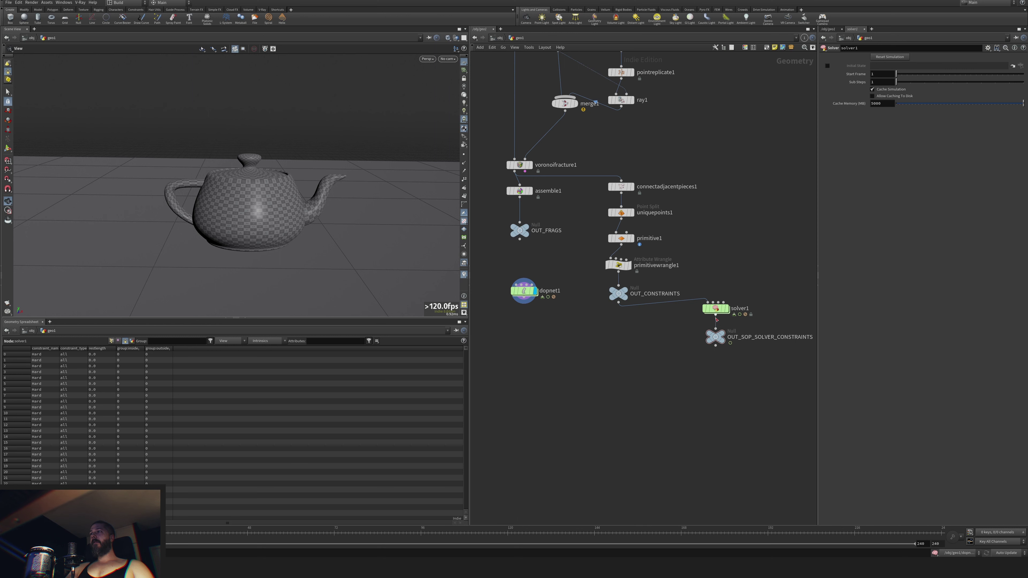
Look inside solver1, return to geo1, and set the Object imported by dopnet1 to rbdpackedobject1.
double_click(716, 309)
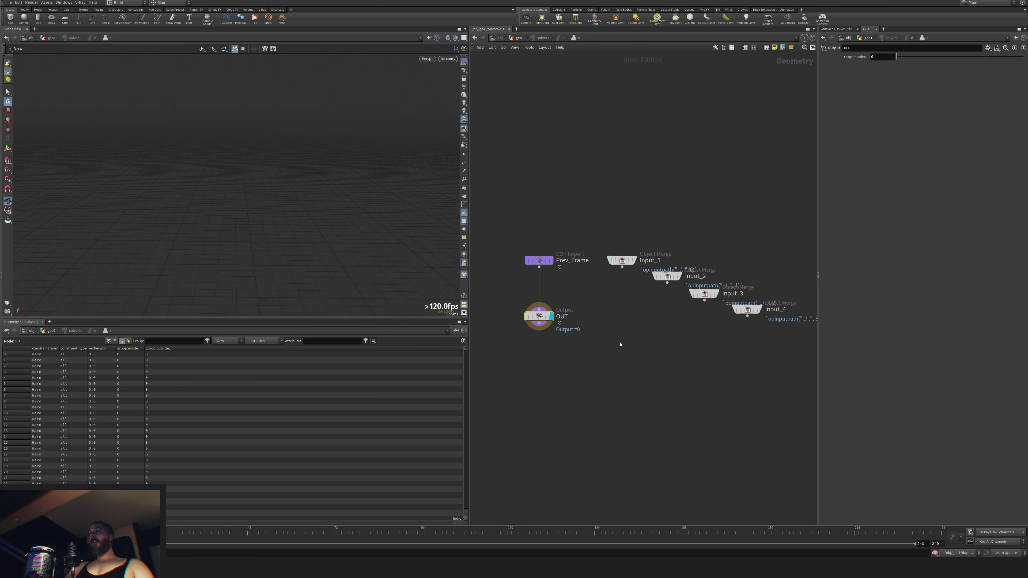
key("u")
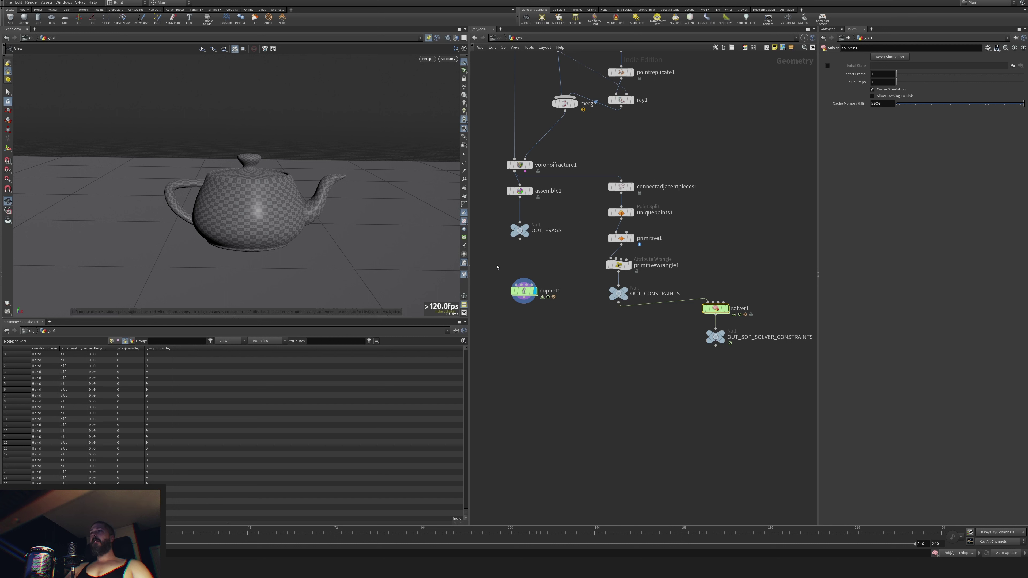
left_click(524, 291)
left_click(981, 92)
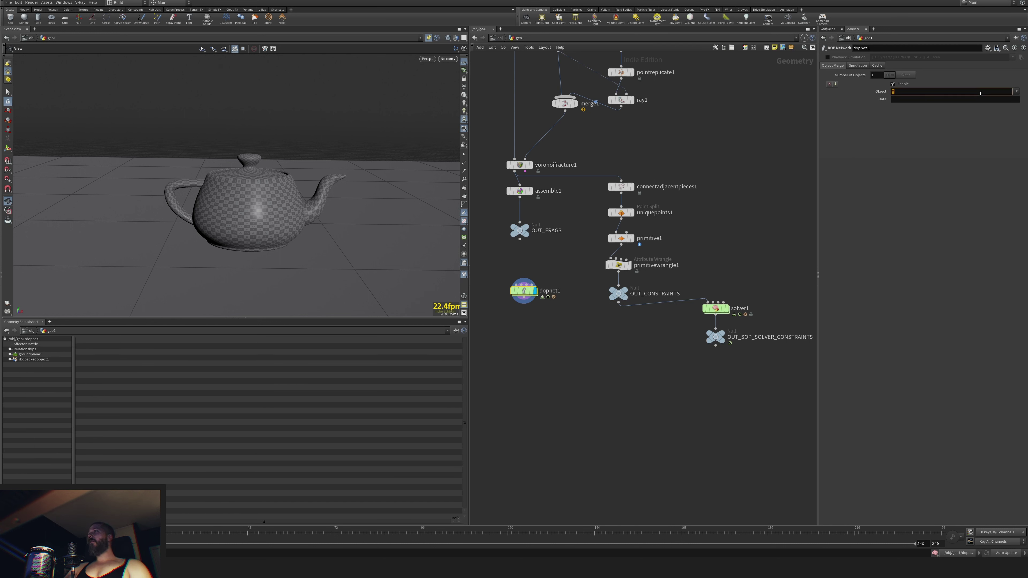
left_click(1017, 92)
left_click(1003, 106)
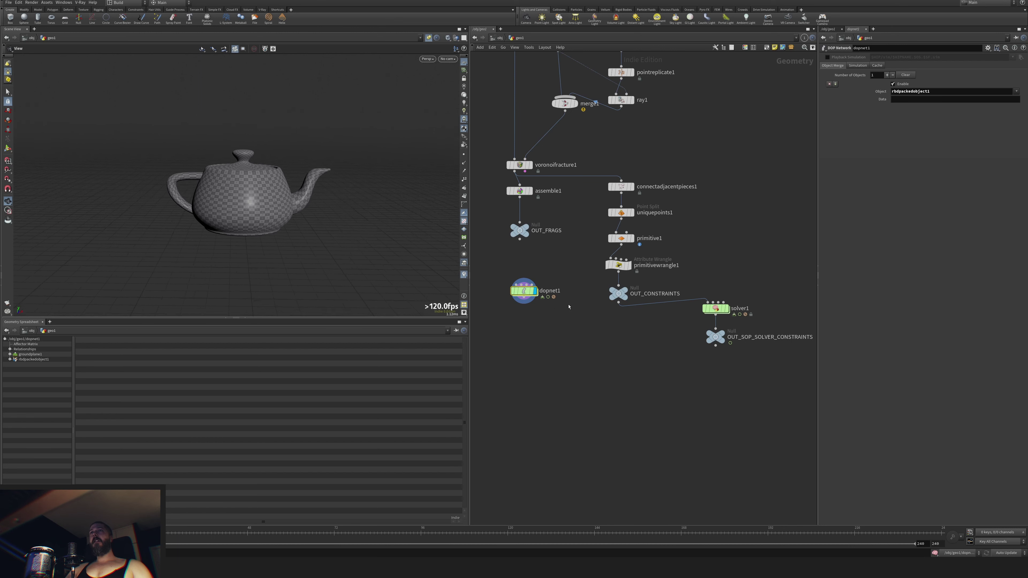
Inside solver1, move Input_1 higher and OUT lower to make room below Prev_Frame.
double_click(716, 309)
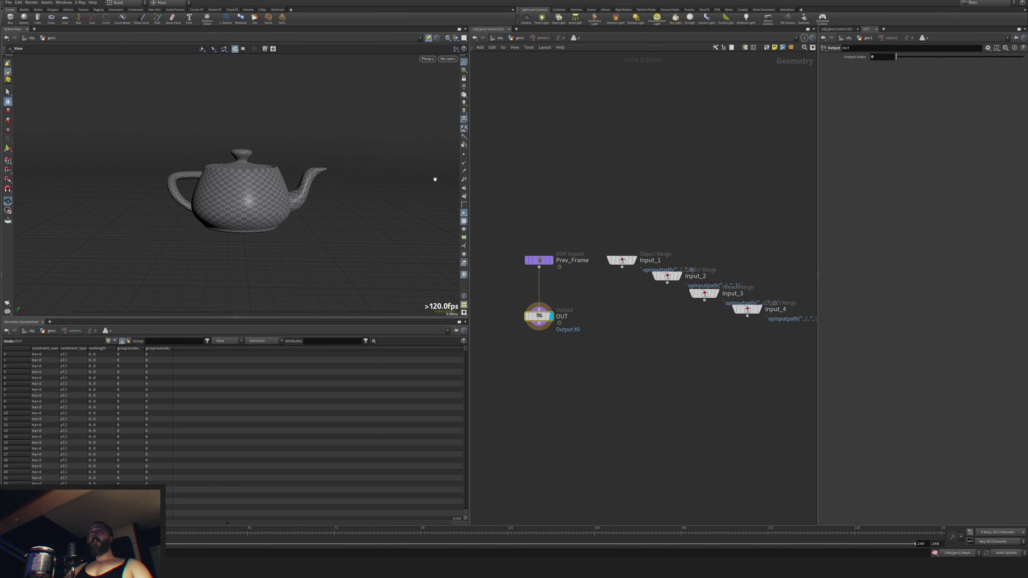
scroll(230, 184, "up", 2)
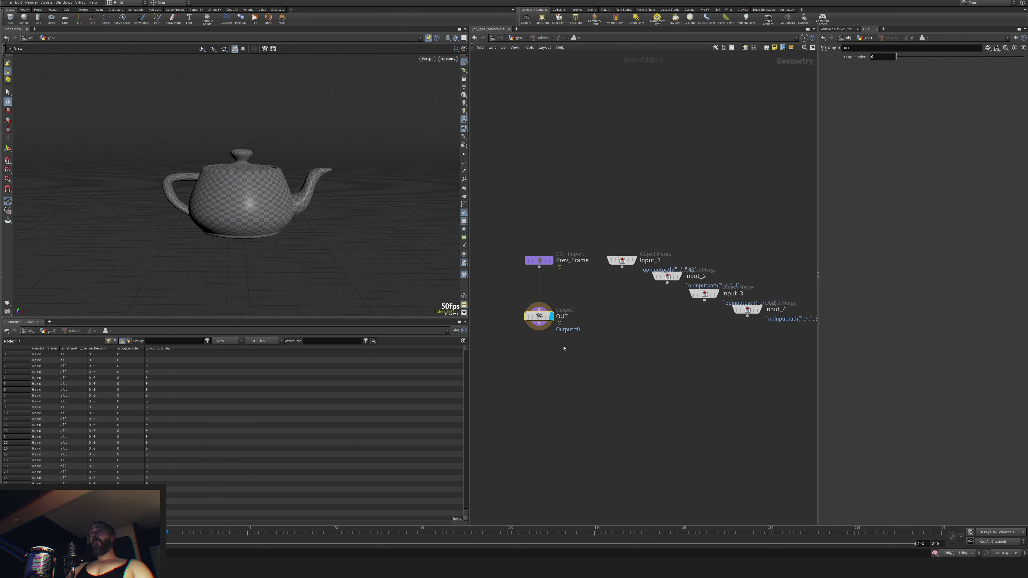
left_click_drag(621, 261, 619, 237)
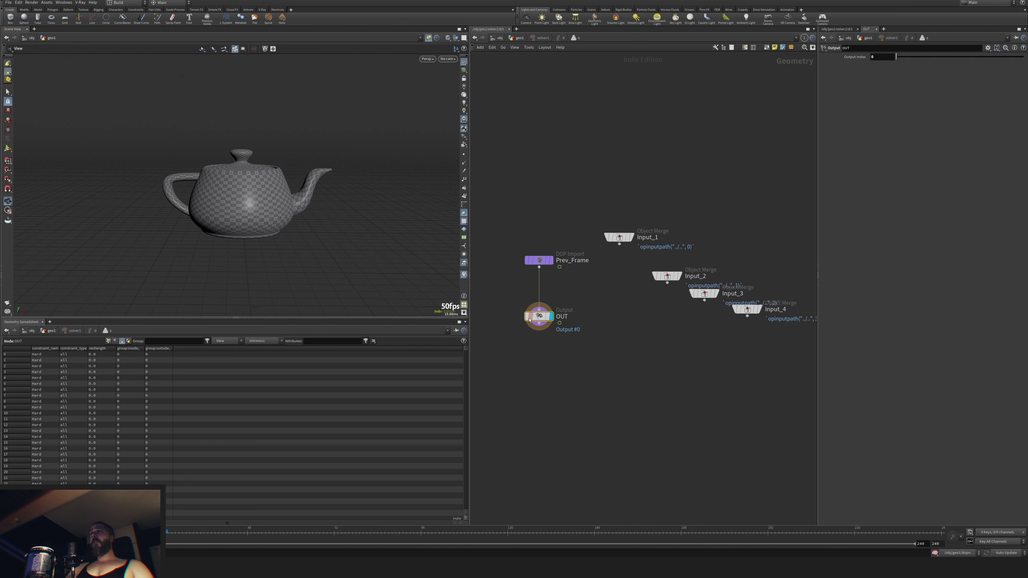
left_click_drag(544, 316, 545, 395)
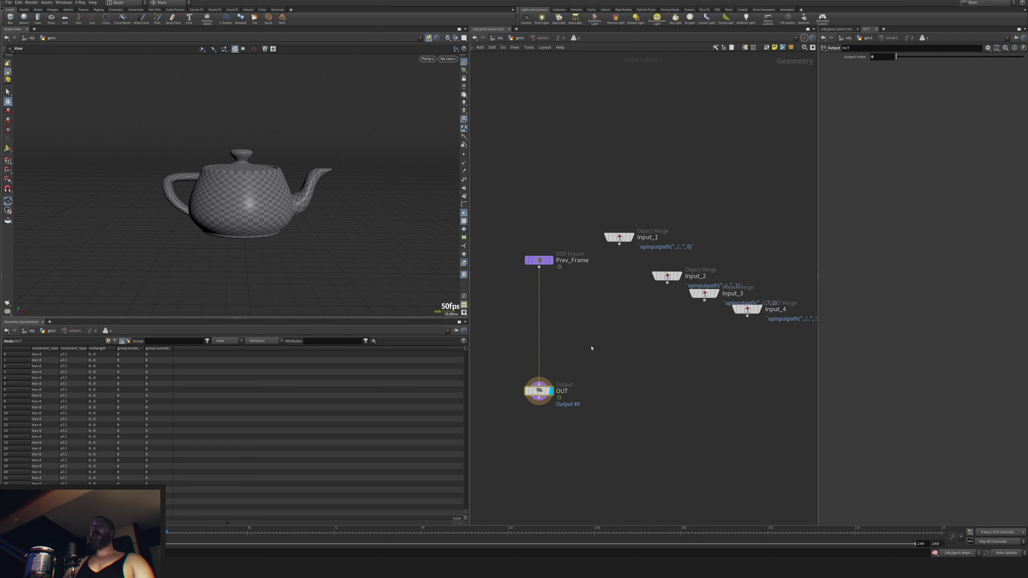
left_click(610, 325)
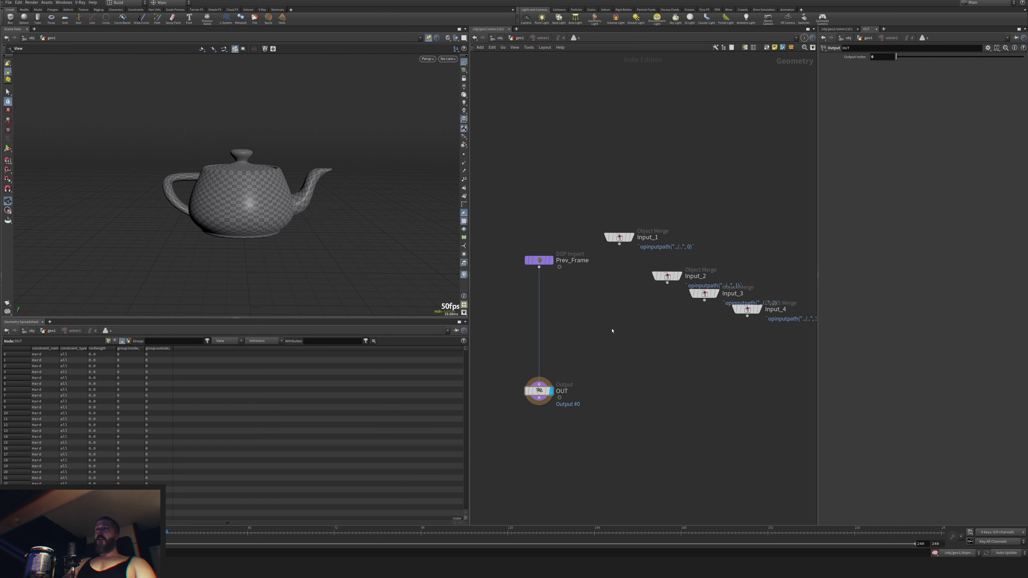
Return to geo1, select dopnet1, and pin the Geometry Spreadsheet to its simulation data.
key("u")
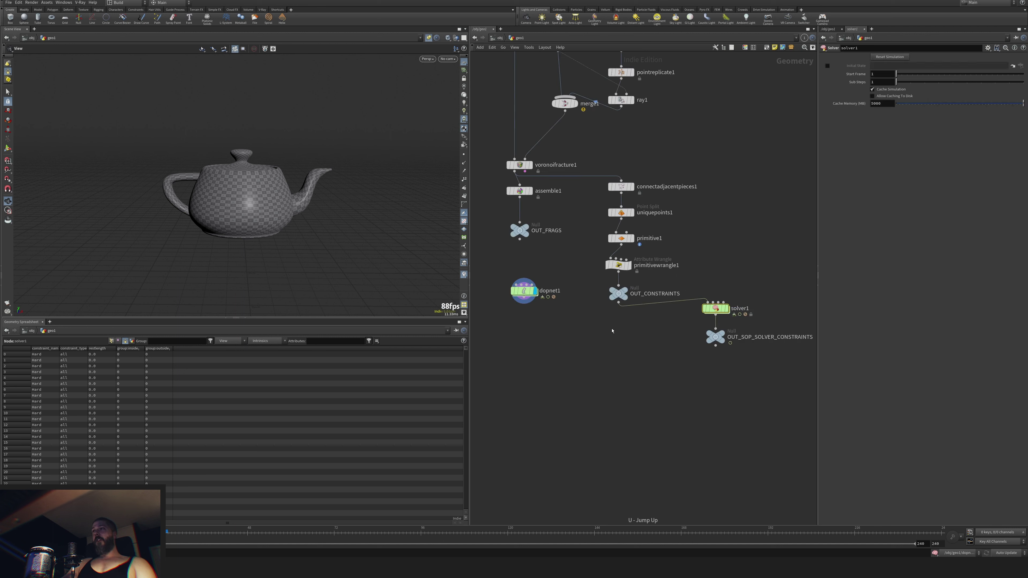
scroll(619, 356, "down", 2)
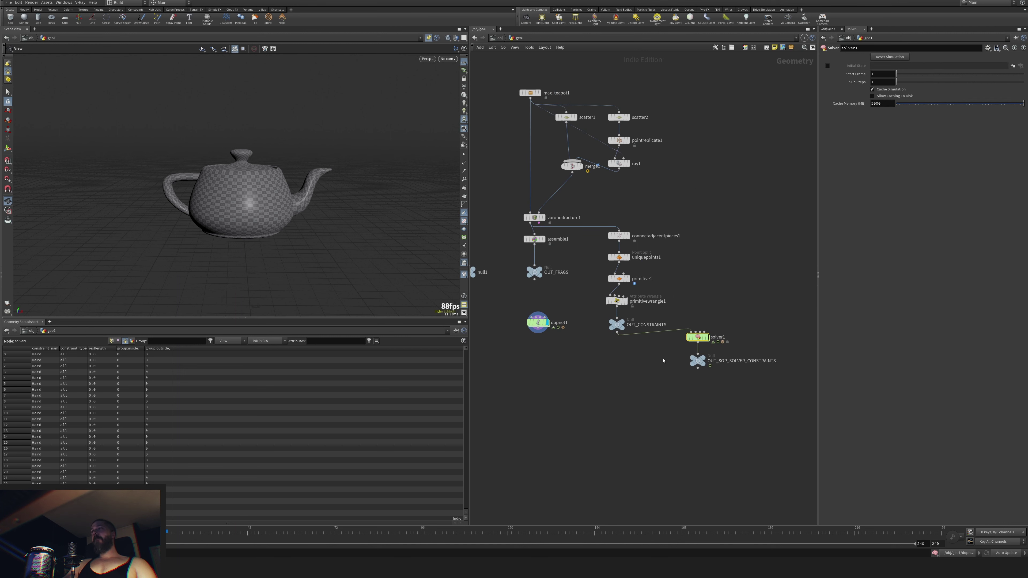
left_click(538, 323)
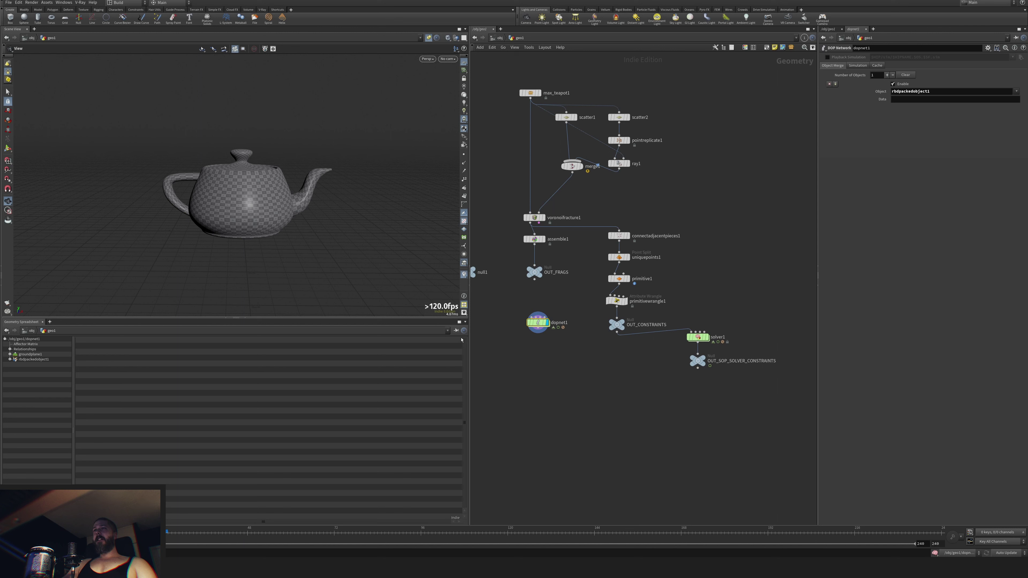
mouse_move(538, 318)
left_mouse_down()
mouse_move(526, 361)
mouse_move(550, 344)
mouse_move(549, 329)
left_mouse_up()
scroll(542, 332, "up", 5)
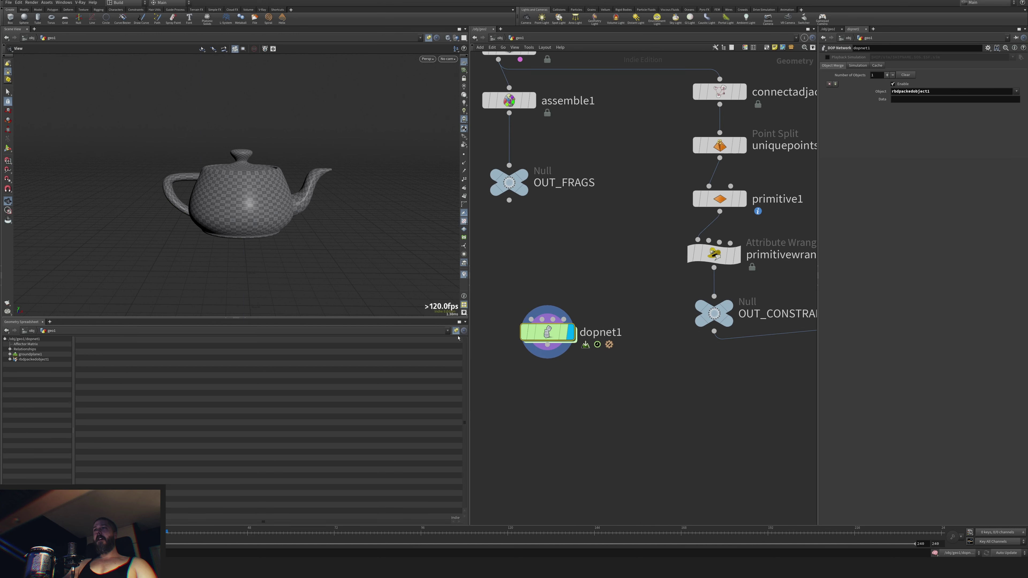
left_click(49, 322)
mouse_move(81, 335)
mouse_move(127, 405)
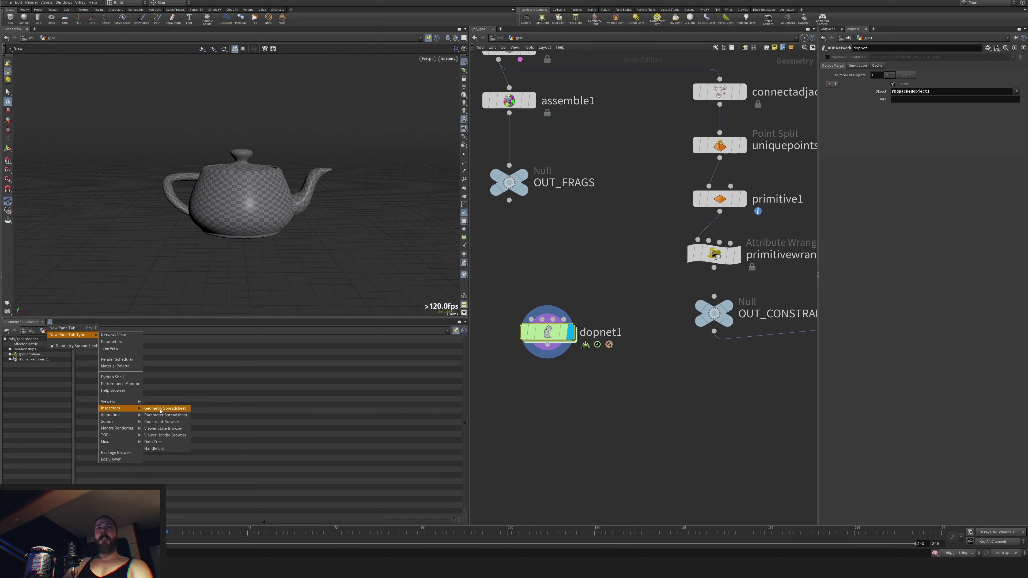
left_click(164, 410)
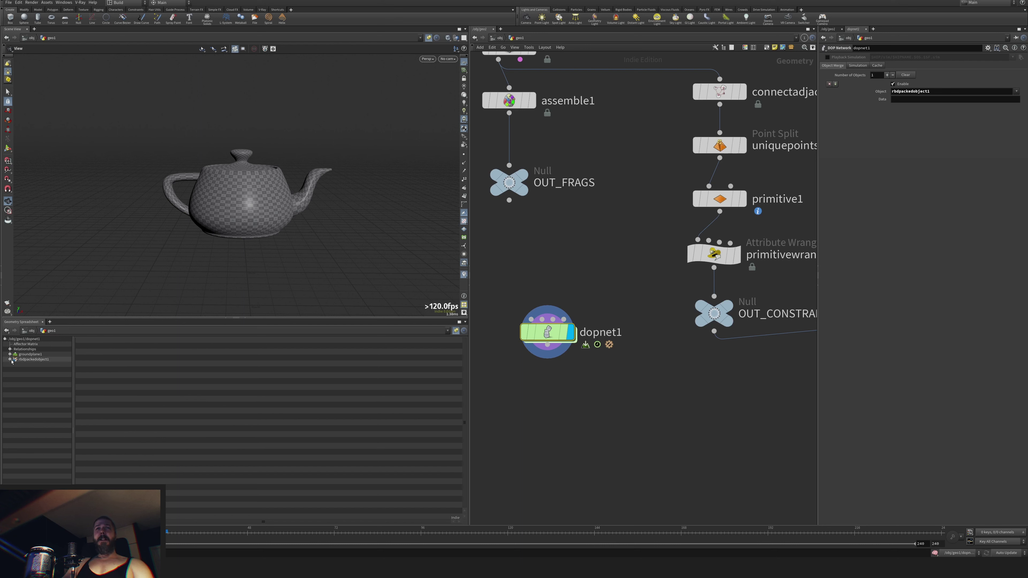
Expand Relationships, constraintnetwork1 and constraintnetwork in the spreadsheet tree, and show the primitive attributes of its Geometry.
left_click(10, 360)
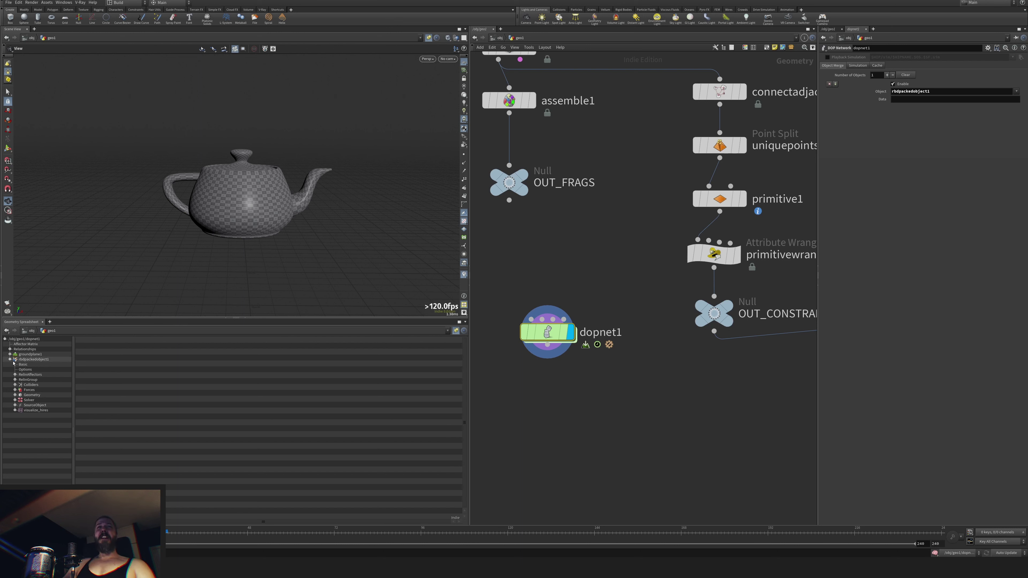
left_click(10, 350)
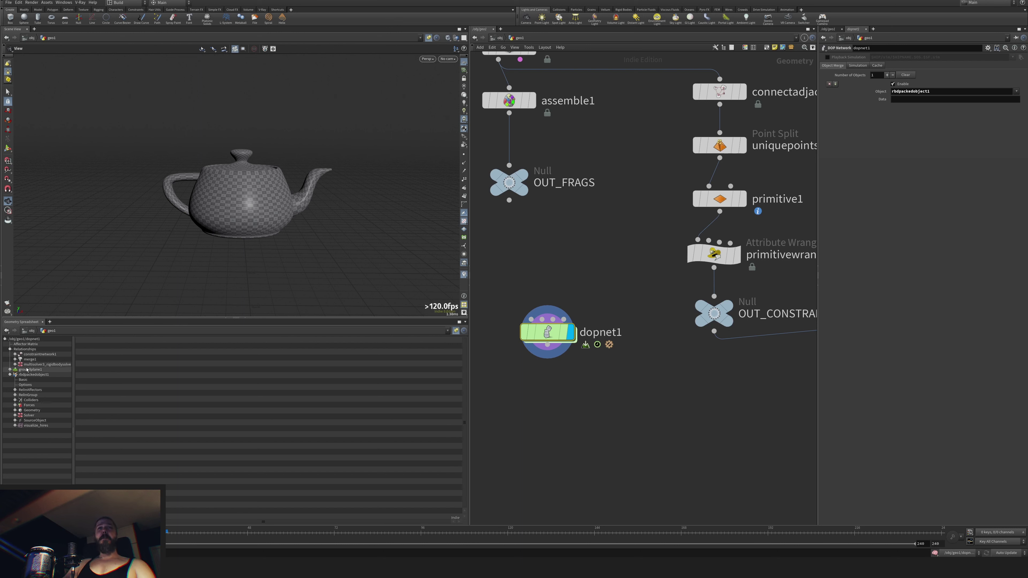
left_click(15, 354)
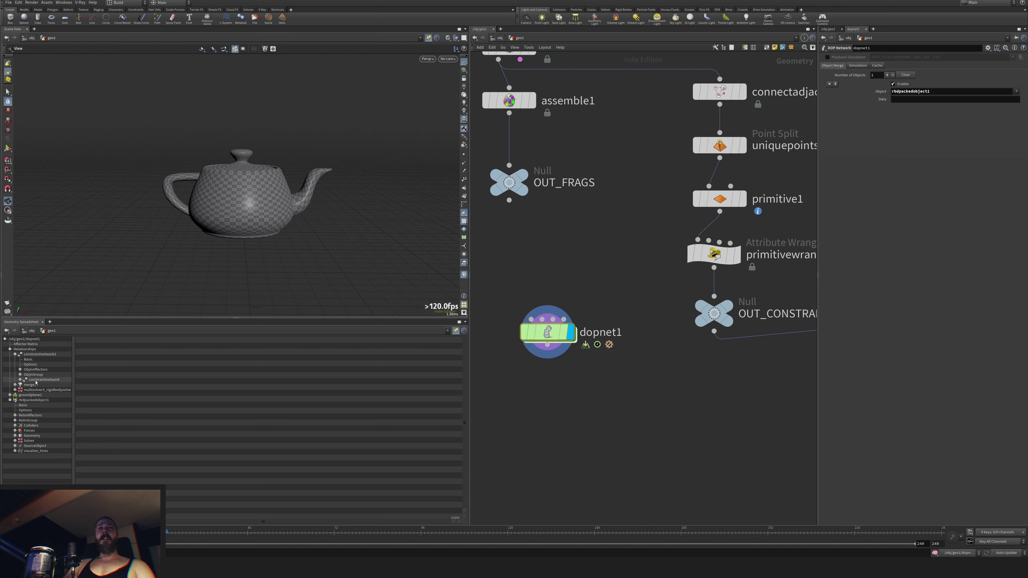
left_click(21, 379)
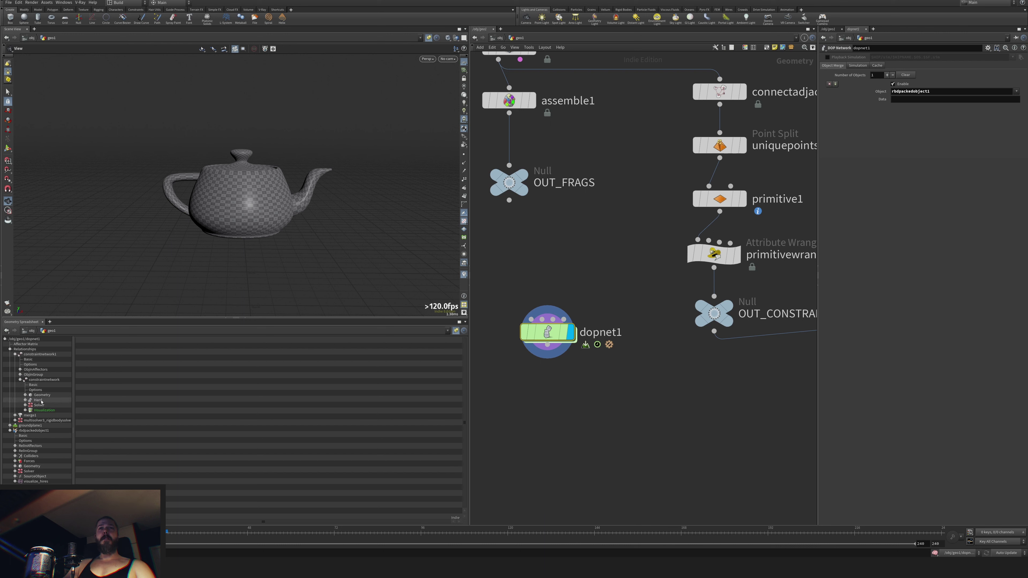
left_click(43, 395)
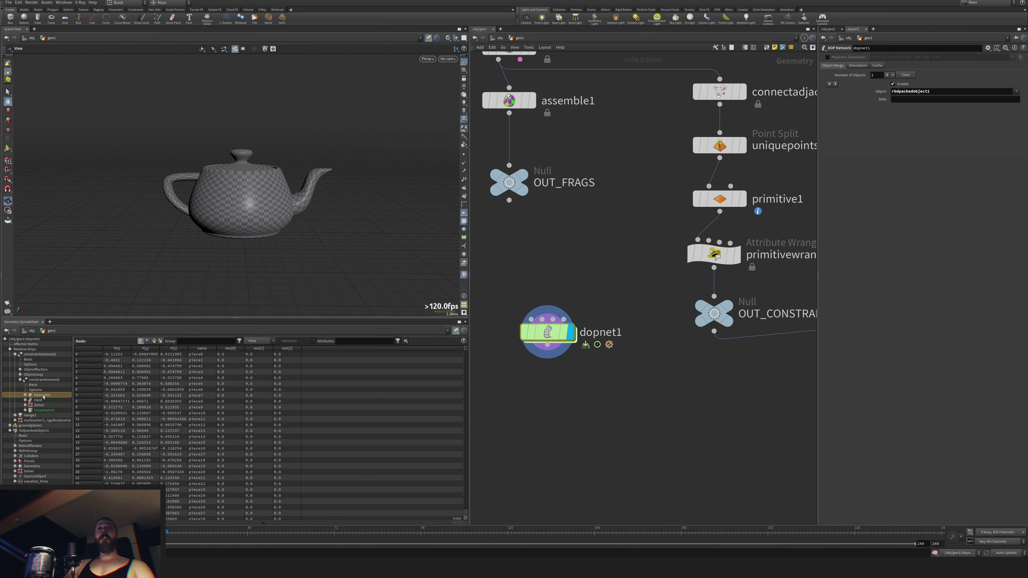
left_click(154, 341)
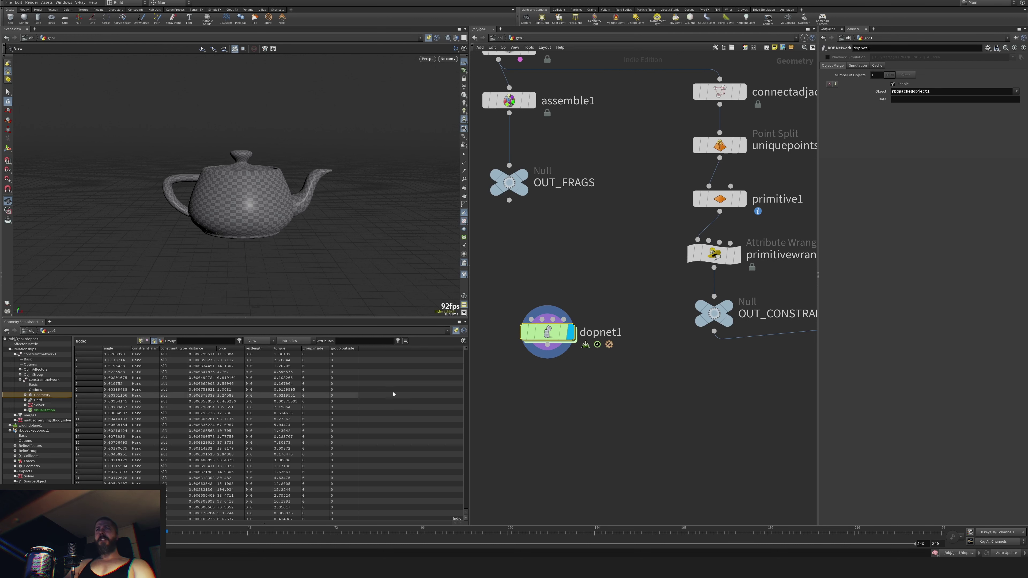
Inside solver1, add an Object Merge importing /obj/geo1/dopnet1:Relationships/constraintnetwork1/constraintnetwork/Geometry, and unpin the Geometry Spreadsheet.
middle_click_drag(632, 312, 494, 309)
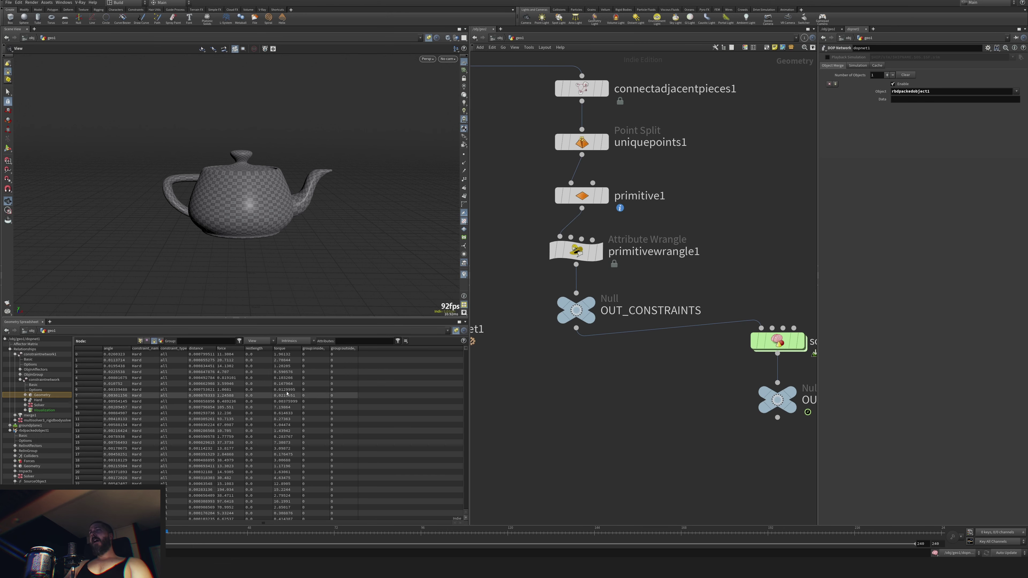
double_click(778, 341)
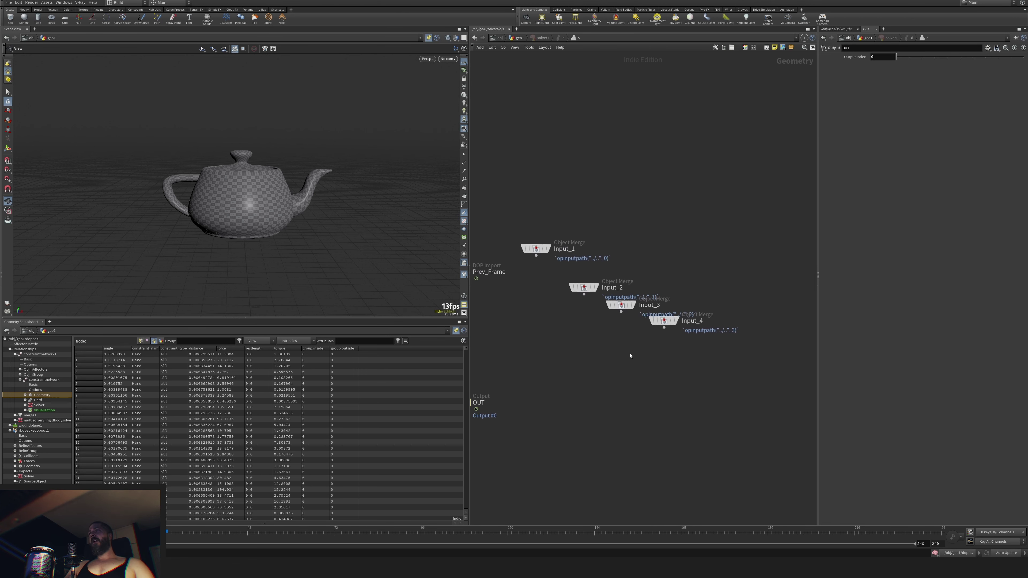
key("Tab")
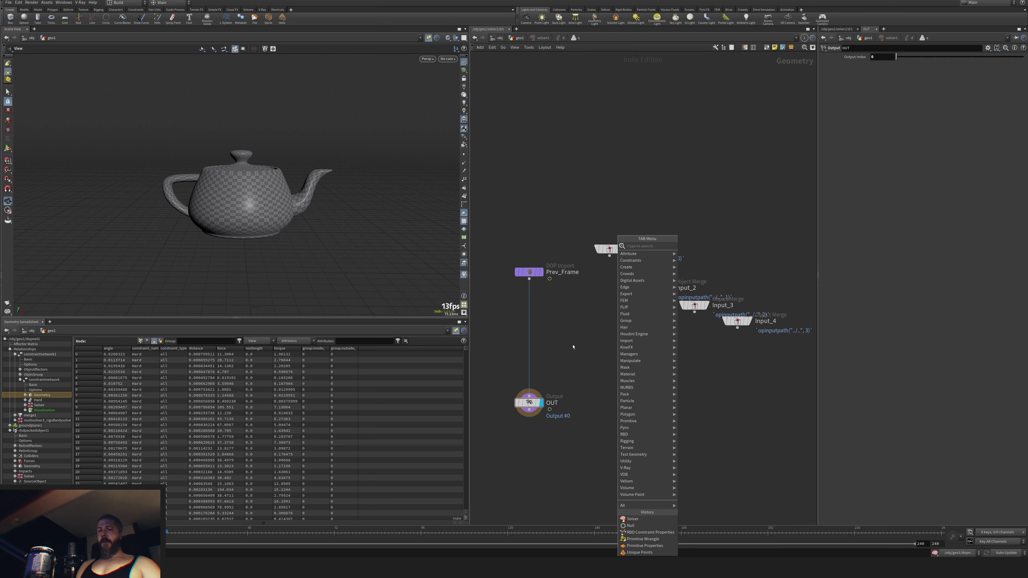
type("object merge")
key("Return")
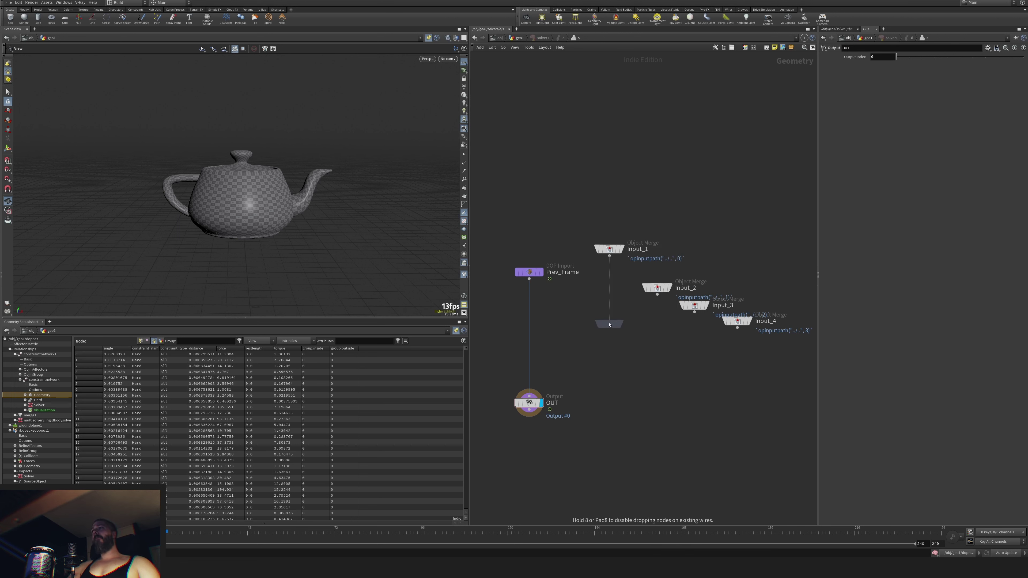
left_click(609, 325)
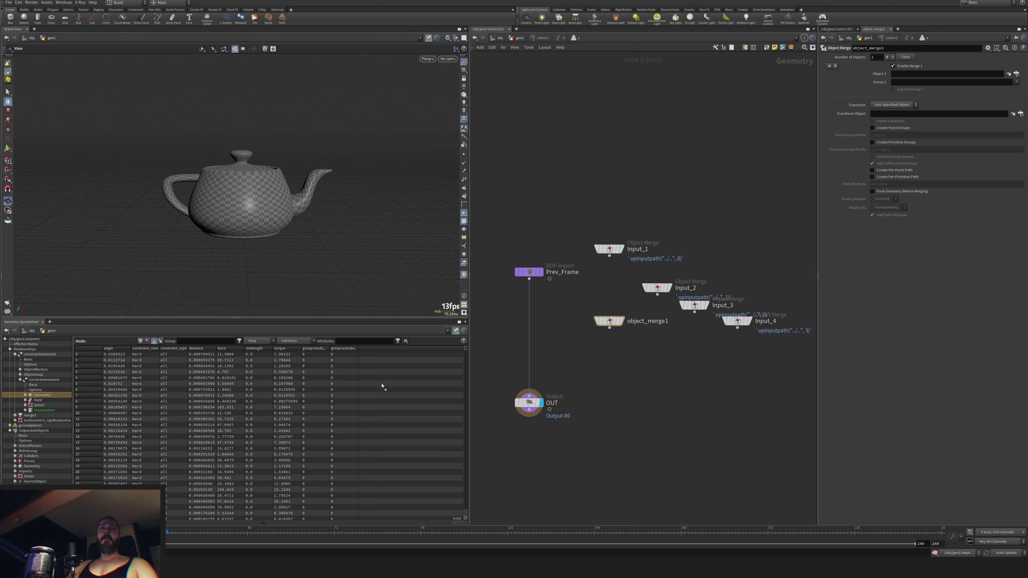
left_click_drag(541, 194, 896, 74)
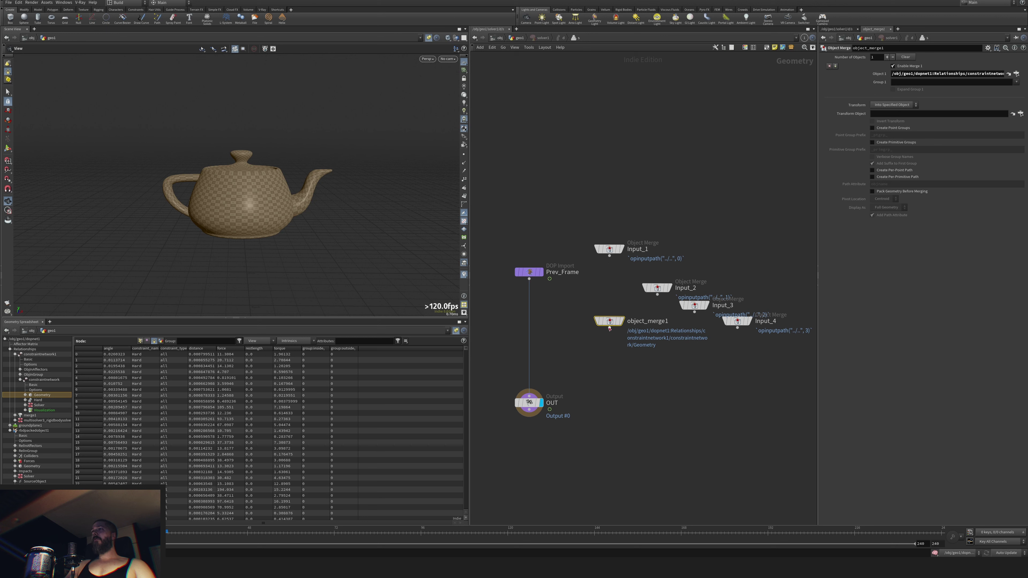
left_click(455, 331)
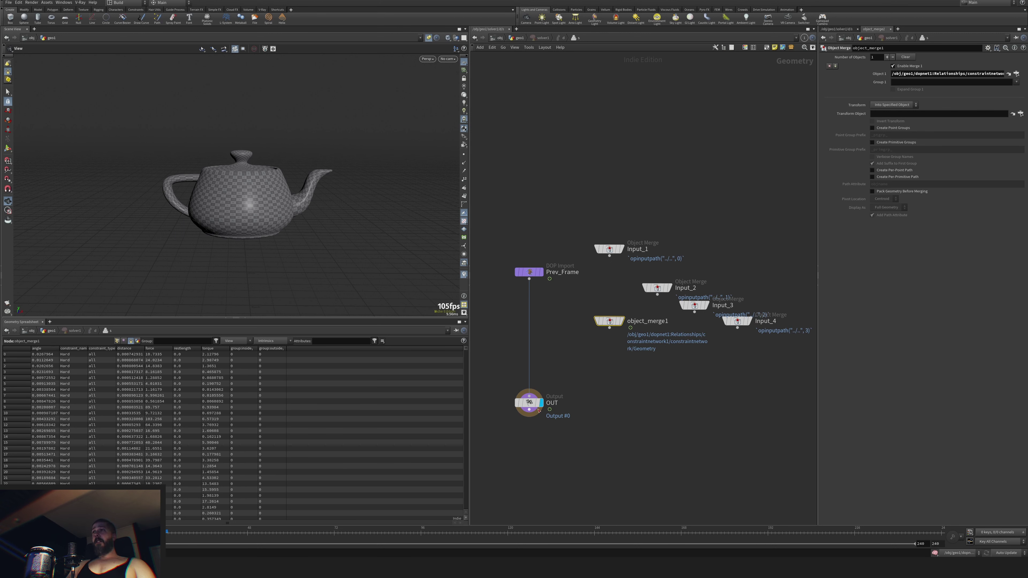
Insert an Attribute Copy between Prev_Frame and OUT, and connect object_merge1 to its second input.
left_click_drag(539, 410, 539, 432)
key("Tab")
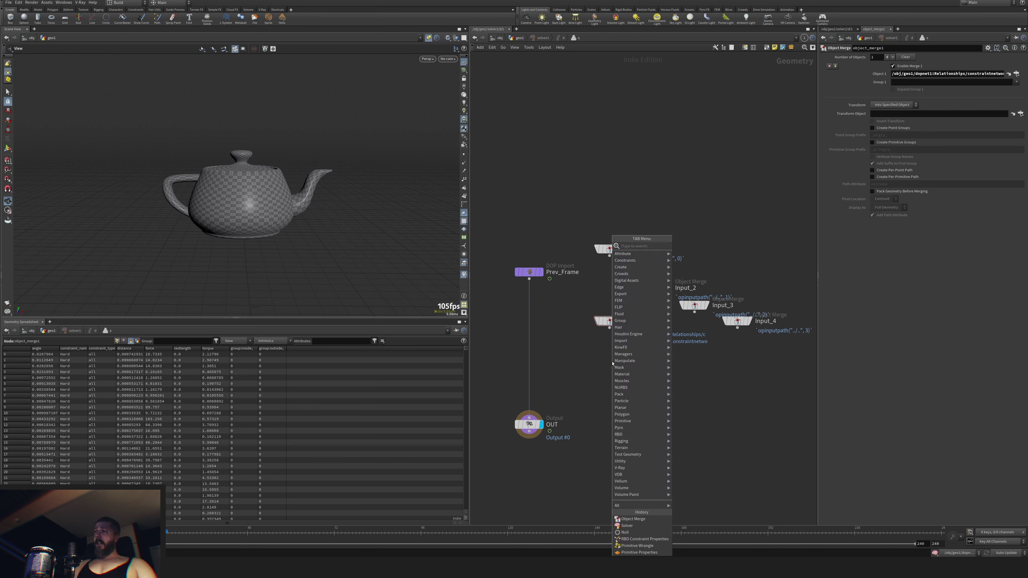
type("primw")
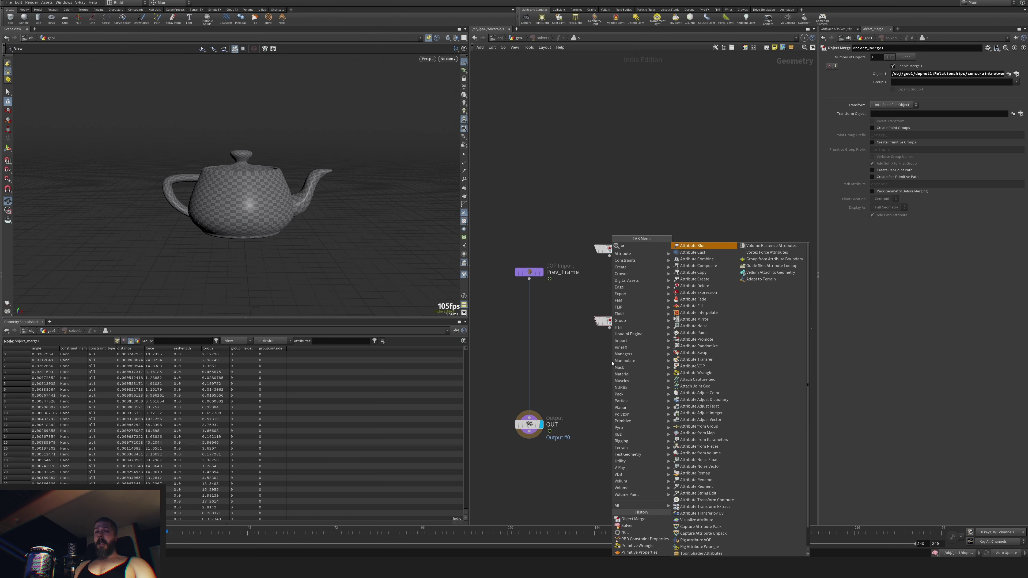
key("Return")
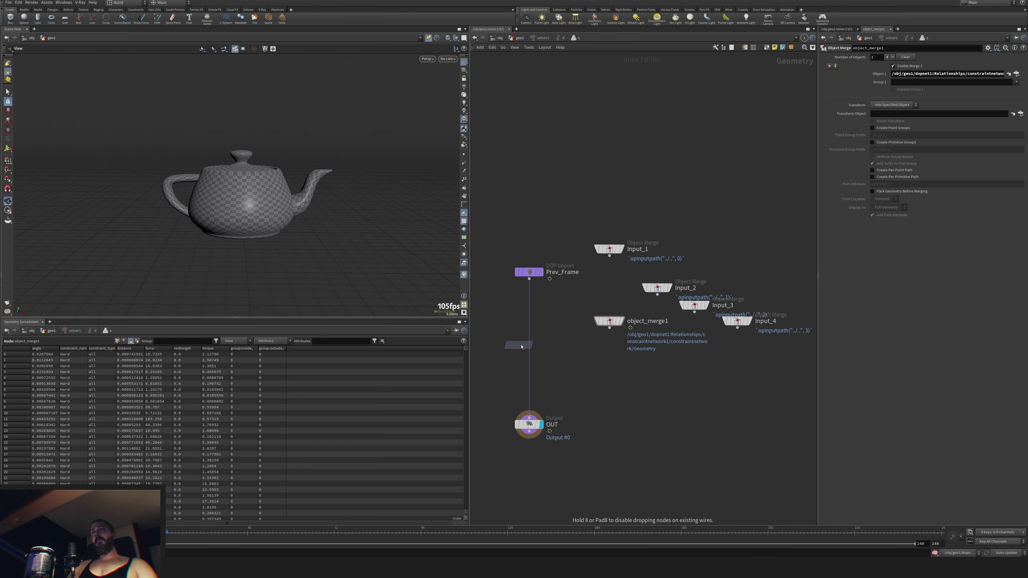
left_click(529, 352)
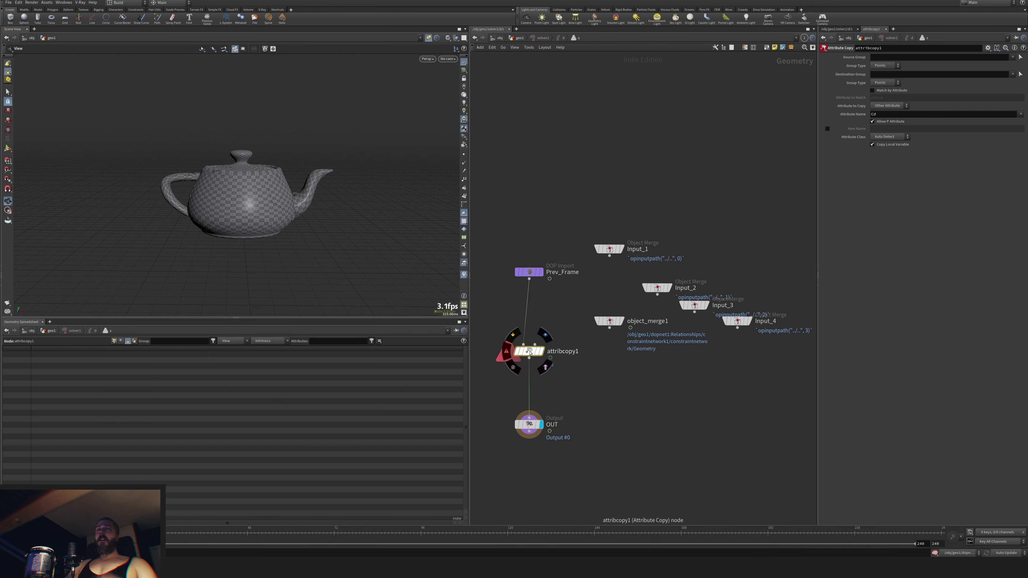
left_click_drag(535, 345, 610, 328)
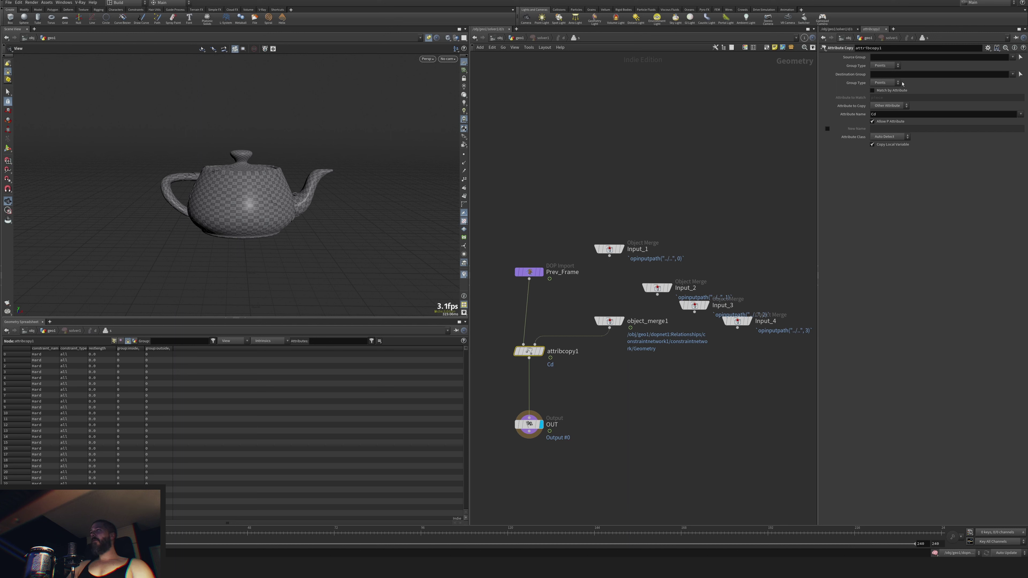
Set the Attribute Name copied by attribcopy1 to angle.
key("BackSpace")
key("BackSpace")
left_click(1020, 114)
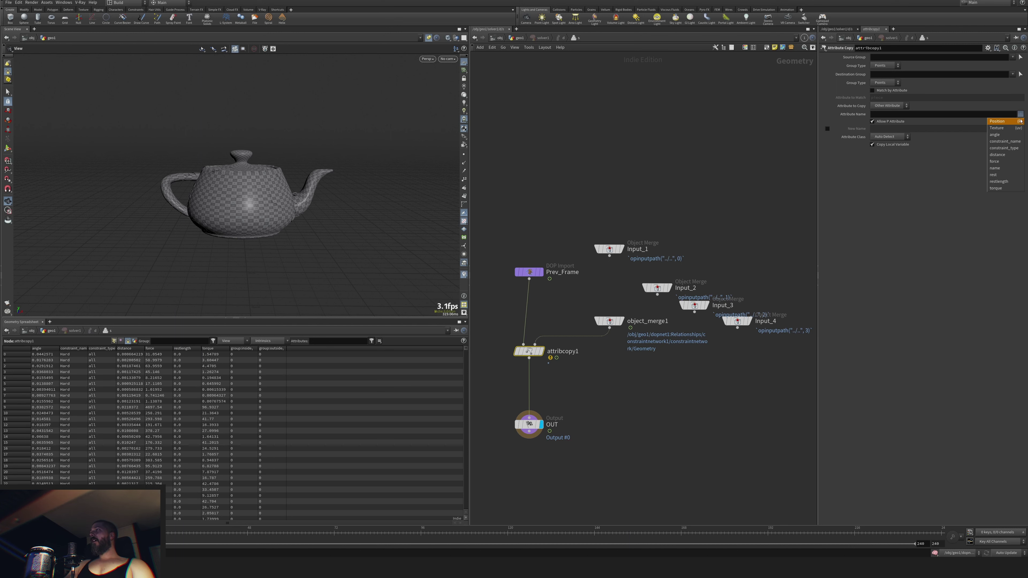
left_click(1004, 137)
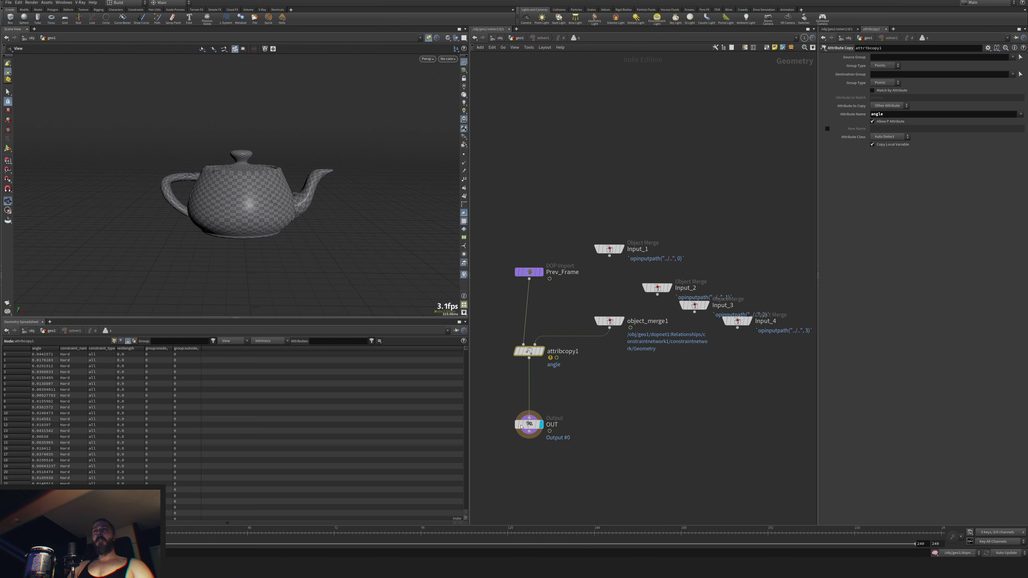
Move OUT lower and insert a Primitive Wrangle between attribcopy1 and OUT.
left_click(537, 429)
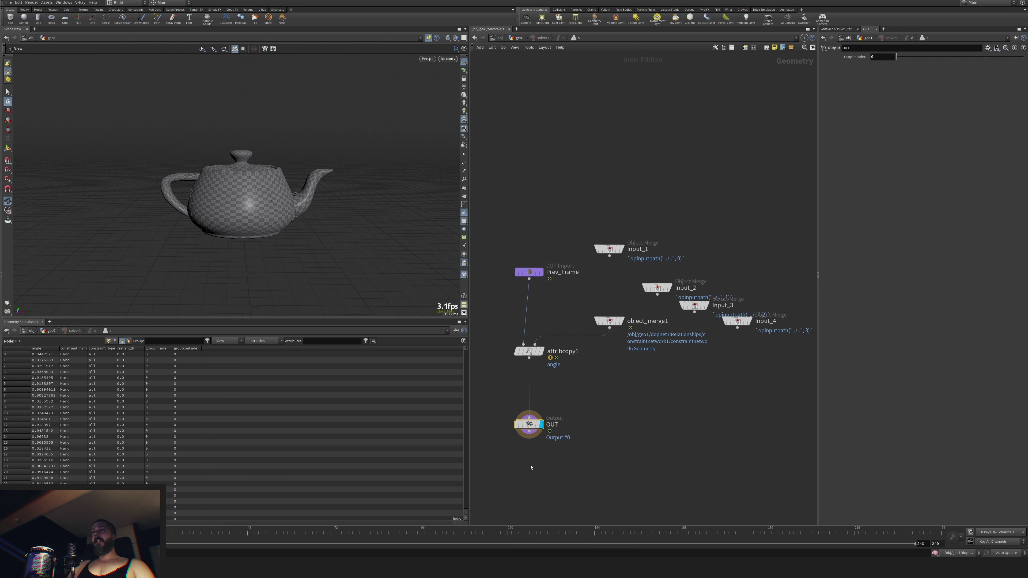
left_click_drag(529, 424, 529, 452)
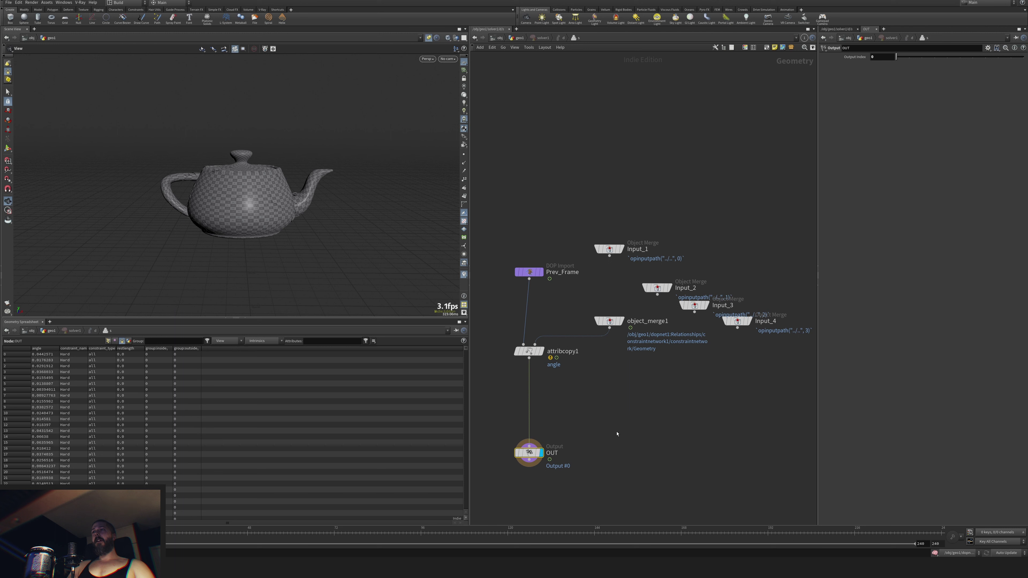
key("Tab")
type("wrang")
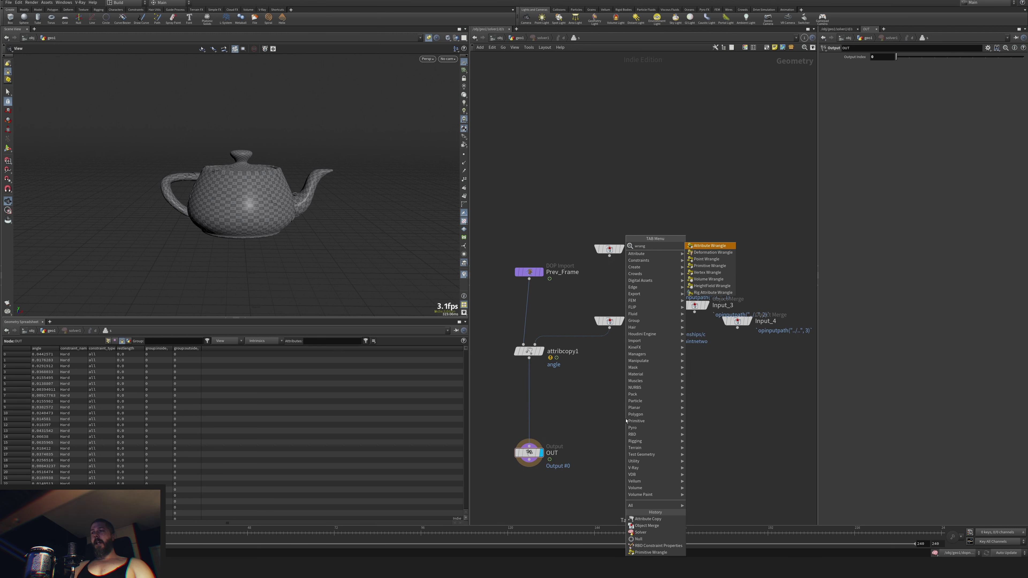
key("Down")
key("Down")
key("Down")
key("Return")
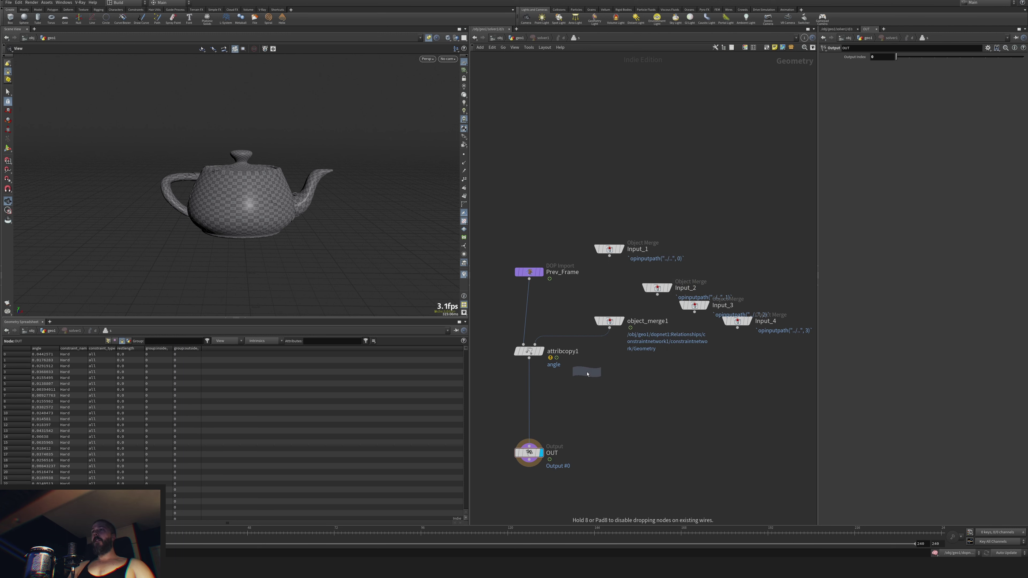
left_click(535, 399)
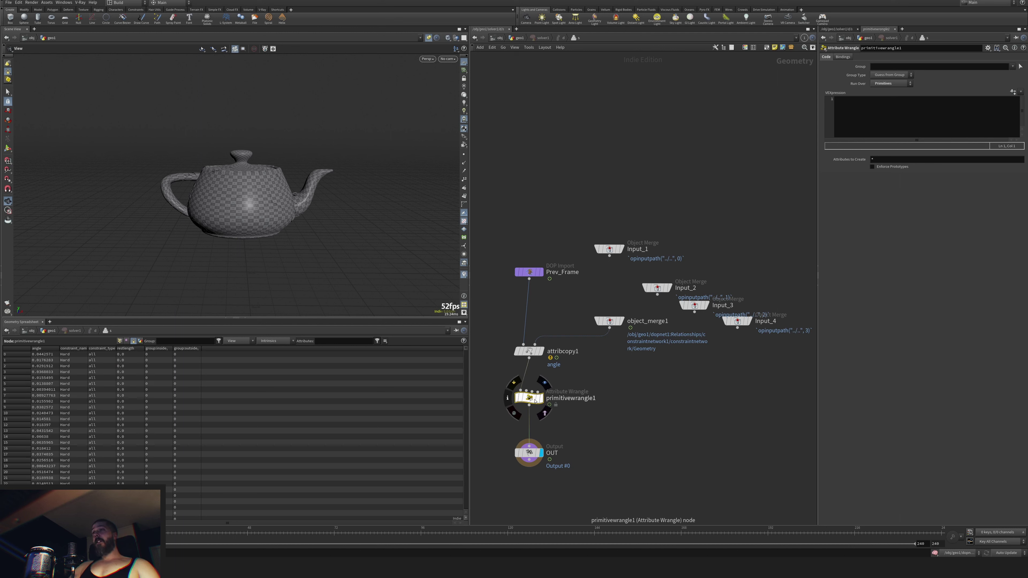
left_click_drag(536, 399, 536, 406)
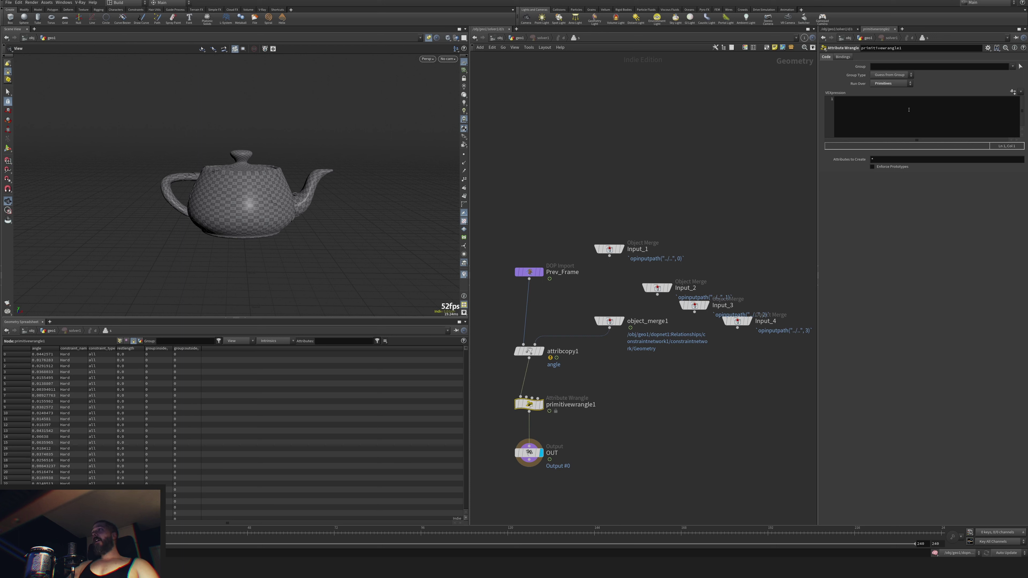
left_click(919, 112)
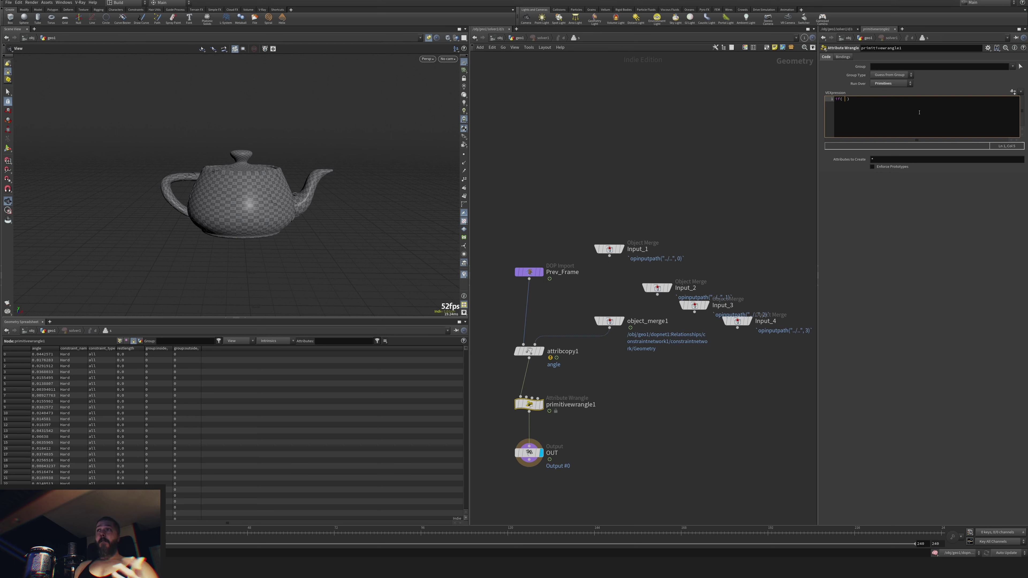
type("@")
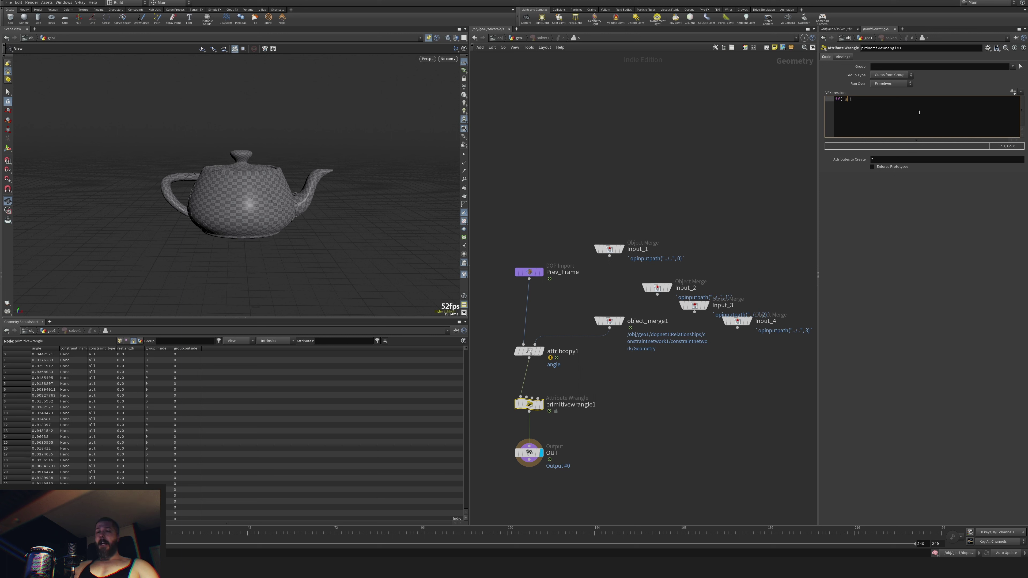
type("angle > 0.01")
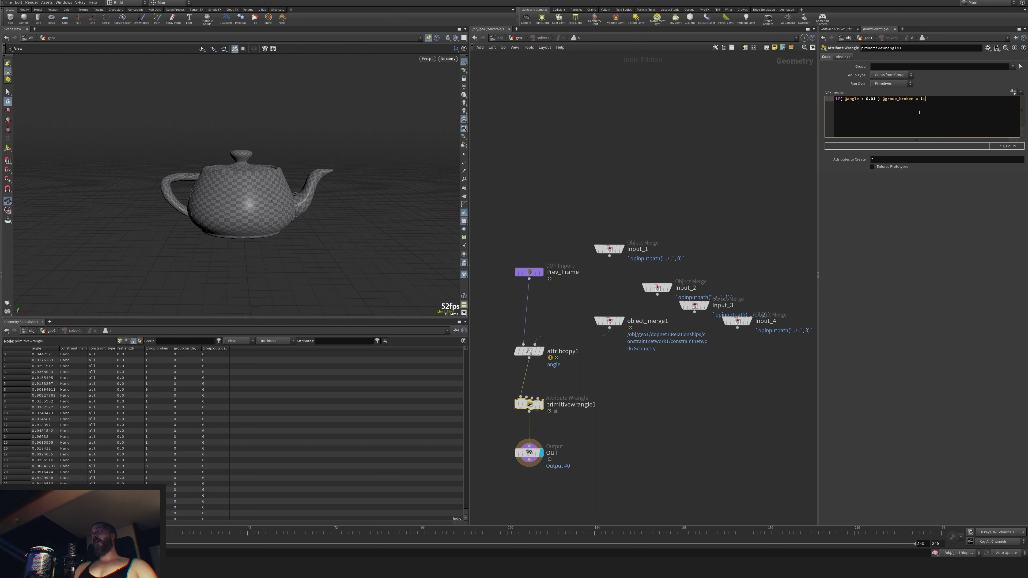
Return to geo1, play the simulation to check how the teapot breaks, and rewind to the start.
key("u")
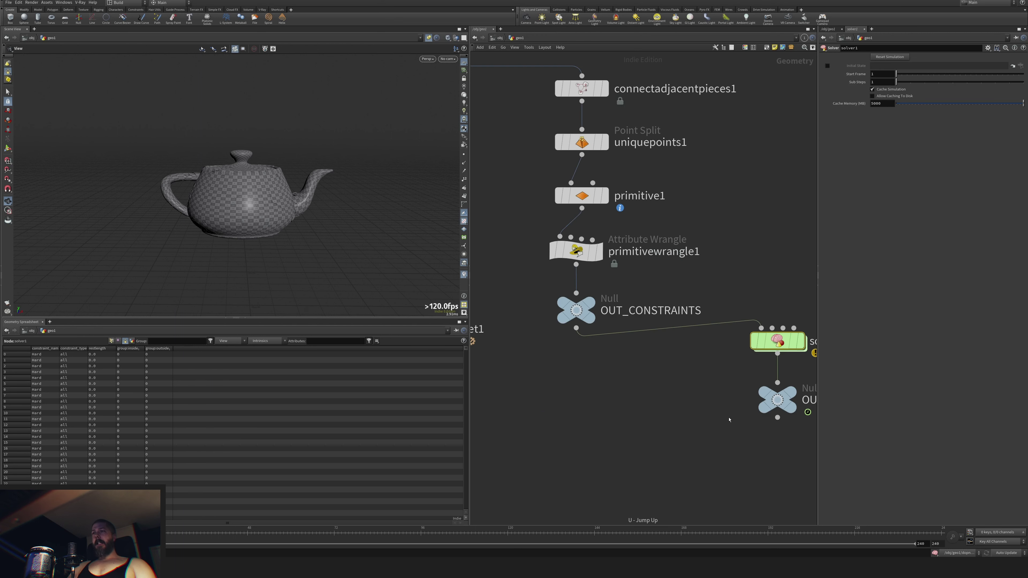
left_click(38, 533)
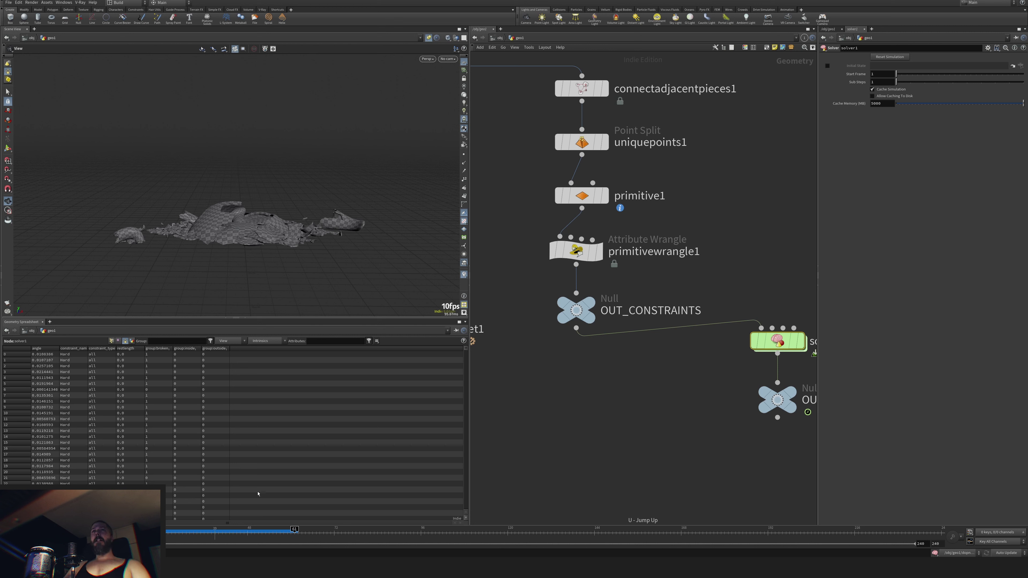
left_click_drag(158, 534, 80, 533)
middle_click_drag(674, 439, 569, 448)
scroll(570, 448, "down", 3)
double_click(643, 379)
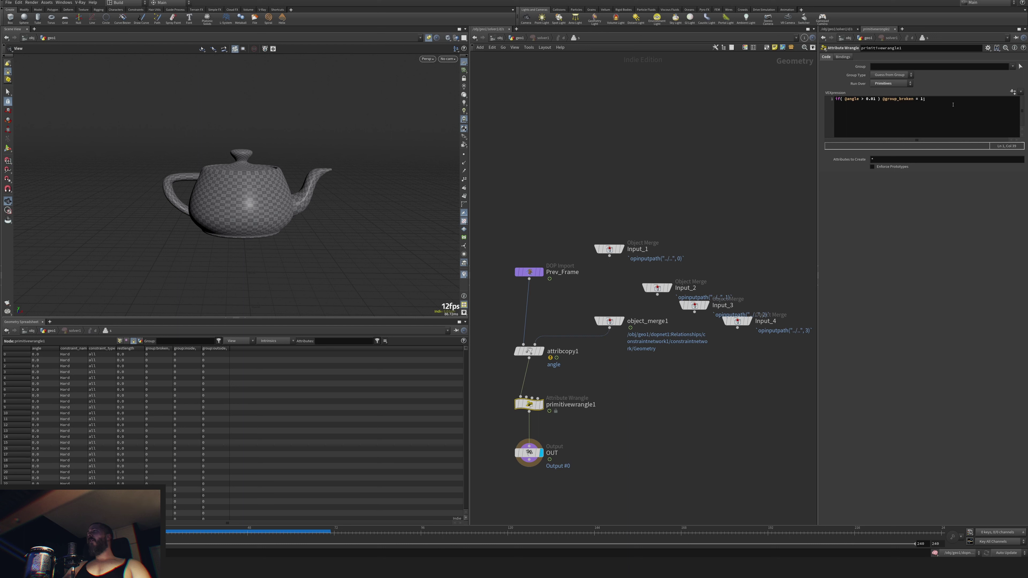
left_click(954, 104)
key("Return")
key("Return")
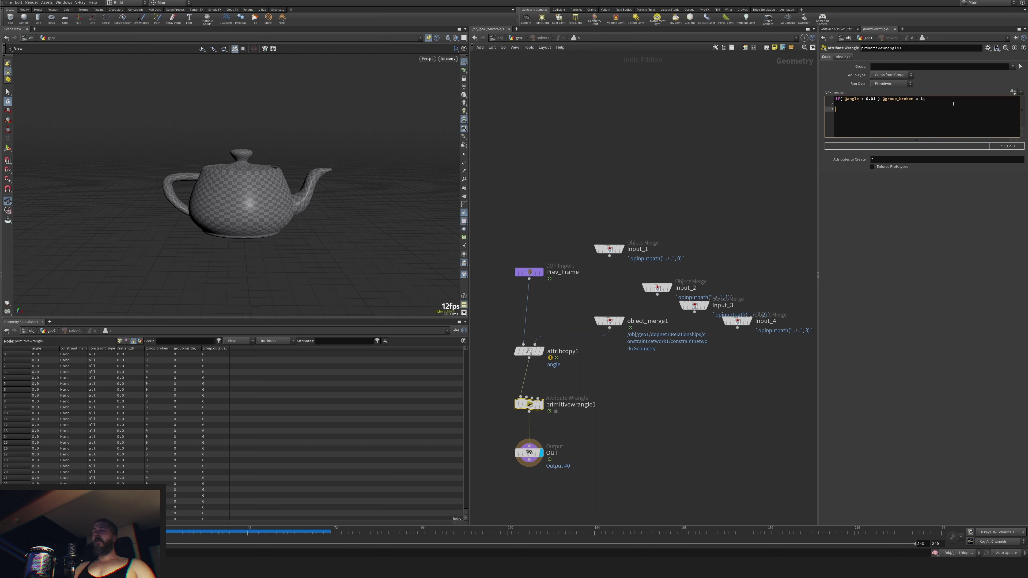
type("@grouyp")
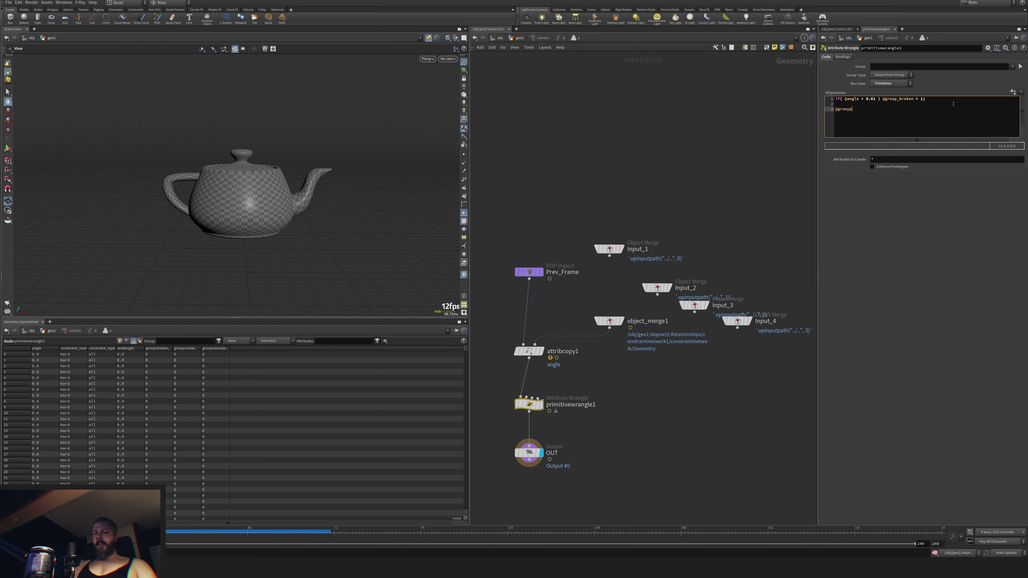
key("BackSpace")
key("BackSpace")
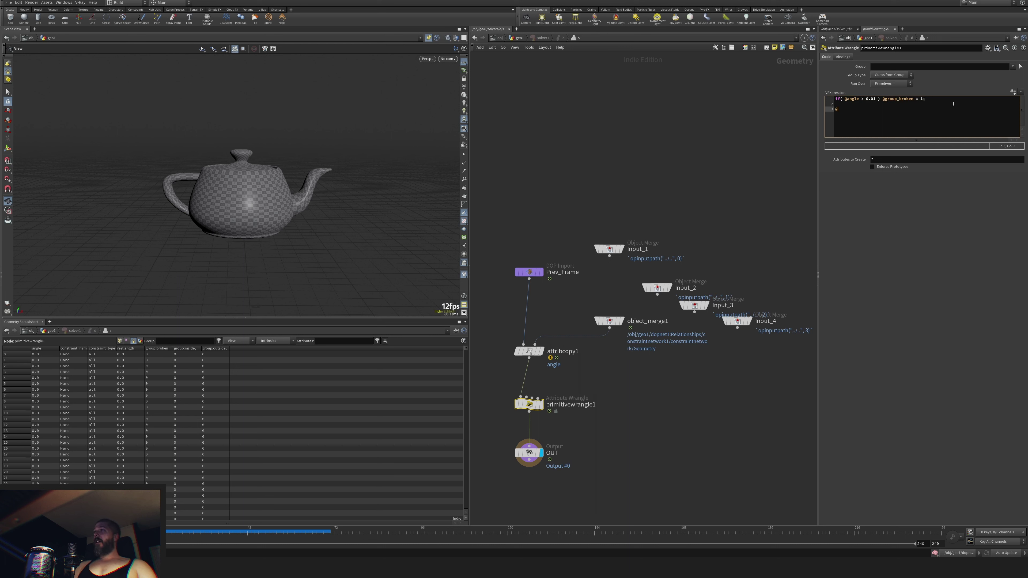
type("rou_")
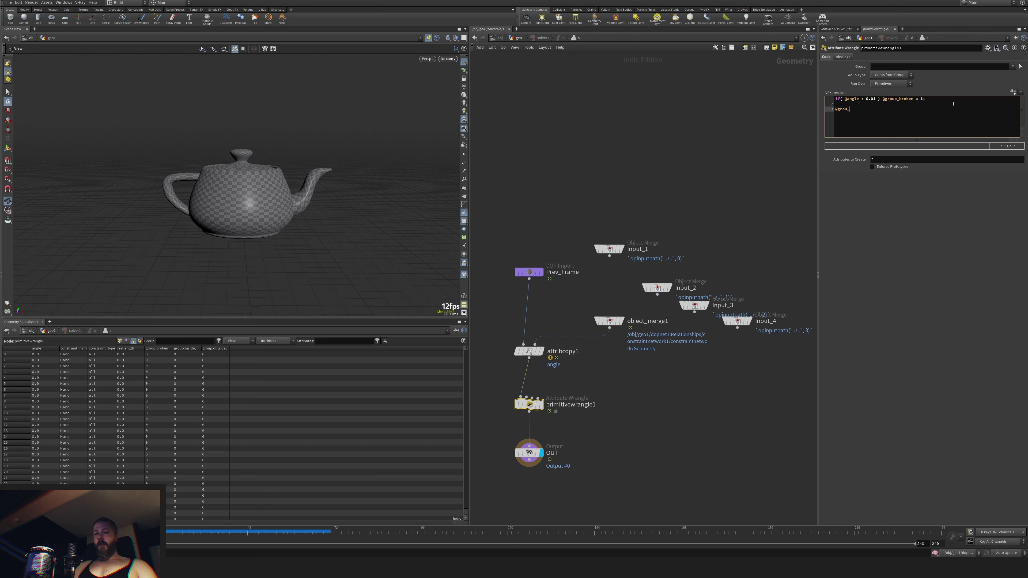
type("broken = @angle > 0.01 ? 1 : 0;")
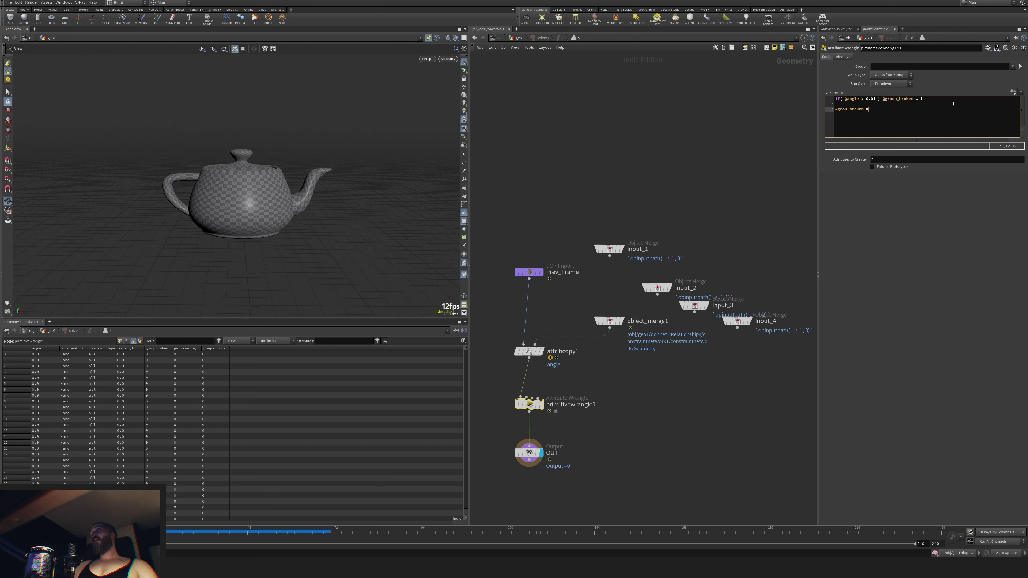
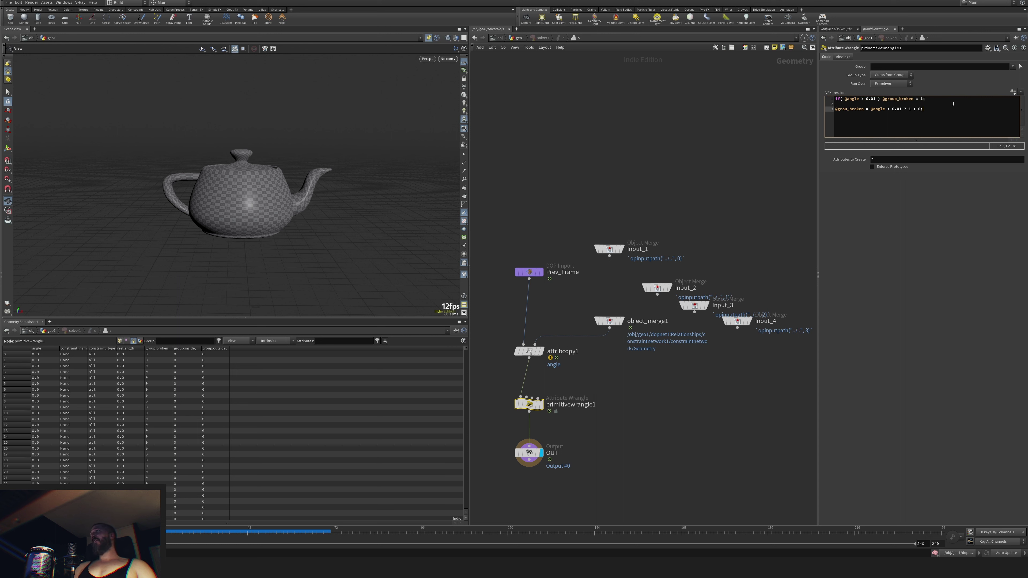
key("Up")
key("Up")
left_click_drag(927, 98, 835, 99)
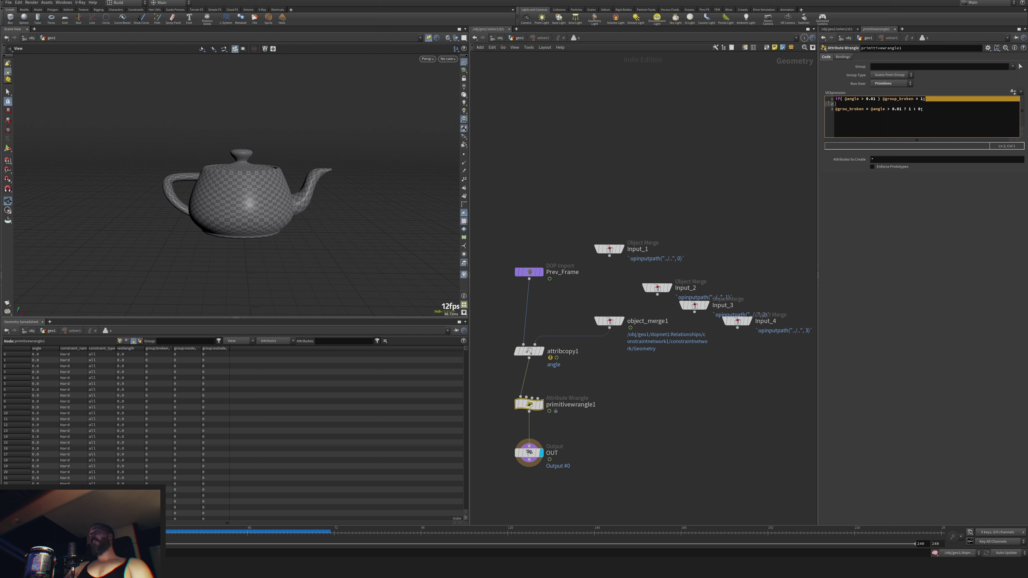
key("BackSpace")
key("Delete")
key("Delete")
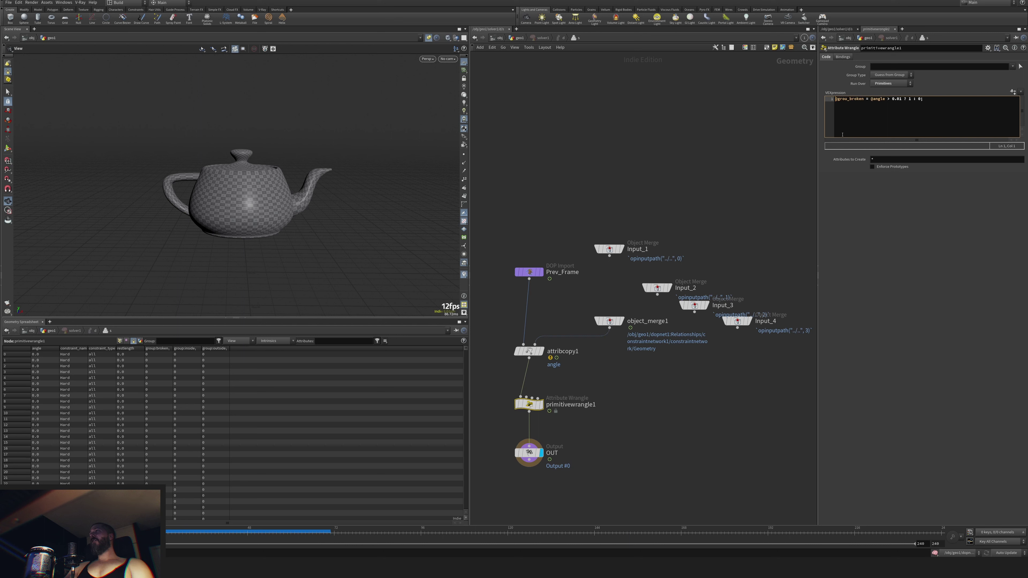
type("p")
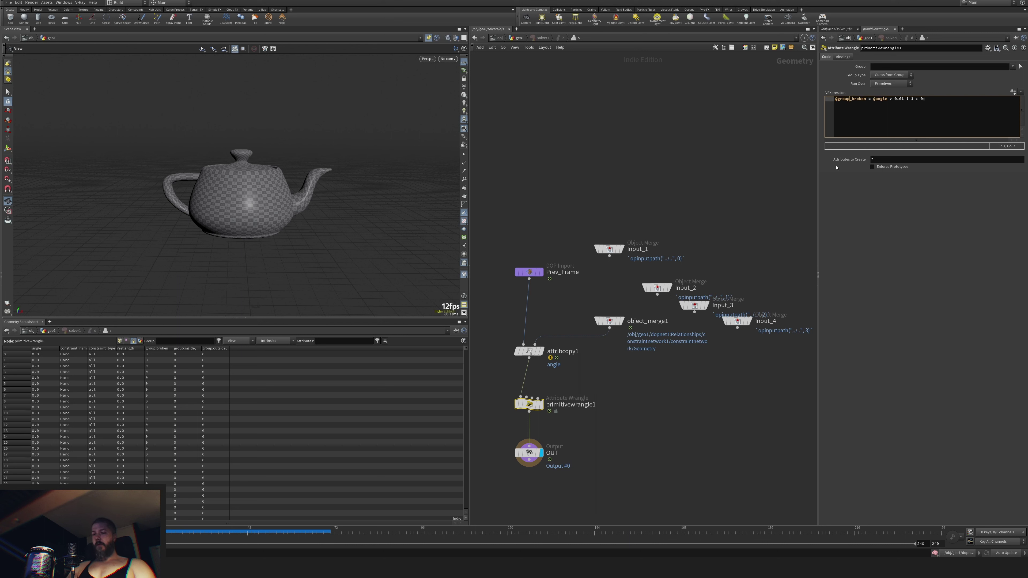
Play the simulation from geo1 with the ternary expression, rewind, and review the VEXpression inside solver1.
type("u")
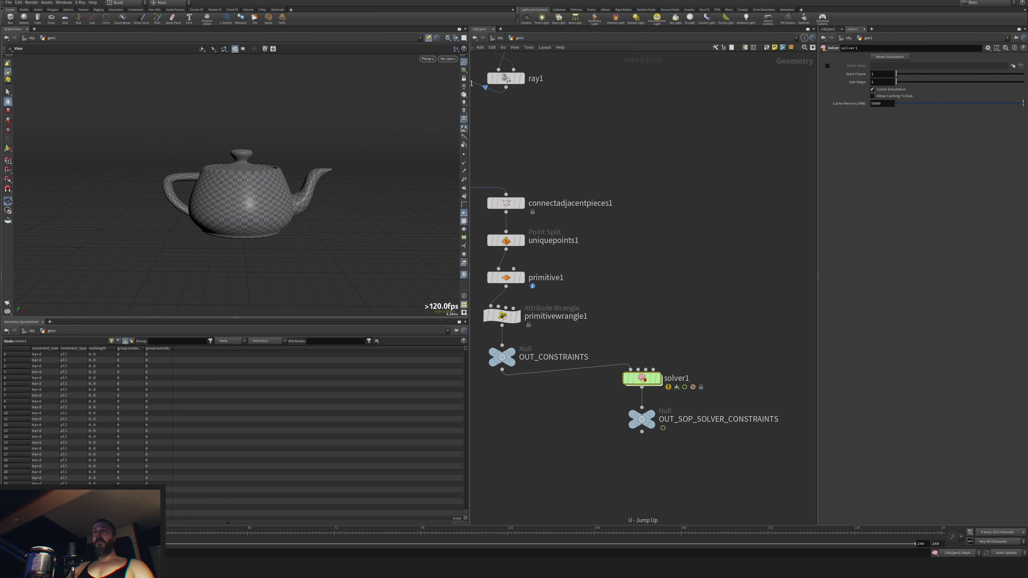
key("Up")
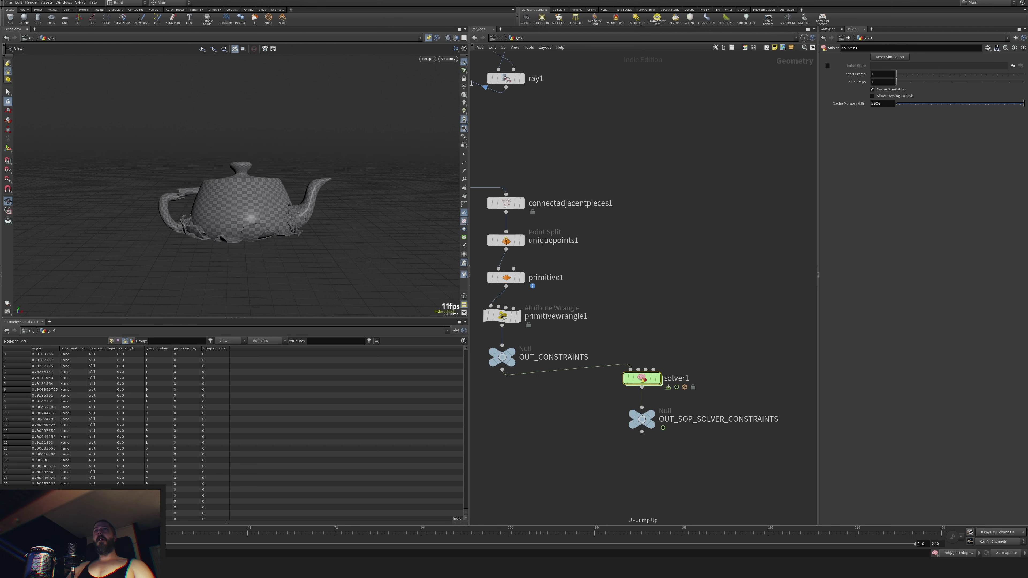
key("ctrl+Up")
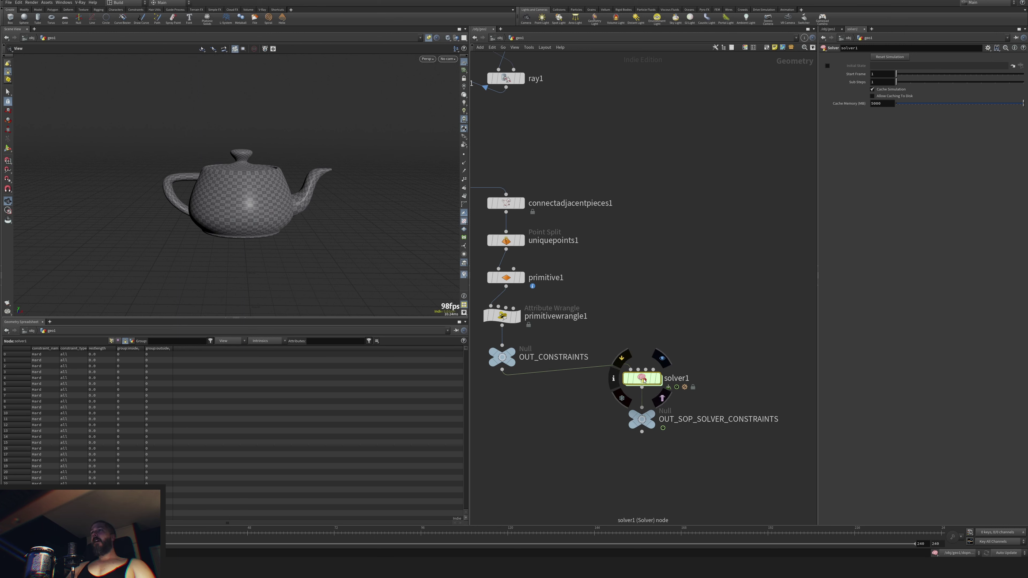
double_click(642, 379)
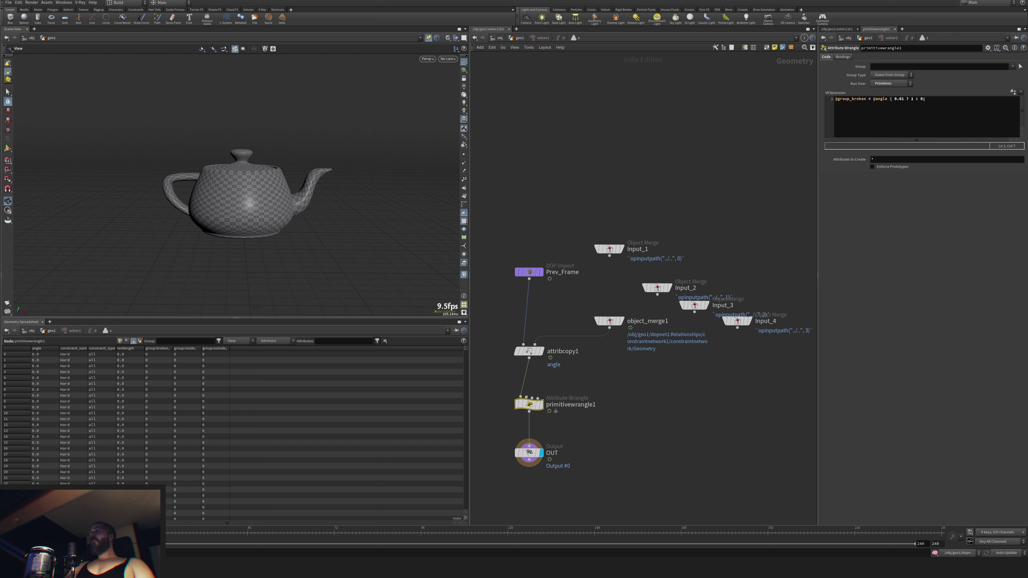
left_click(904, 99)
left_click(698, 440)
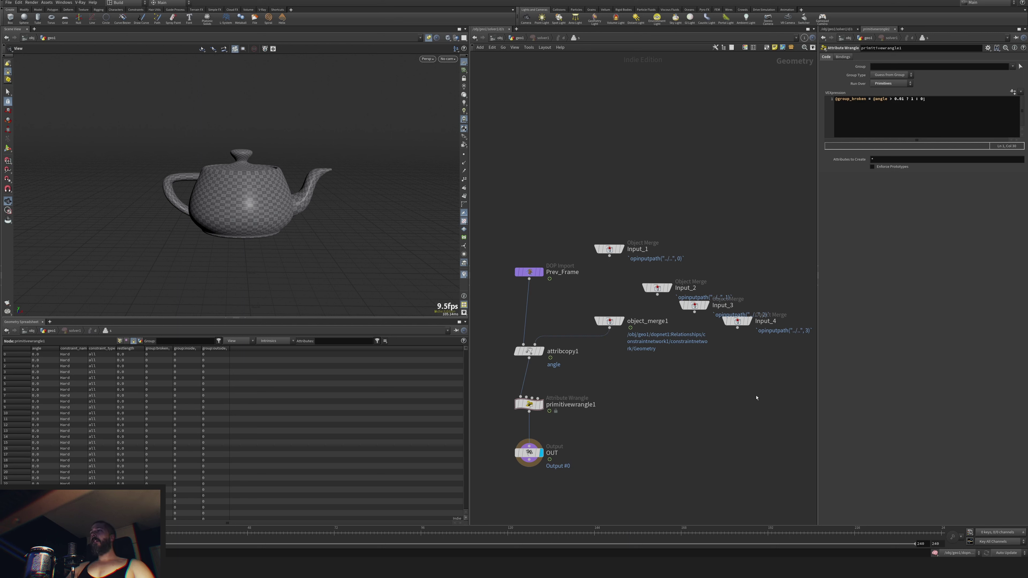
Edit the parameter interface of solver1 in geo1 and add a Float parameter after the existing ones.
key("u")
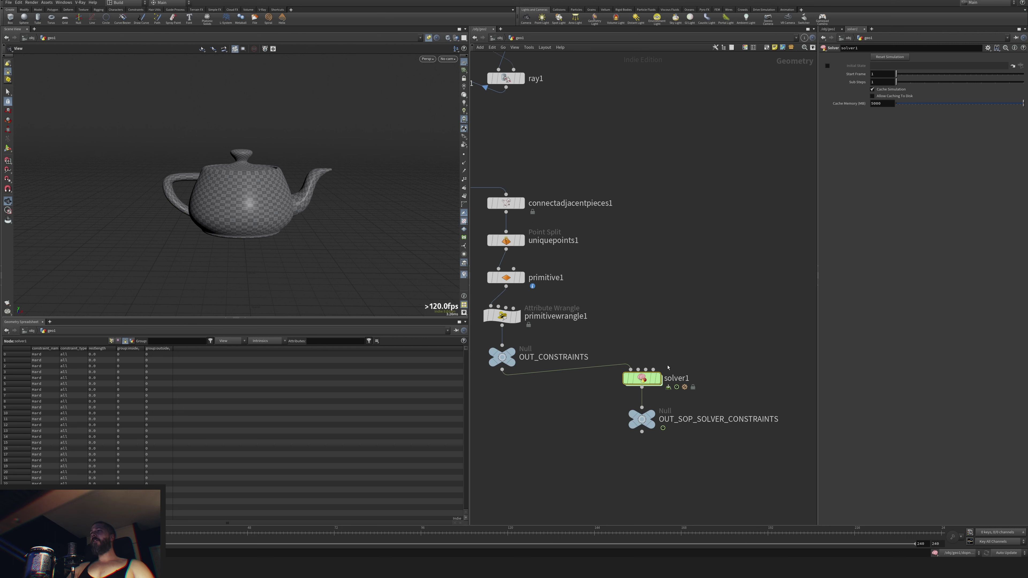
left_click(988, 47)
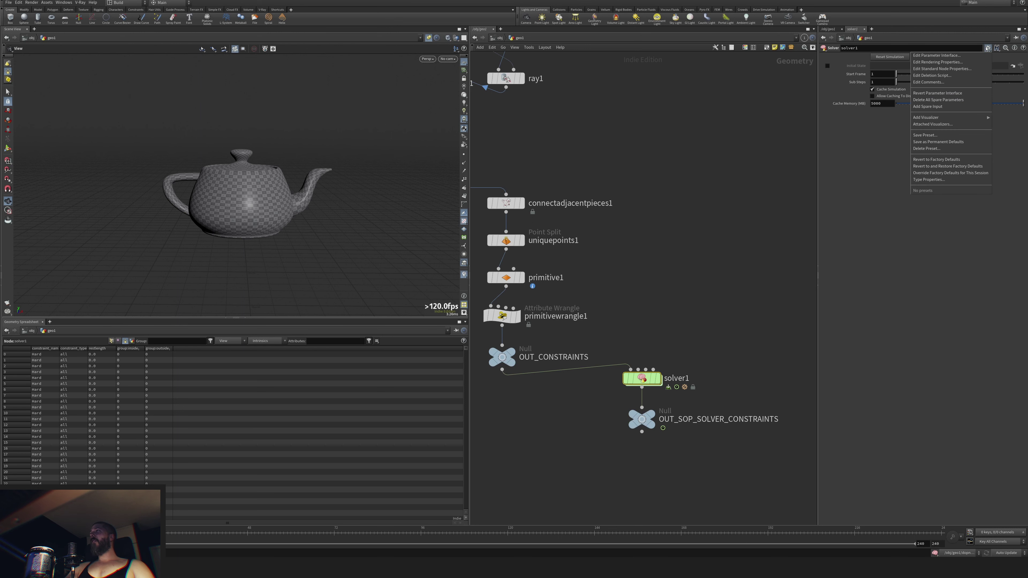
left_click(972, 57)
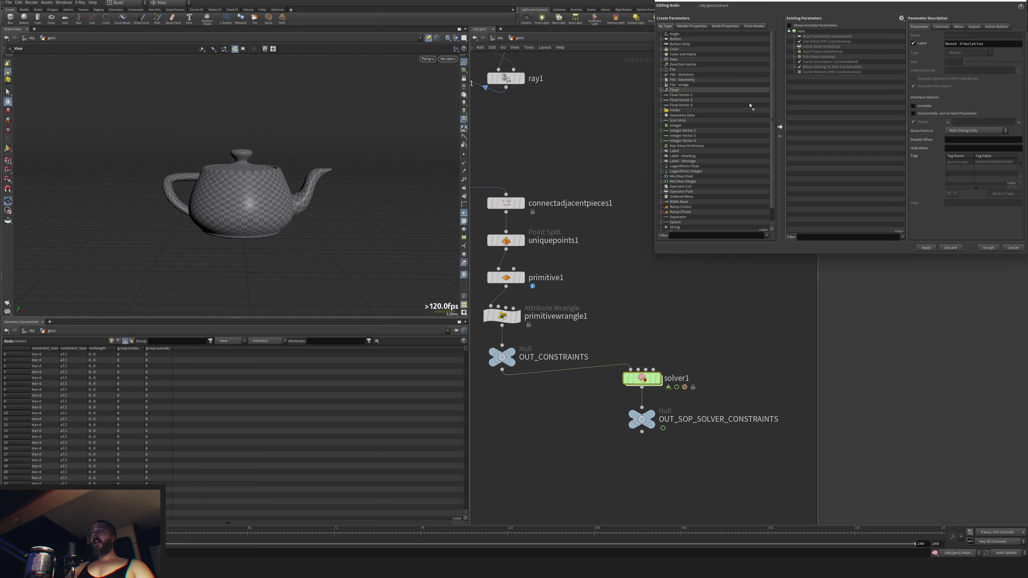
left_click_drag(675, 90, 847, 105)
Name the float parameter angle_thres, label it Angle, enable a range of 0 to 0.2, and accept the interface changes.
double_click(972, 34)
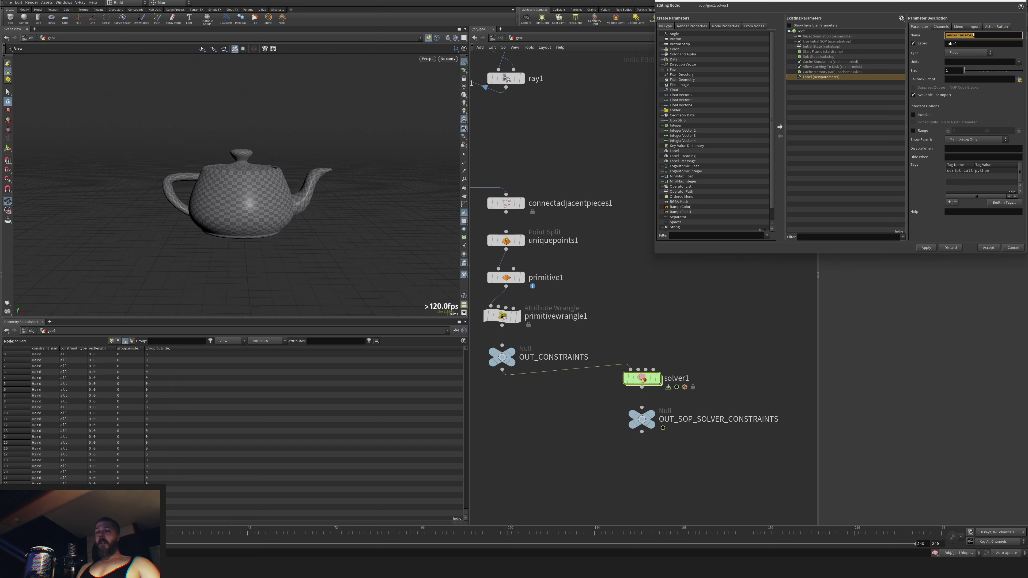
type("angle_thres")
key("Tab")
type("Angle")
left_click(913, 130)
key("Tab")
type("0")
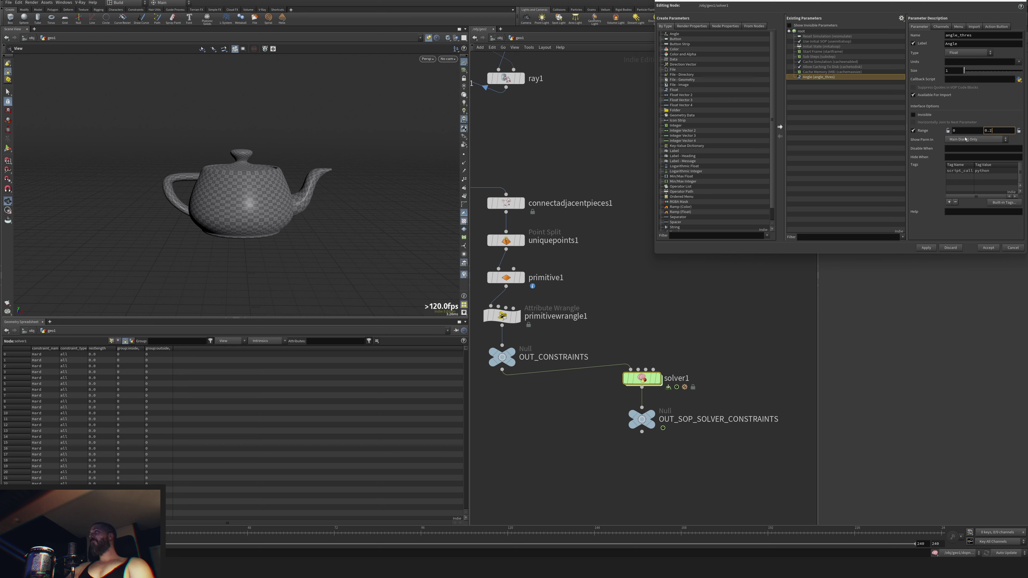
left_click(927, 248)
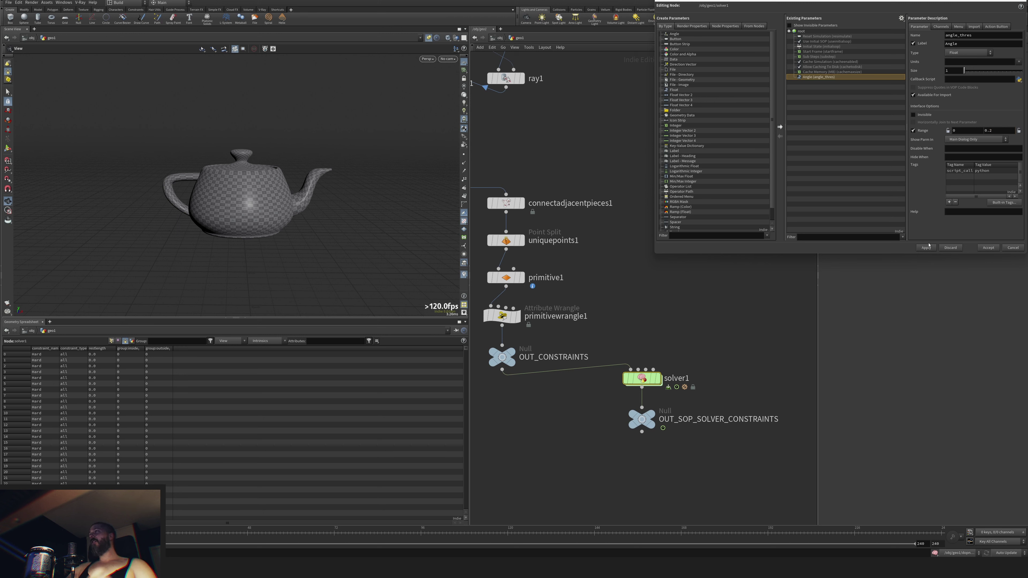
left_click(988, 248)
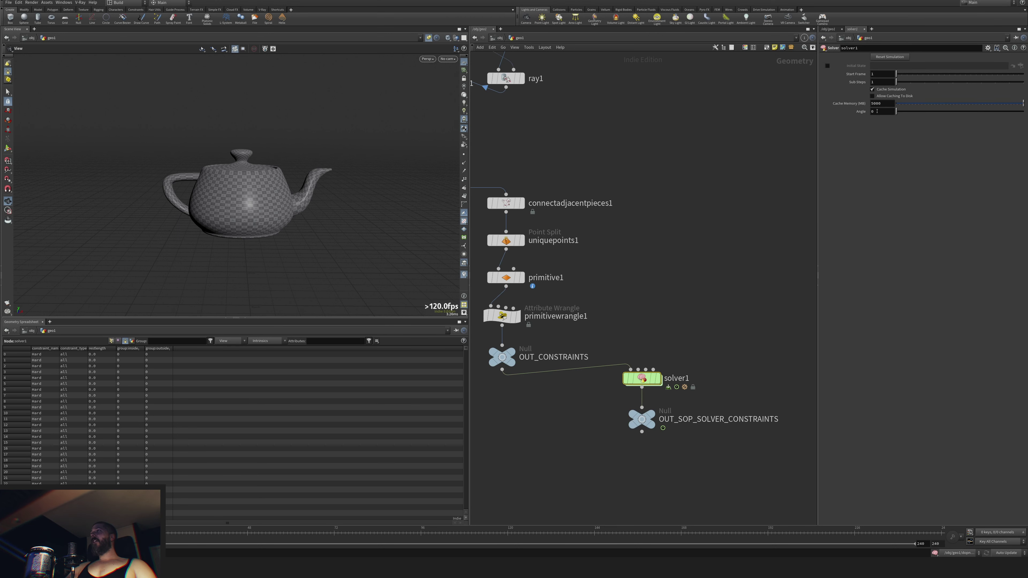
Copy solver1's Angle parameter and paste it as a relative reference into the VEXpression of primitivewrangle1 inside solver1.
right_click(901, 116)
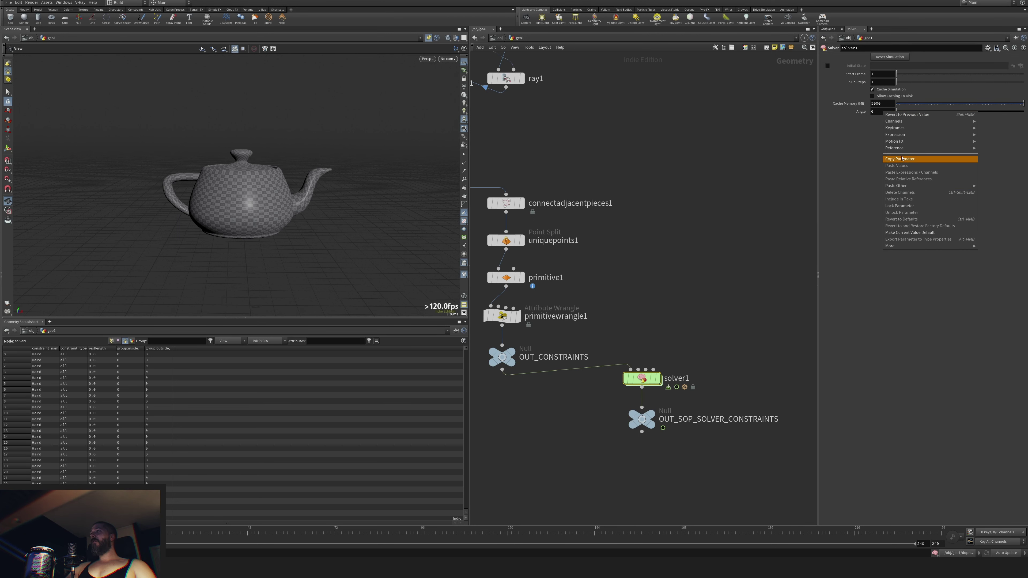
left_click(874, 200)
double_click(642, 378)
left_click(972, 120)
key("Return")
key("Return")
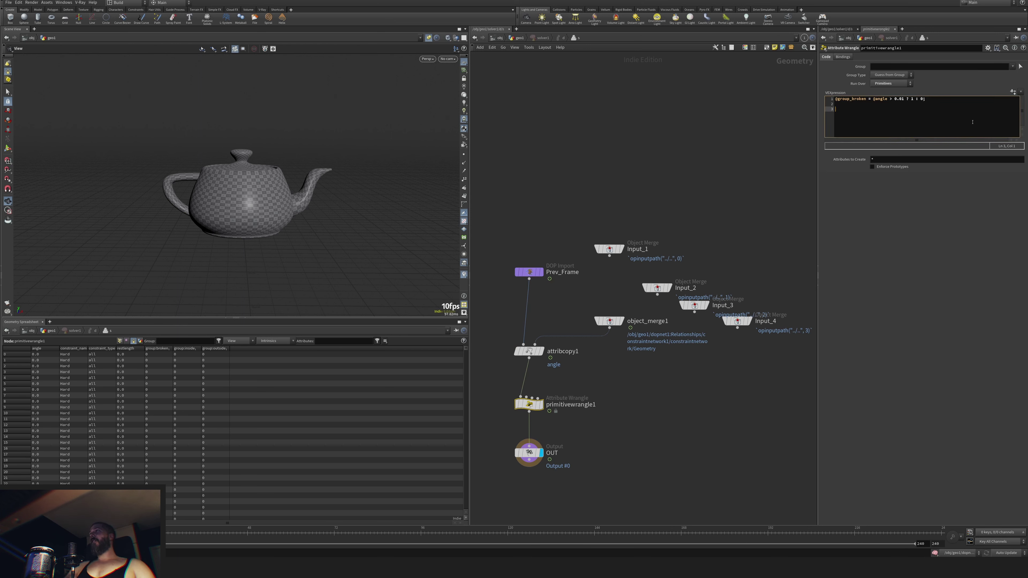
right_click(868, 110)
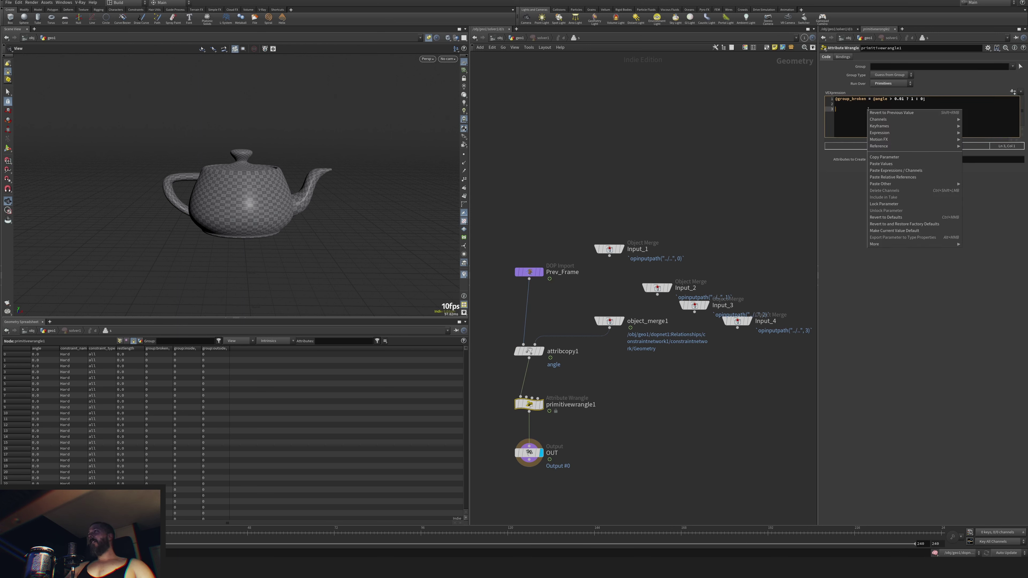
left_click(885, 177)
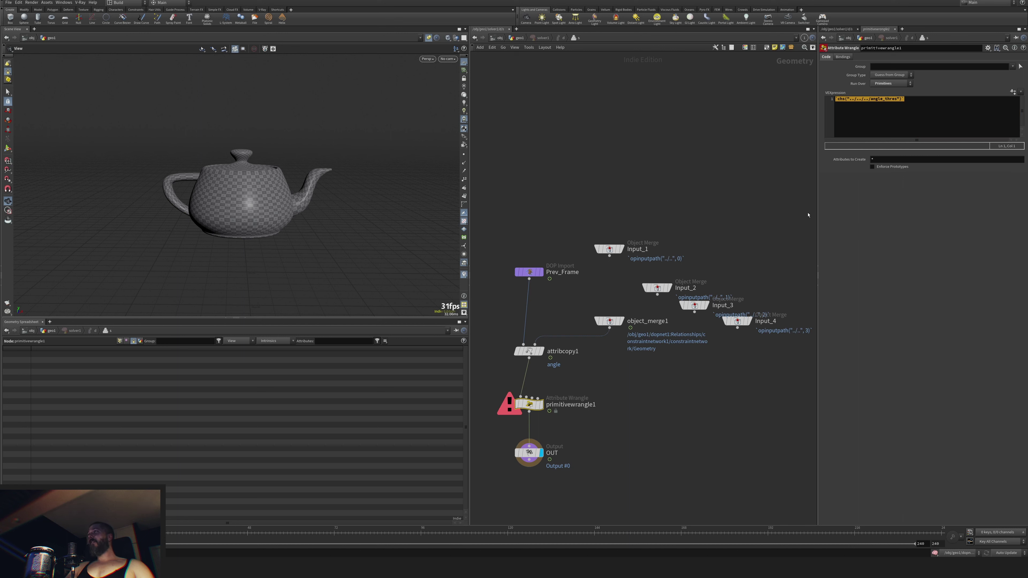
Undo the reference paste and replace 0.01 in the VEXpression with `chs("../../../angle_thres")`.
key("ctrl+z")
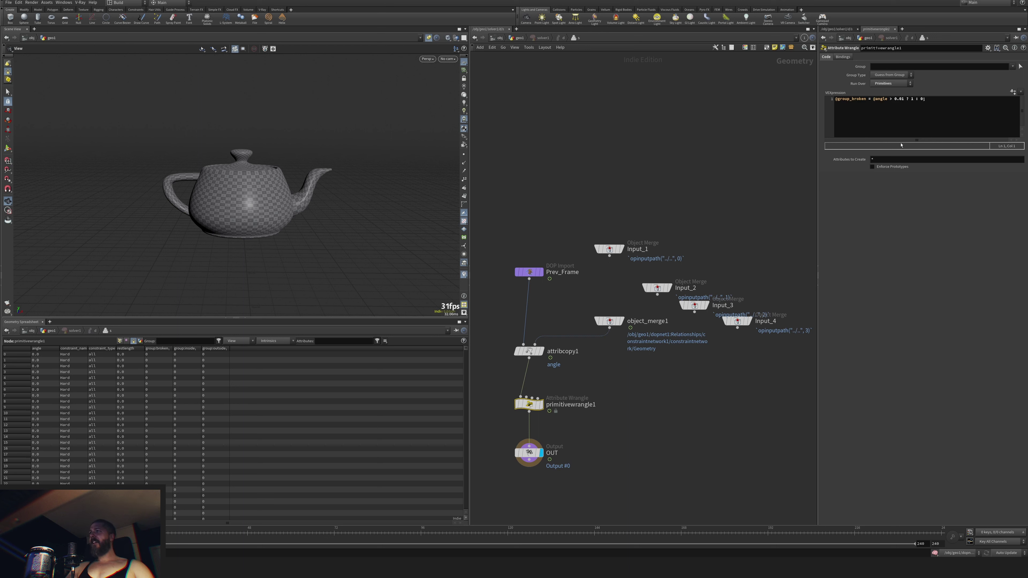
left_click(904, 99)
key("BackSpace")
key("BackSpace")
key("BackSpace")
key("BackSpace")
type("`chs(\"../../../angle_thres\")`")
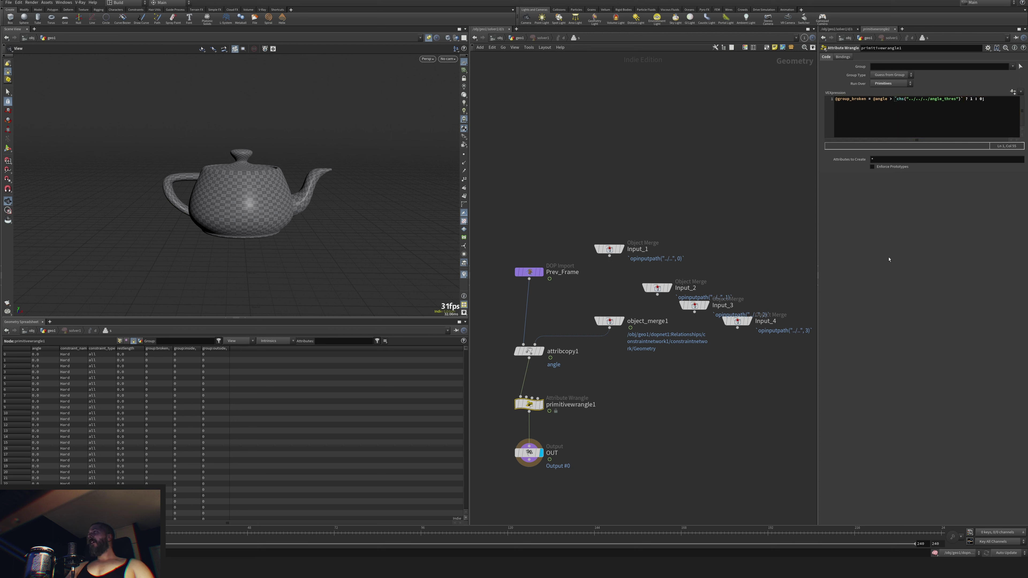
Return to geo1, play the simulation with solver1's Angle at 0, and rewind to the start.
key("u")
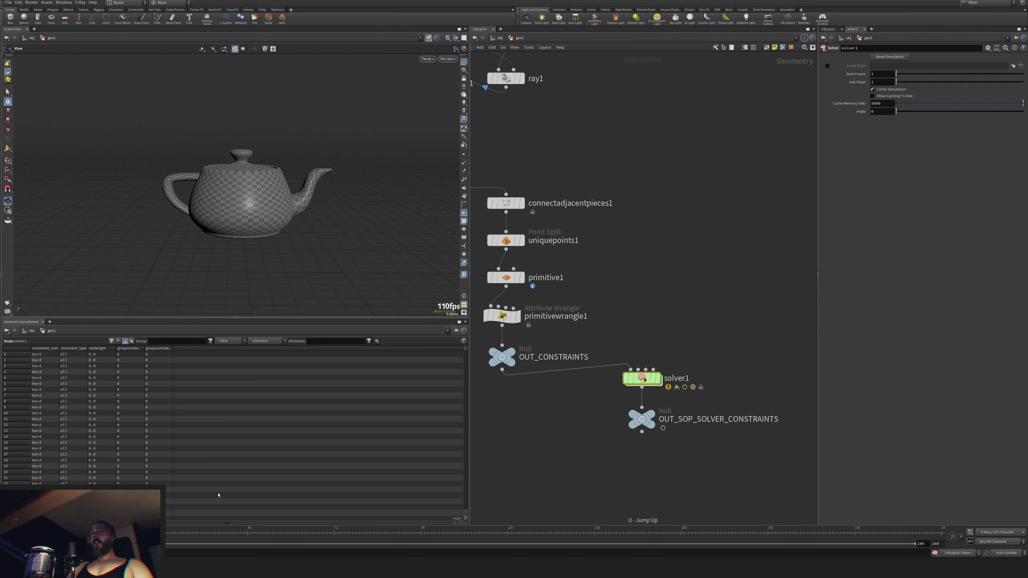
key("Up")
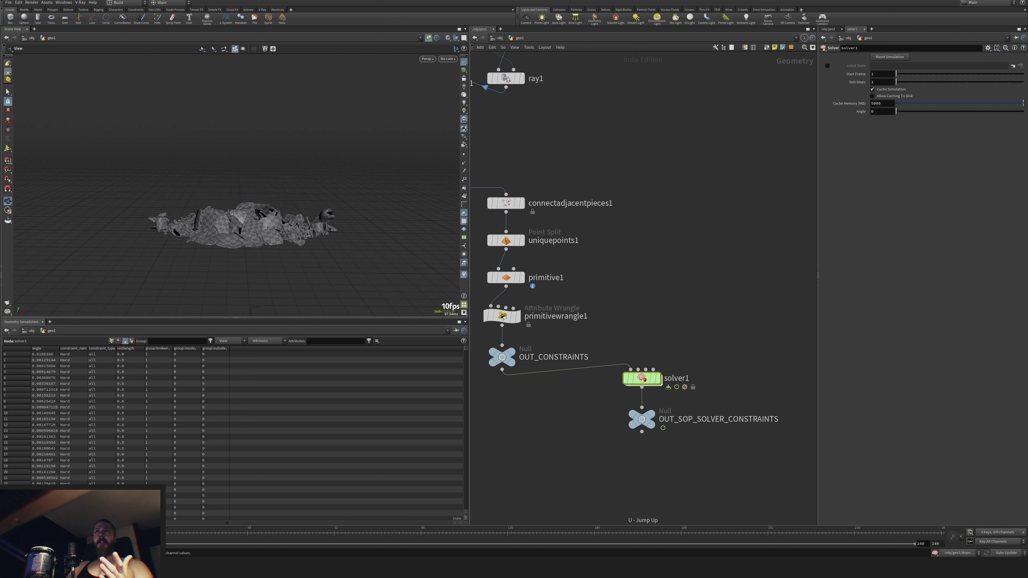
key("ctrl+Up")
Test solver1's Angle at about 0.07, lower it to about 0.009, and rewind the simulation.
left_click_drag(902, 117, 940, 114)
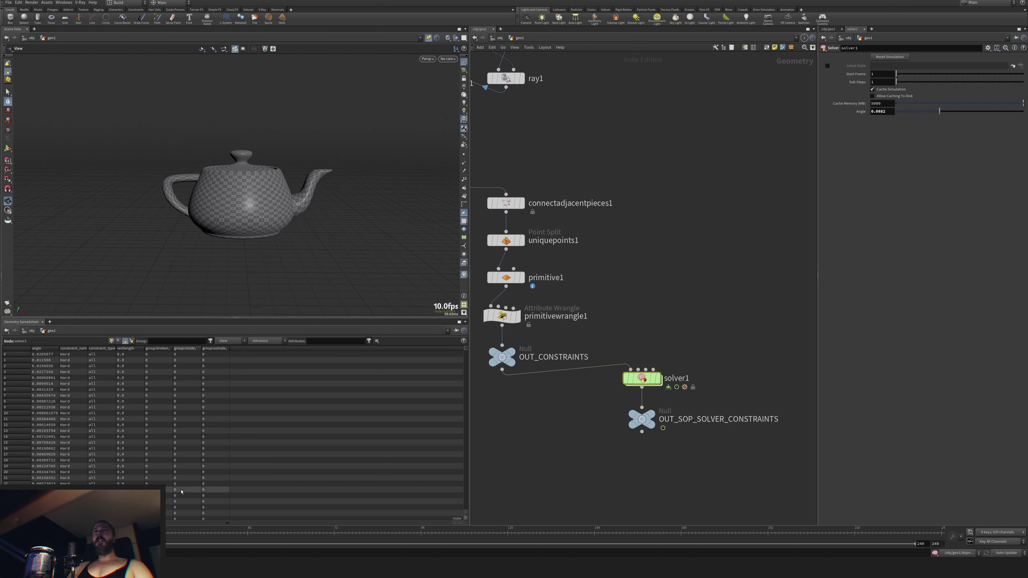
left_click_drag(939, 113, 903, 116)
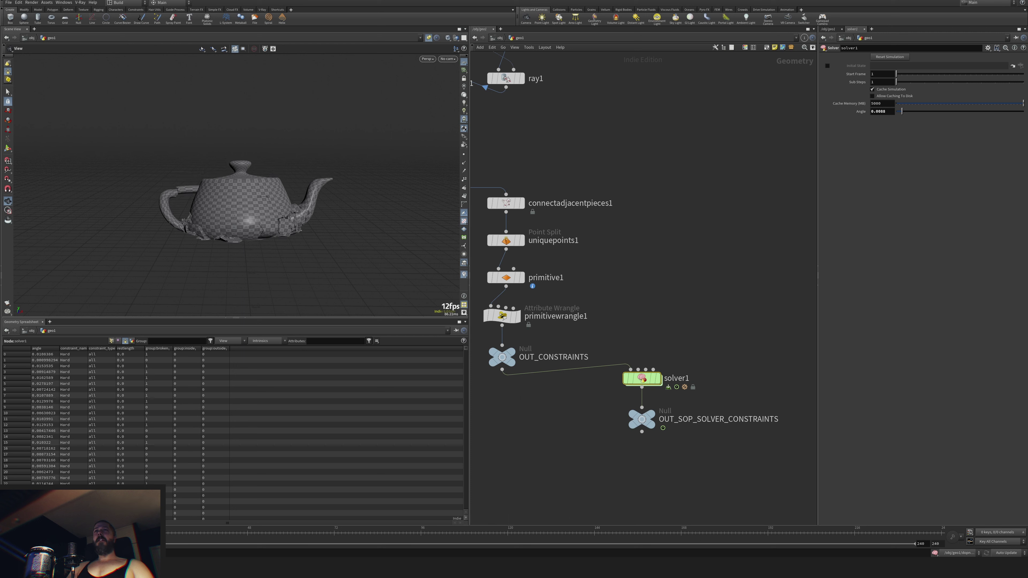
key("ctrl+Up")
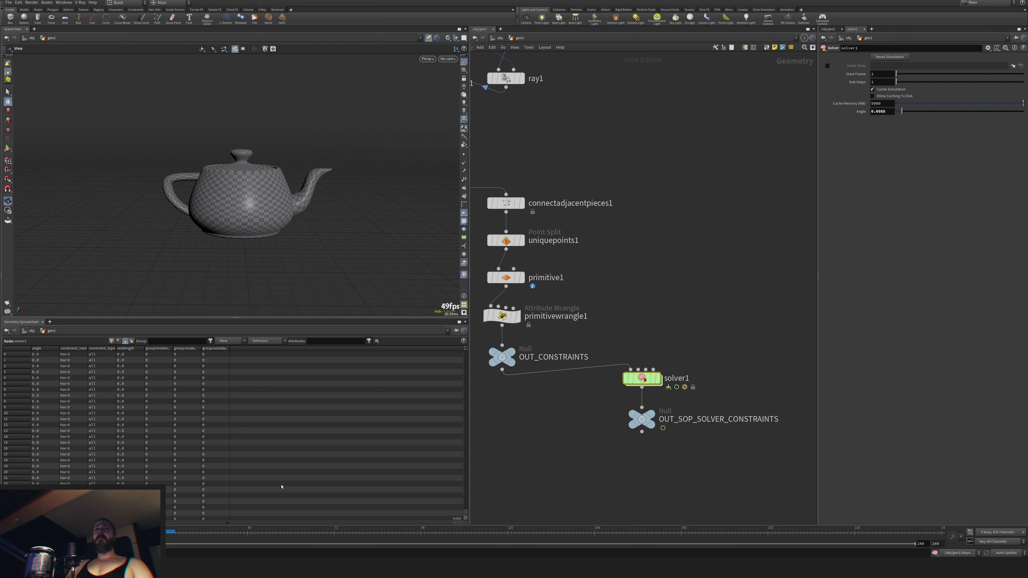
Split the parameter pane and the network pane each into an upper and a lower half.
left_click(1026, 29)
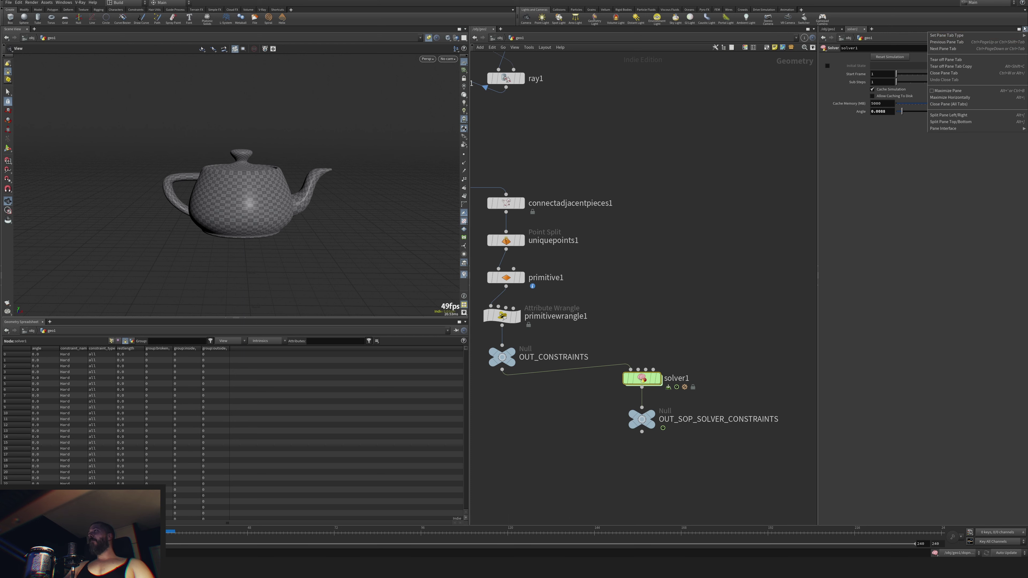
left_click(951, 122)
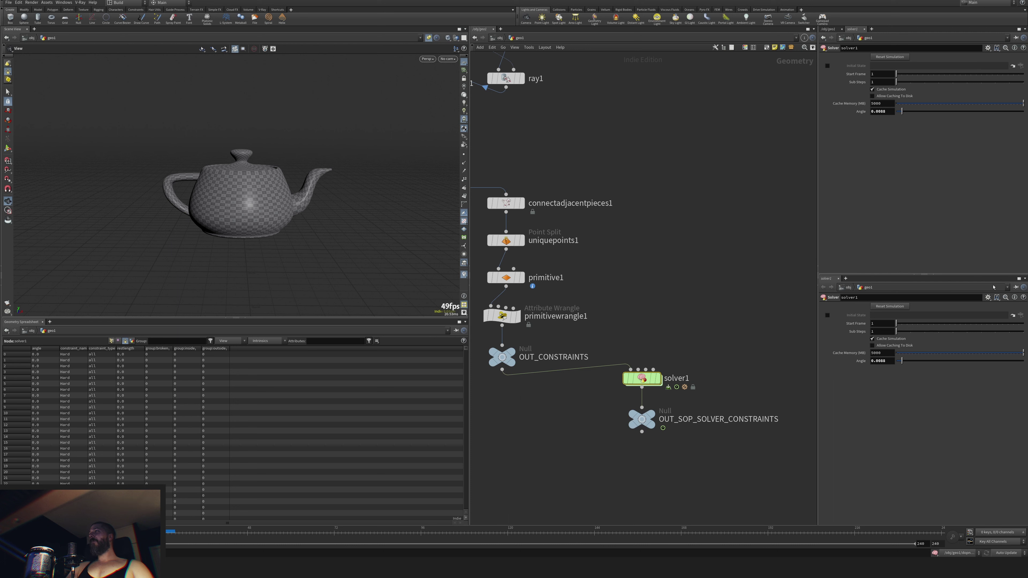
left_click(813, 29)
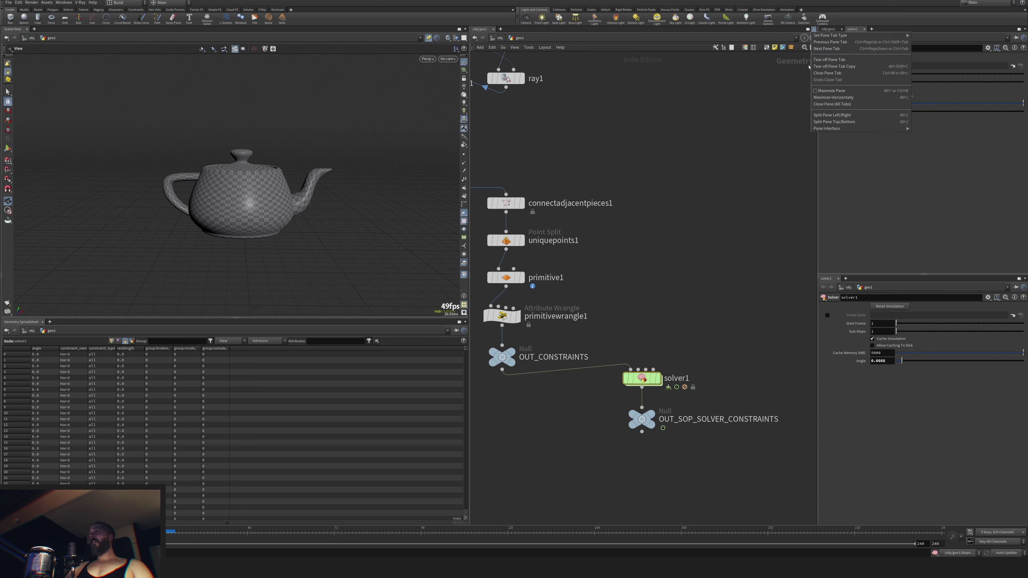
left_click(826, 121)
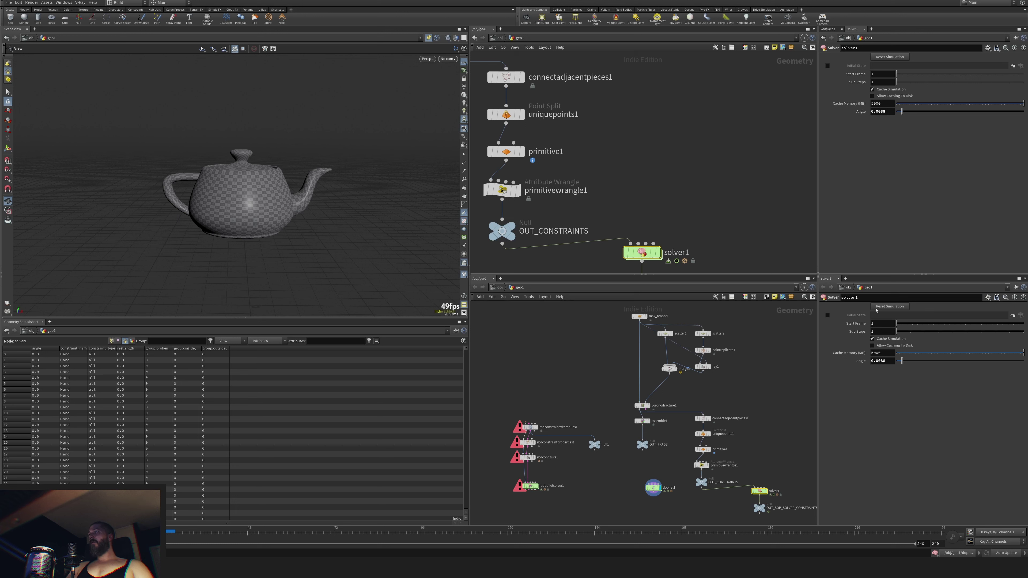
Link the upper network and parameter panes as one group and the lower pair as another, and open solver1 in the lower network.
left_click(1016, 287)
left_click(1000, 322)
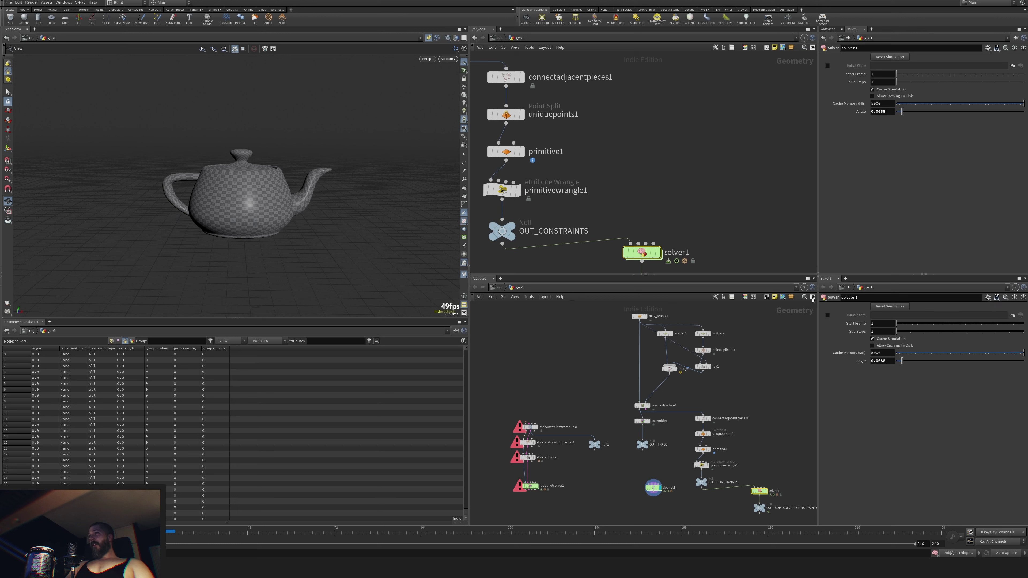
left_click(804, 38)
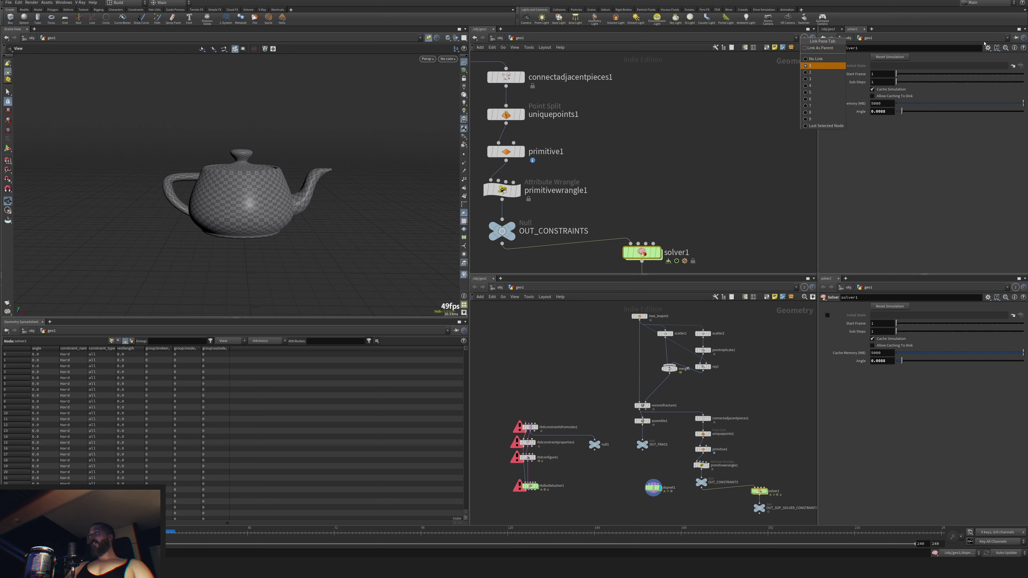
left_click(1016, 38)
left_click(996, 67)
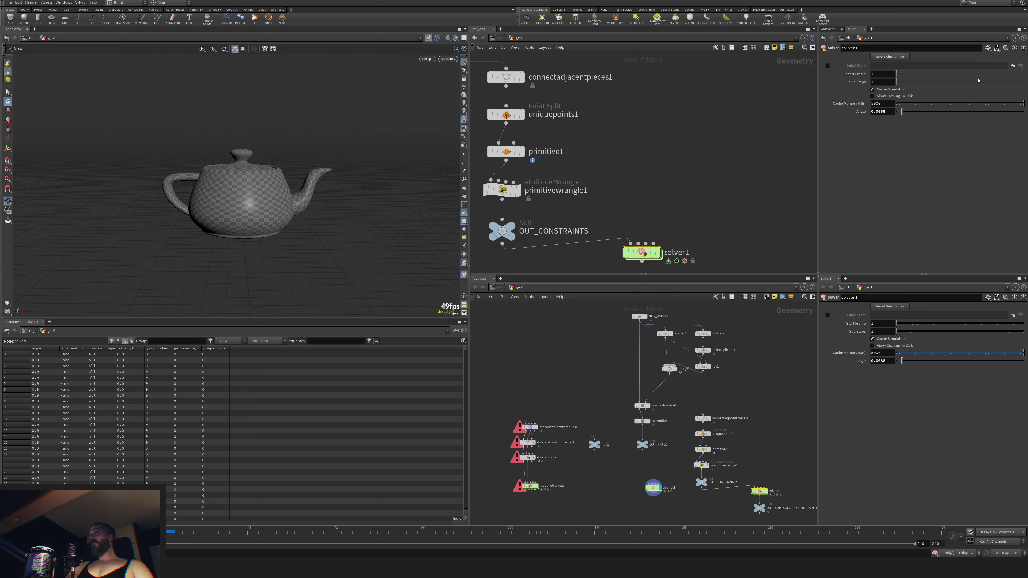
key("Return")
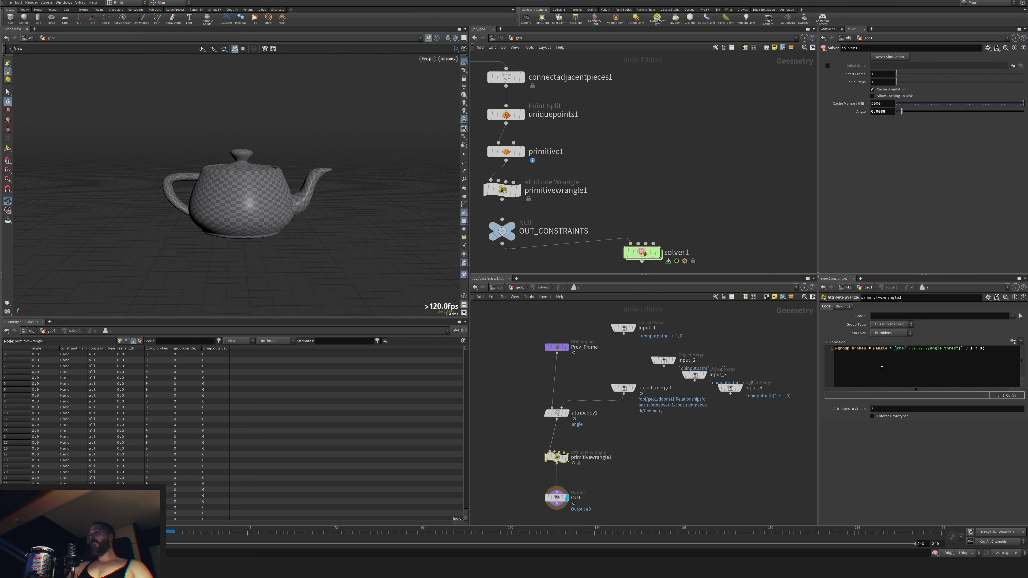
Close the lower network and parameter panes to restore the single-pane layout.
middle_click_drag(630, 268, 686, 242)
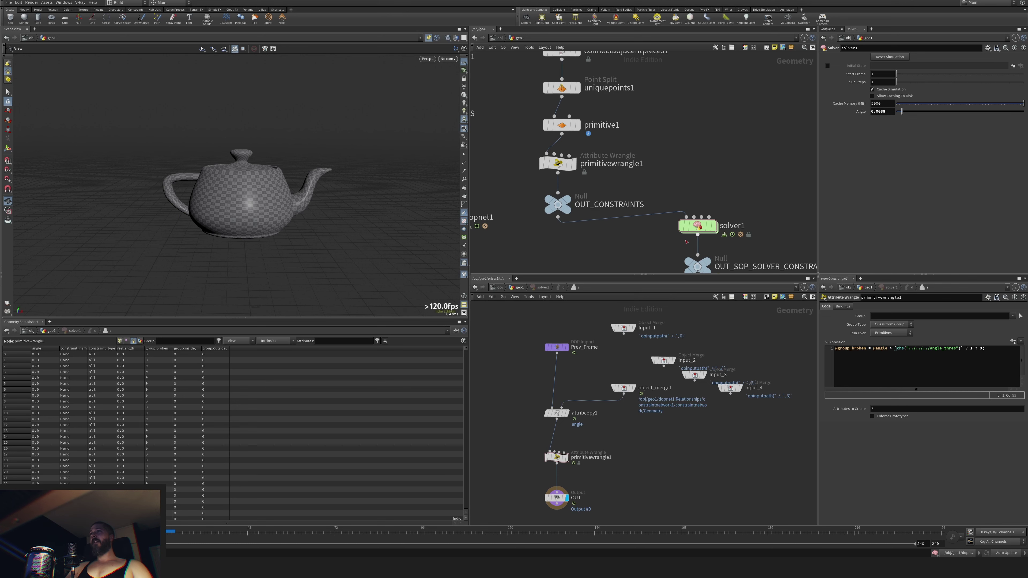
scroll(520, 282, "up", 3)
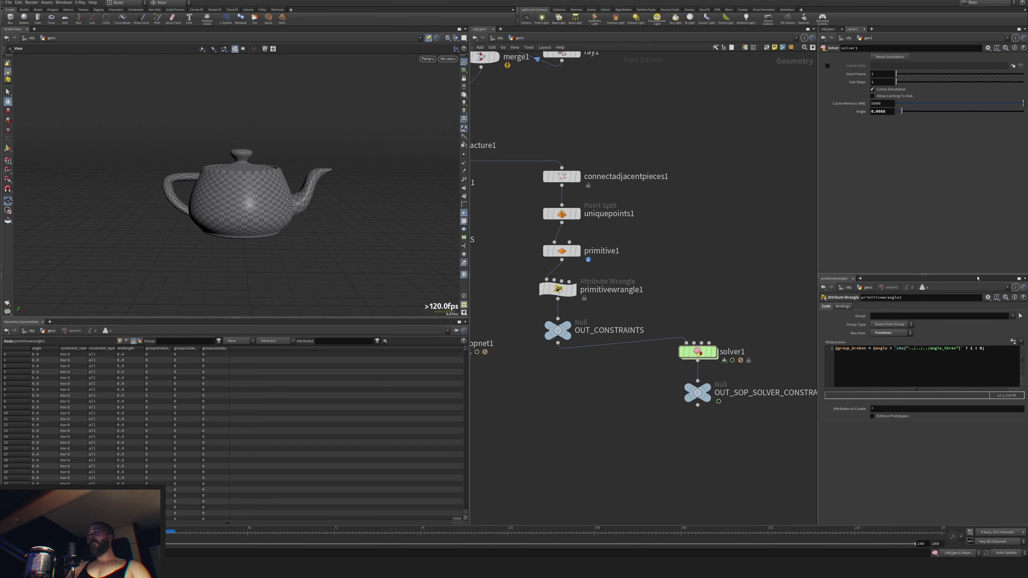
left_click(853, 279)
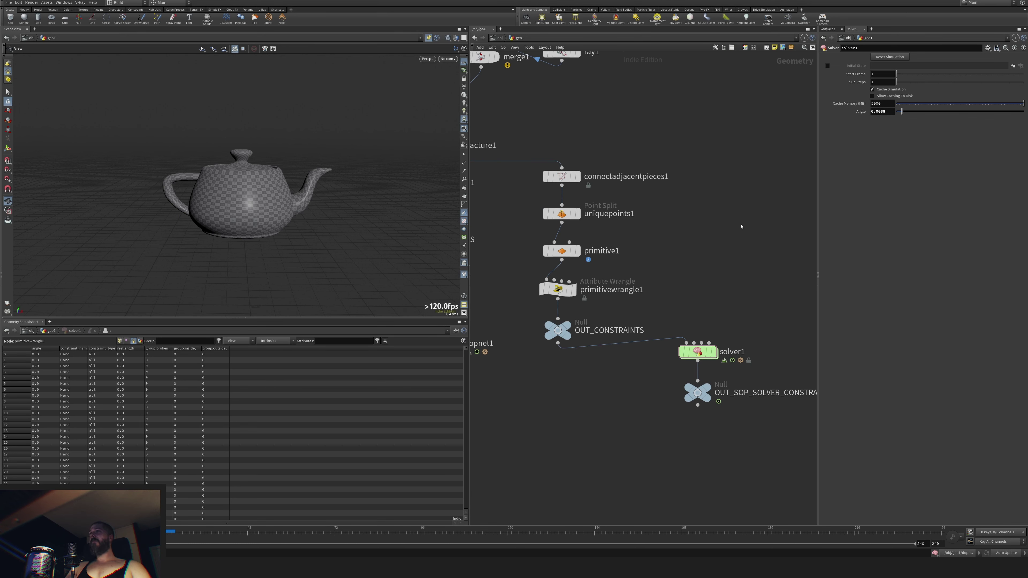
Select solver1, play the simulation to watch the teapot break, and rewind to the start.
middle_click_drag(741, 227, 682, 172)
left_click(639, 297)
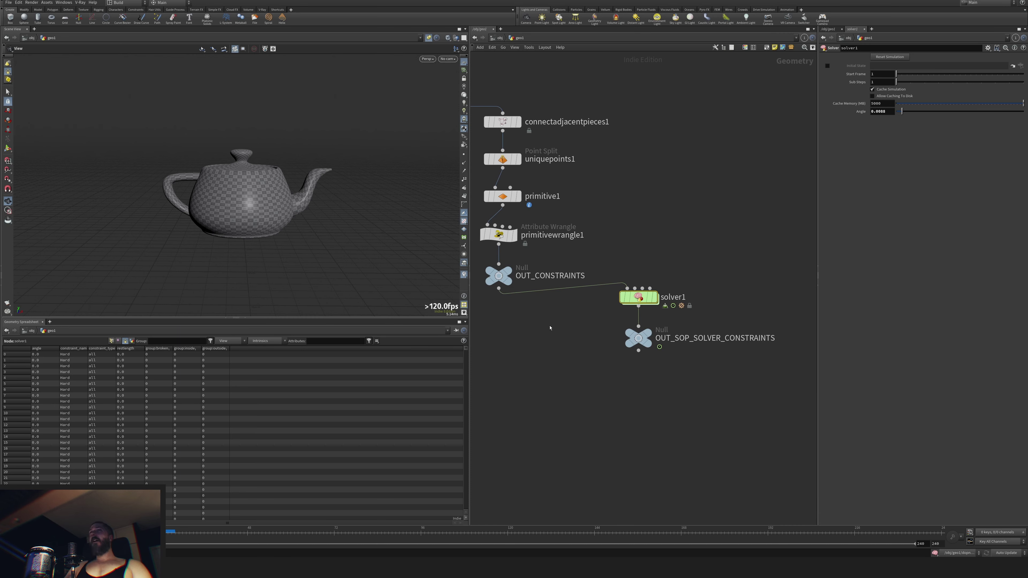
key("Up")
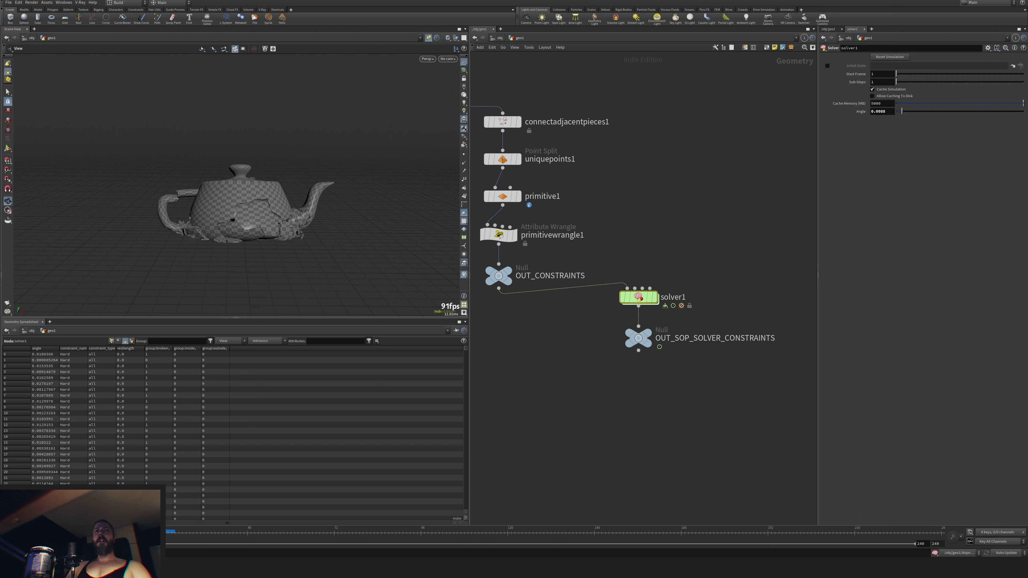
key("ctrl+Left")
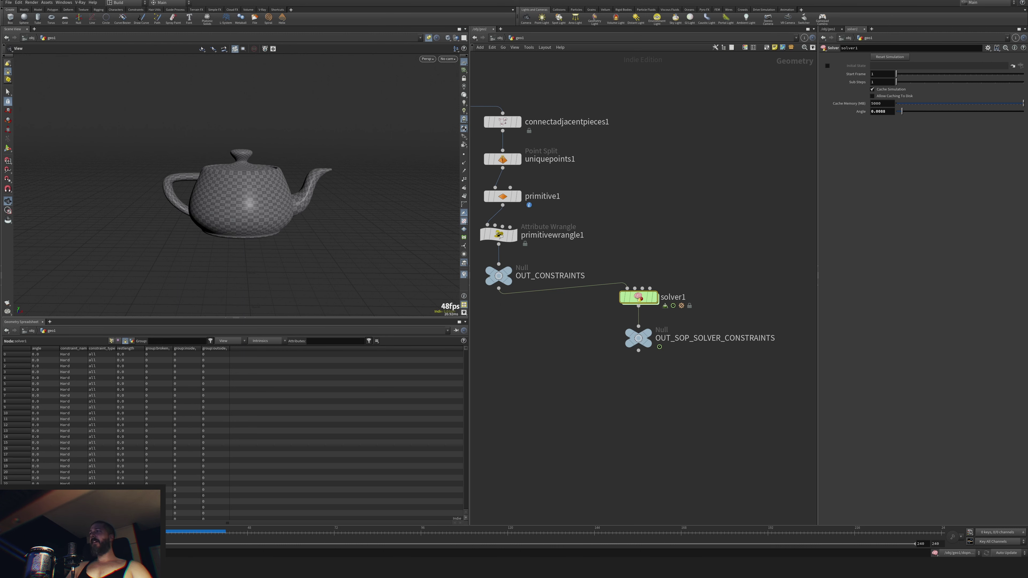
Review the constraint-breaking network inside solver1 and return to geo1.
scroll(602, 429, "down", 4)
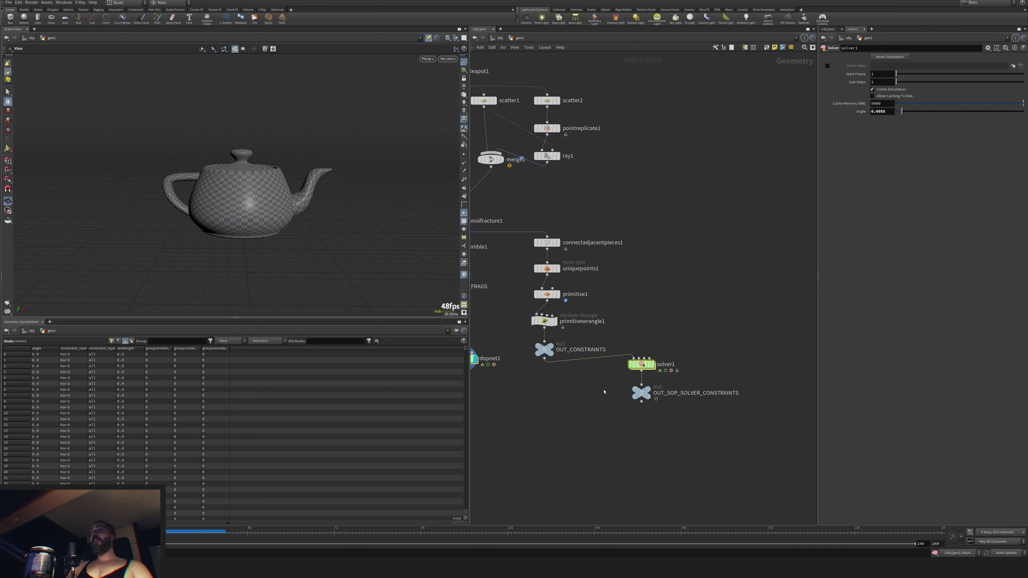
middle_click_drag(630, 307, 710, 260)
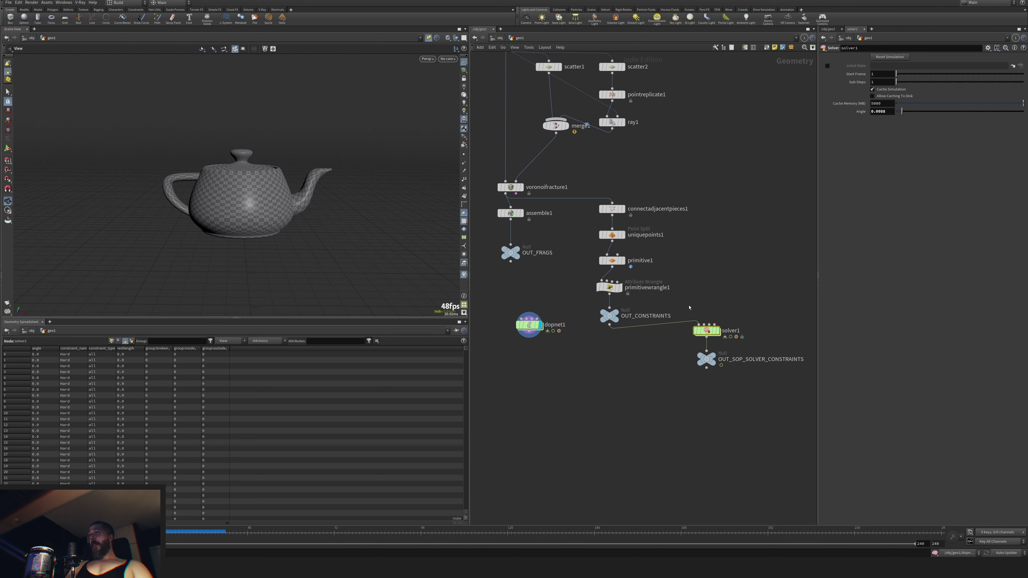
double_click(705, 331)
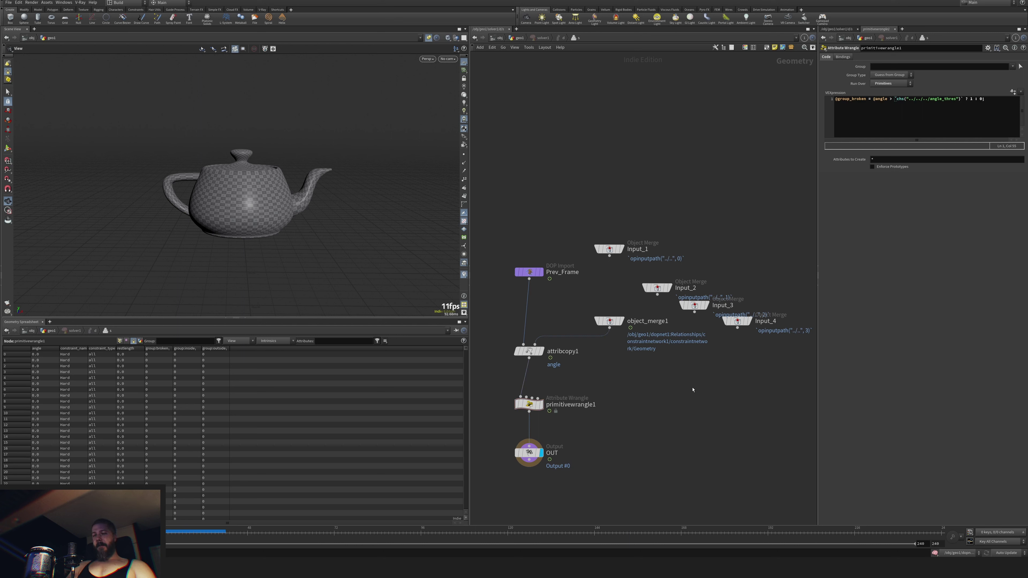
key("u")
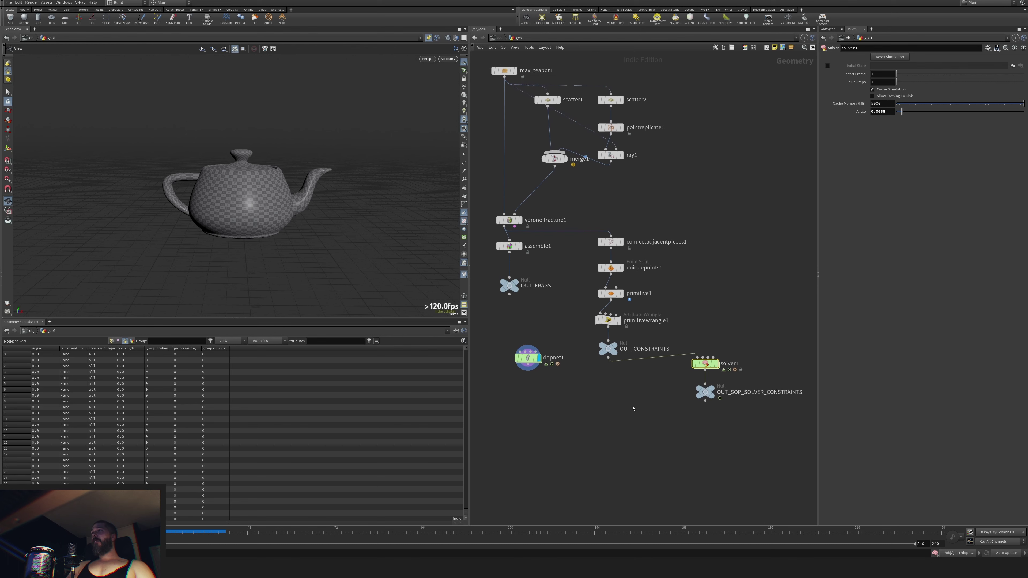
Move the dopnet1 node slightly lower beneath OUT_FRAGS in geo1's network.
middle_click_drag(632, 387, 662, 386)
scroll(661, 386, "down", 3)
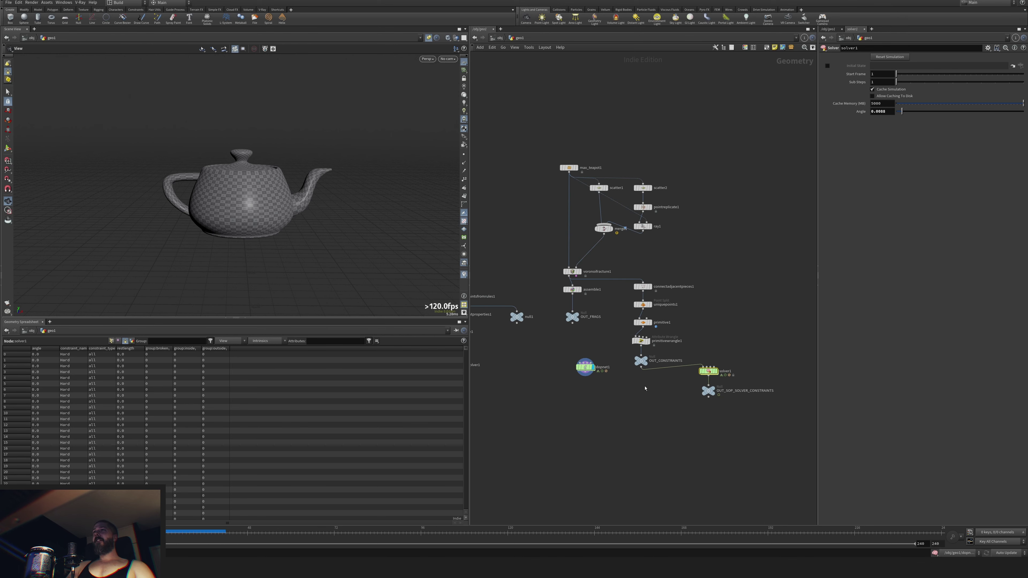
scroll(628, 393, "up", 5)
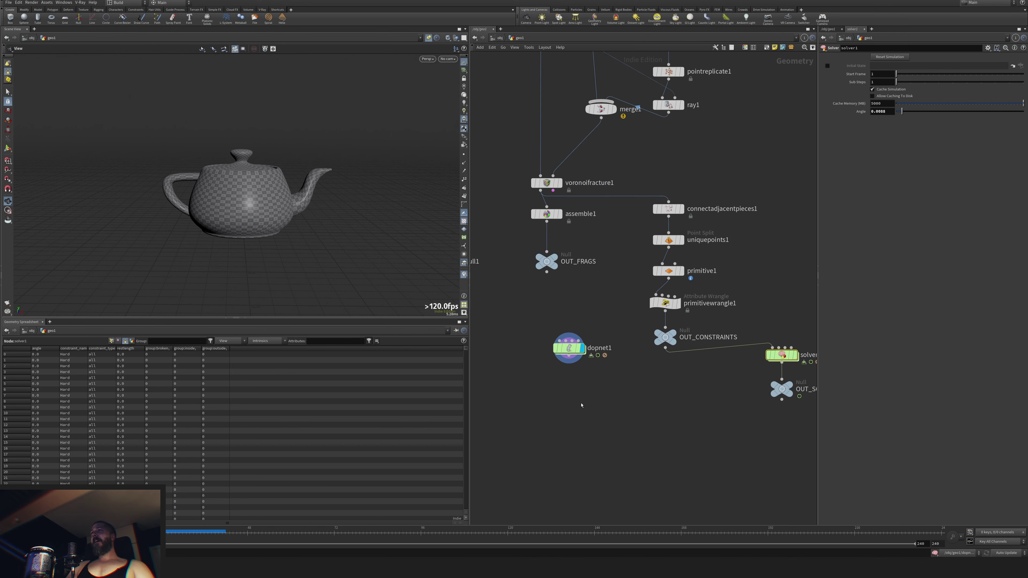
scroll(581, 406, "down", 5)
scroll(601, 368, "up", 4)
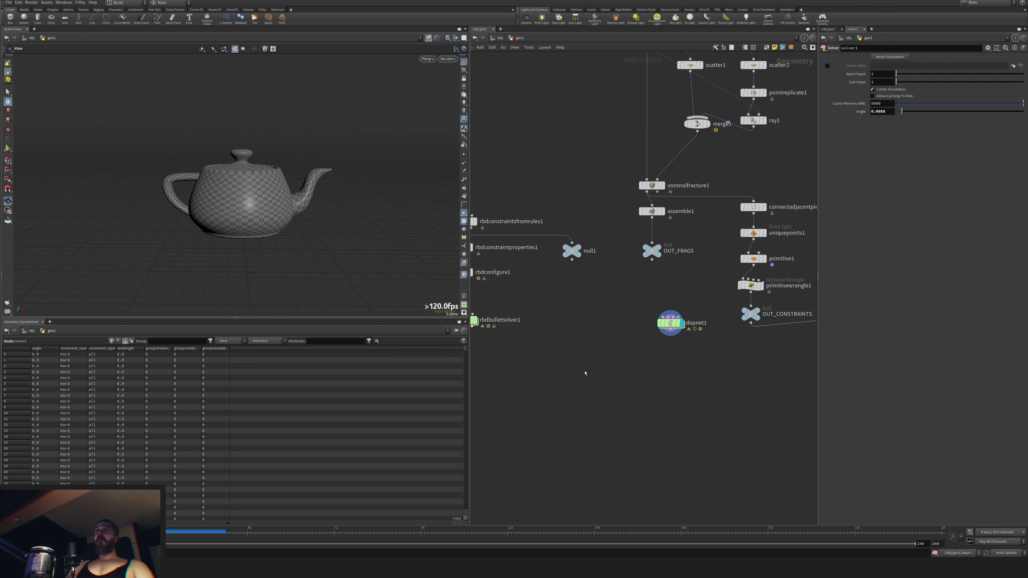
scroll(585, 373, "down", 4)
scroll(663, 393, "up", 4)
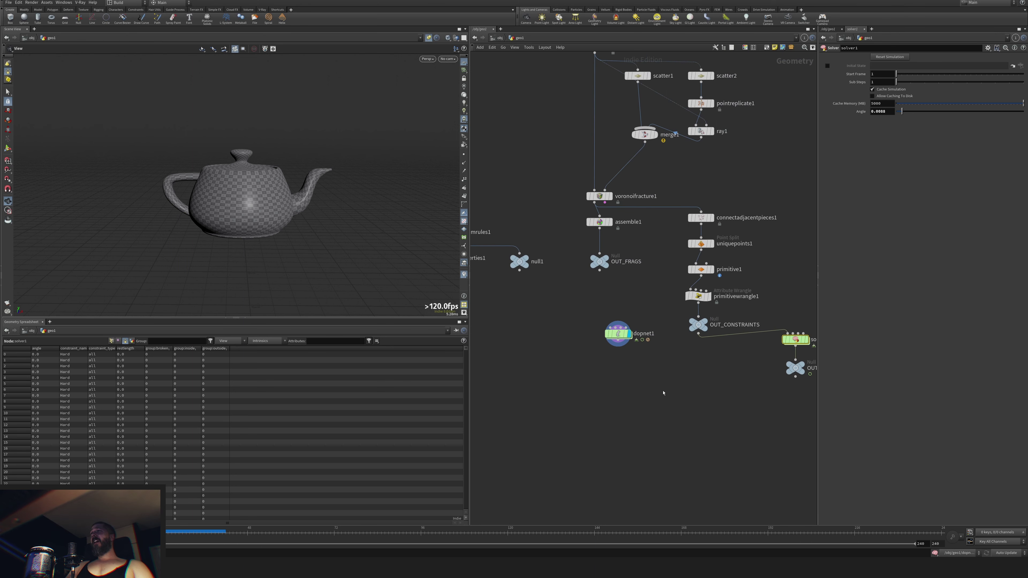
middle_click_drag(663, 393, 615, 378)
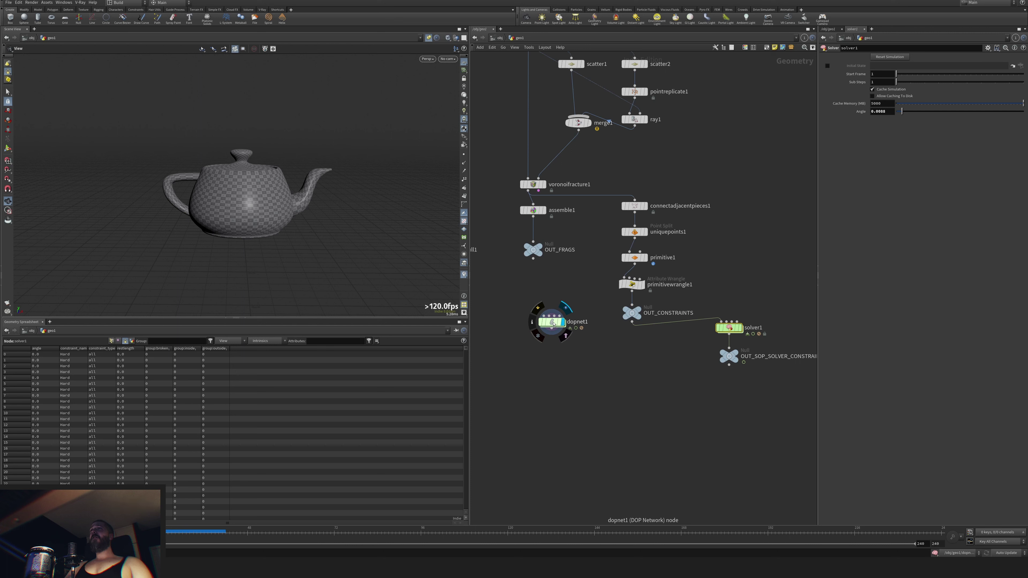
left_click_drag(553, 326, 541, 341)
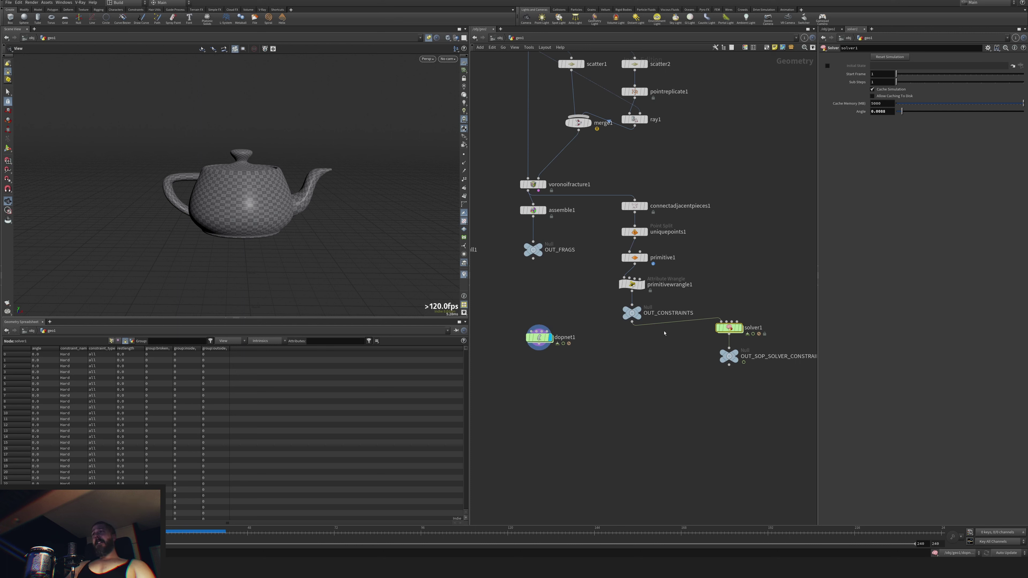
Examine the networks inside solver1 and rbdbulletsolver1, including the PRESOLVE and POSTSOLVE outputs, and return to geo1.
double_click(729, 328)
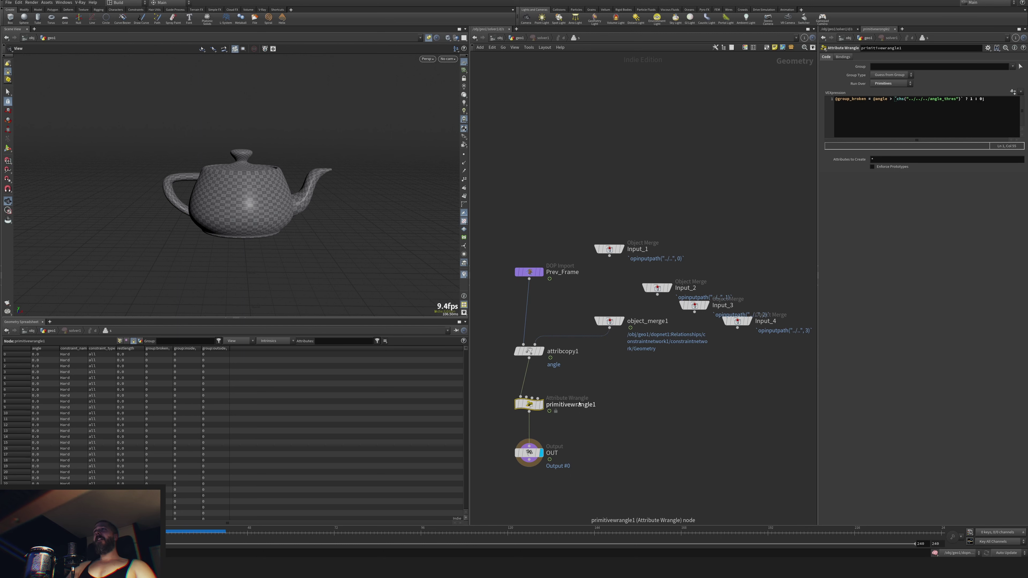
key("u")
middle_click_drag(567, 406, 752, 388)
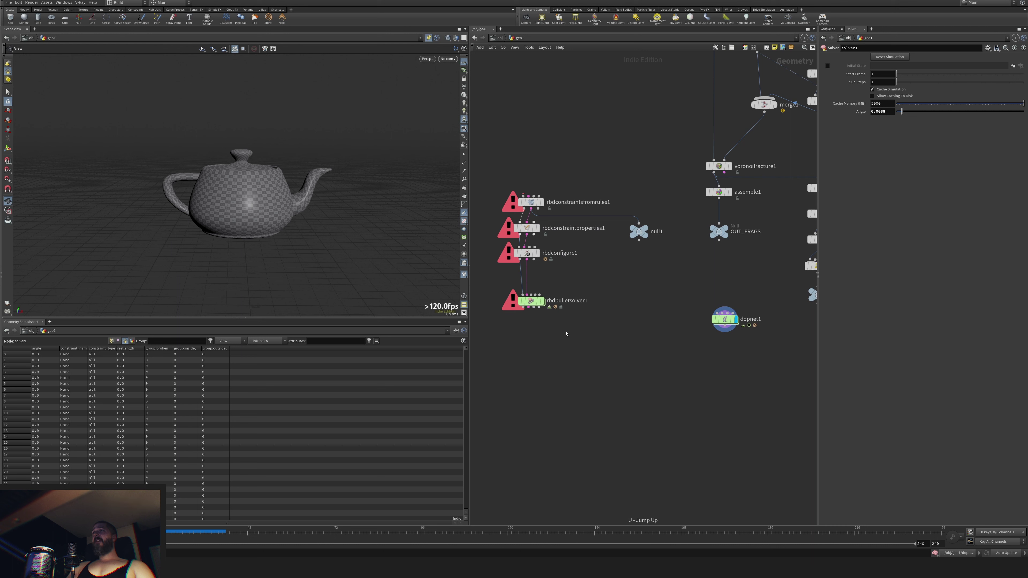
double_click(531, 302)
scroll(586, 335, "up", 4)
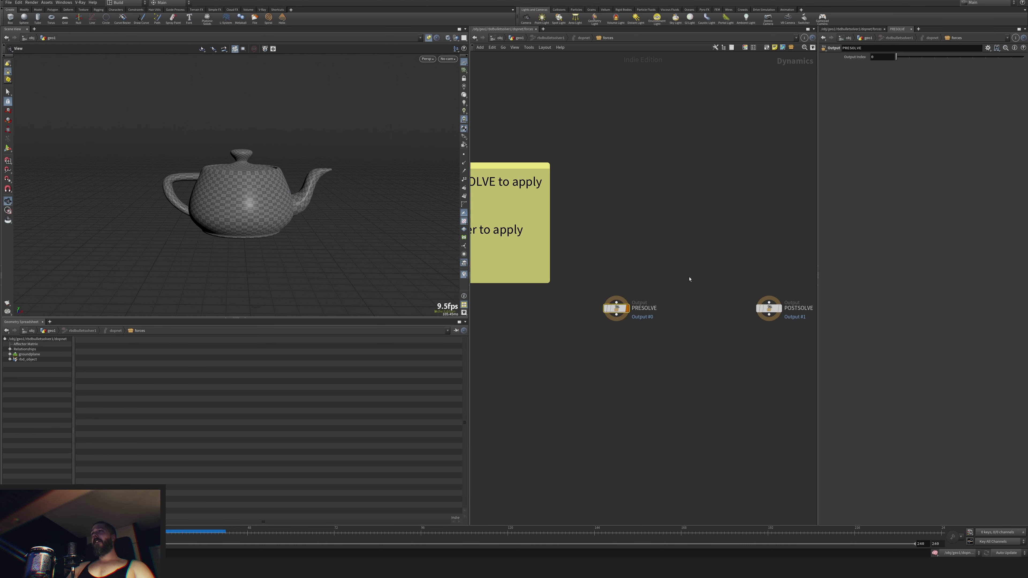
scroll(658, 244, "down", 3)
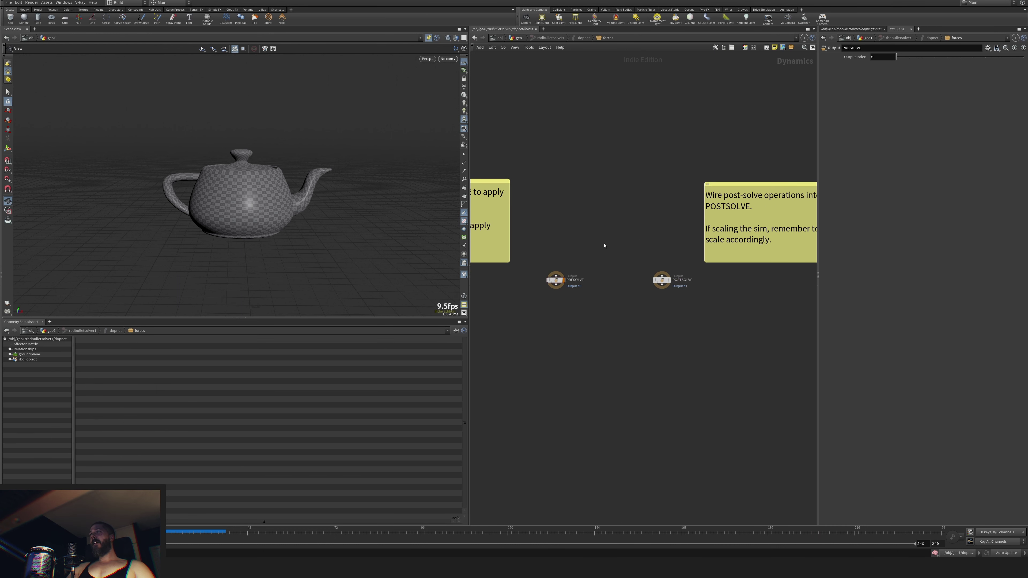
scroll(604, 245, "down", 1)
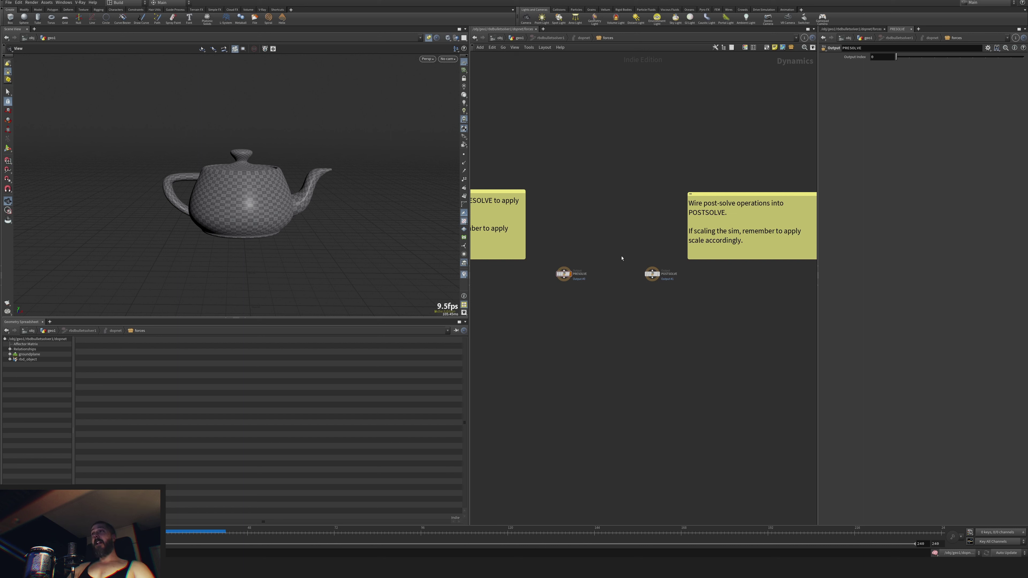
key("u")
key("u")
key("u")
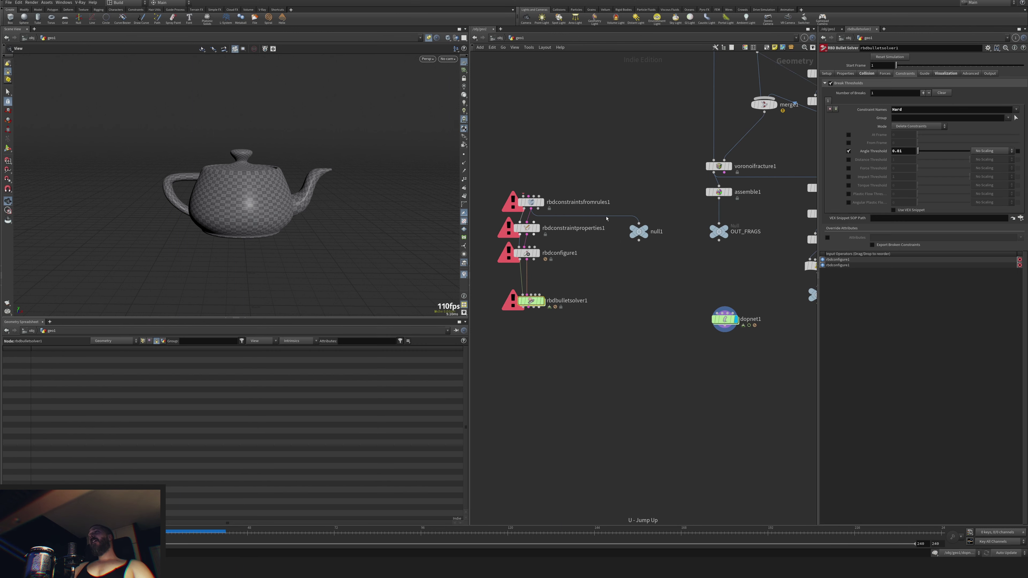
Lay out rbdconstraintsfromrules1, rbdconstraintproperties1, rbdconfigure1 and rbdbulletsolver1 as an evenly spaced vertical stack.
left_click_drag(498, 177, 540, 334)
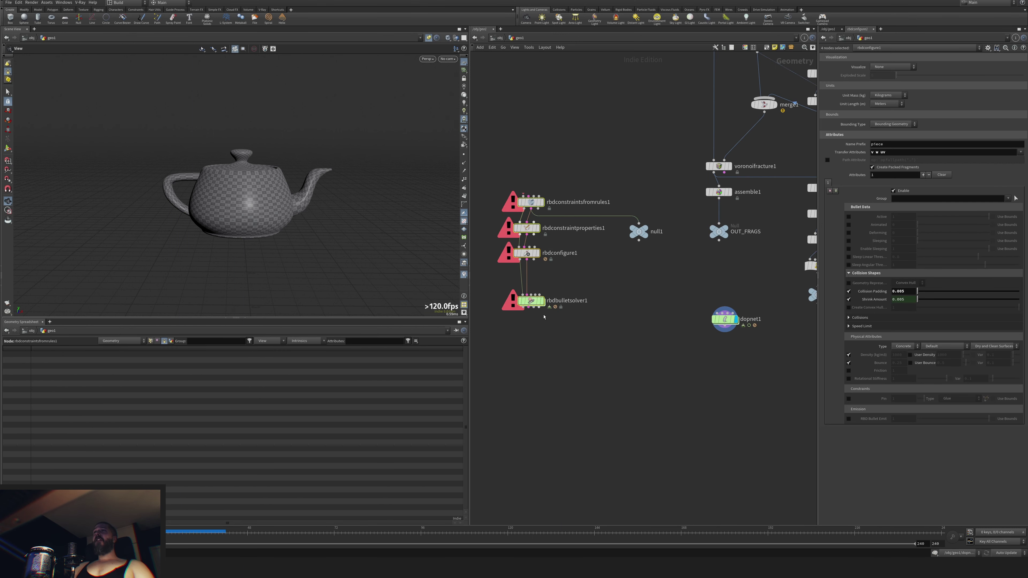
key("l")
left_click(609, 329)
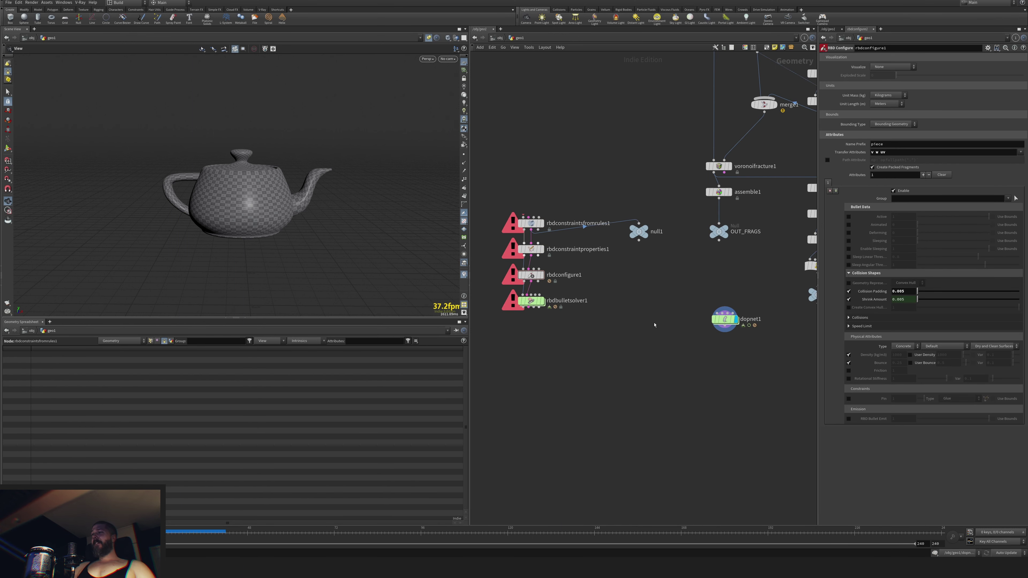
key("h")
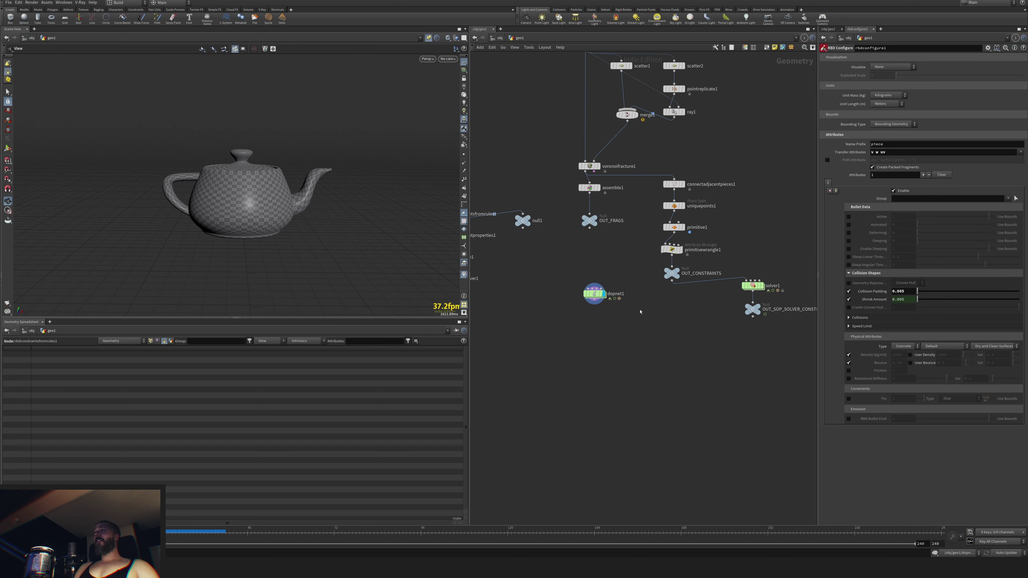
middle_click_drag(641, 311, 769, 314)
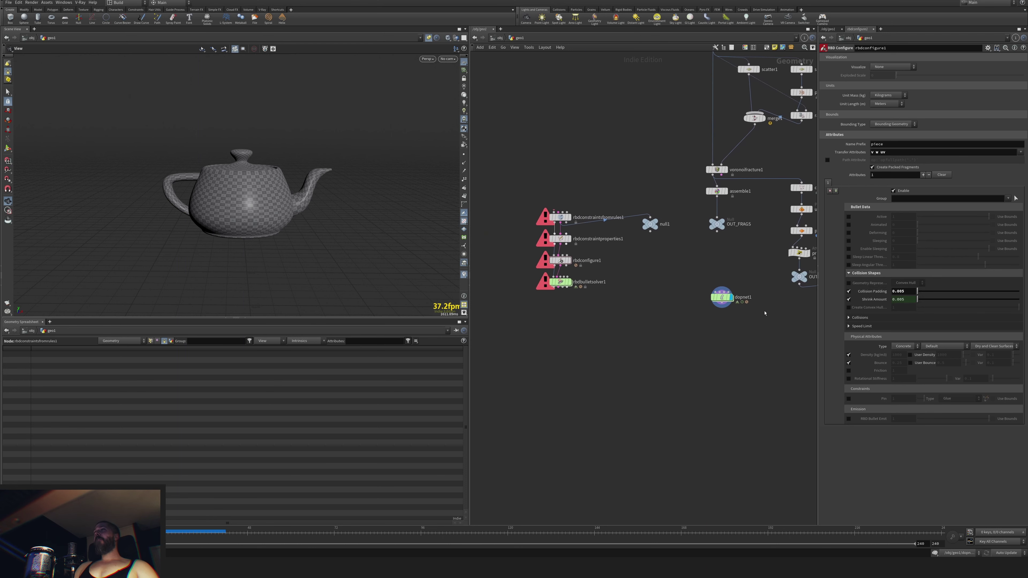
middle_click_drag(660, 294, 597, 317)
middle_click_drag(755, 198, 654, 209)
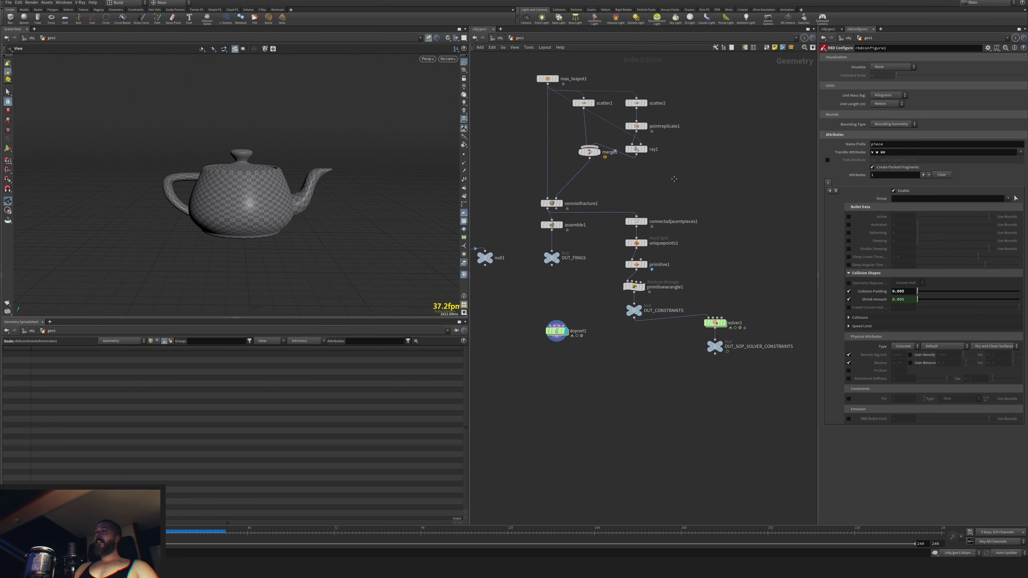
key("Tab")
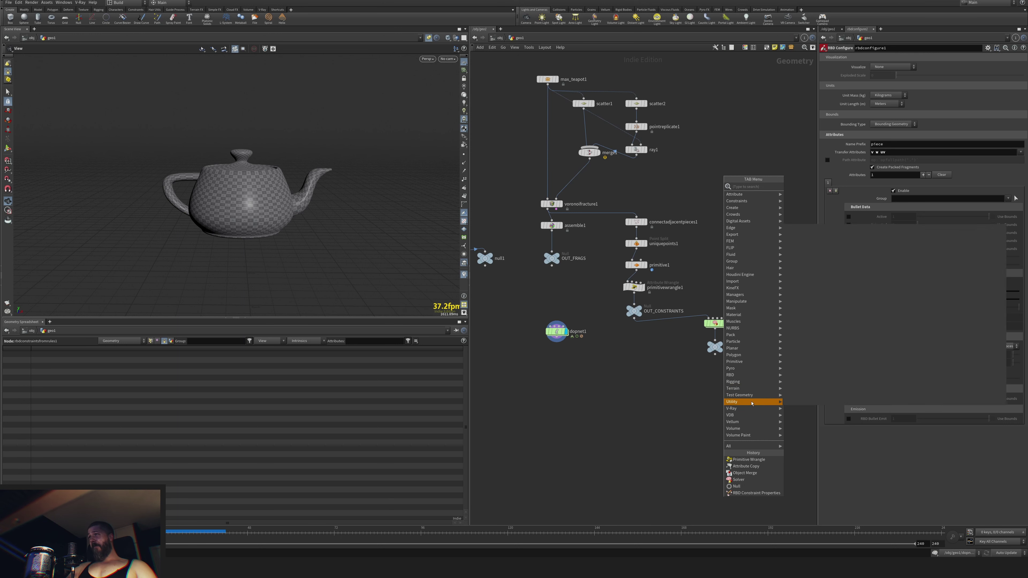
mouse_move(732, 375)
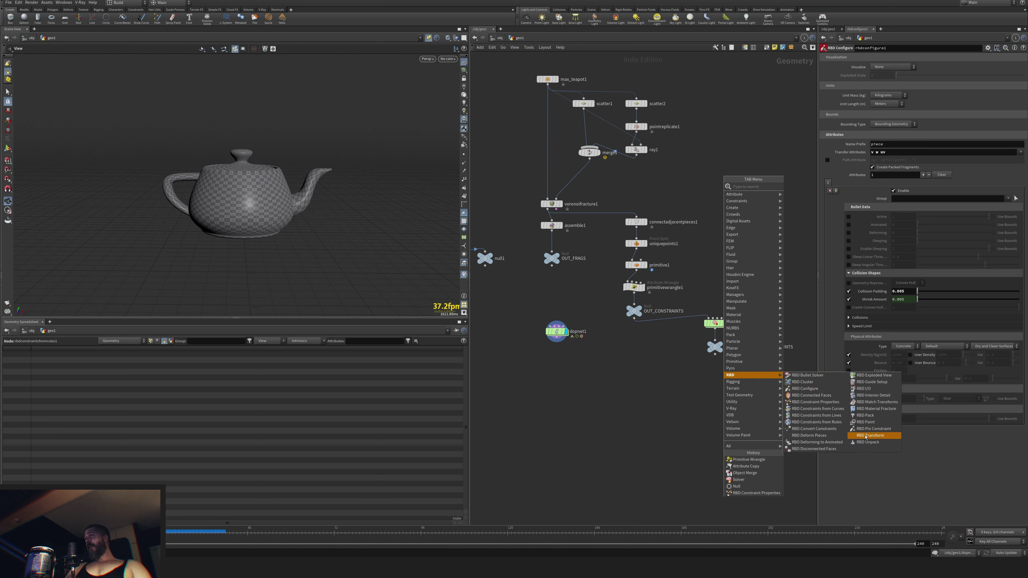
left_click(665, 406)
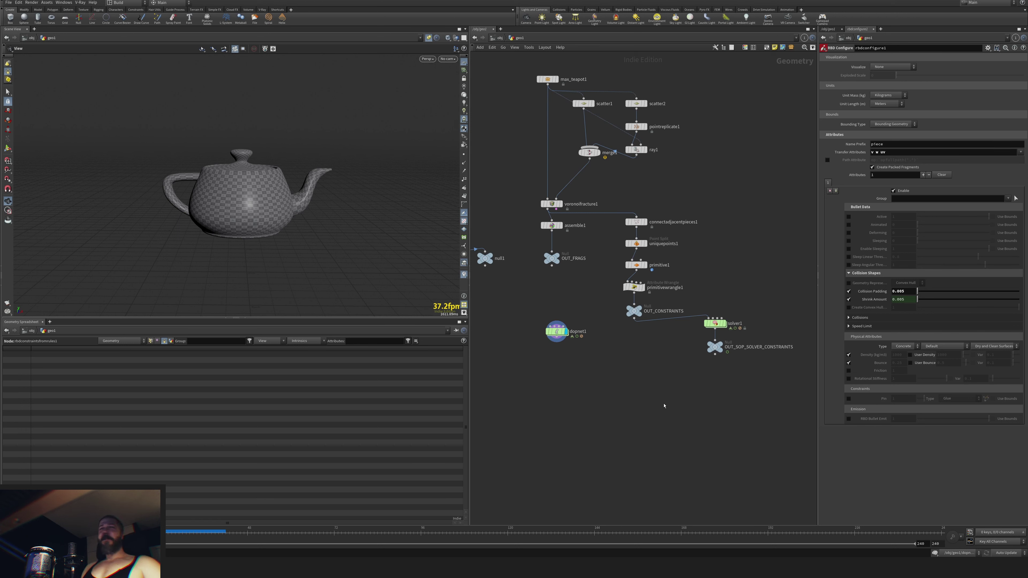